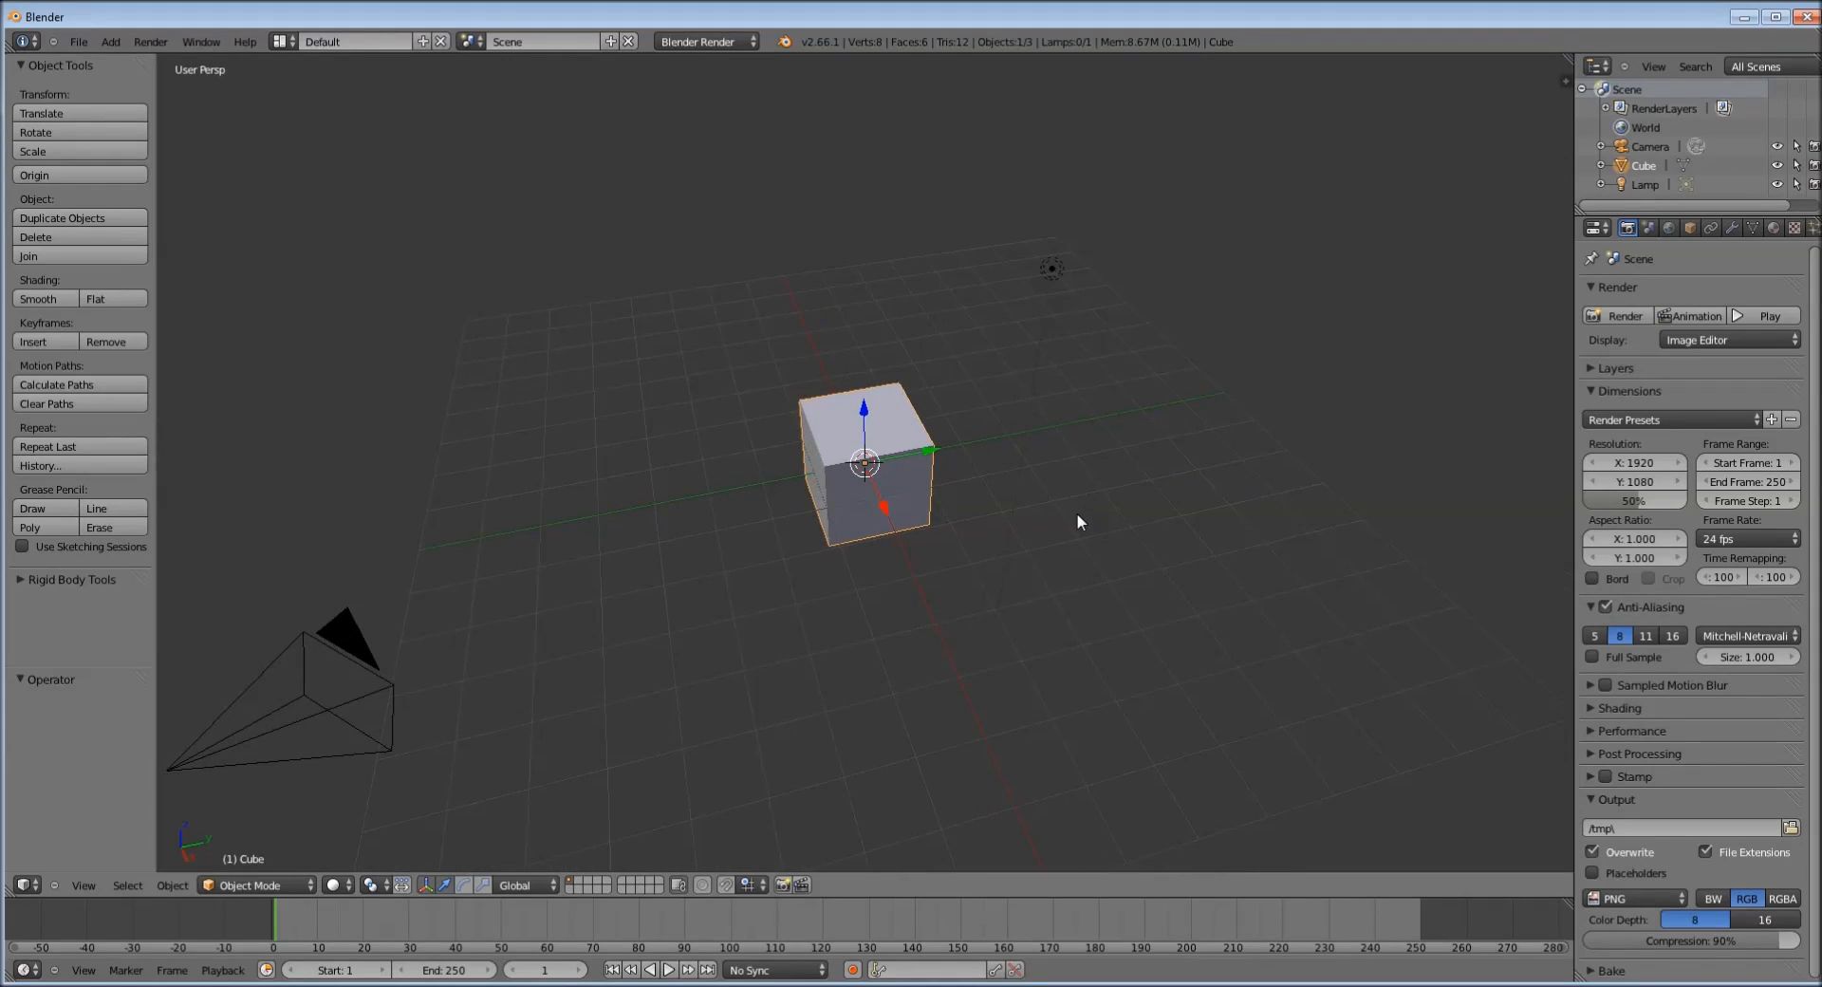
{"action": "scroll", "coordinate": [1039, 522], "scroll_direction": "down", "scroll_amount": 2}
{"action": "scroll", "coordinate": [1040, 522], "scroll_direction": "up", "scroll_amount": 3}
{"action": "scroll", "coordinate": [1040, 522], "scroll_direction": "down", "scroll_amount": 3}
{"action": "scroll", "coordinate": [1040, 522], "scroll_direction": "up", "scroll_amount": 3}
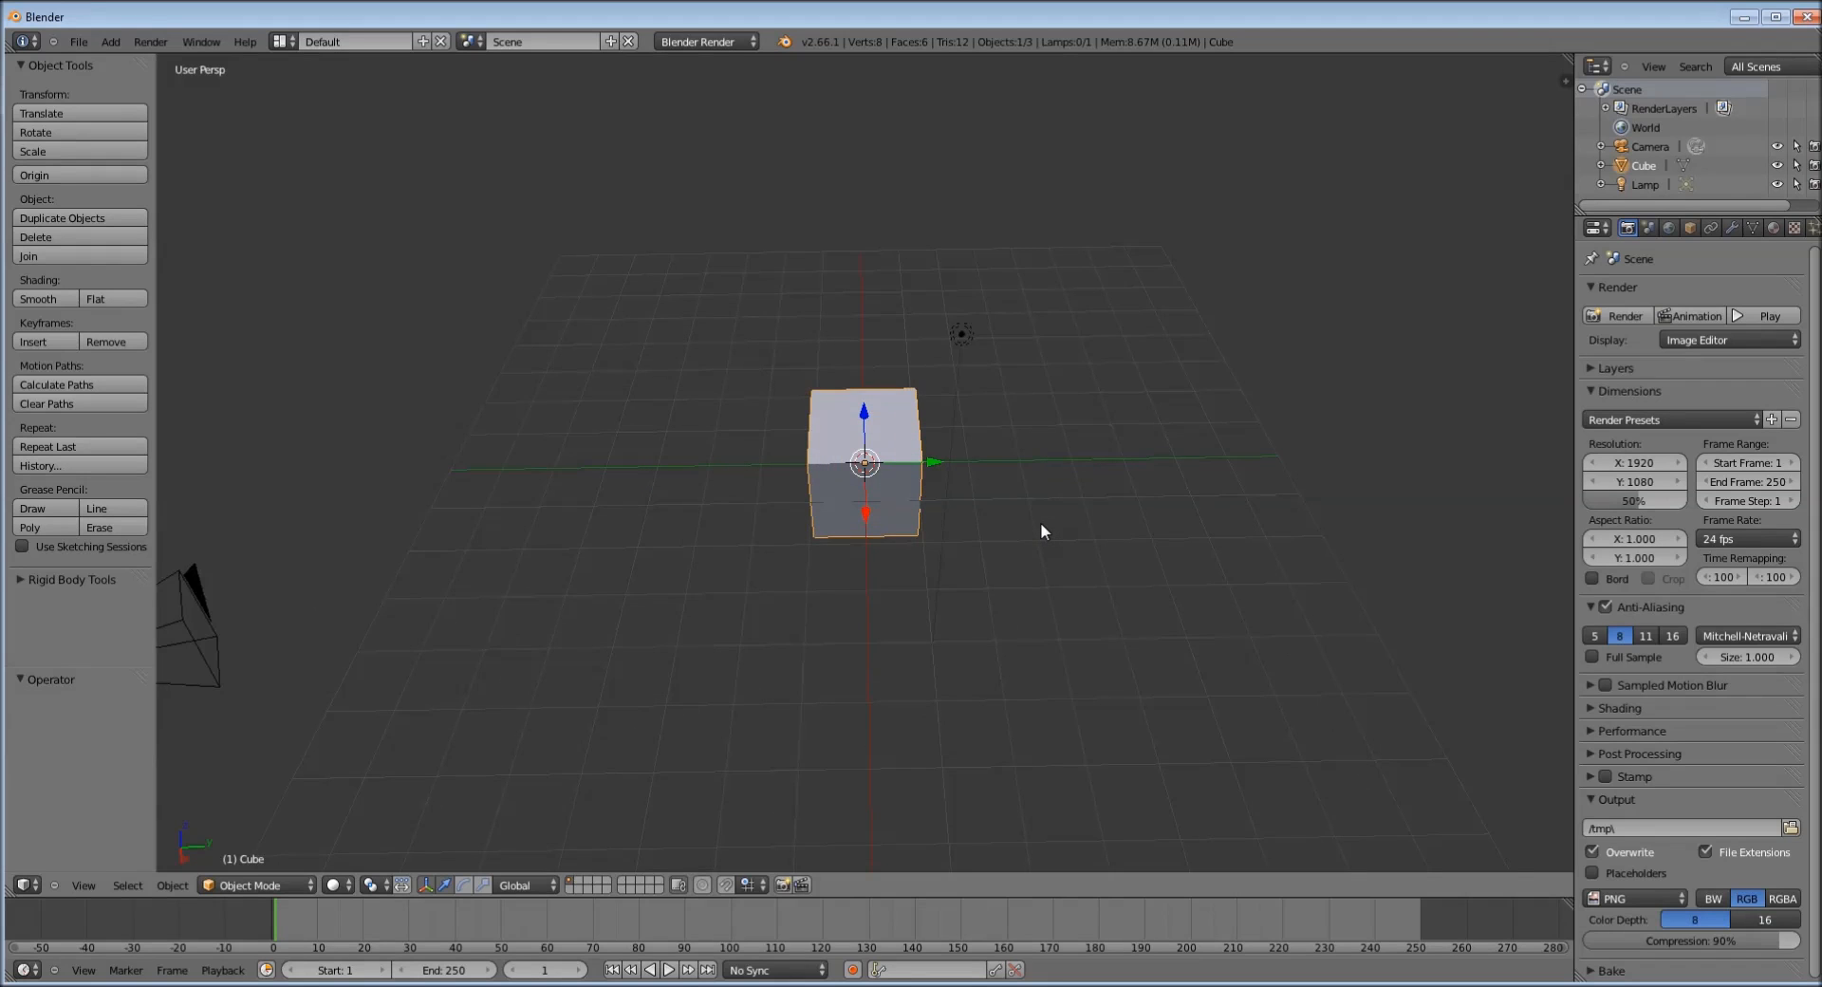
Raise the cube along the Z axis by about 1 unit so its base rests on the grid floor
{"action": "mouse_move", "coordinate": [1039, 521]}
{"action": "middle_mouse_down"}
{"action": "mouse_move", "coordinate": [1041, 423]}
{"action": "mouse_move", "coordinate": [1040, 513]}
{"action": "middle_mouse_up"}
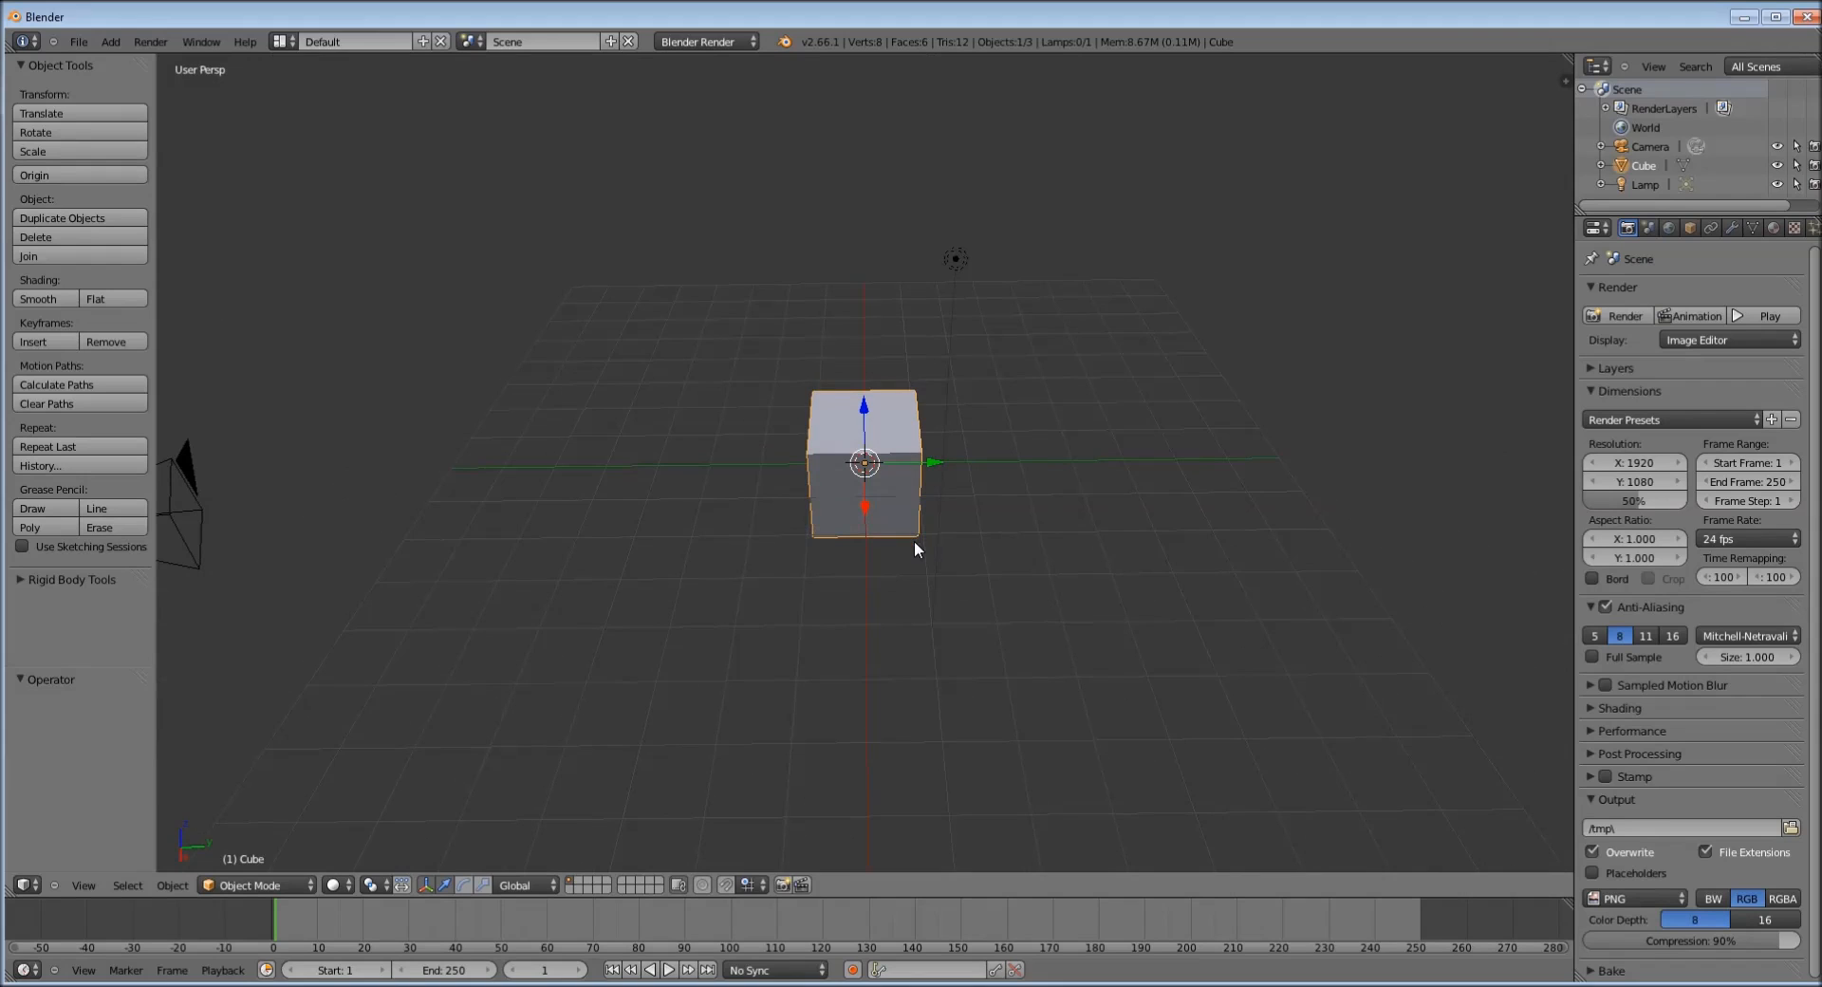
{"action": "middle_click_drag", "start_coordinate": [918, 356], "coordinate": [928, 427]}
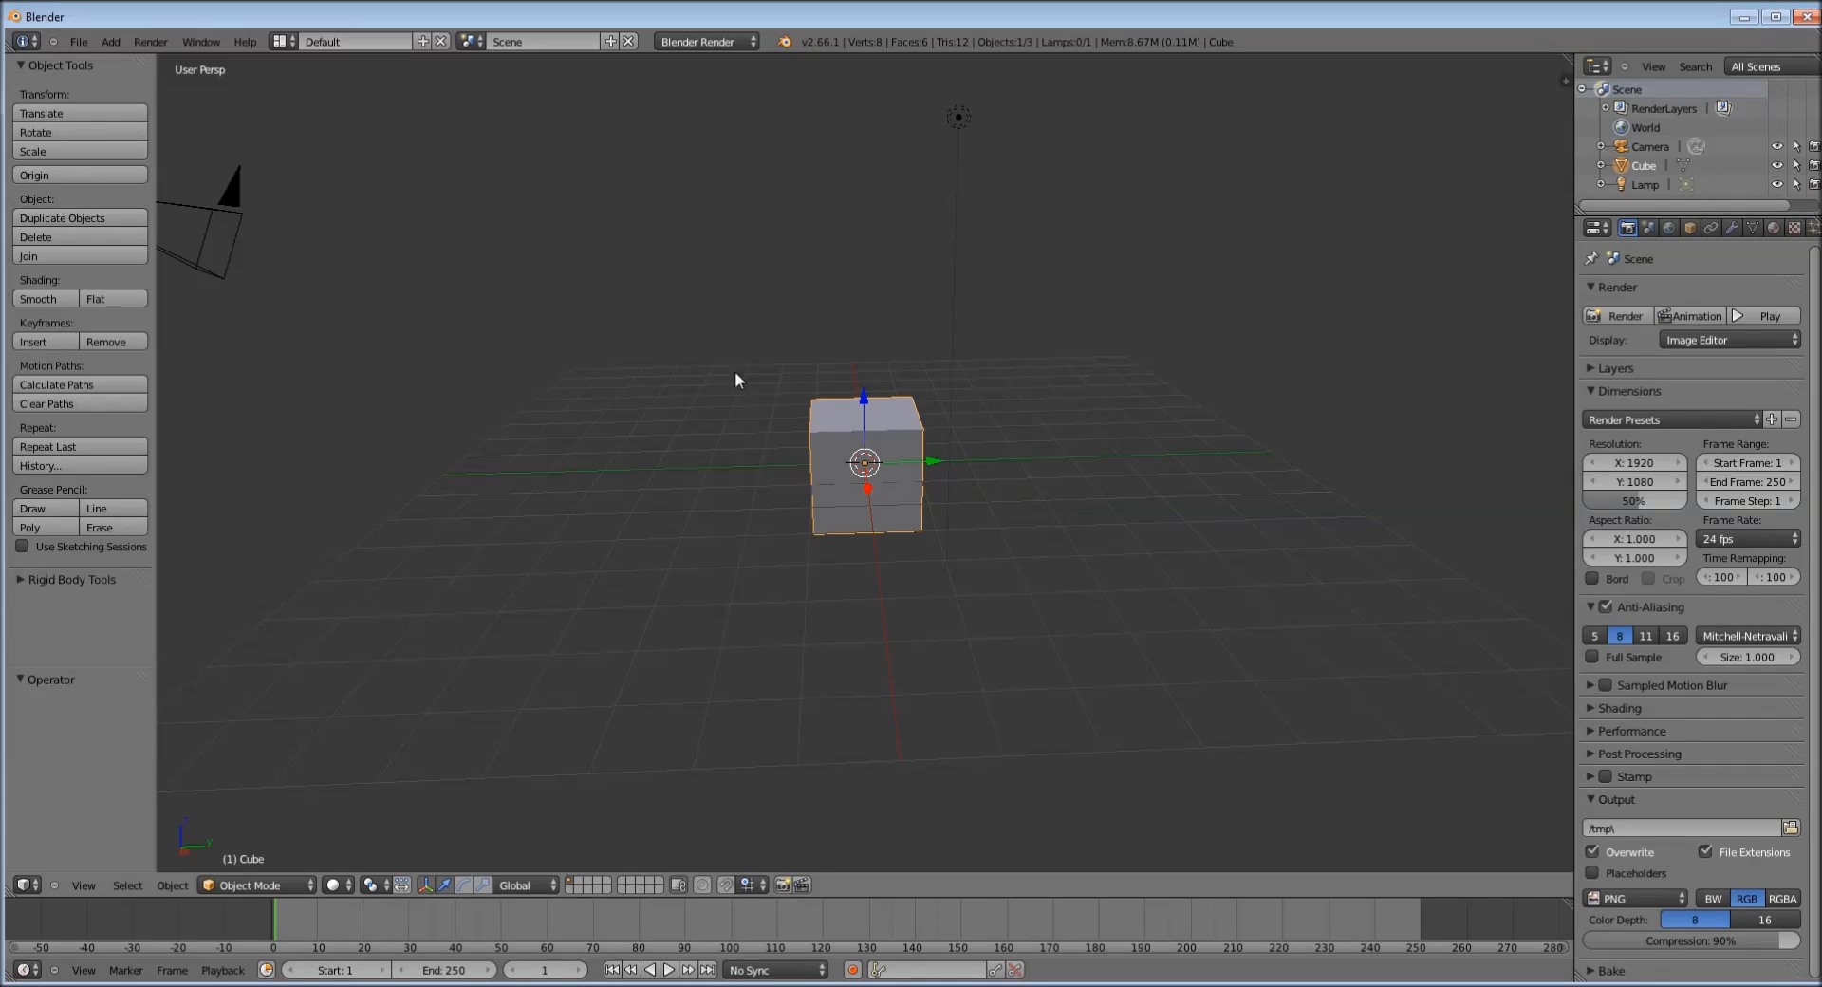
{"action": "left_click_drag", "start_coordinate": [866, 408], "coordinate": [845, 364]}
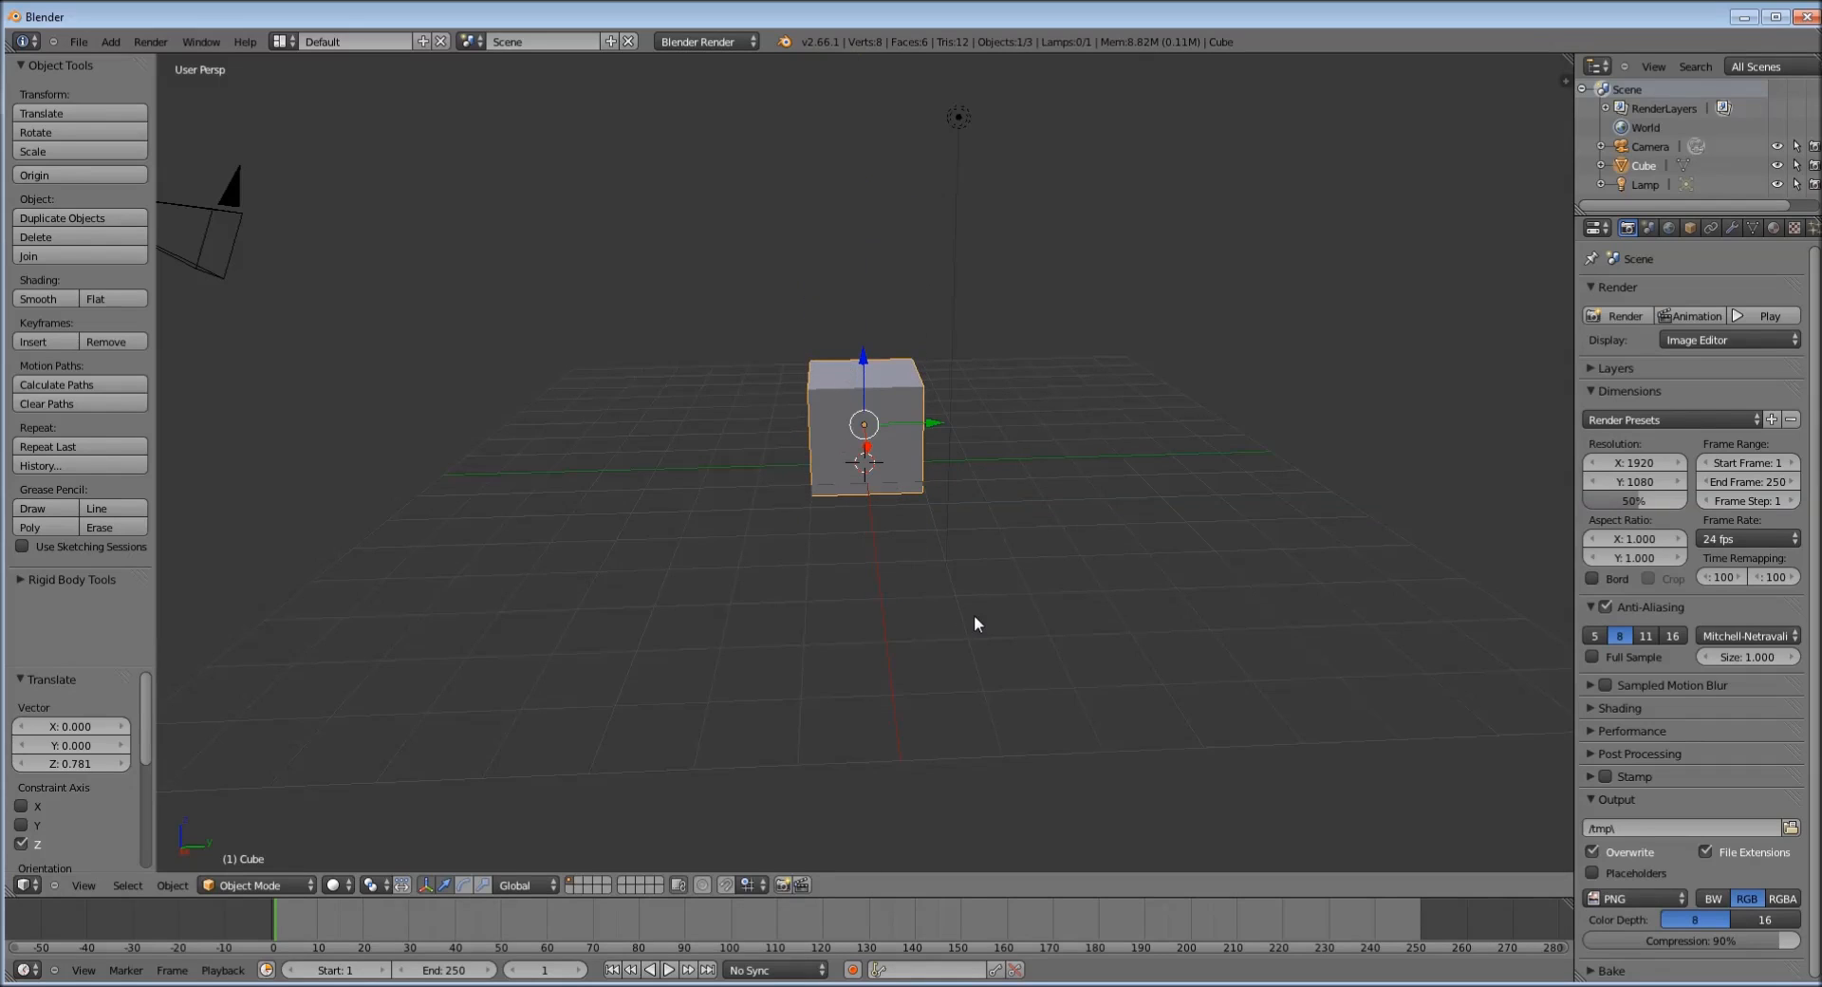
{"action": "mouse_move", "coordinate": [879, 373]}
{"action": "middle_mouse_down"}
{"action": "mouse_move", "coordinate": [1016, 402]}
{"action": "mouse_move", "coordinate": [886, 366]}
{"action": "middle_mouse_up"}
{"action": "left_click_drag", "start_coordinate": [866, 365], "coordinate": [866, 382]}
{"action": "mouse_move", "coordinate": [866, 383]}
{"action": "middle_mouse_down"}
{"action": "mouse_move", "coordinate": [1004, 429]}
{"action": "mouse_move", "coordinate": [864, 394]}
{"action": "middle_mouse_up"}
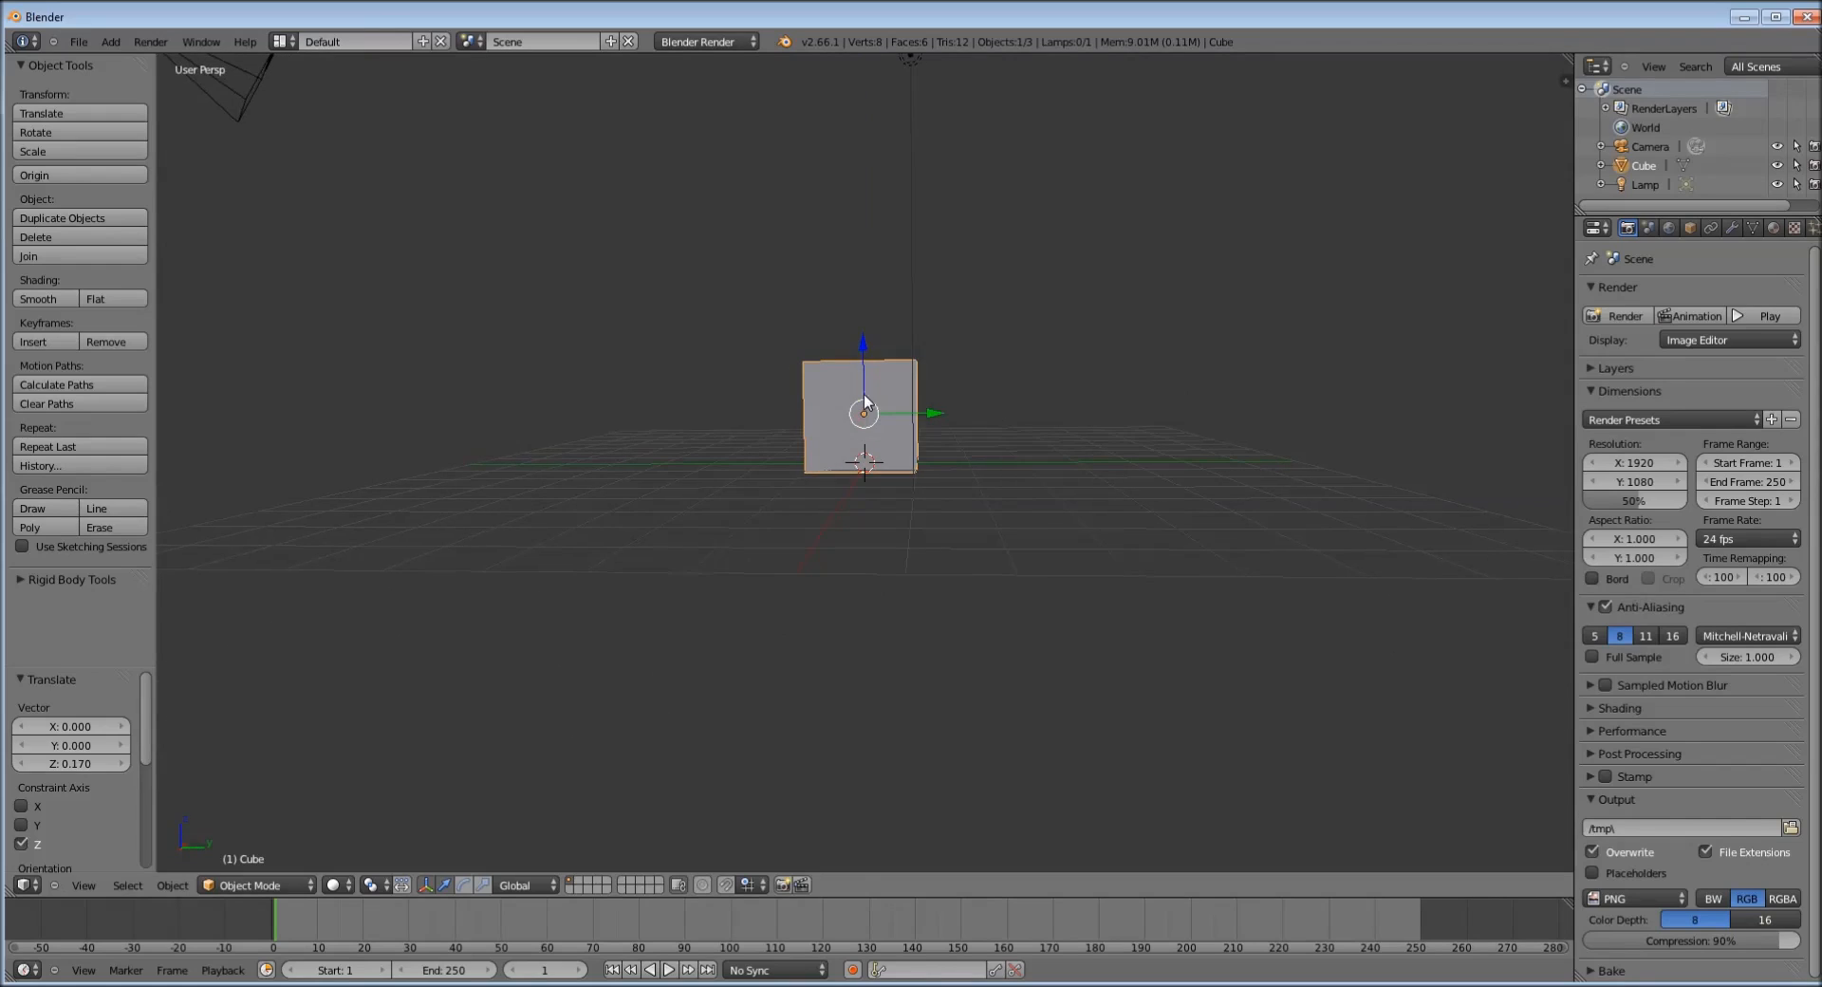
{"action": "left_click_drag", "start_coordinate": [863, 345], "coordinate": [864, 344]}
{"action": "middle_click_drag", "start_coordinate": [940, 456], "coordinate": [1020, 552]}
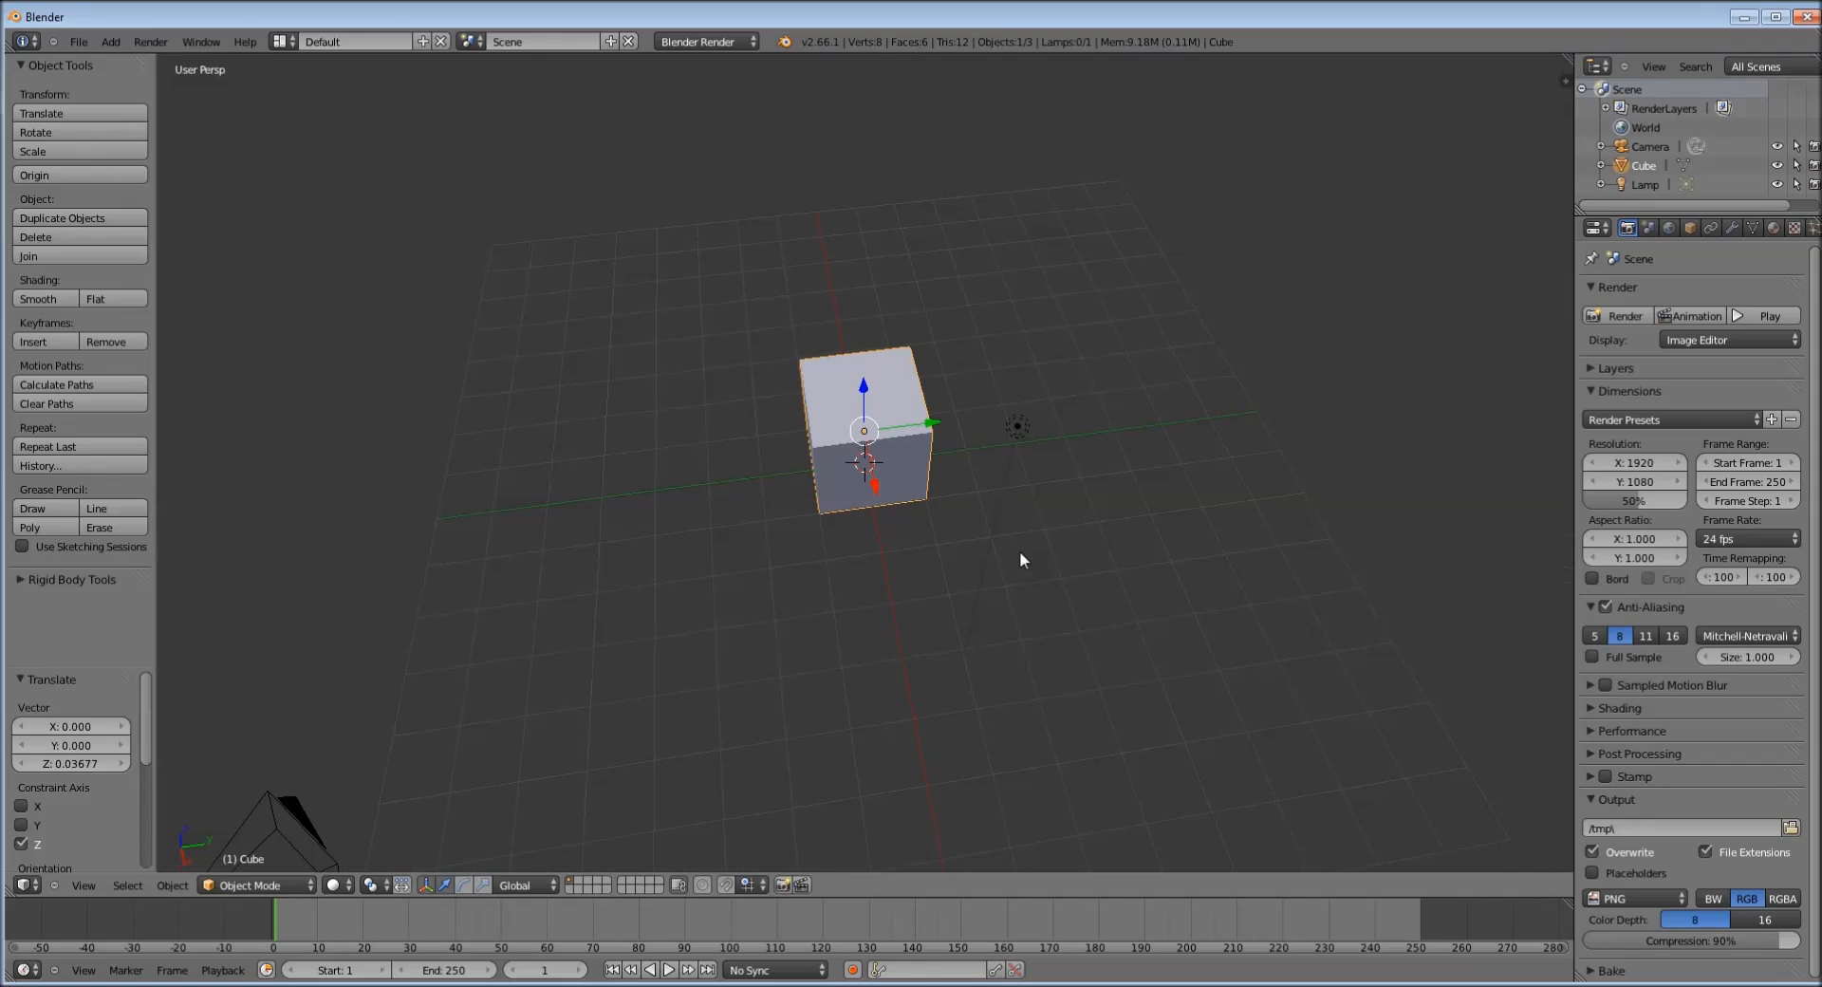
{"action": "middle_click_drag", "start_coordinate": [936, 347], "coordinate": [1090, 427]}
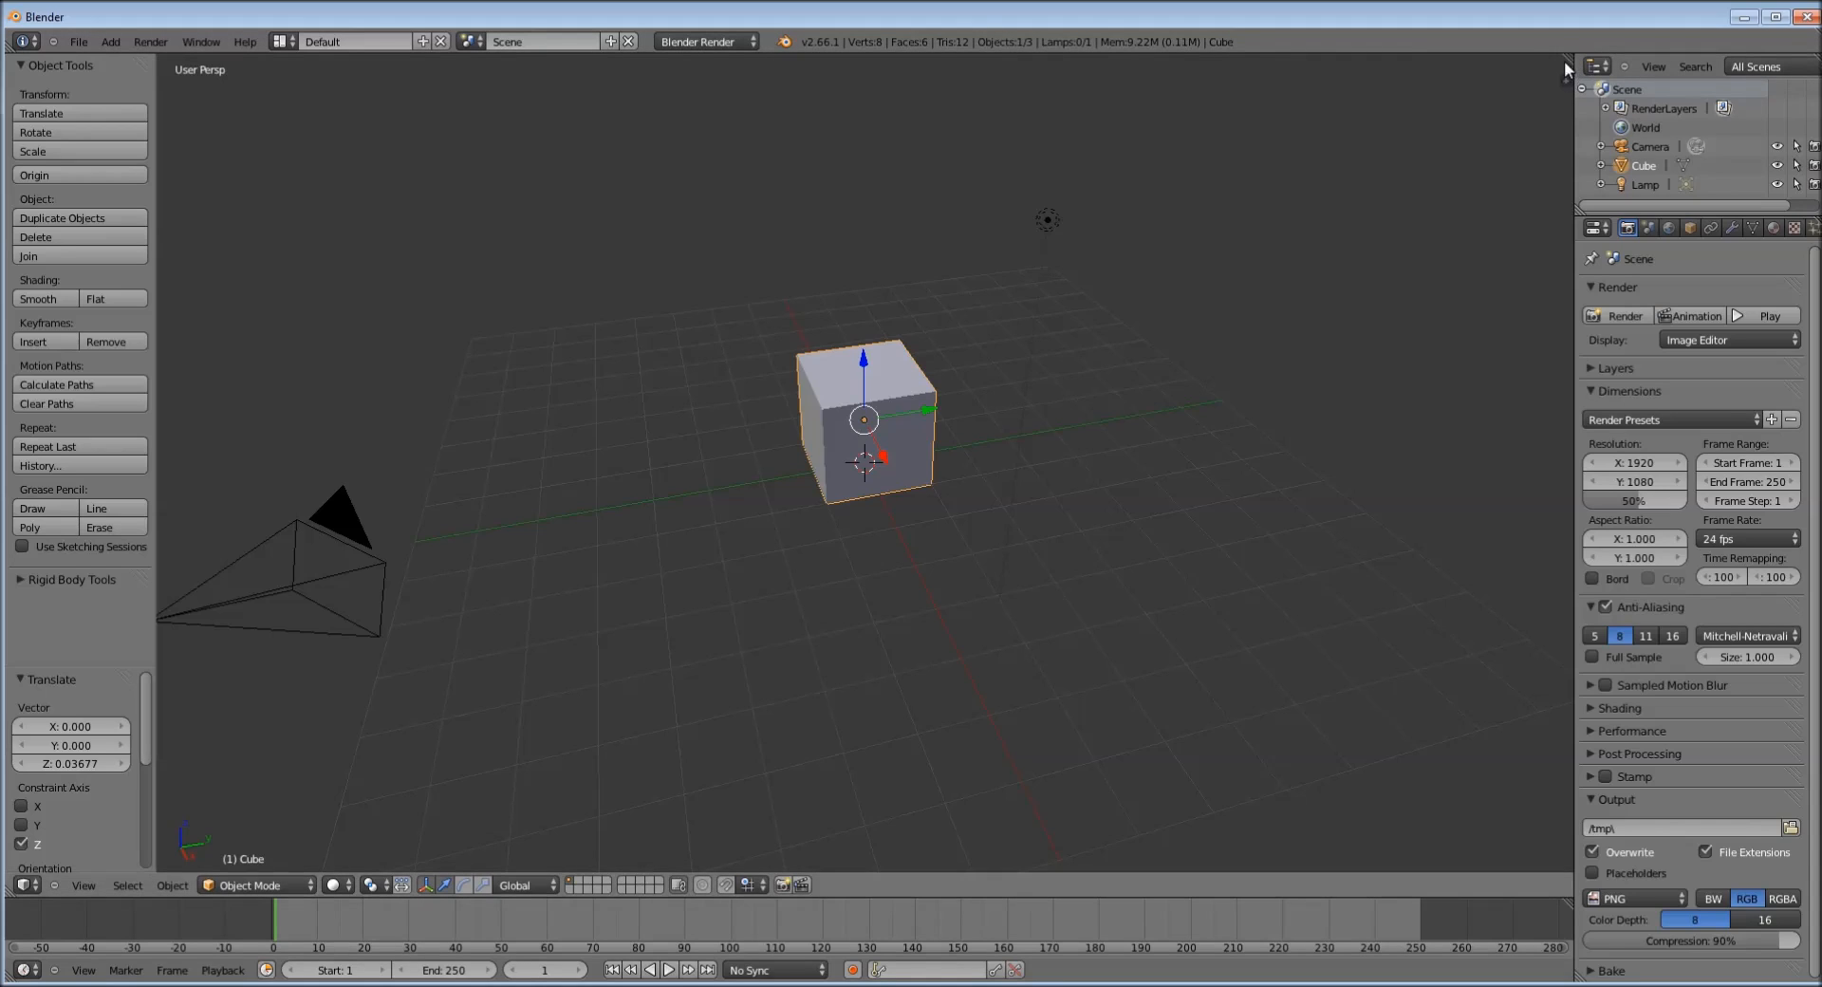
Split the 3D viewport vertically into two areas and change the second one to the UV/Image Editor
{"action": "left_click_drag", "start_coordinate": [1562, 59], "coordinate": [758, 63]}
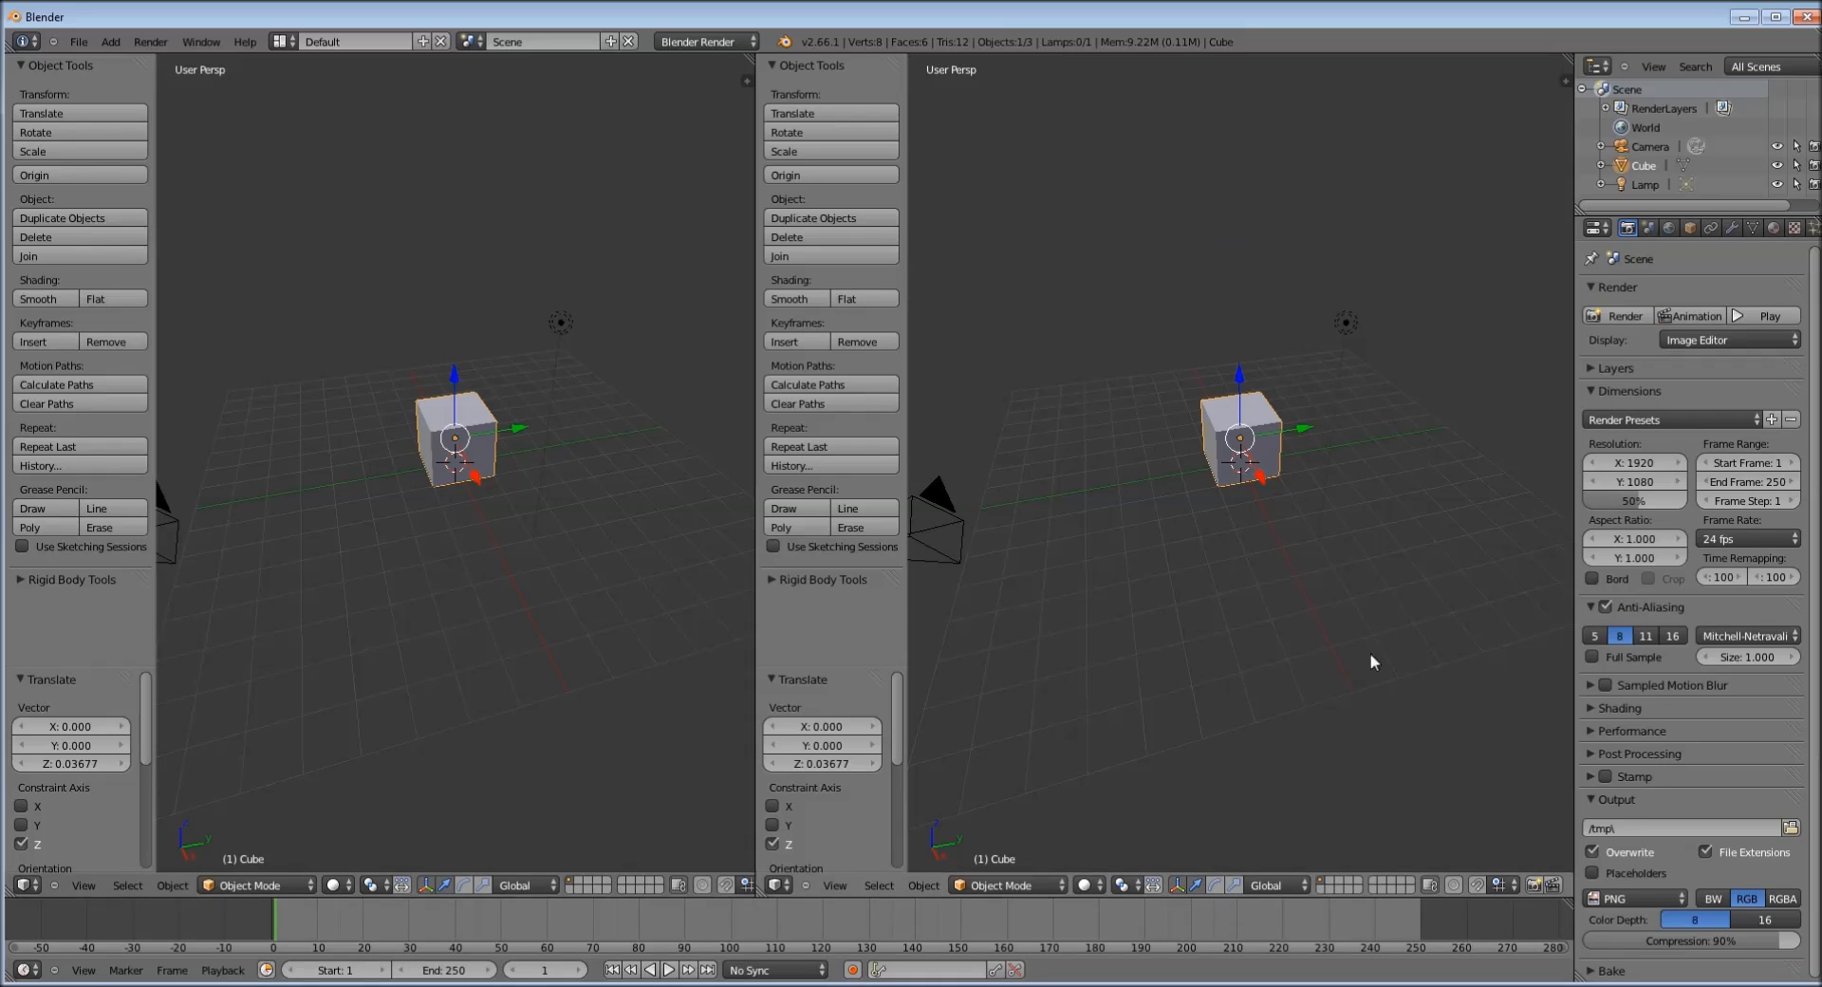
{"action": "left_click", "coordinate": [784, 885]}
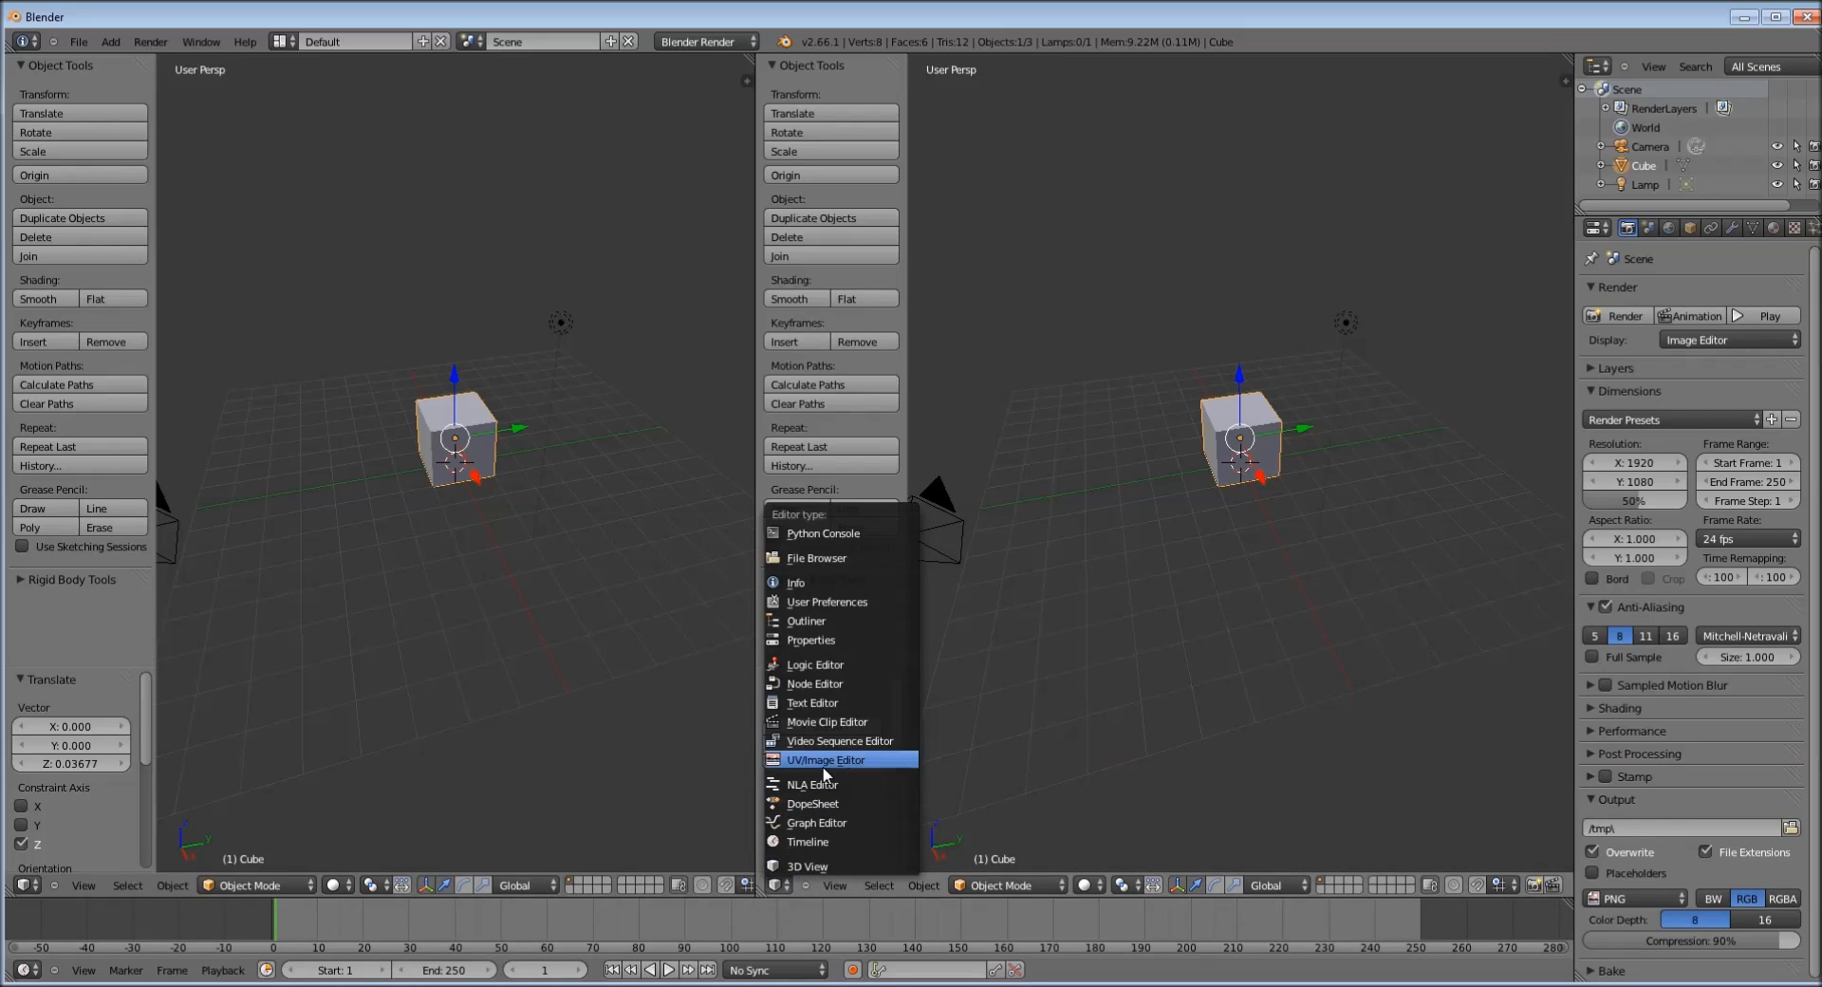
{"action": "left_click", "coordinate": [823, 762]}
{"action": "scroll", "coordinate": [1223, 457], "scroll_direction": "up", "scroll_amount": 4}
{"action": "scroll", "coordinate": [1223, 457], "scroll_direction": "down", "scroll_amount": 2}
{"action": "scroll", "coordinate": [1223, 458], "scroll_direction": "up", "scroll_amount": 3}
{"action": "scroll", "coordinate": [1223, 457], "scroll_direction": "down", "scroll_amount": 3}
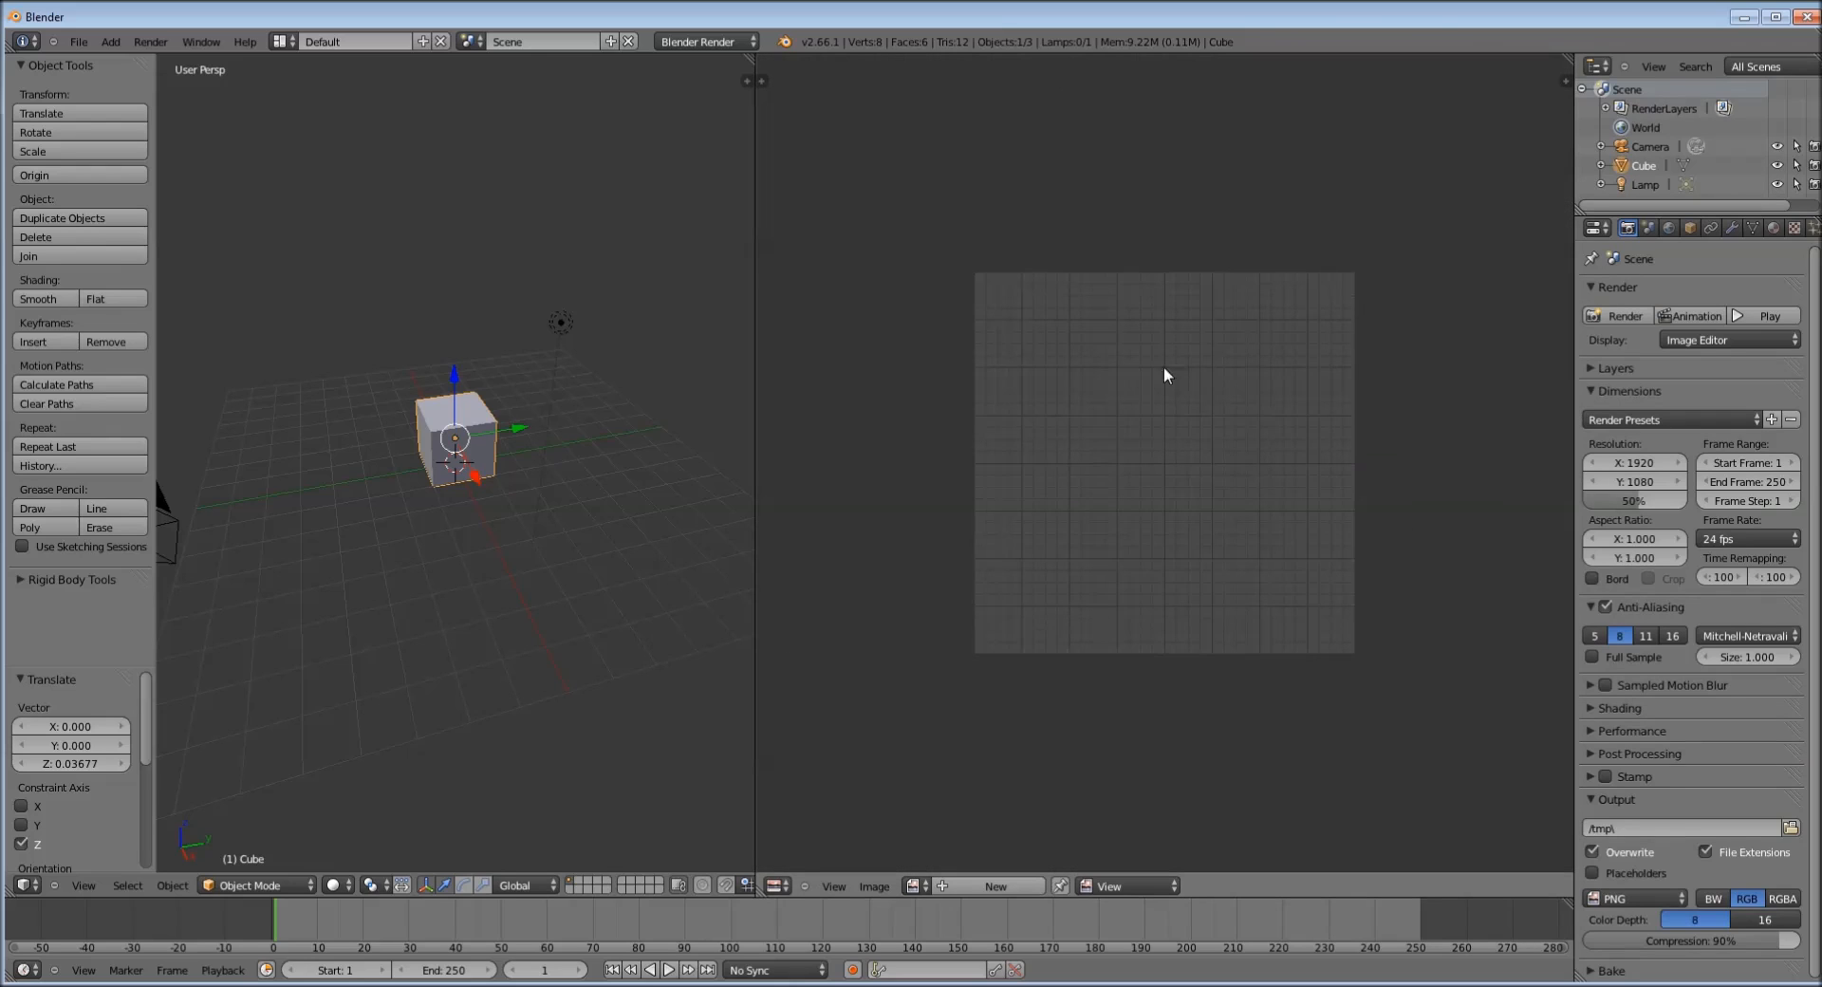
Create a new blank image named "texture" with a width and height of 2048
{"action": "left_click", "coordinate": [981, 887]}
{"action": "left_click", "coordinate": [1044, 793]}
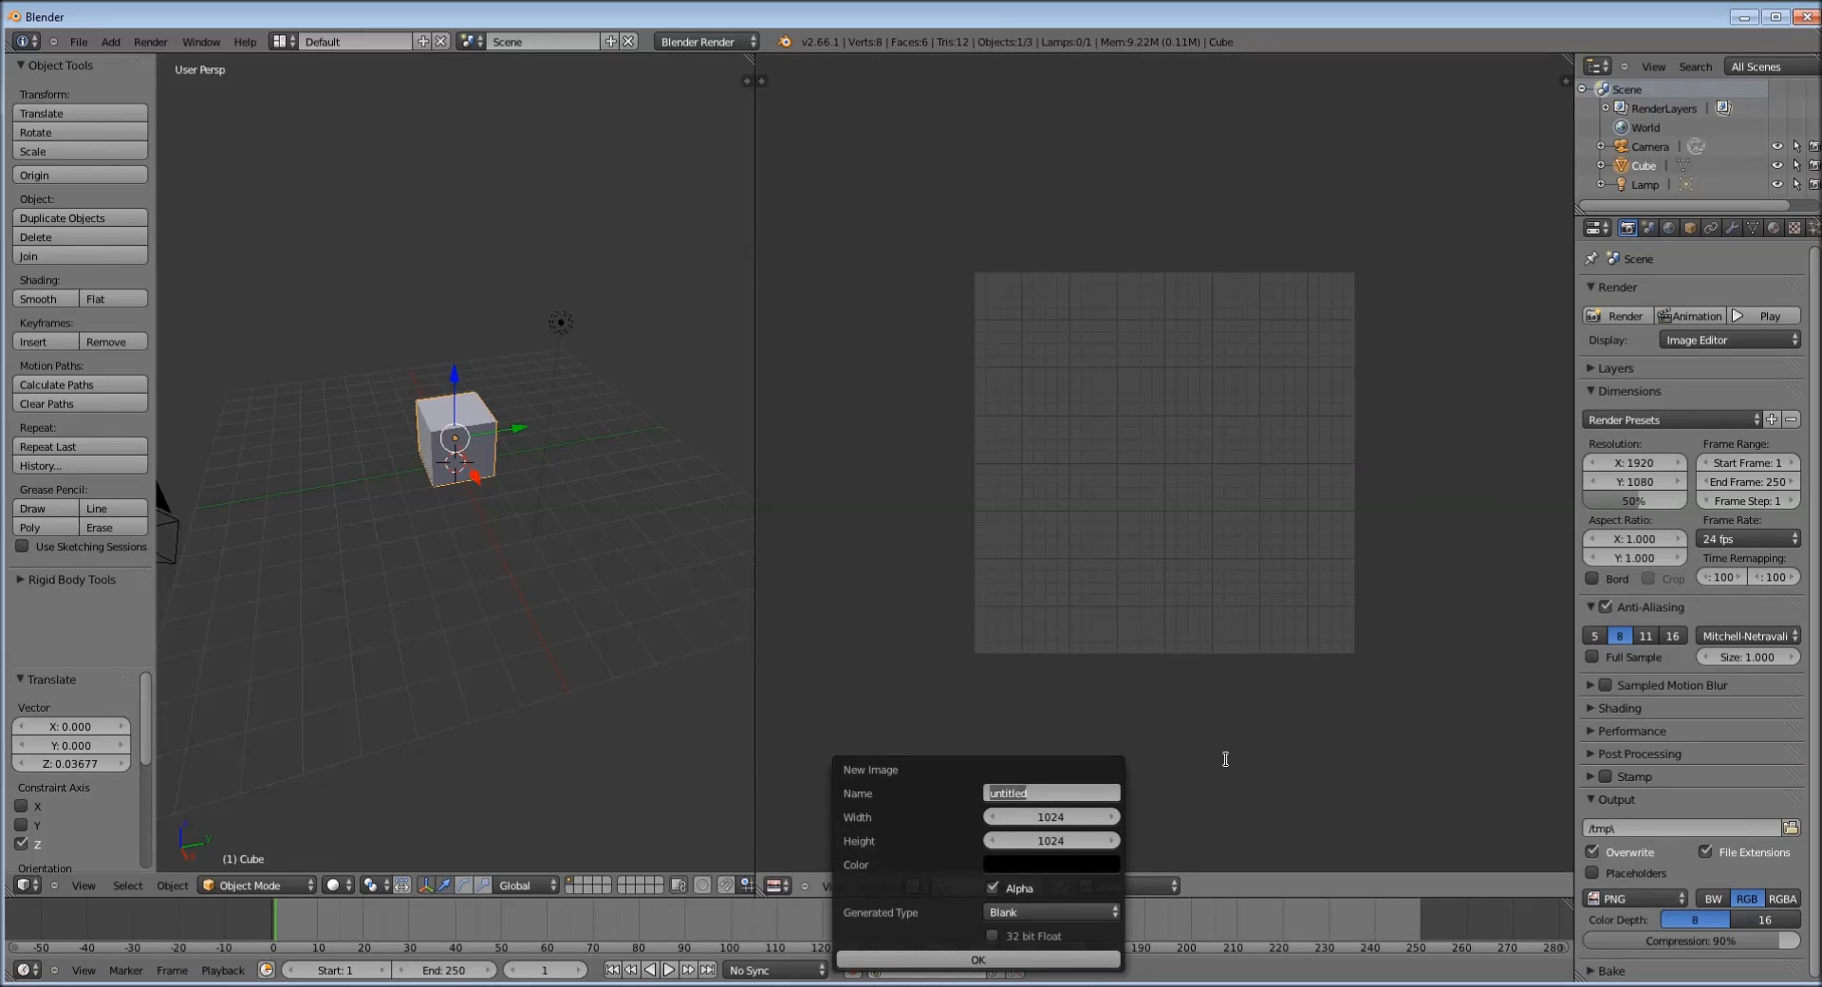
{"action": "type", "text": "texture"}
{"action": "key", "text": "Return"}
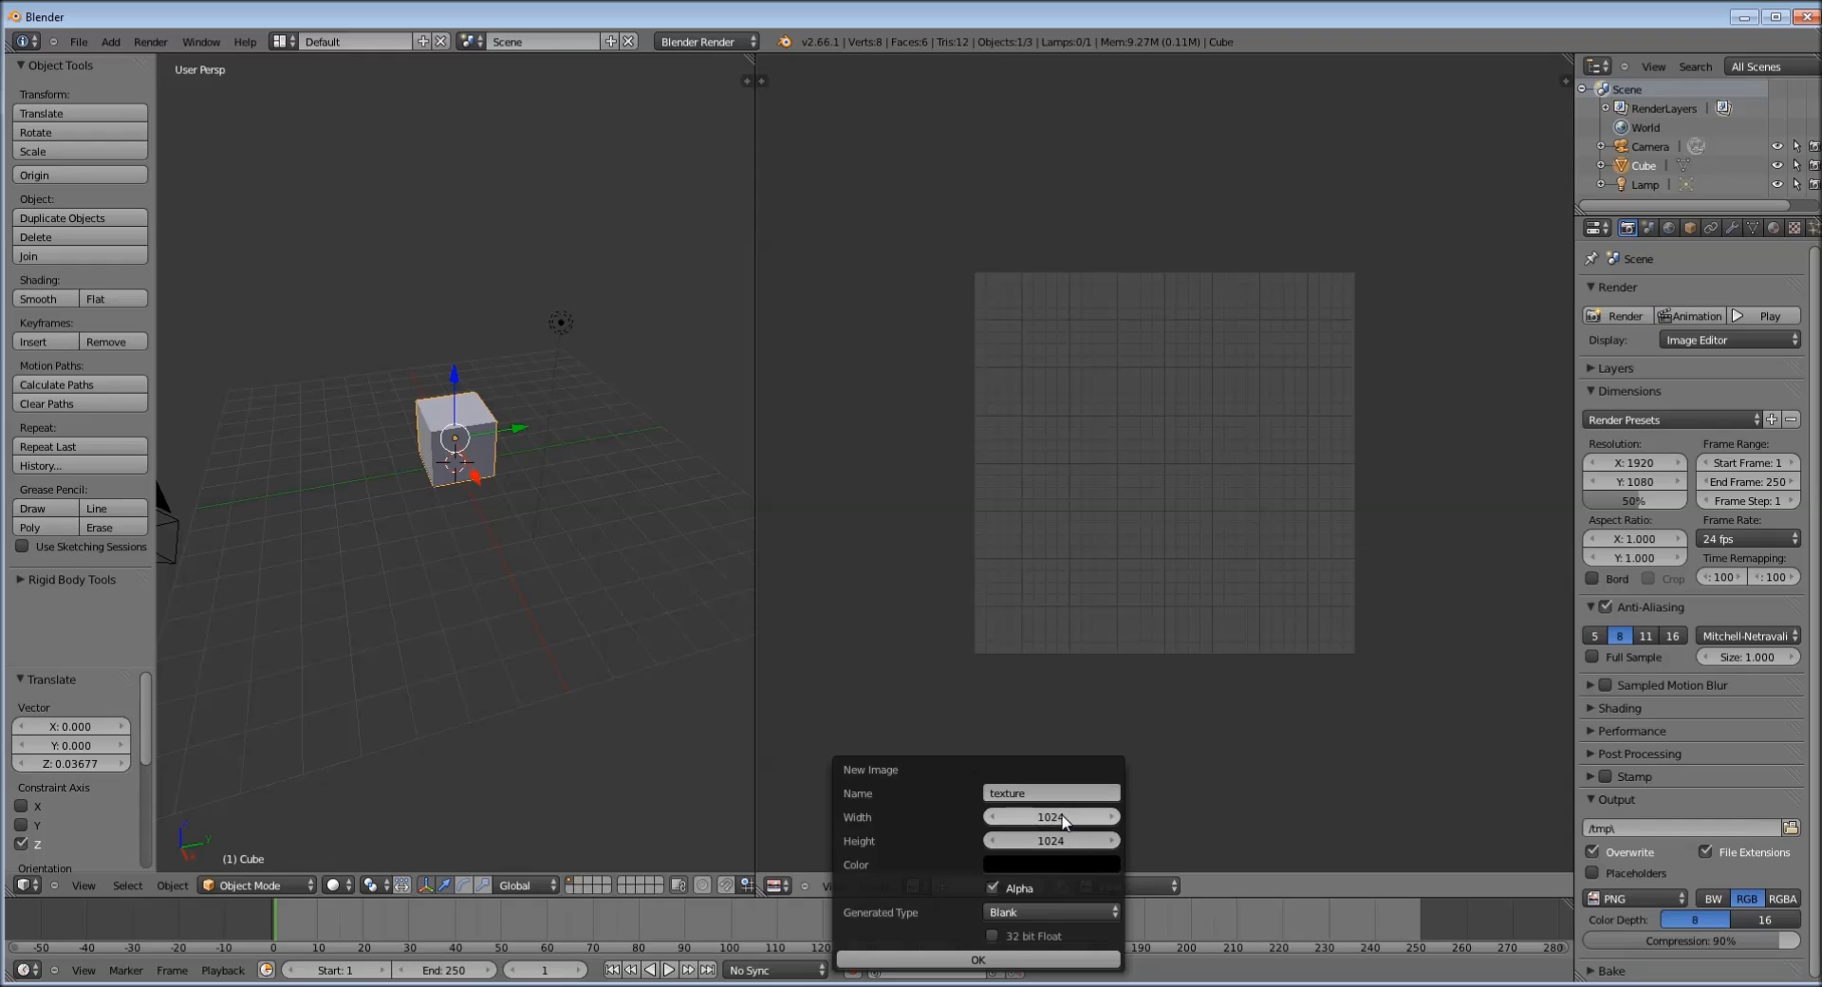
{"action": "left_click", "coordinate": [1062, 817]}
{"action": "type", "text": "2048"}
{"action": "key", "text": "Tab"}
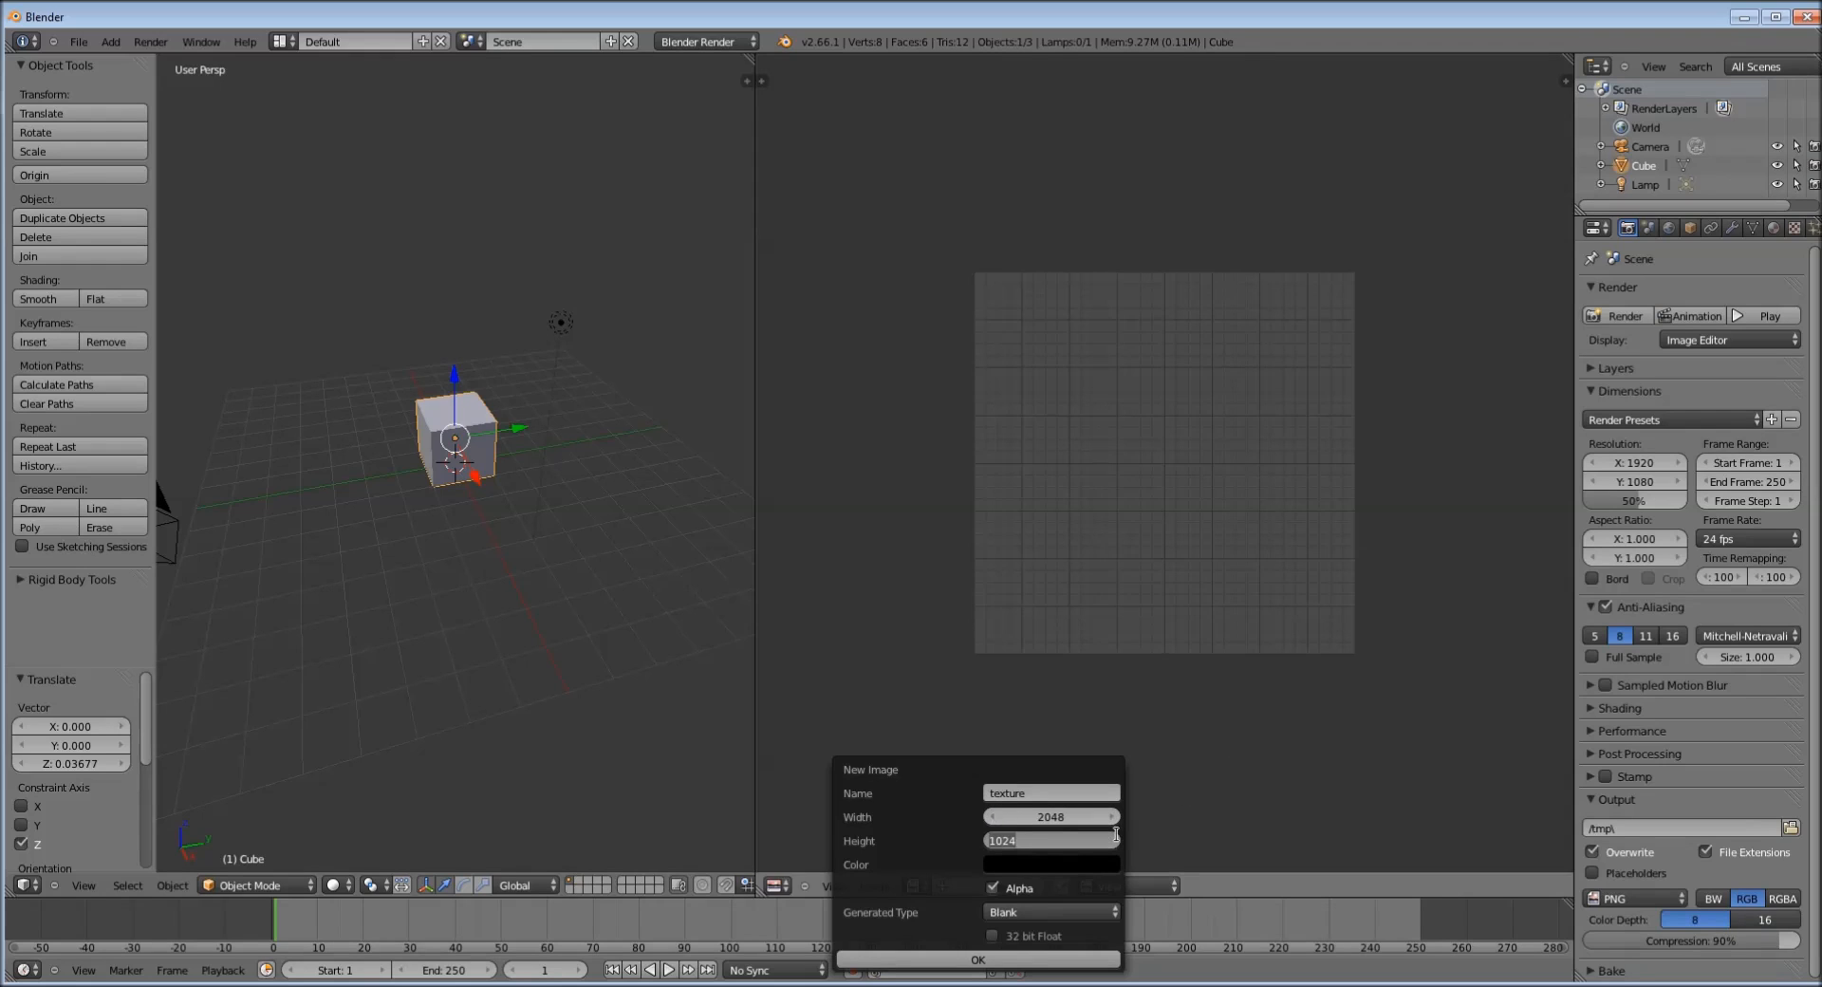
{"action": "type", "text": "2048"}
{"action": "key", "text": "Tab"}
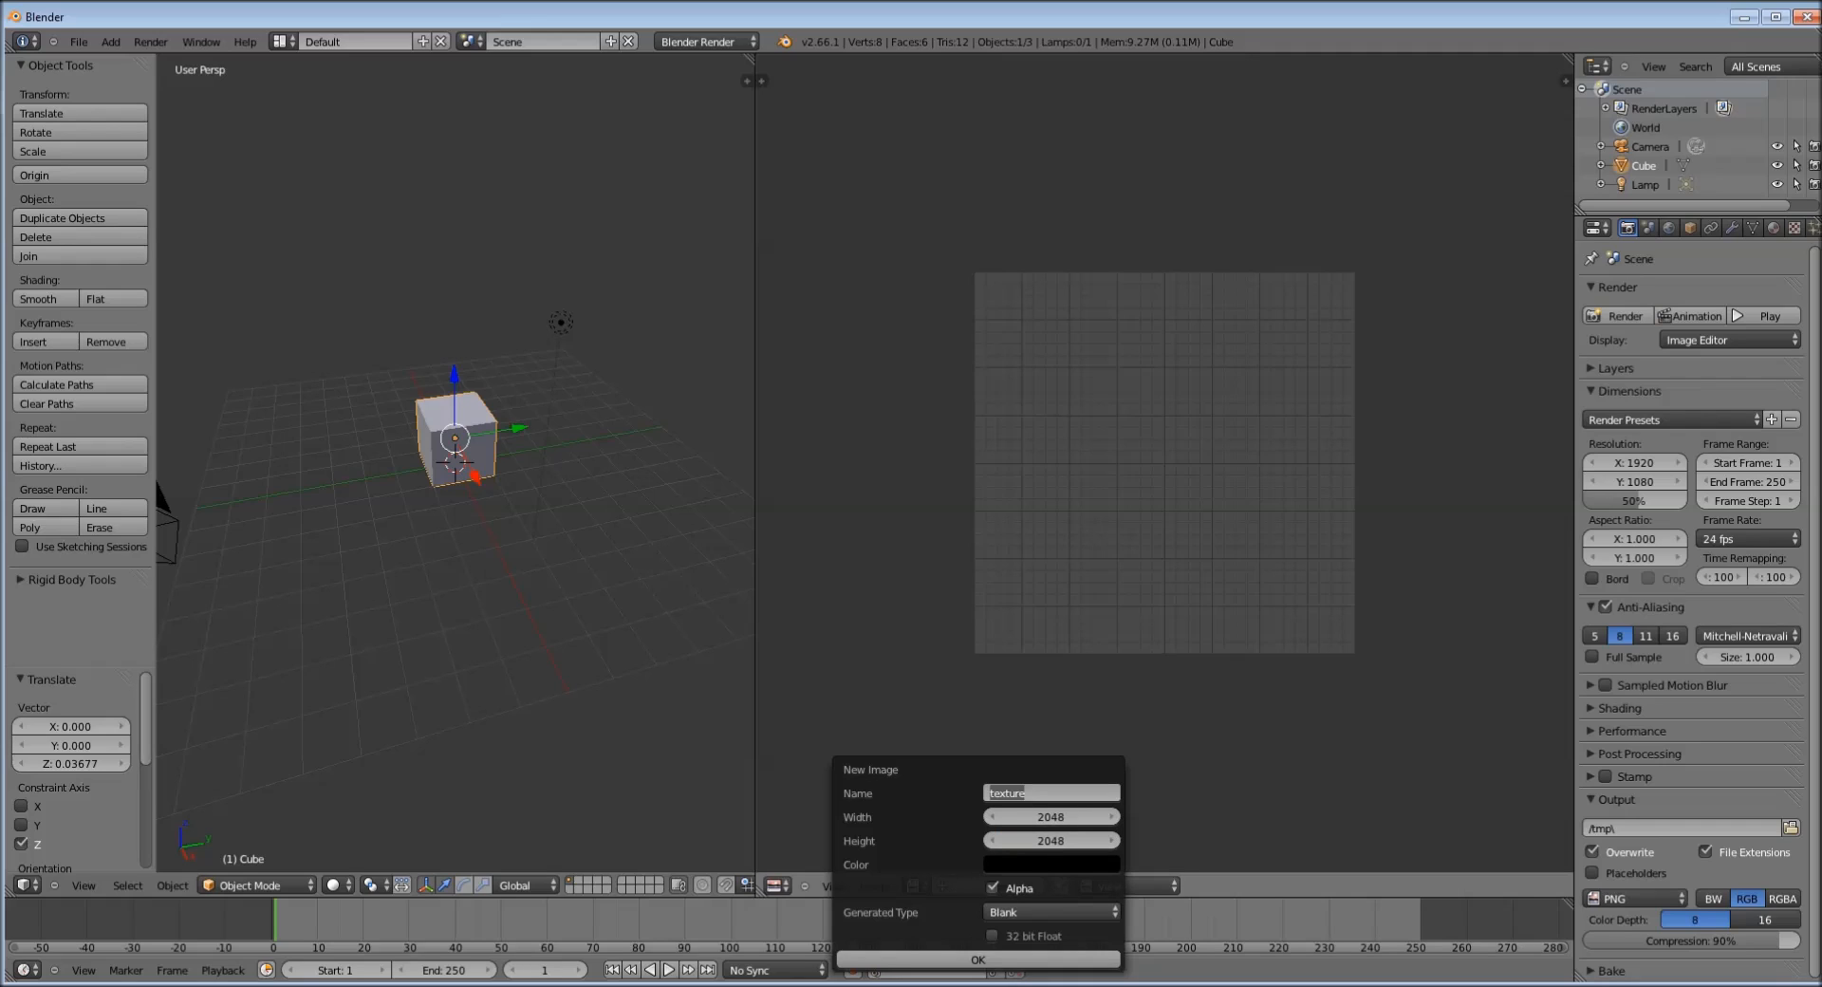
{"action": "left_click", "coordinate": [977, 962]}
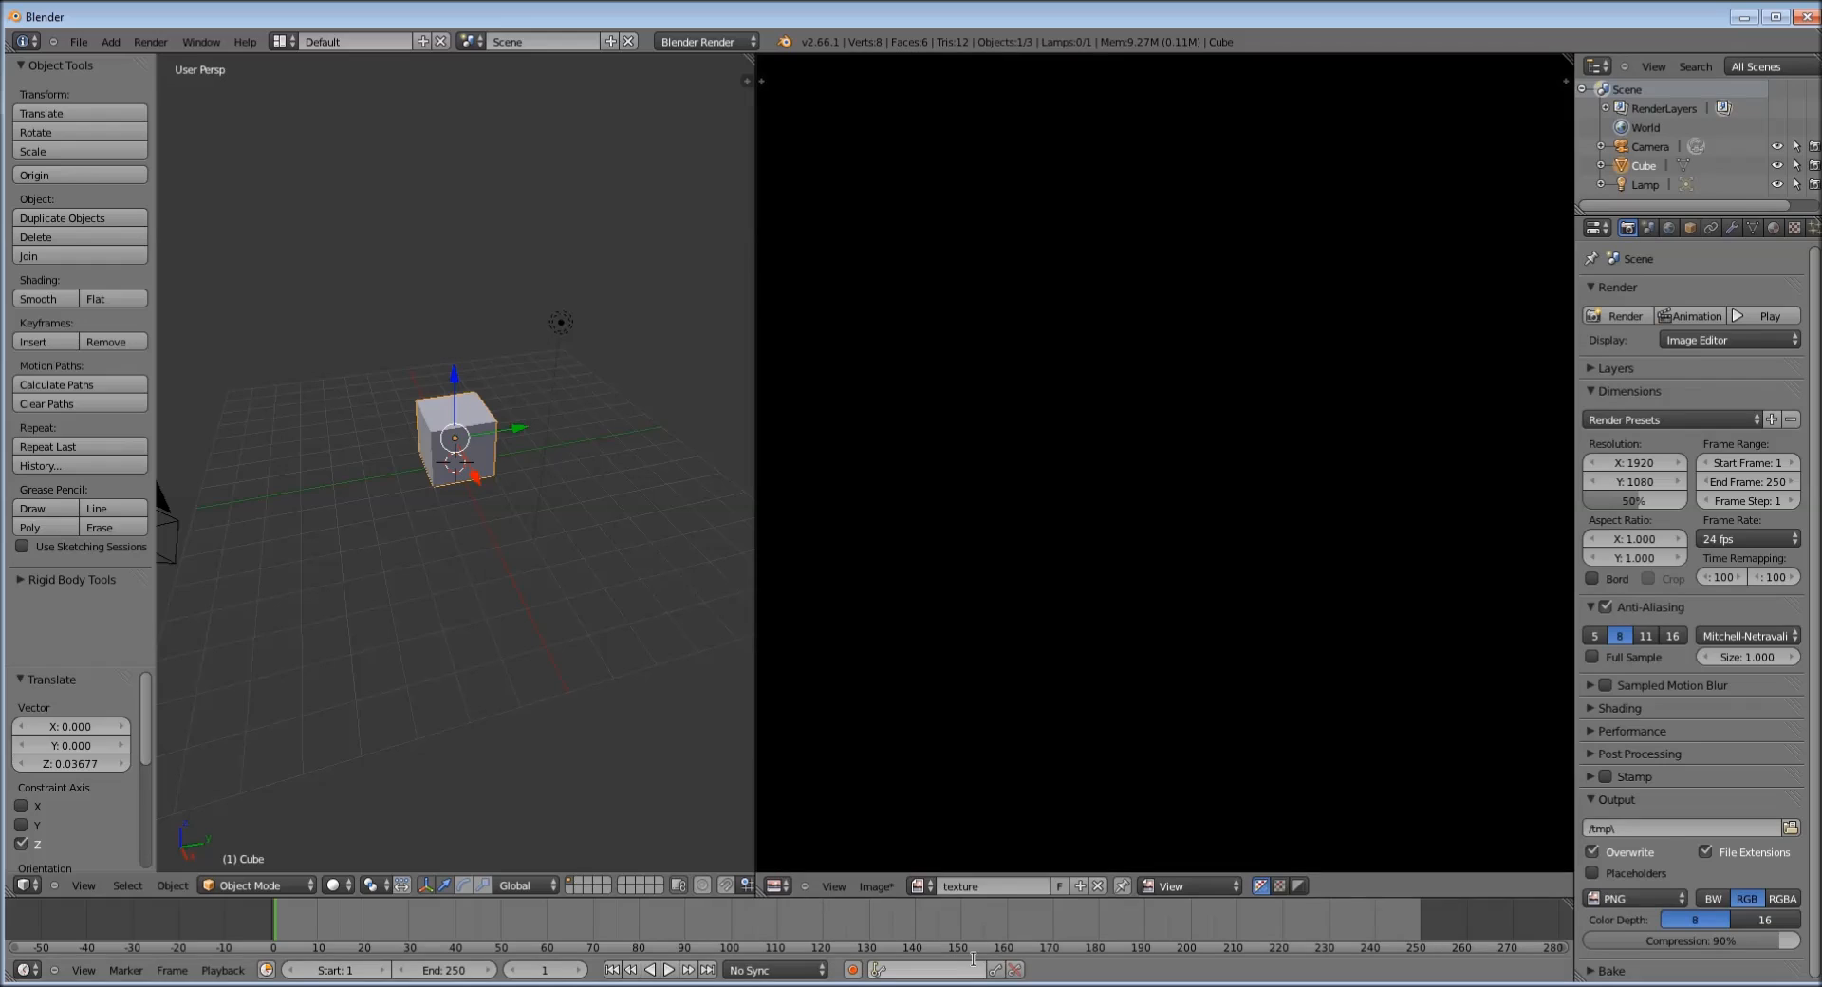
{"action": "scroll", "coordinate": [1150, 445], "scroll_direction": "down", "scroll_amount": 3}
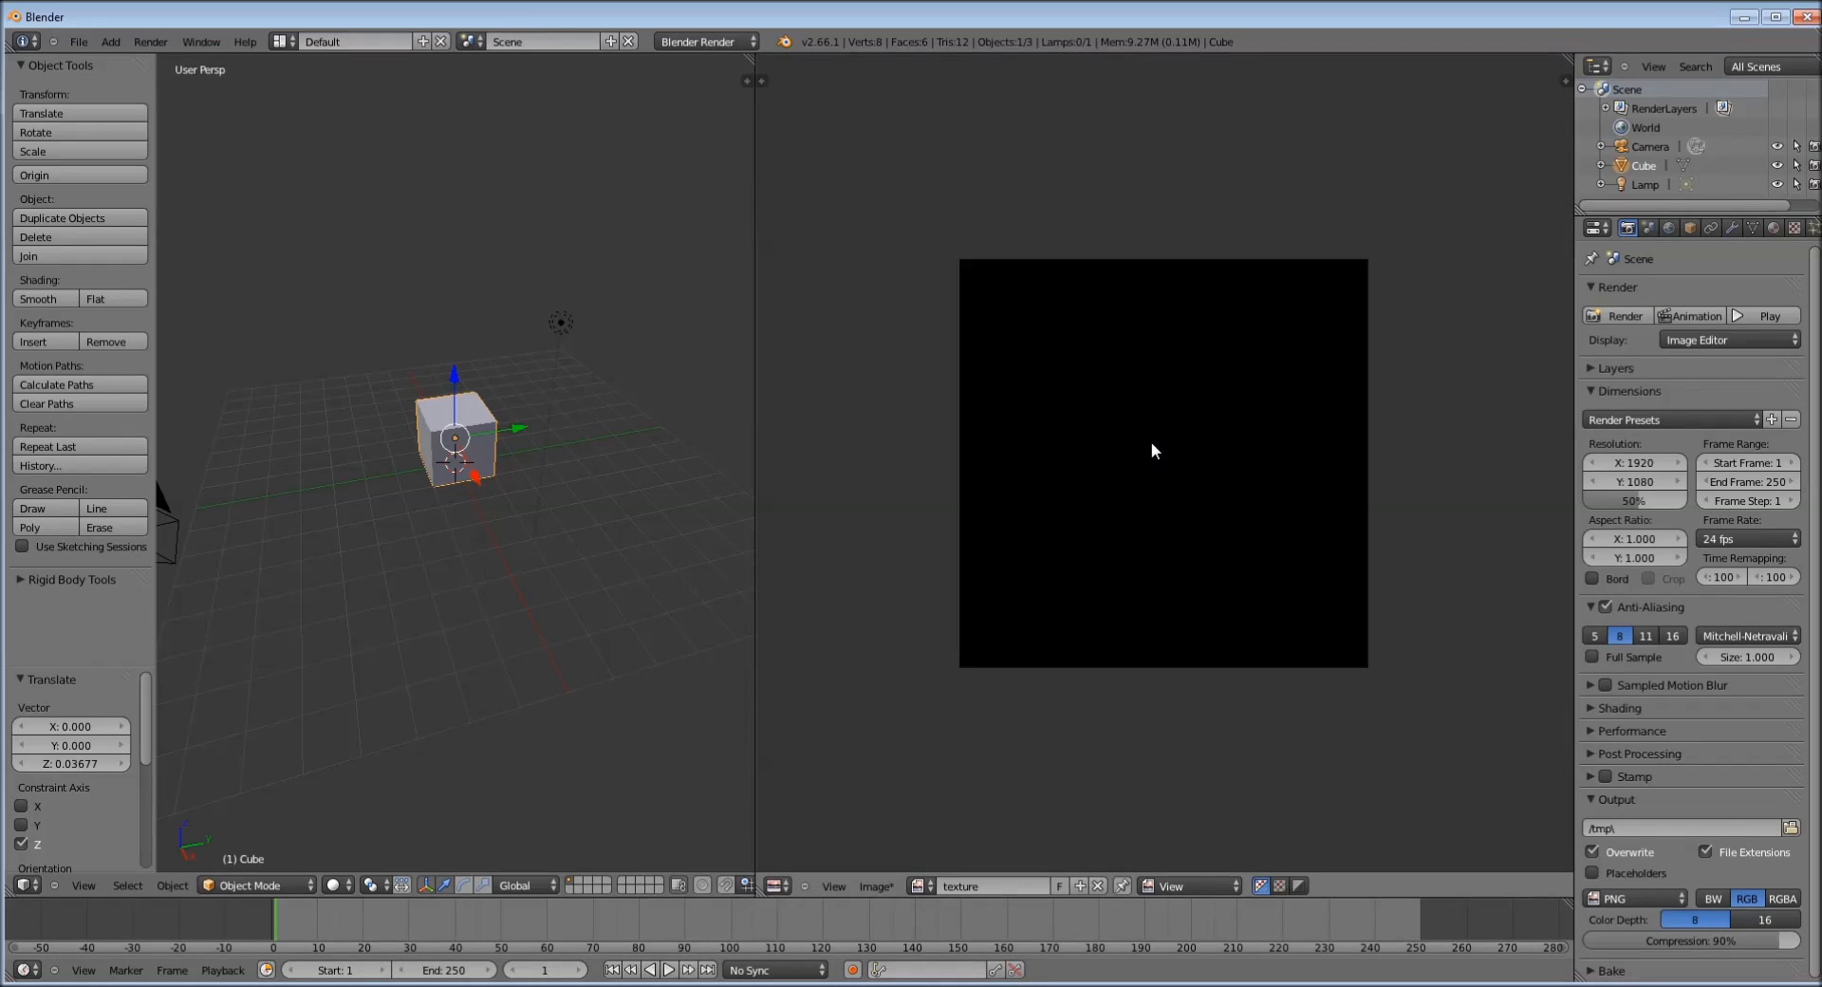
{"action": "scroll", "coordinate": [1152, 446], "scroll_direction": "up", "scroll_amount": 1}
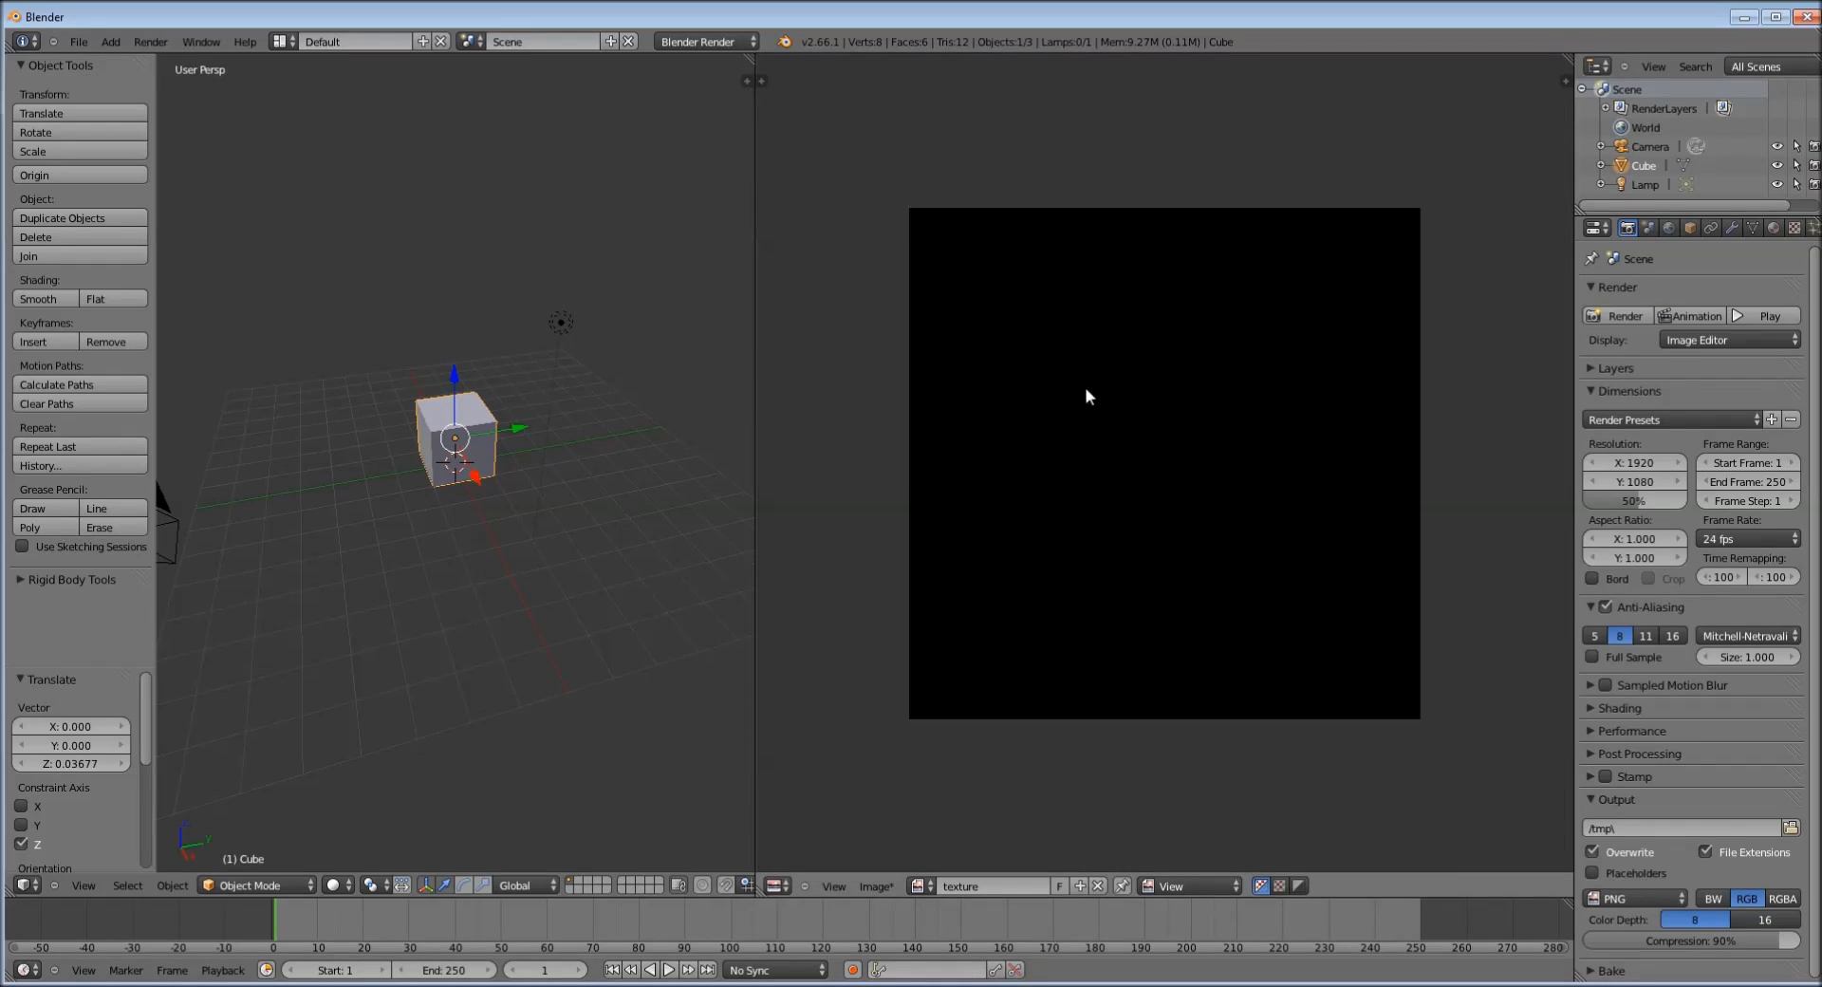
Switch the cube from Object Mode to Edit Mode
{"action": "middle_click_drag", "start_coordinate": [553, 475], "coordinate": [517, 408]}
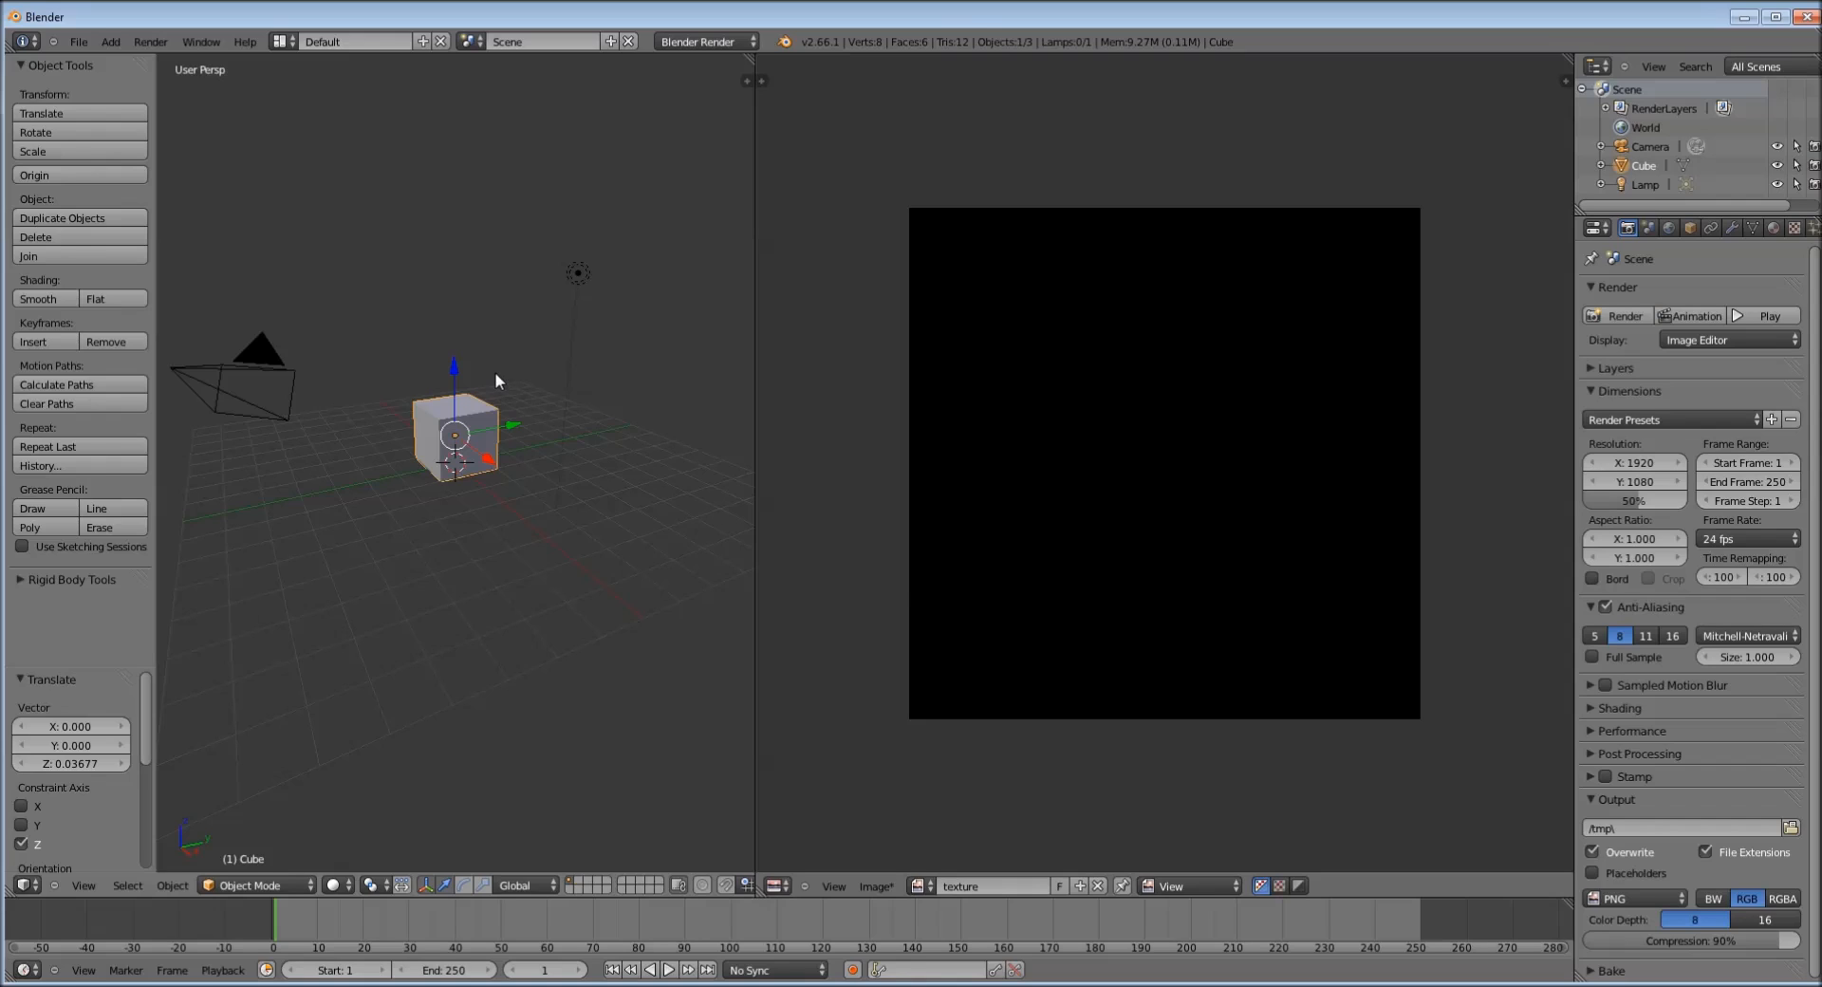
{"action": "key", "text": "Tab"}
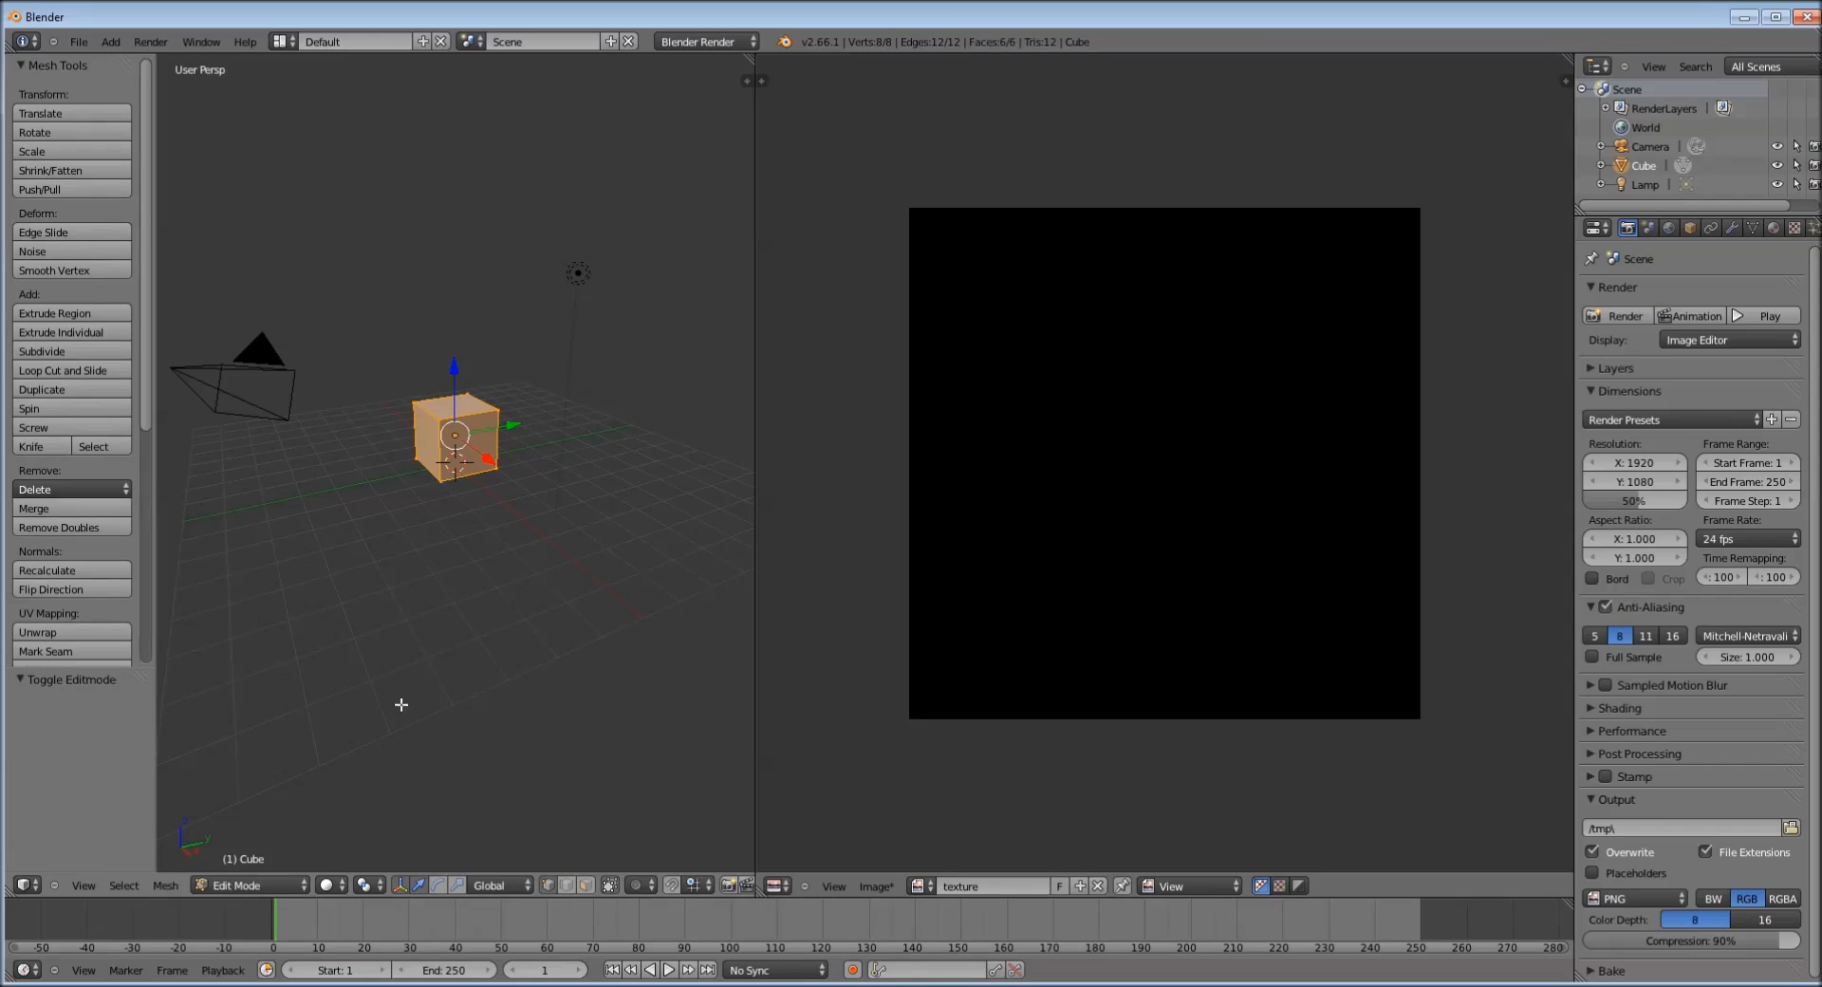
{"action": "left_click", "coordinate": [304, 885]}
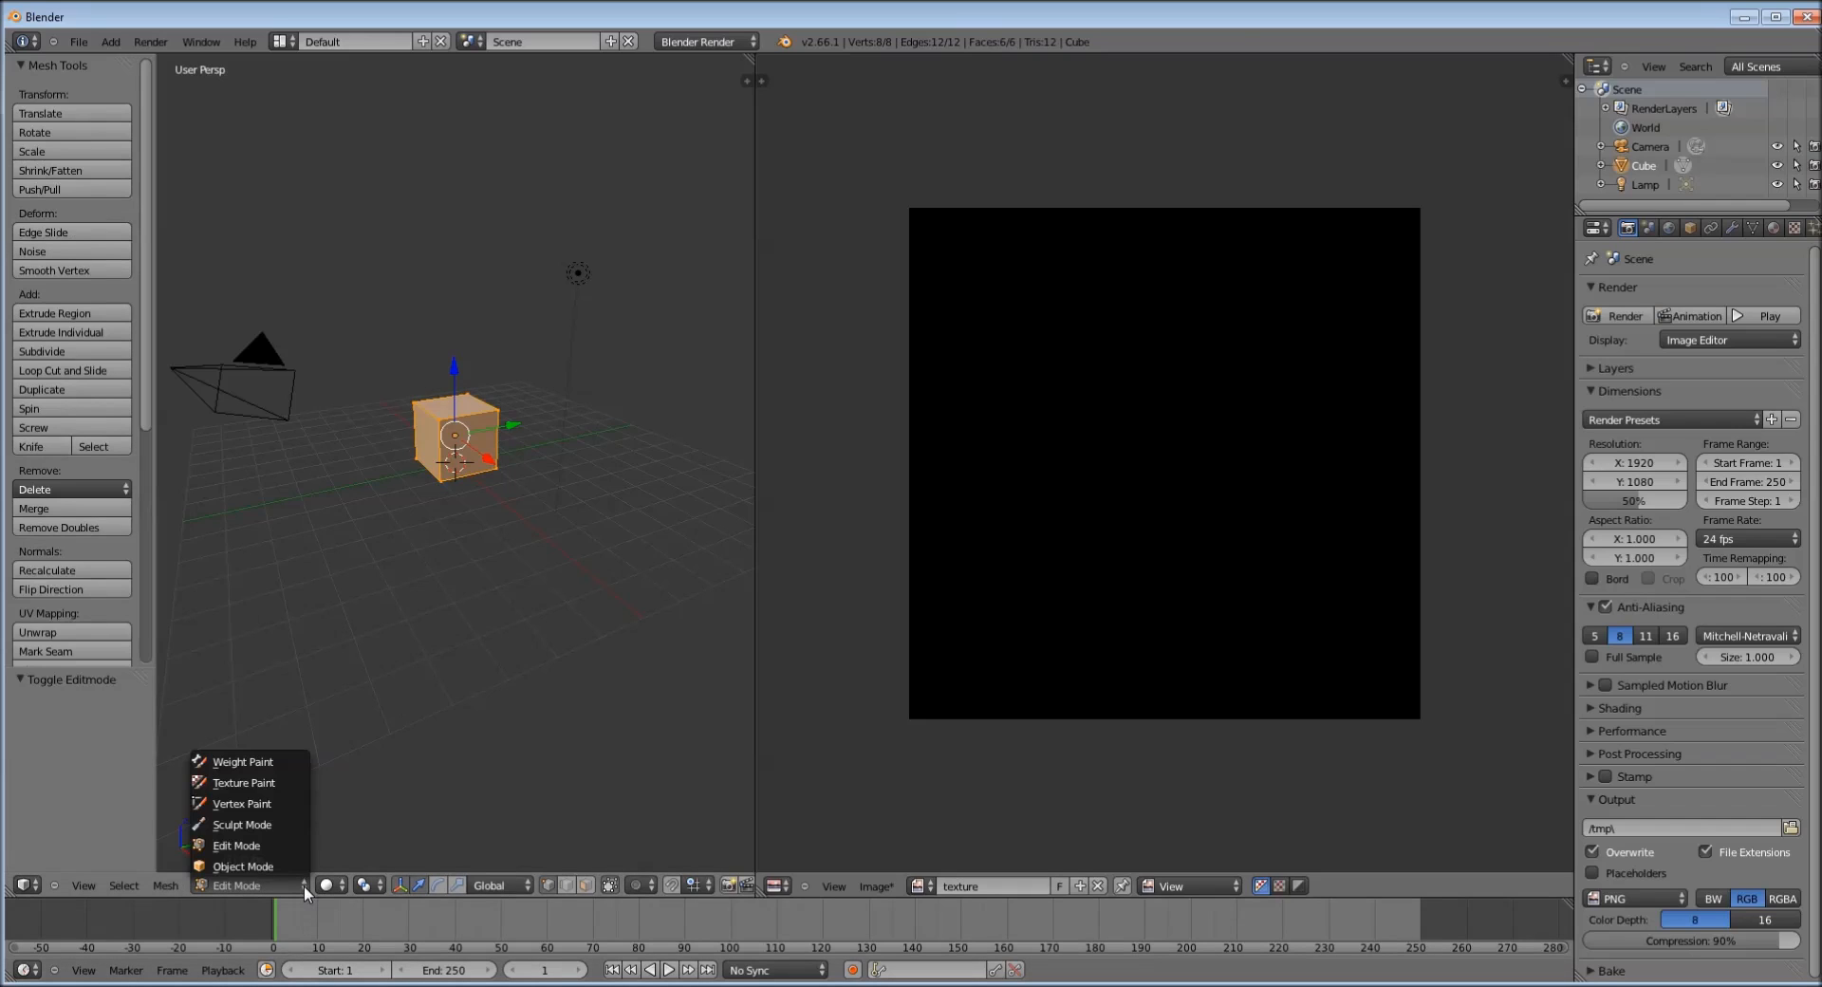
{"action": "left_click", "coordinate": [287, 865]}
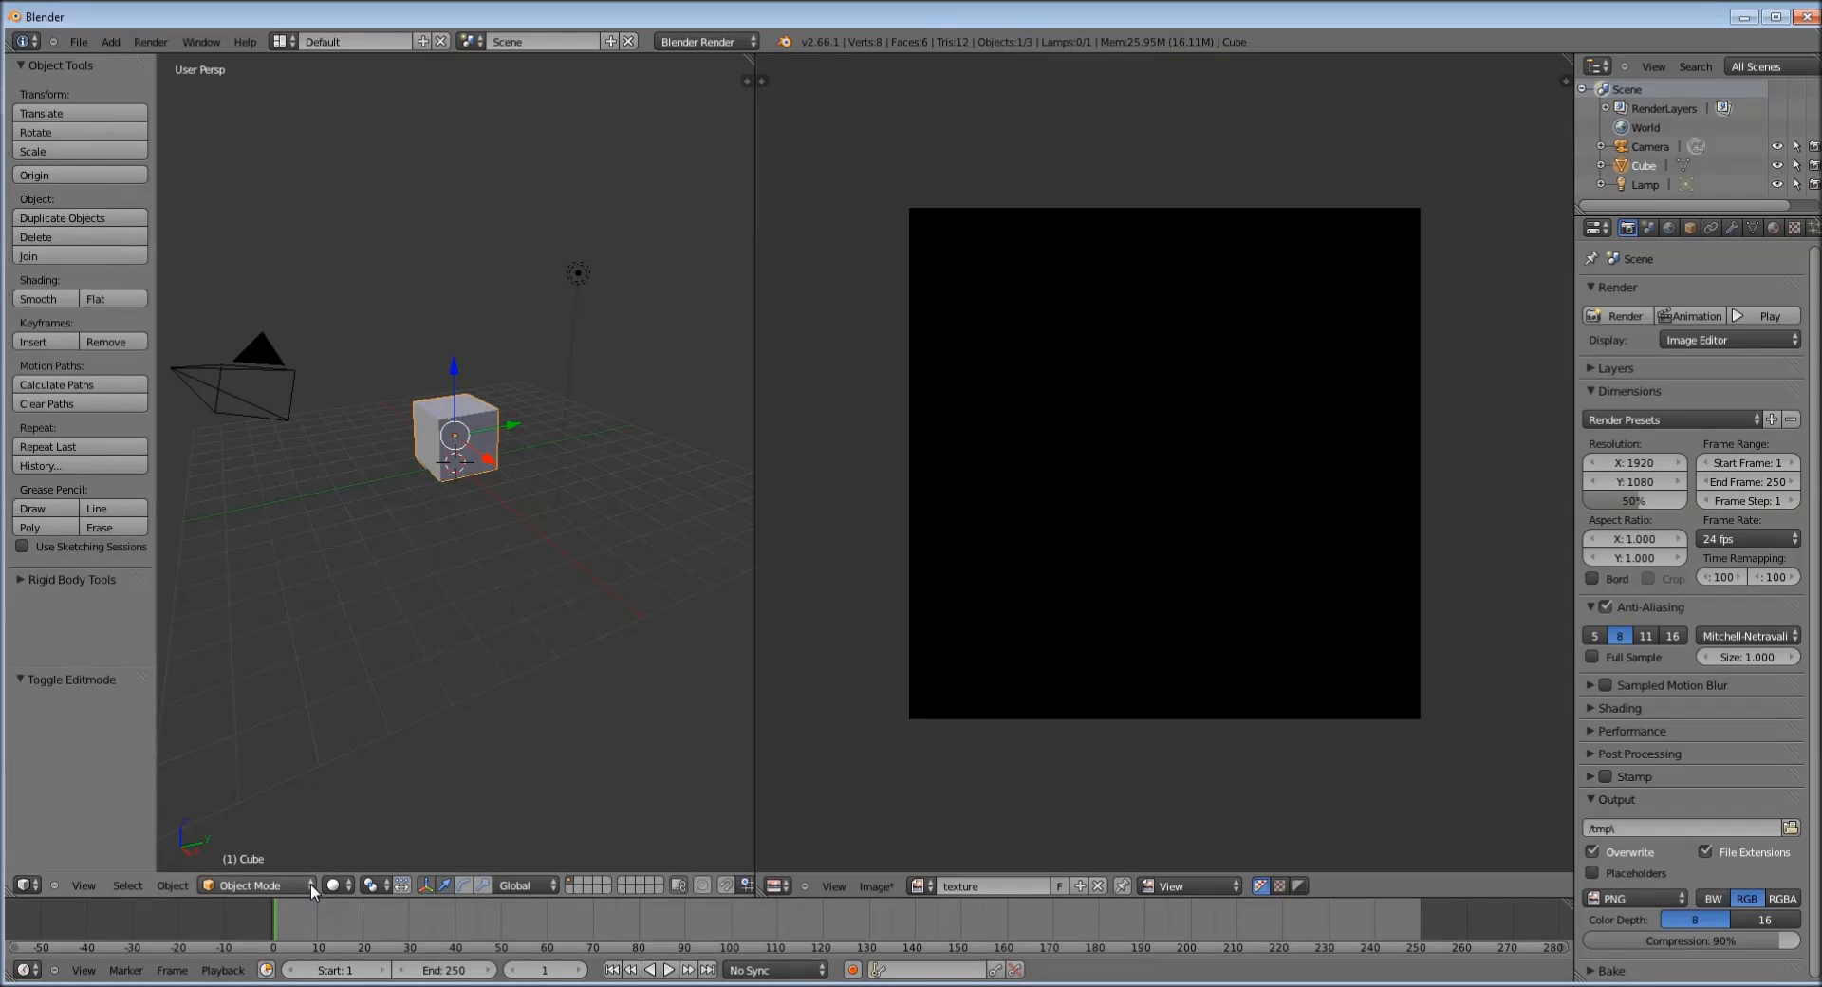
{"action": "left_click", "coordinate": [311, 884]}
{"action": "left_click", "coordinate": [284, 851]}
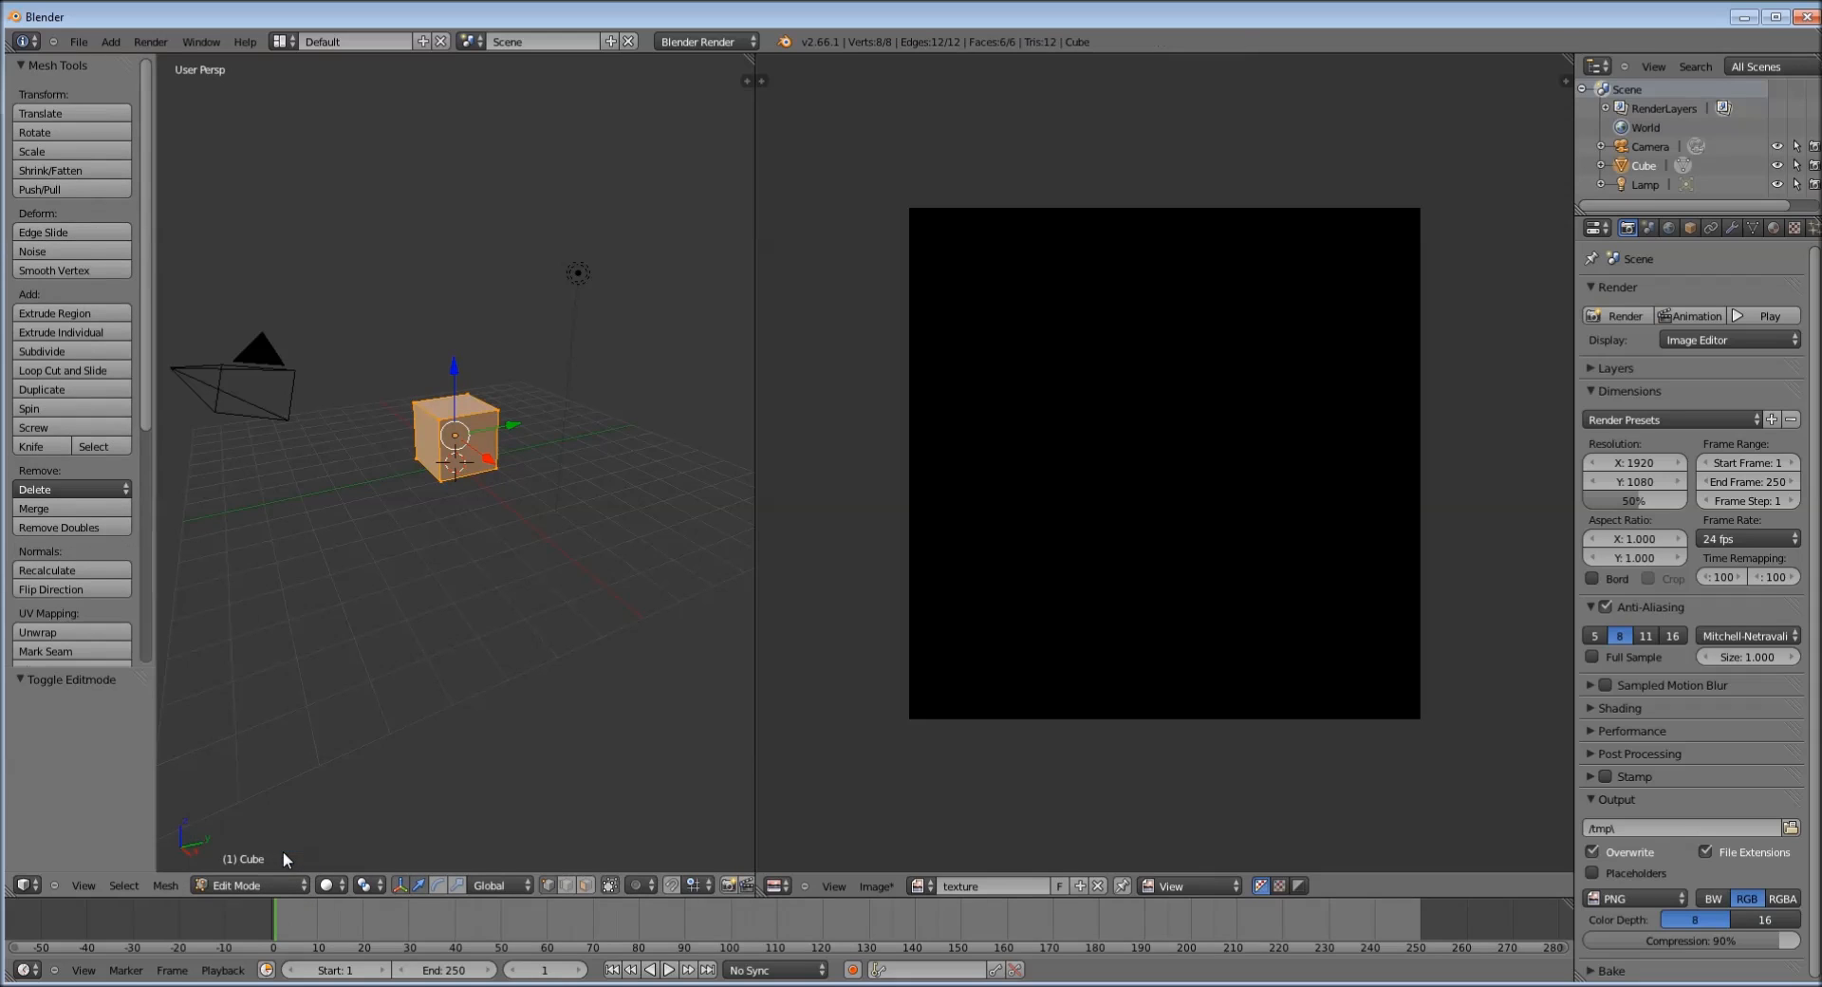
{"action": "key", "text": "Tab"}
{"action": "key", "text": "Tab"}
{"action": "scroll", "coordinate": [507, 472], "scroll_direction": "up", "scroll_amount": 4}
{"action": "scroll", "coordinate": [506, 471], "scroll_direction": "down", "scroll_amount": 2}
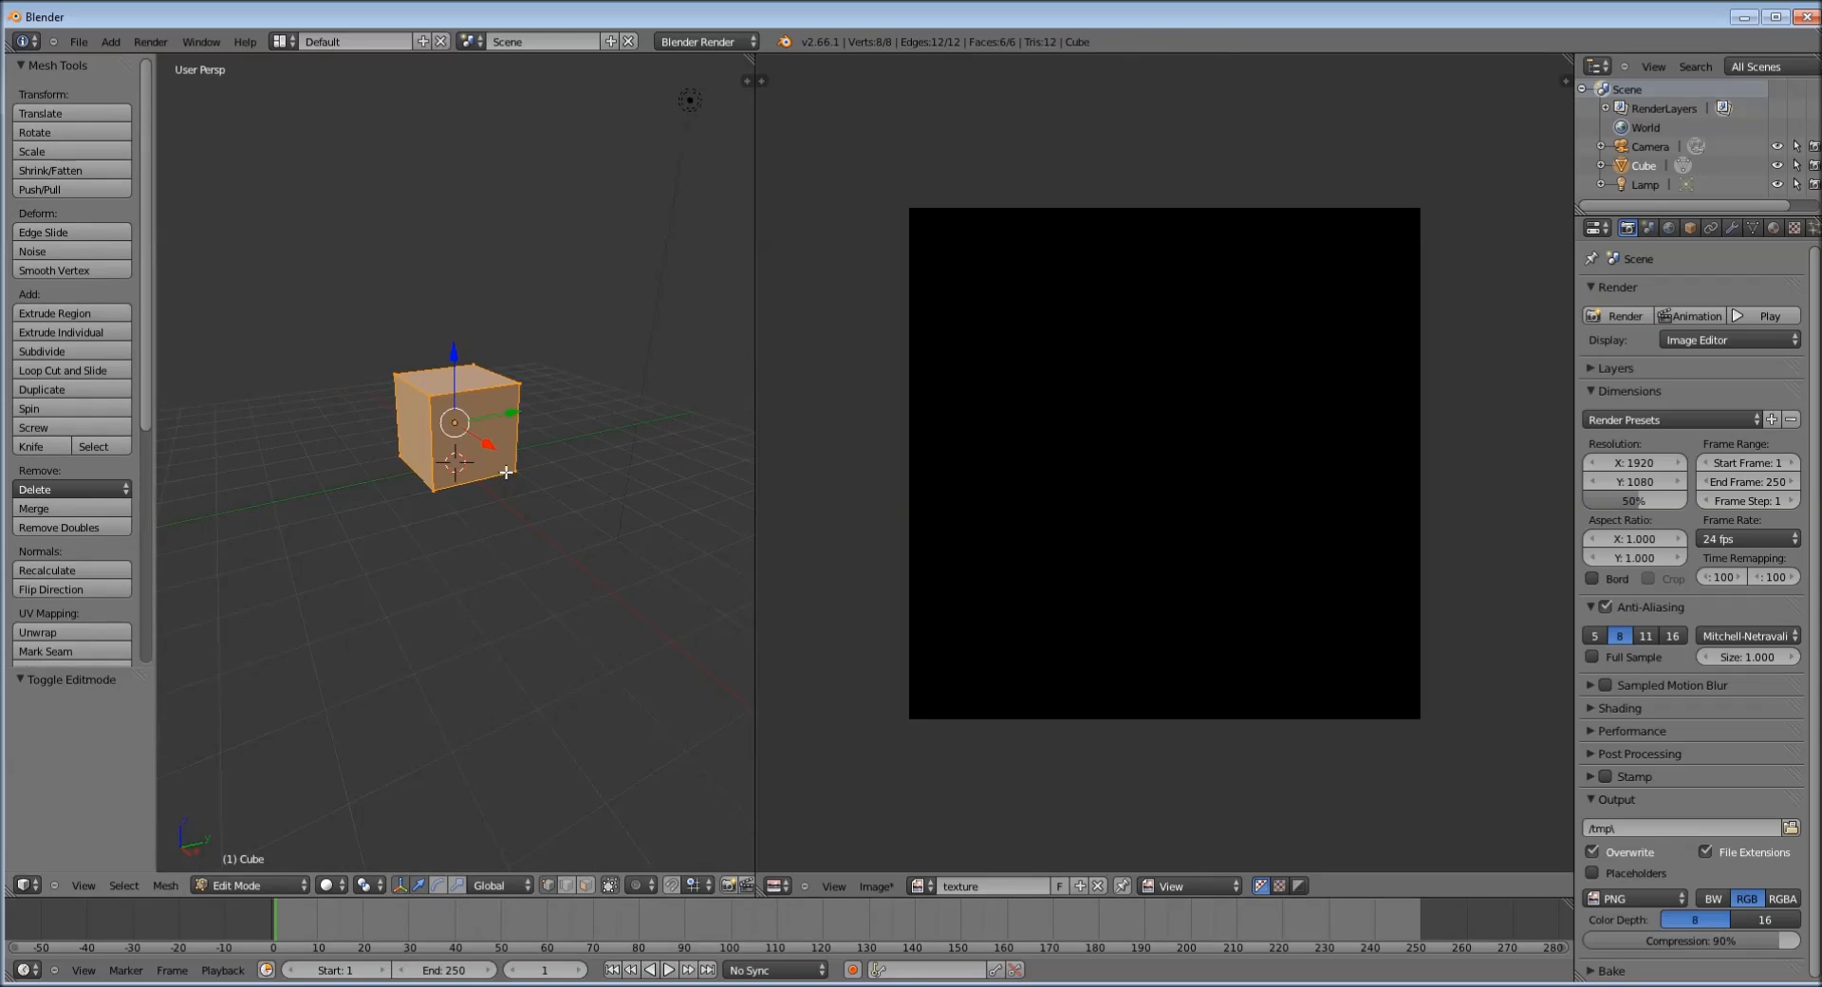
{"action": "scroll", "coordinate": [505, 472], "scroll_direction": "down", "scroll_amount": 1}
{"action": "scroll", "coordinate": [505, 472], "scroll_direction": "up", "scroll_amount": 4}
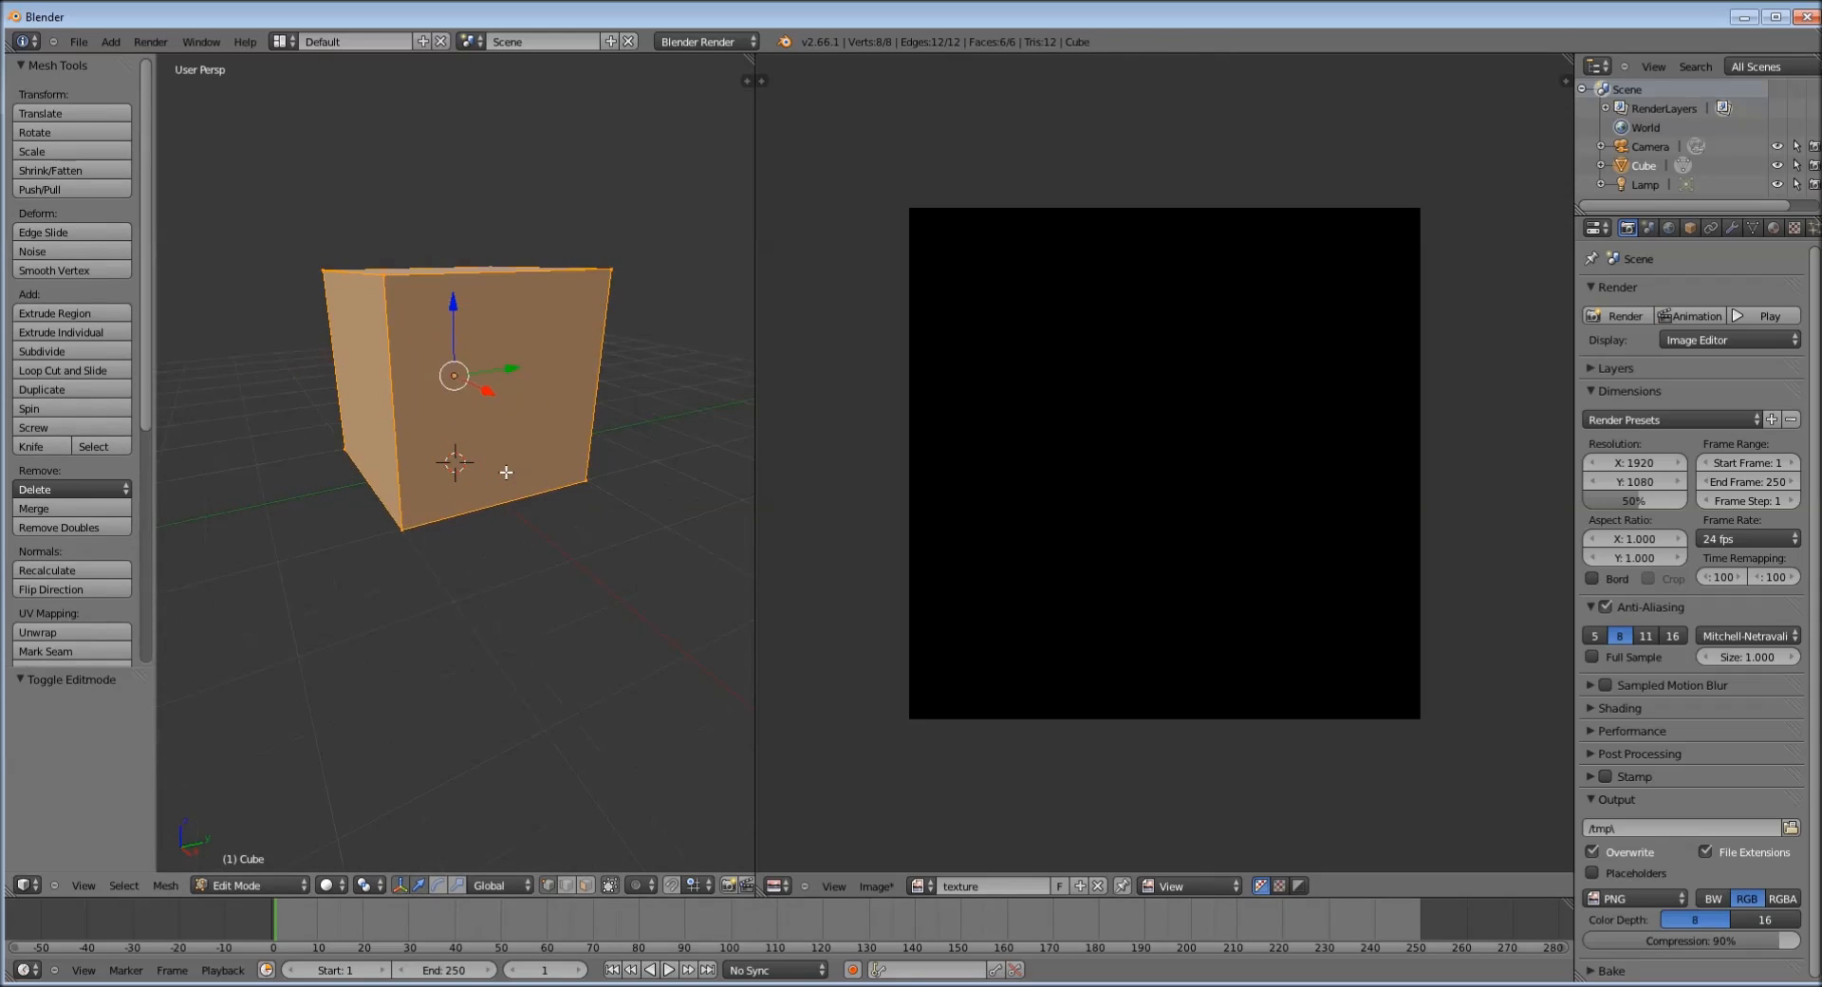
{"action": "scroll", "coordinate": [506, 471], "scroll_direction": "down", "scroll_amount": 2}
{"action": "mouse_move", "coordinate": [506, 471]}
{"action": "middle_mouse_down"}
{"action": "mouse_move", "coordinate": [259, 476]}
{"action": "mouse_move", "coordinate": [502, 516]}
{"action": "mouse_move", "coordinate": [505, 497]}
{"action": "middle_mouse_up"}
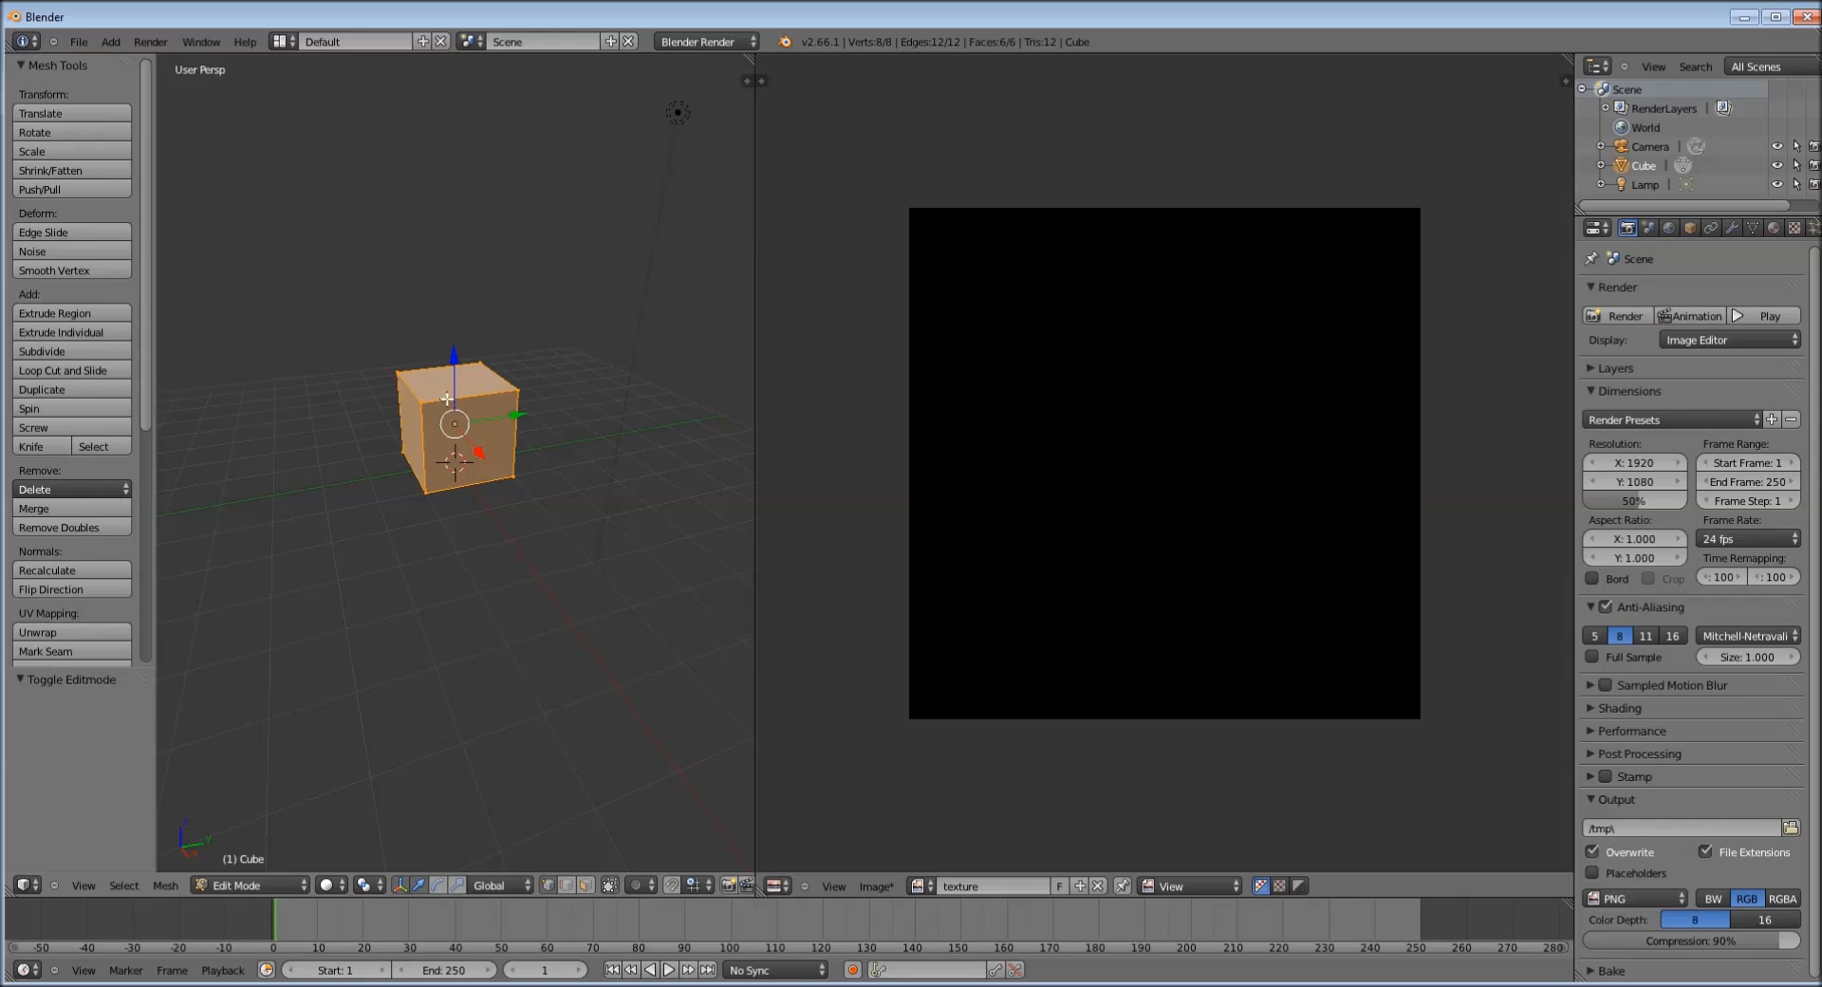
Select all of the cube's geometry and apply a standard UV Unwrap to it
{"action": "key", "text": "a"}
{"action": "key", "text": "a"}
{"action": "key", "text": "a"}
{"action": "key", "text": "a"}
{"action": "key", "text": "a"}
{"action": "middle_click_drag", "start_coordinate": [487, 437], "coordinate": [396, 446]}
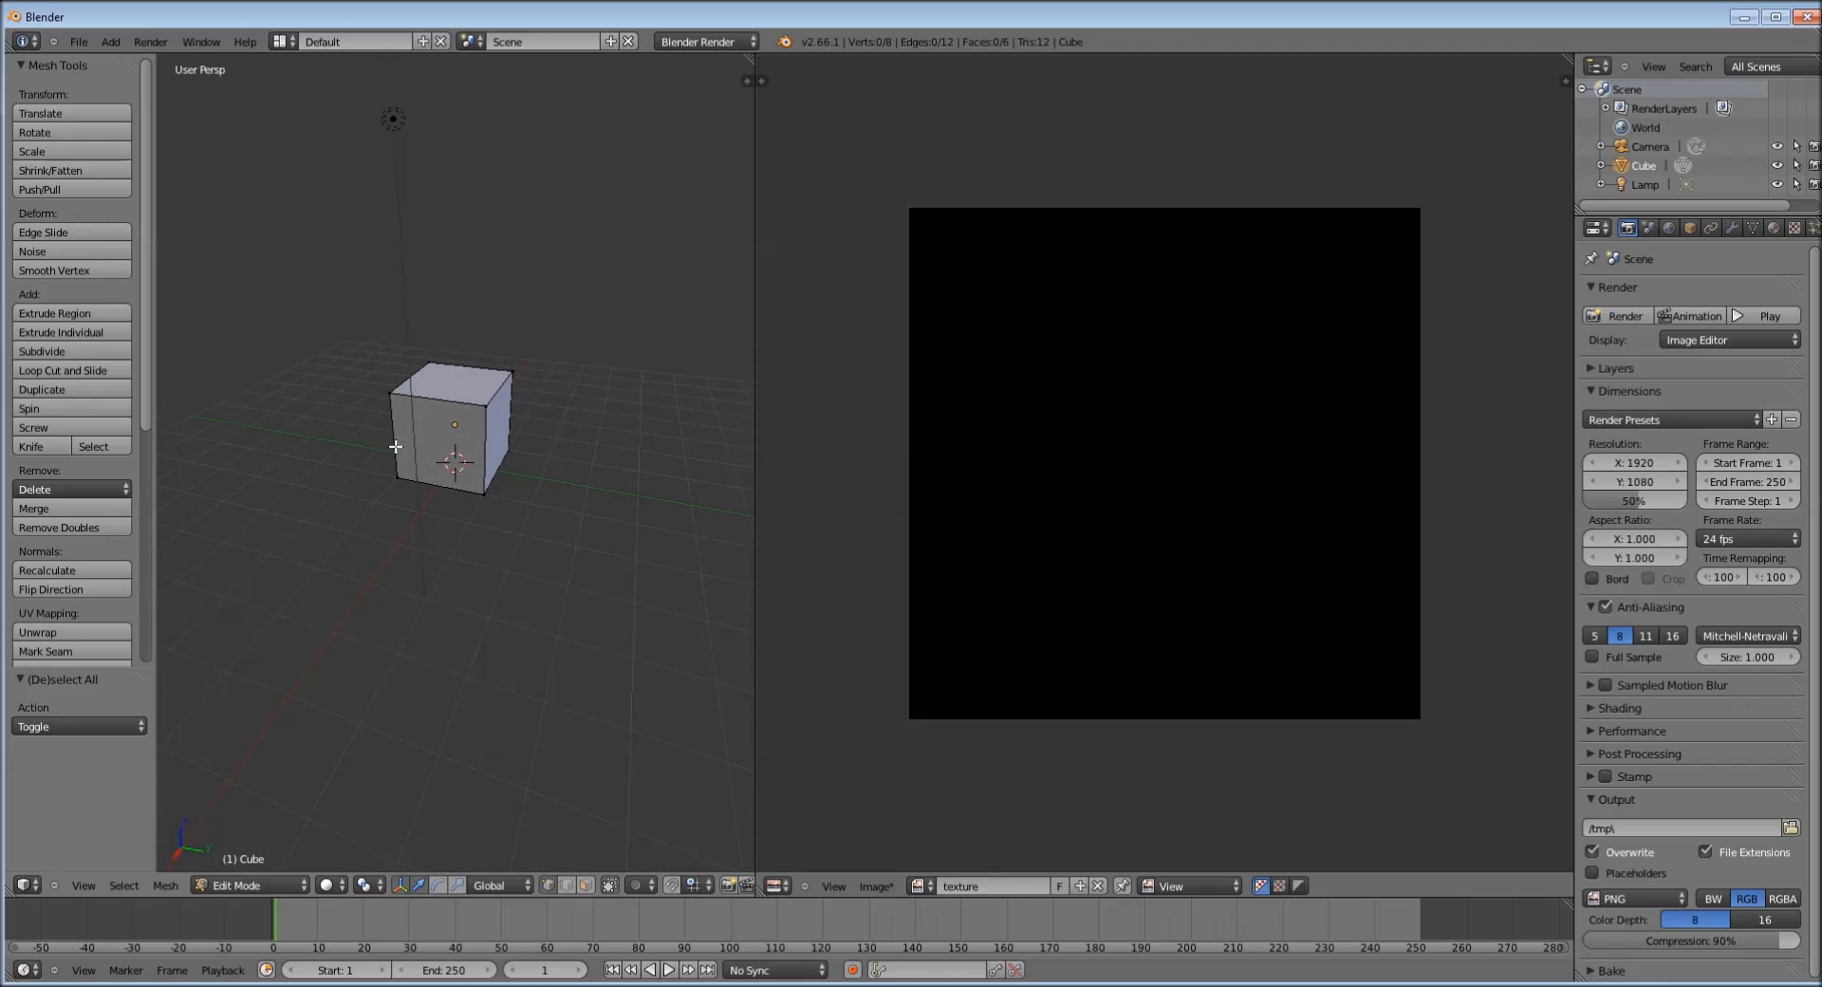
{"action": "scroll", "coordinate": [470, 469], "scroll_direction": "up", "scroll_amount": 1}
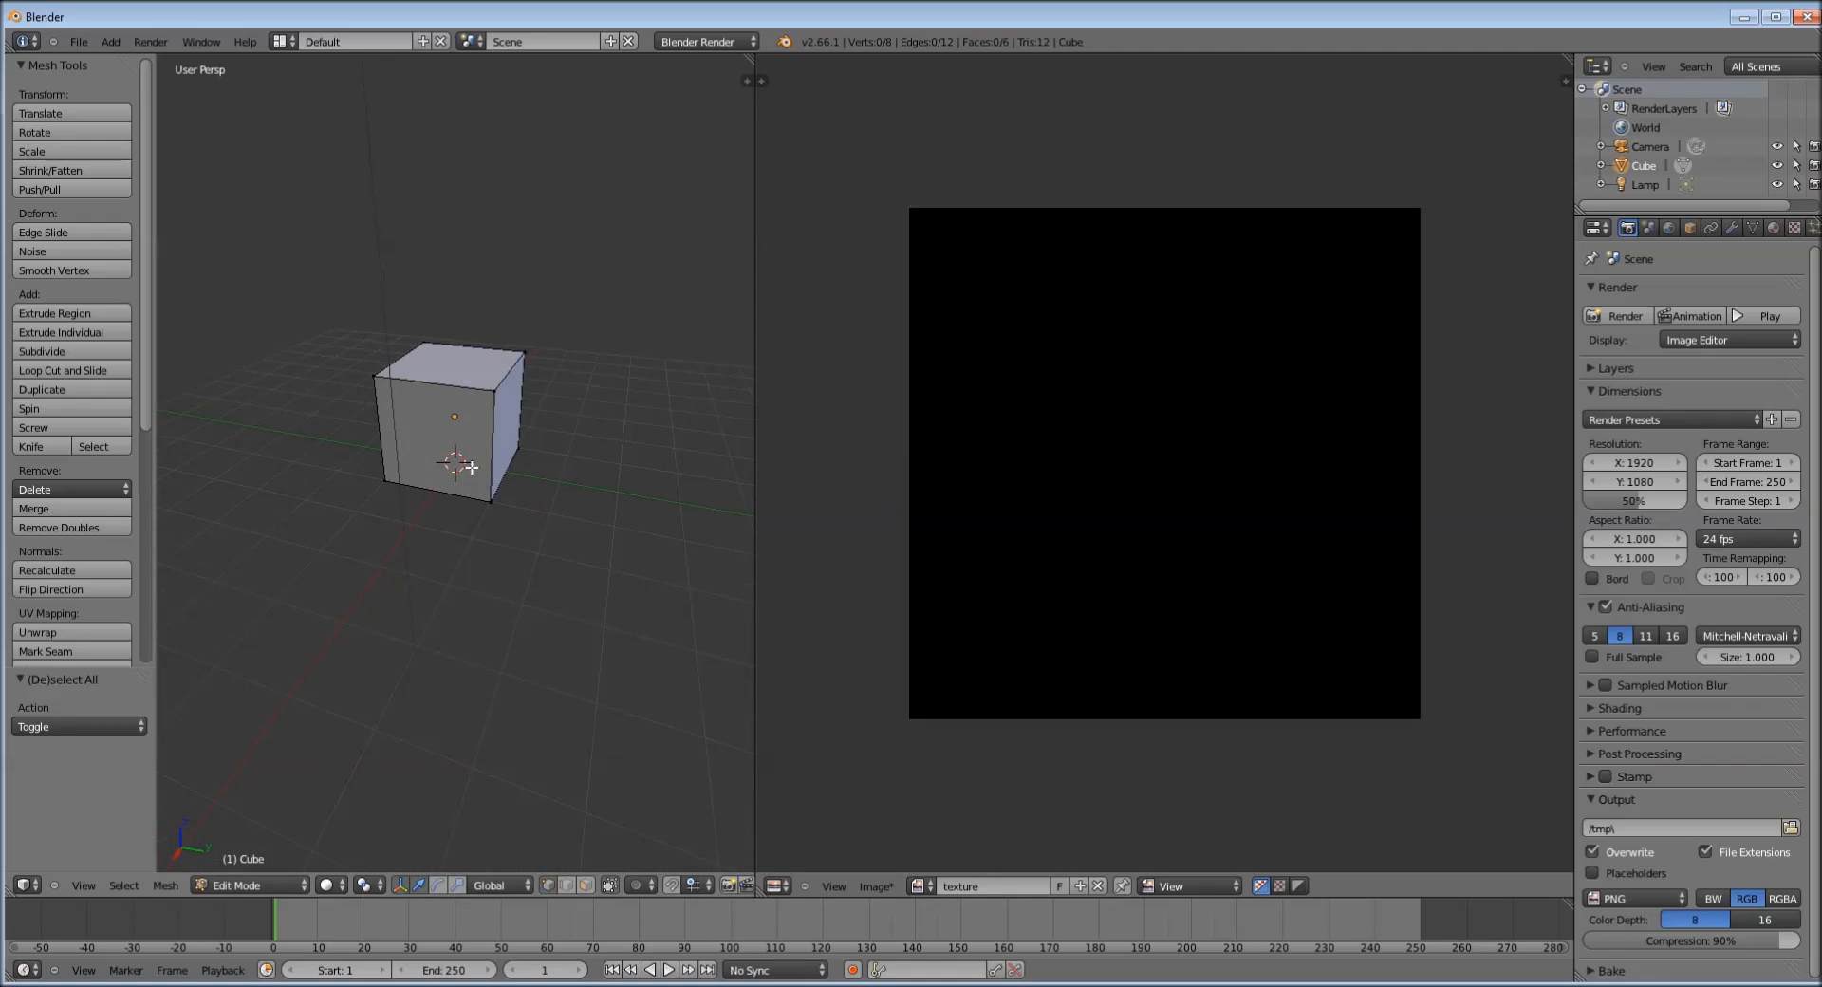
{"action": "key", "text": "a"}
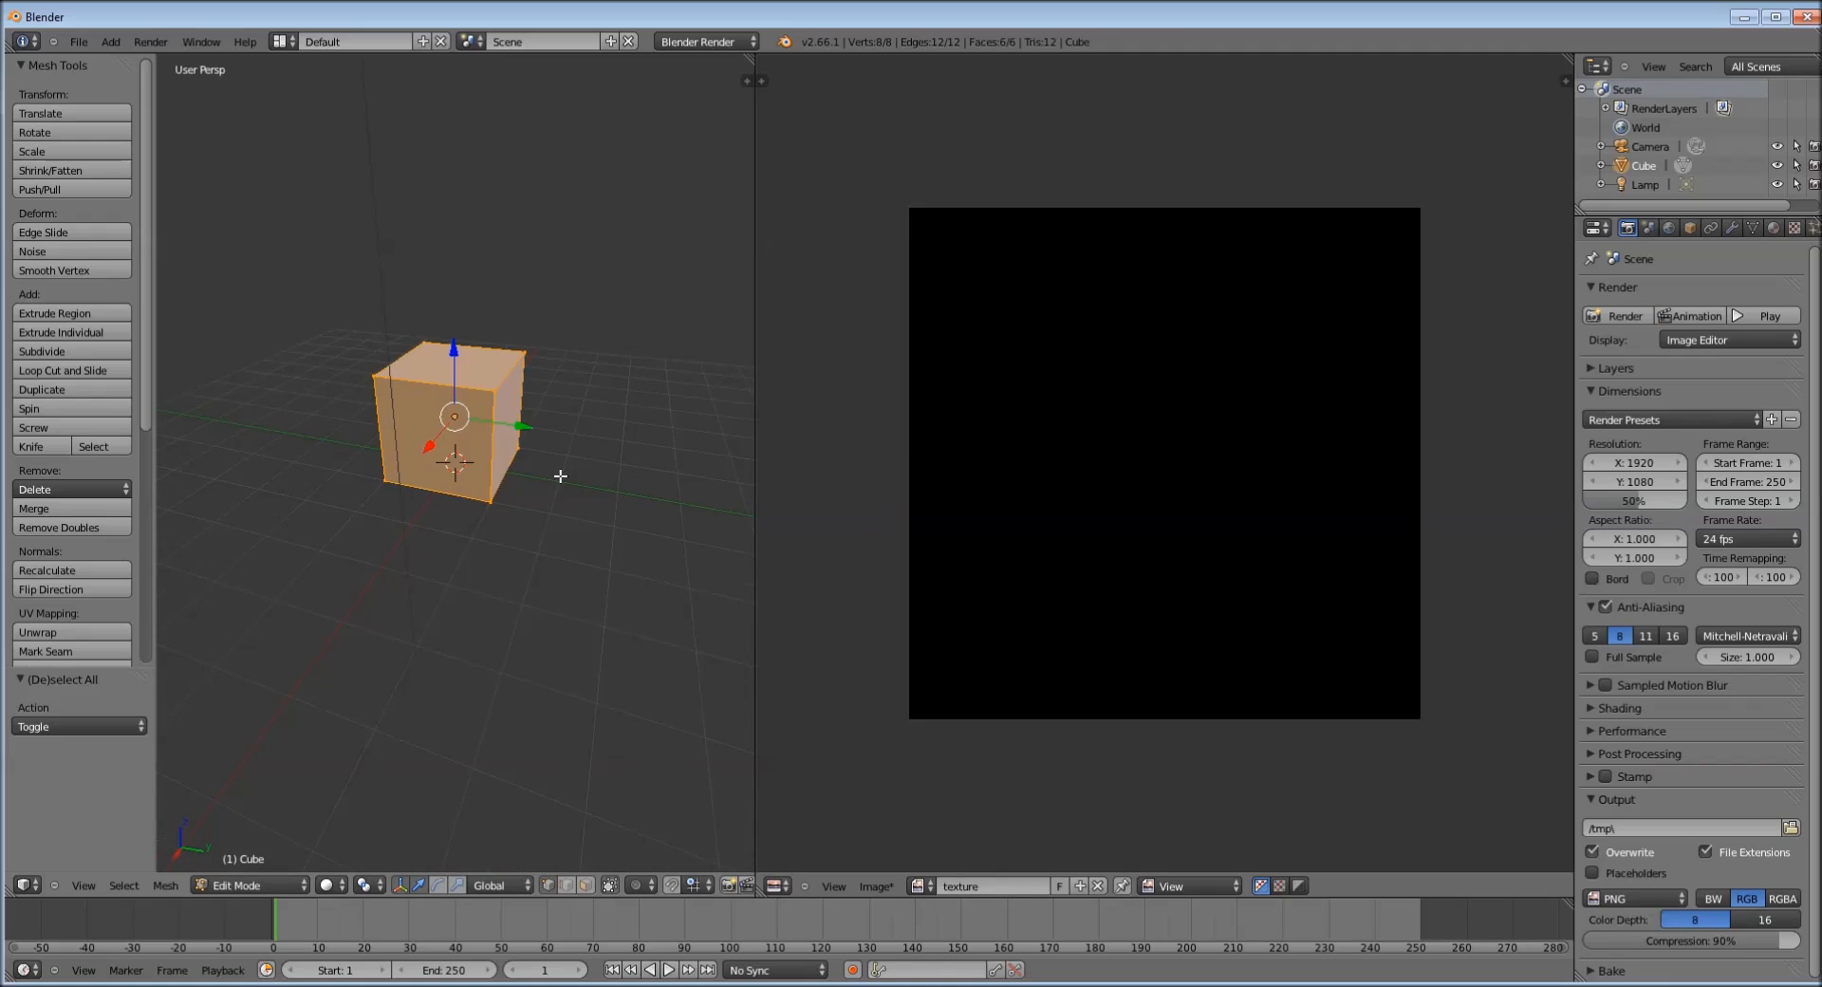
{"action": "key", "text": "u"}
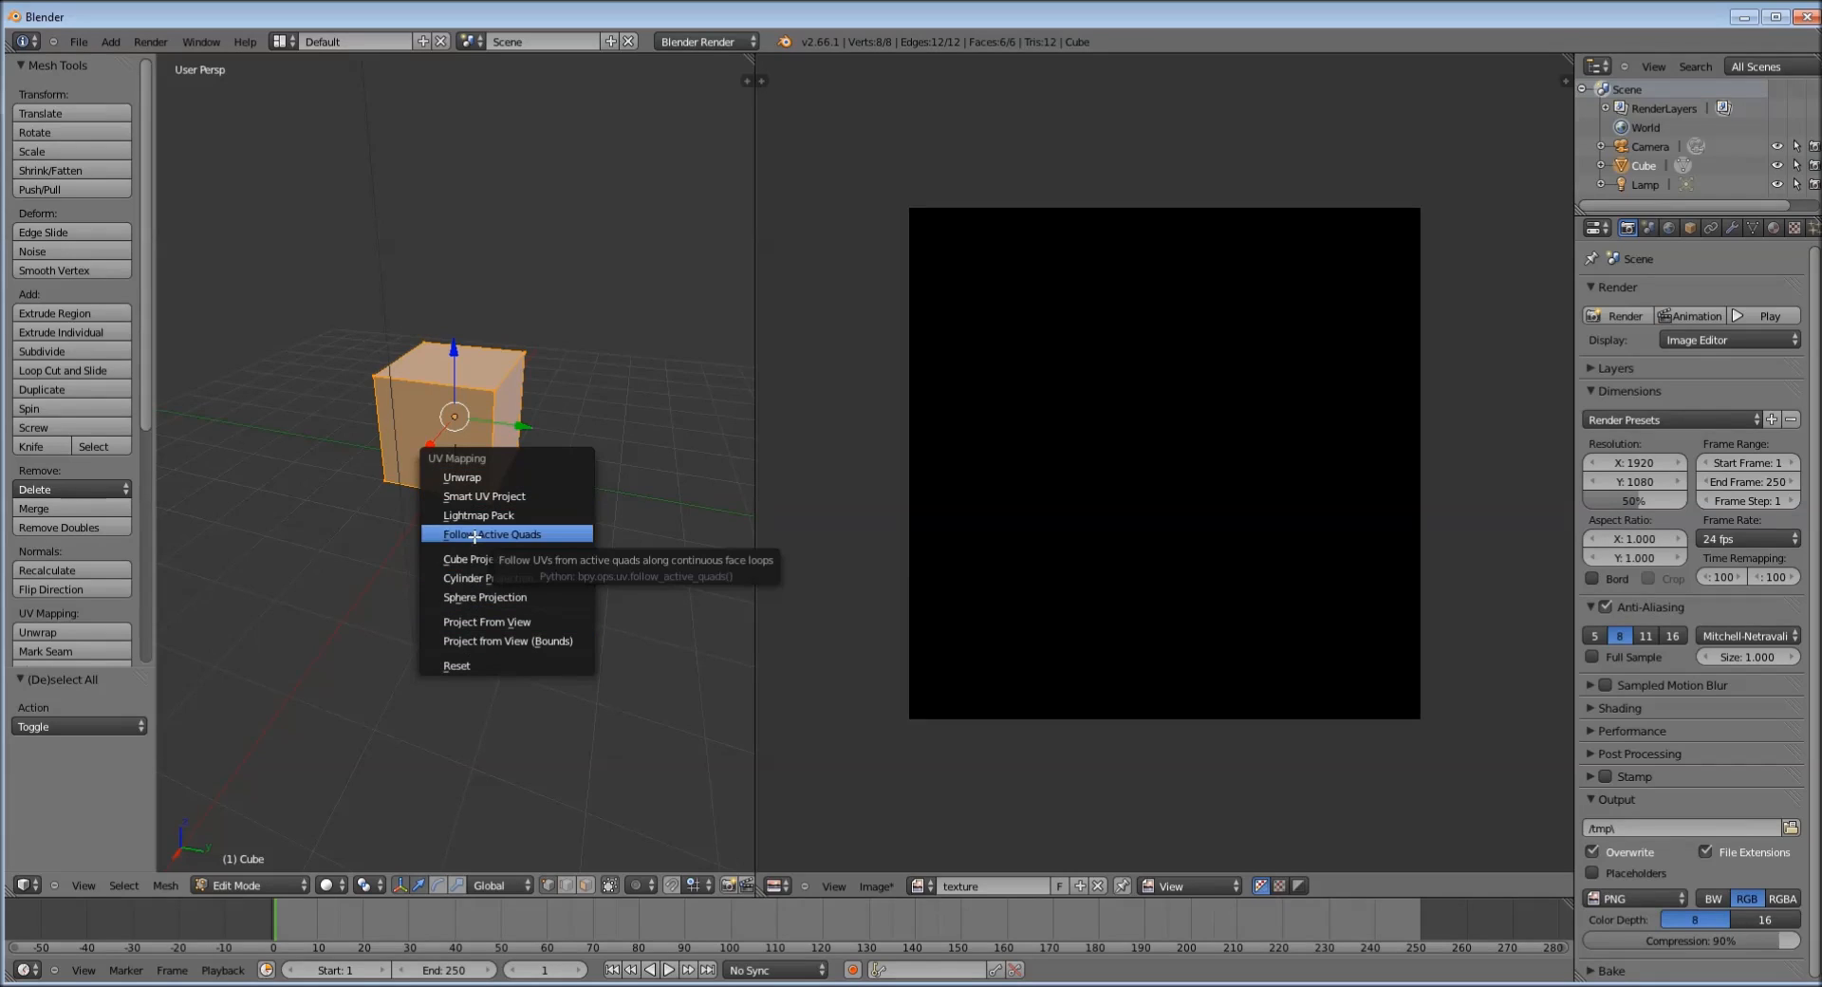
{"action": "left_click", "coordinate": [470, 478]}
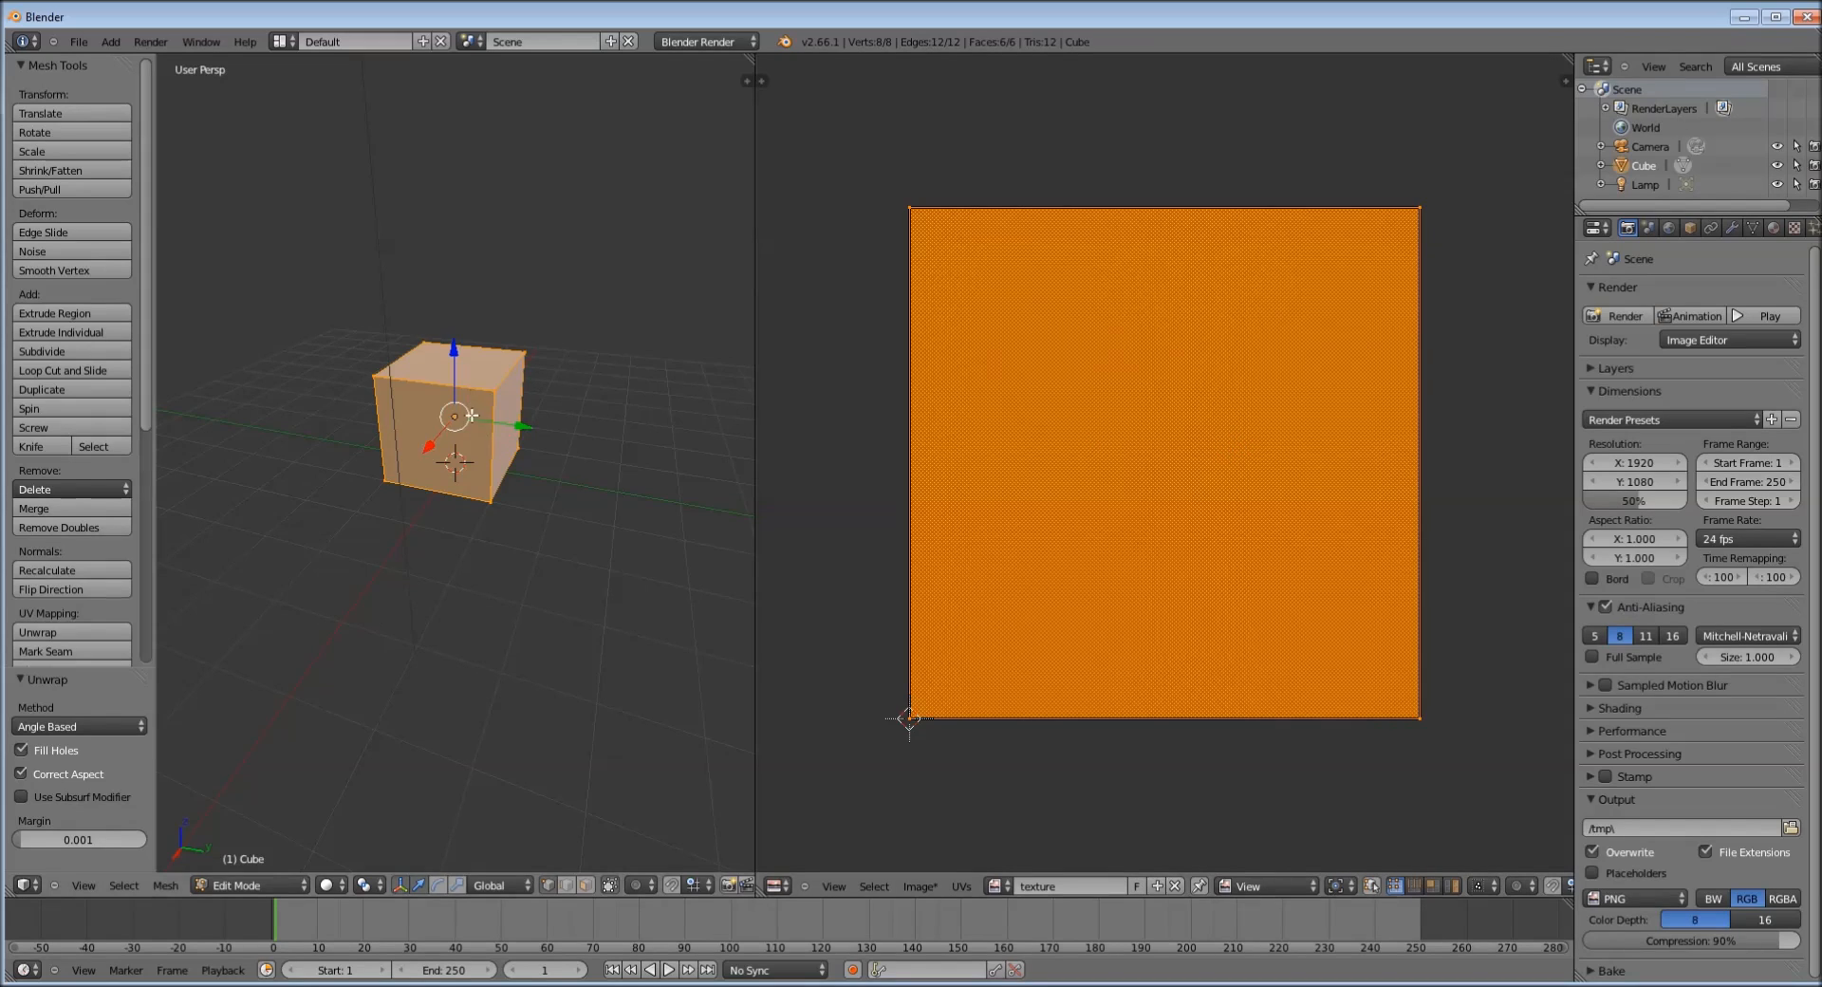
Move the cube's selected geometry freely in the 3D viewport and undo the move
{"action": "key", "text": "g"}
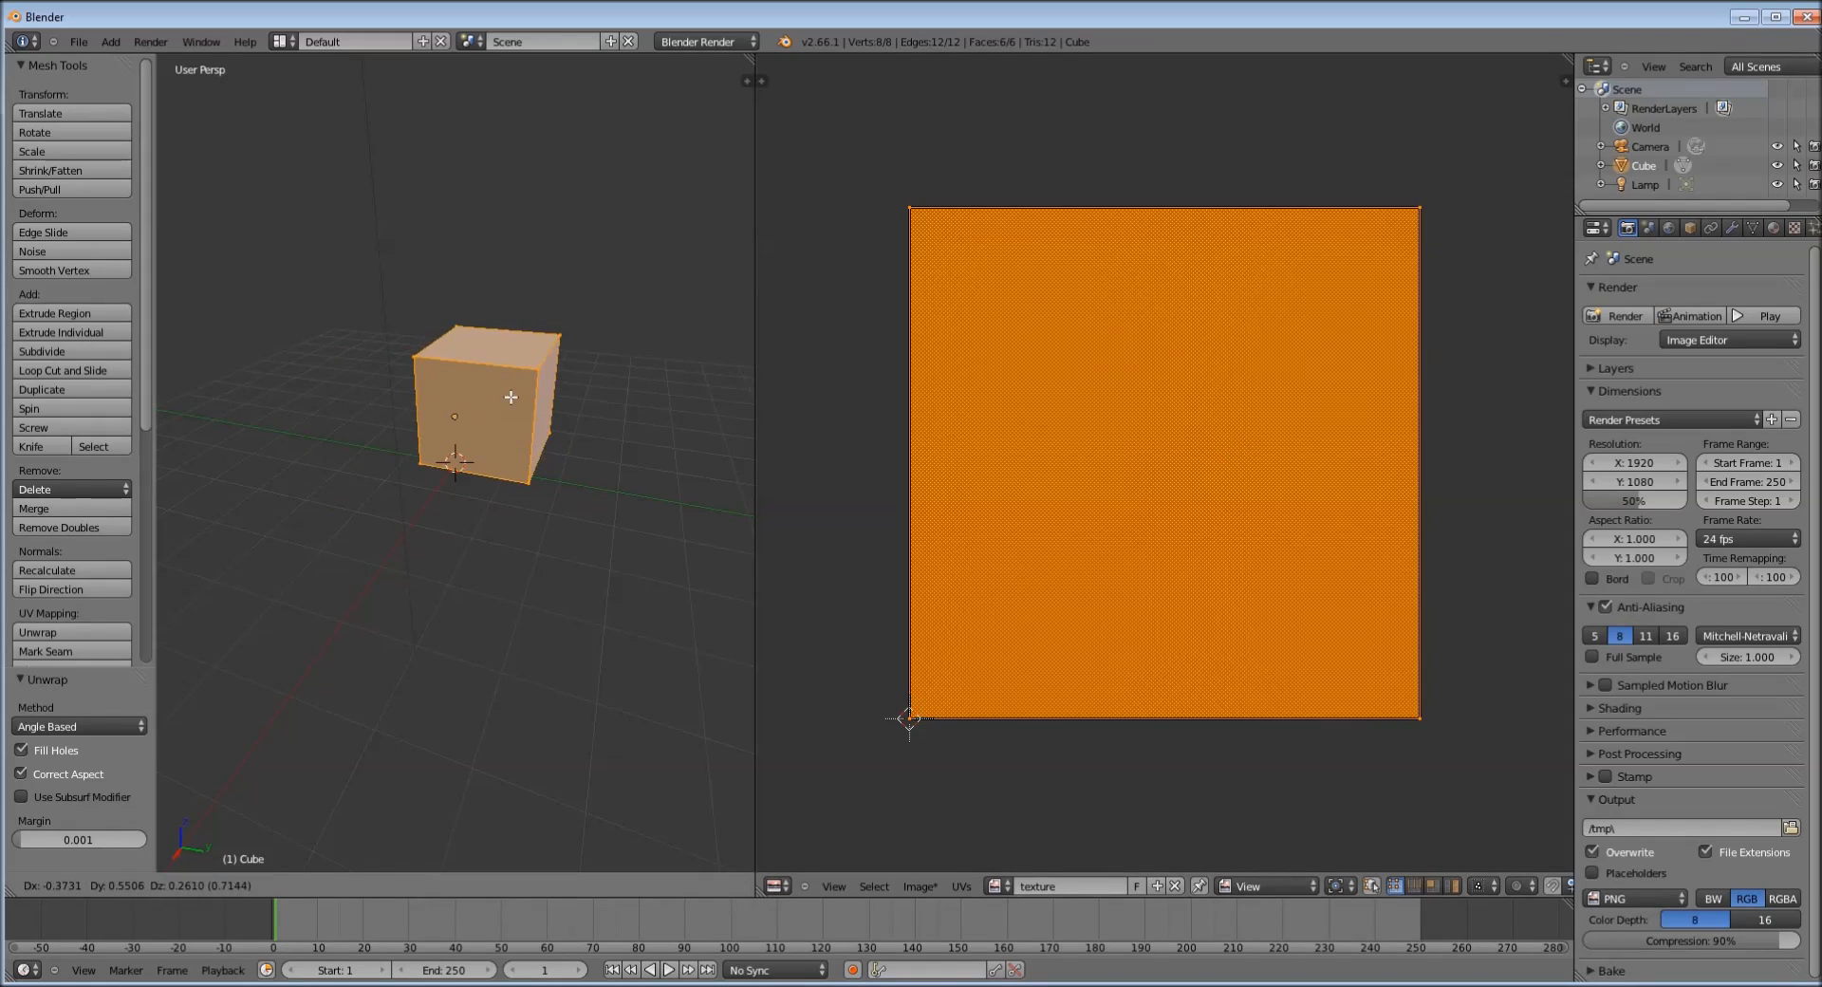
{"action": "left_click", "coordinate": [514, 351]}
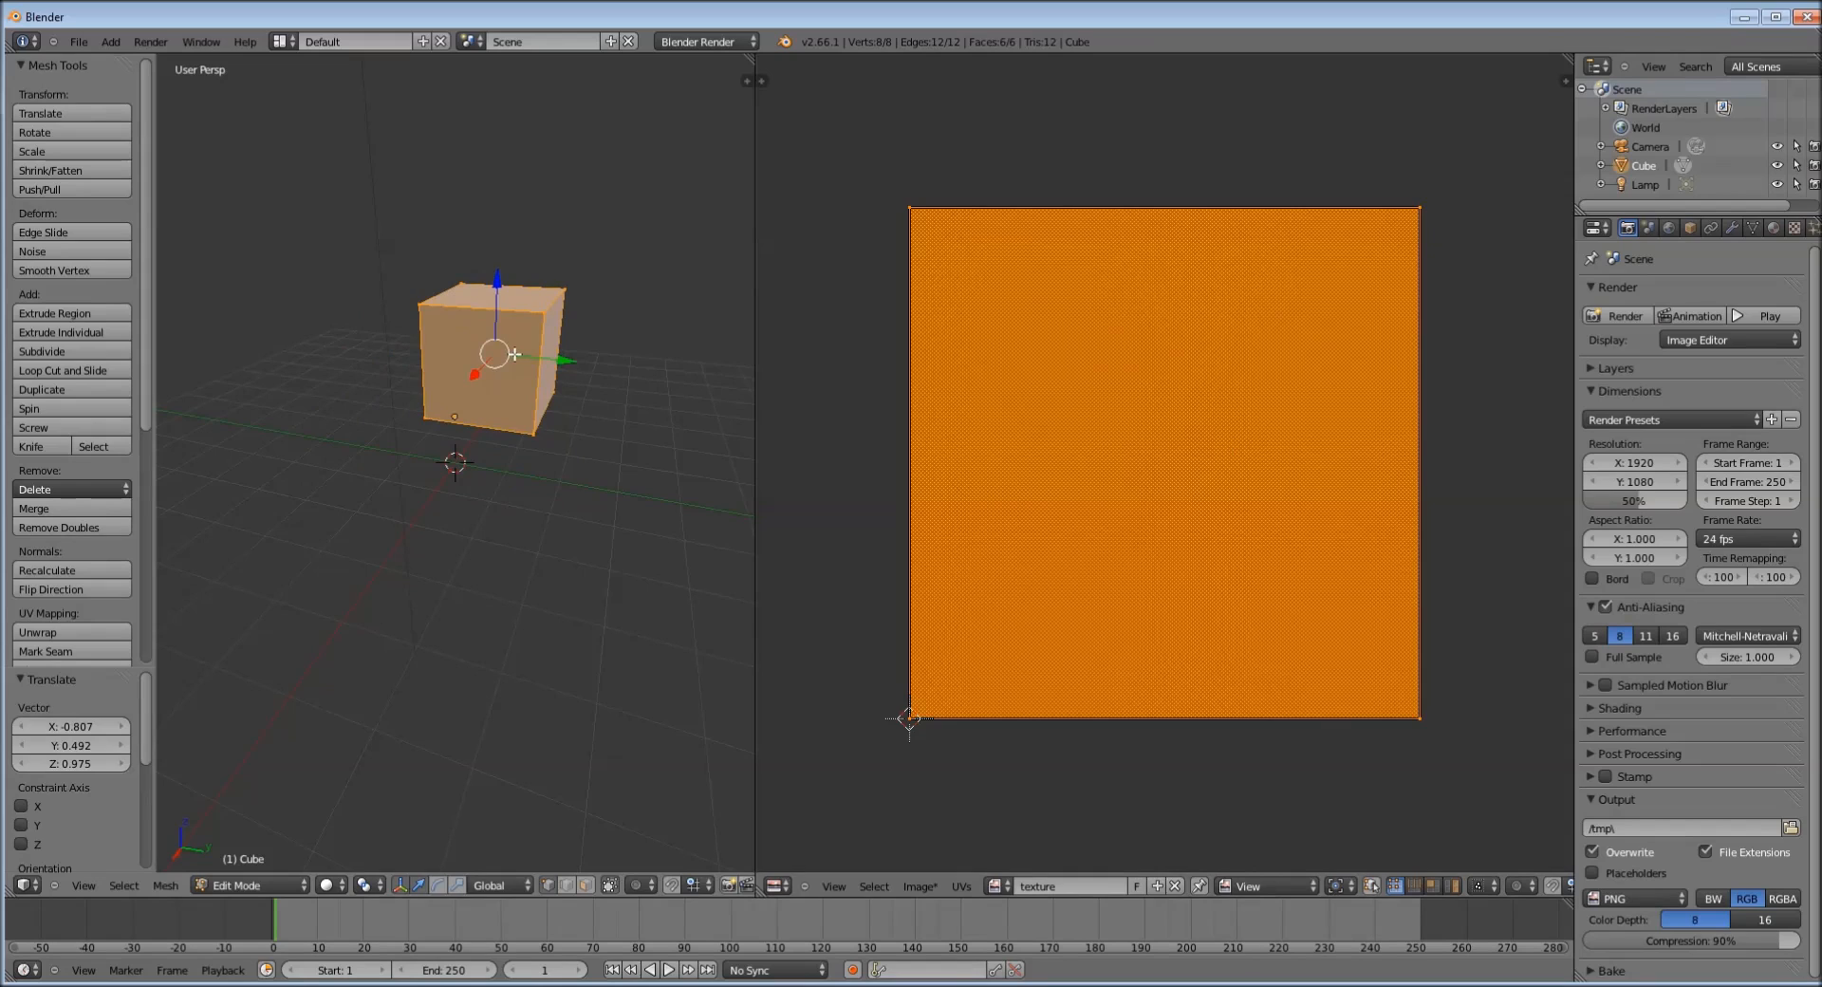
{"action": "key", "text": "ctrl+z"}
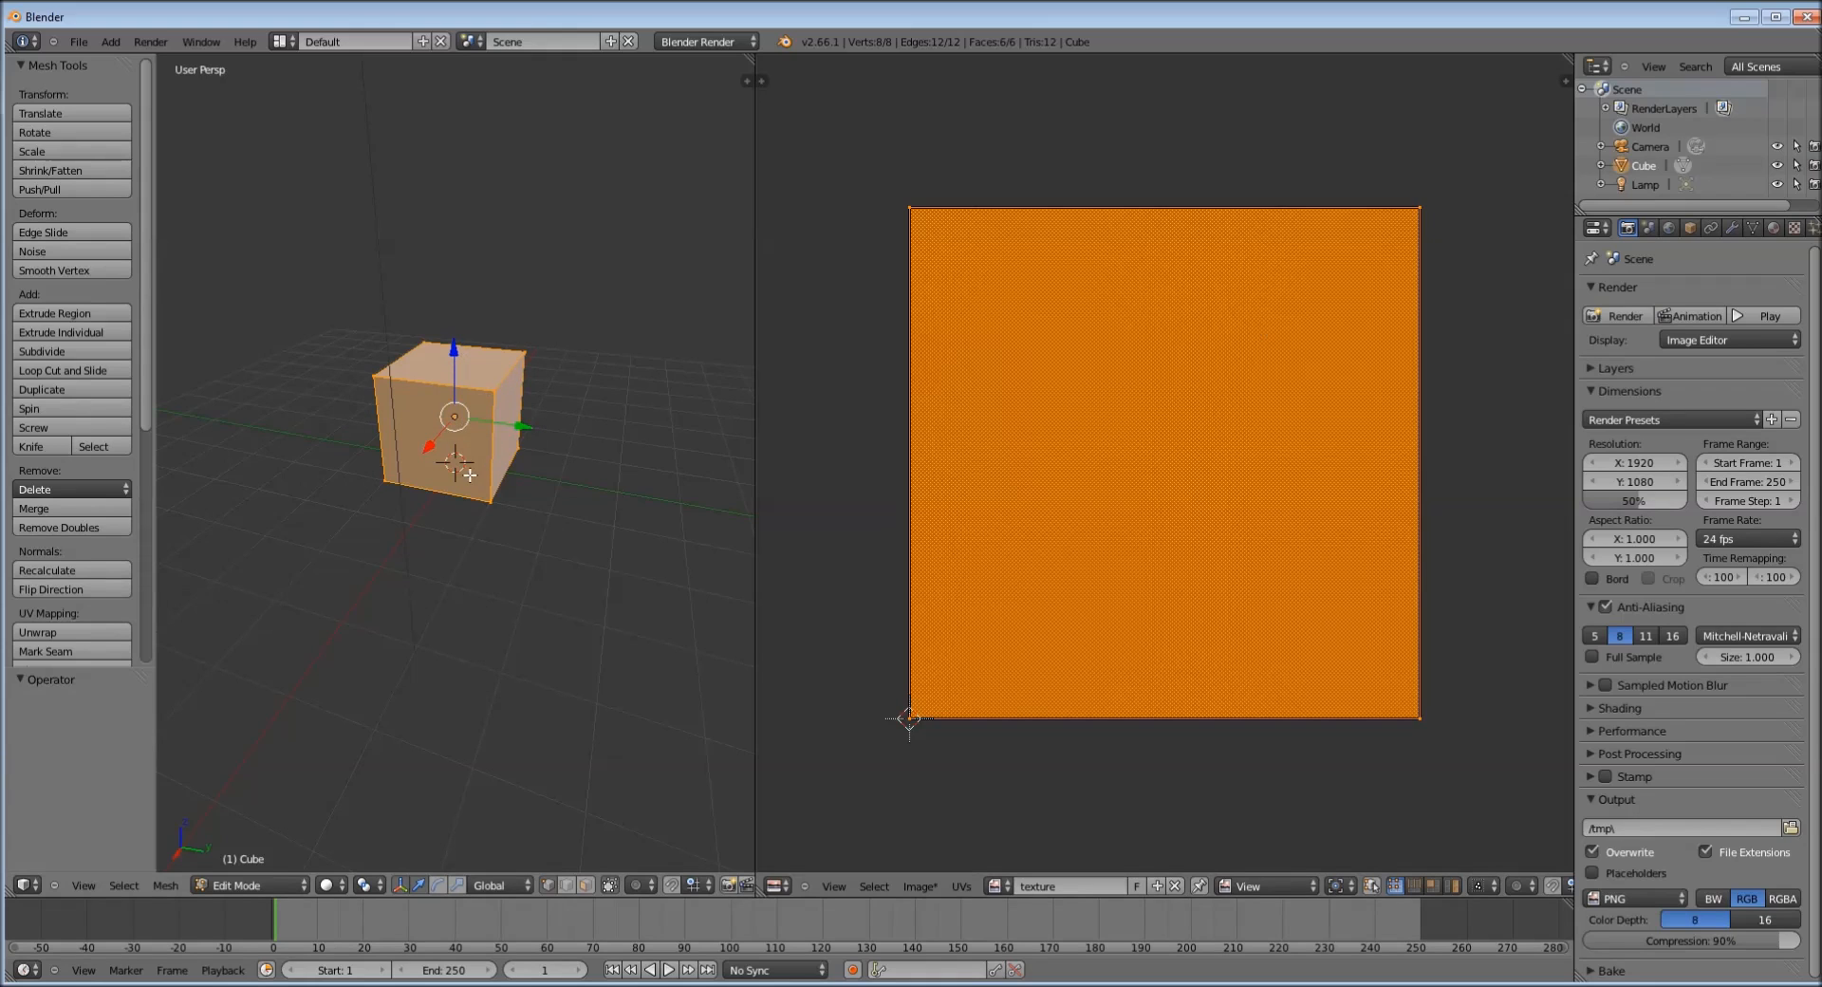
{"action": "middle_click_drag", "start_coordinate": [482, 452], "coordinate": [399, 491]}
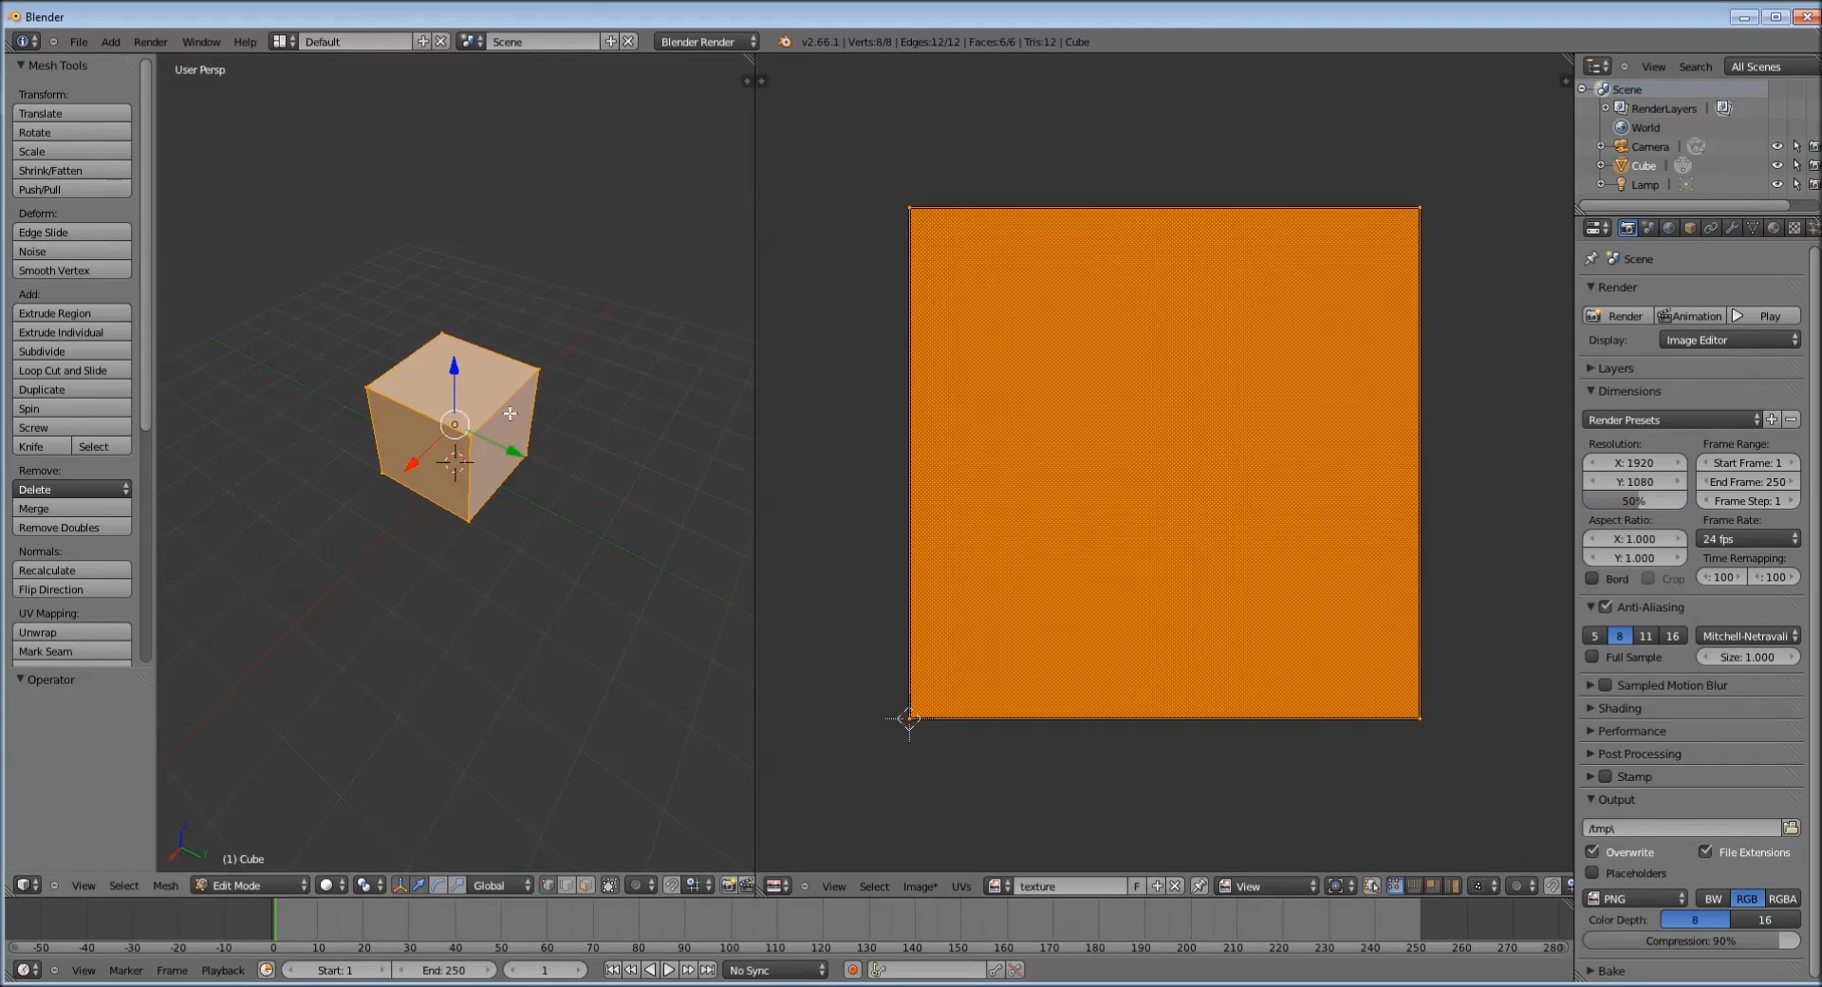
{"action": "scroll", "coordinate": [511, 416], "scroll_direction": "down", "scroll_amount": 2}
{"action": "scroll", "coordinate": [511, 417], "scroll_direction": "up", "scroll_amount": 4}
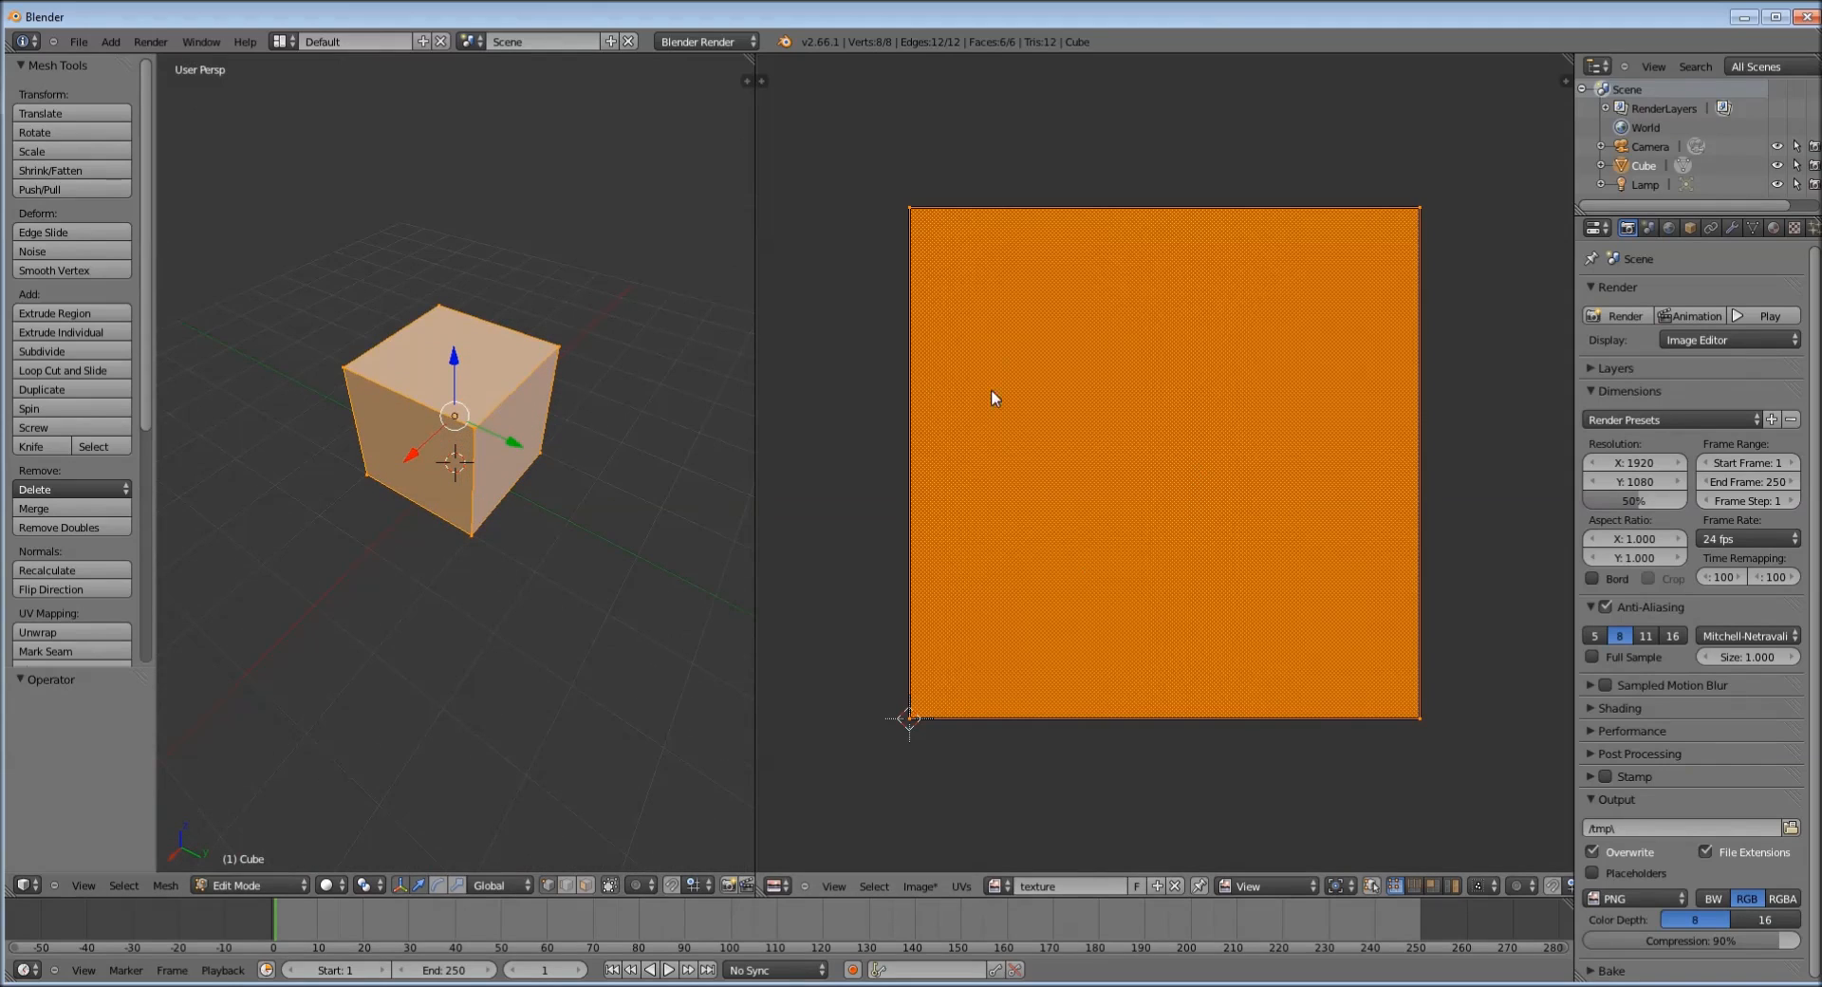
Undo the UV unwrap that stacked the cube's faces on the full image
{"action": "middle_click_drag", "start_coordinate": [463, 369], "coordinate": [473, 371]}
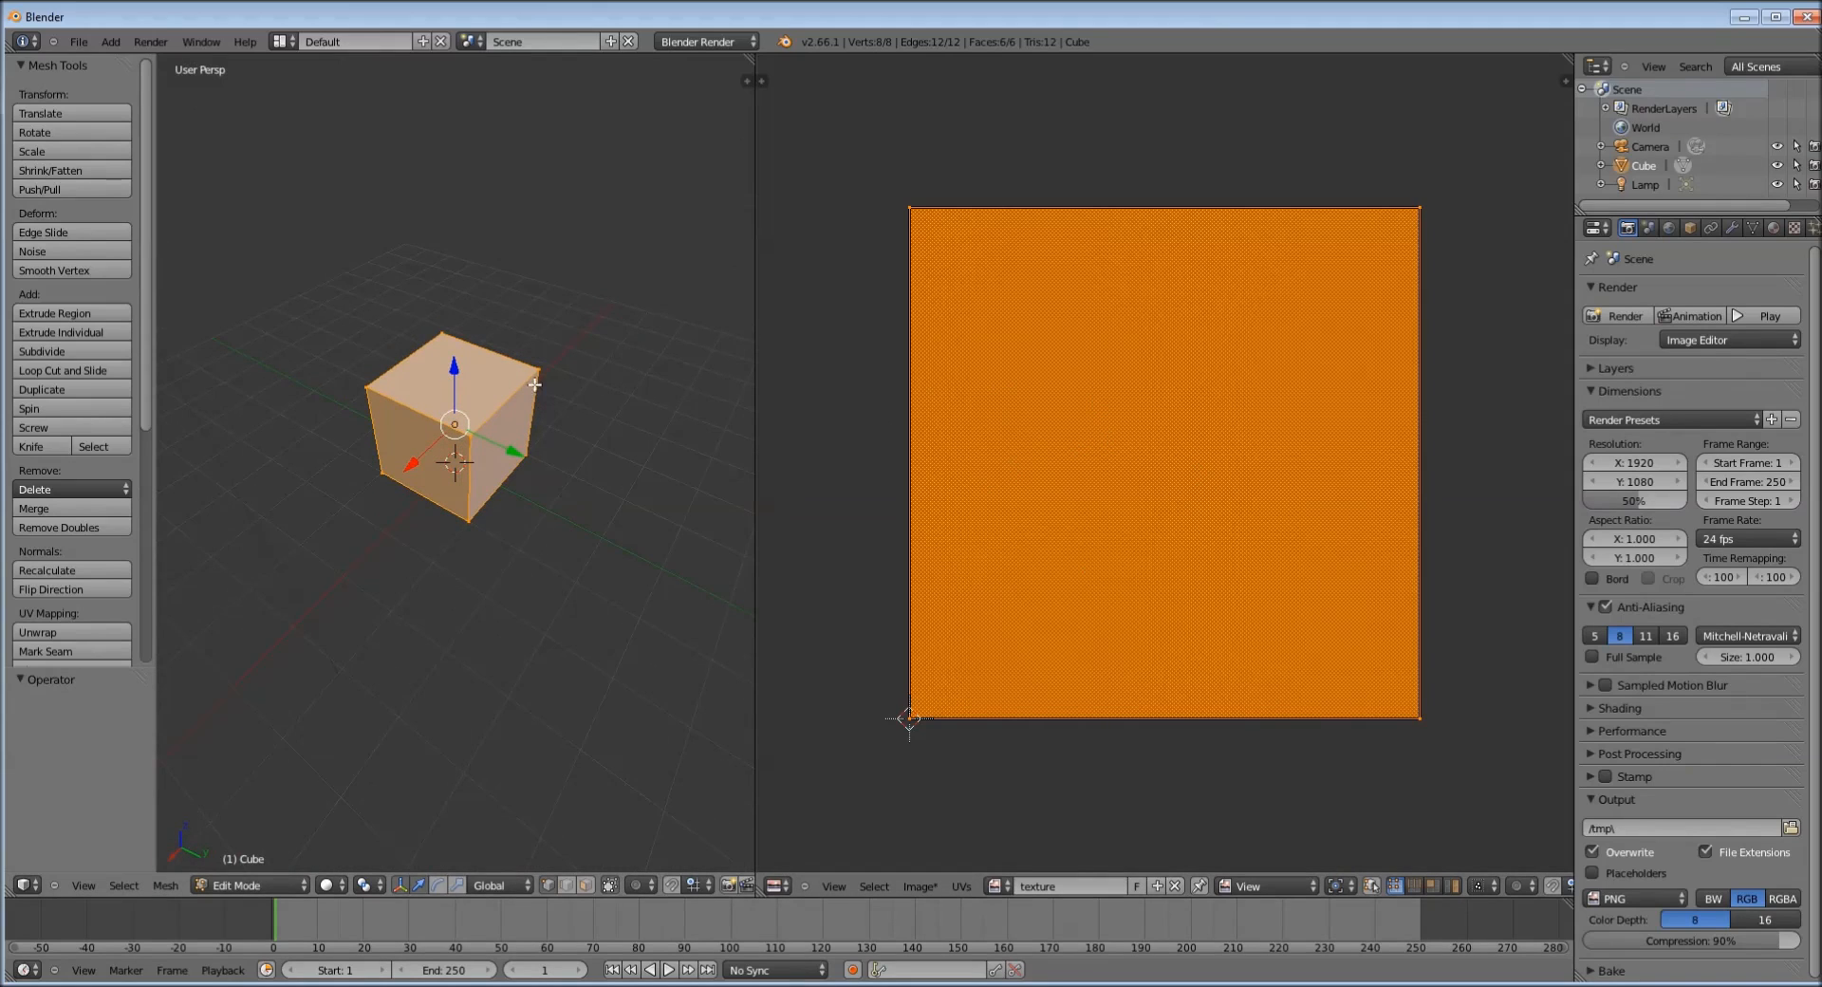
{"action": "middle_click_drag", "start_coordinate": [526, 432], "coordinate": [403, 418]}
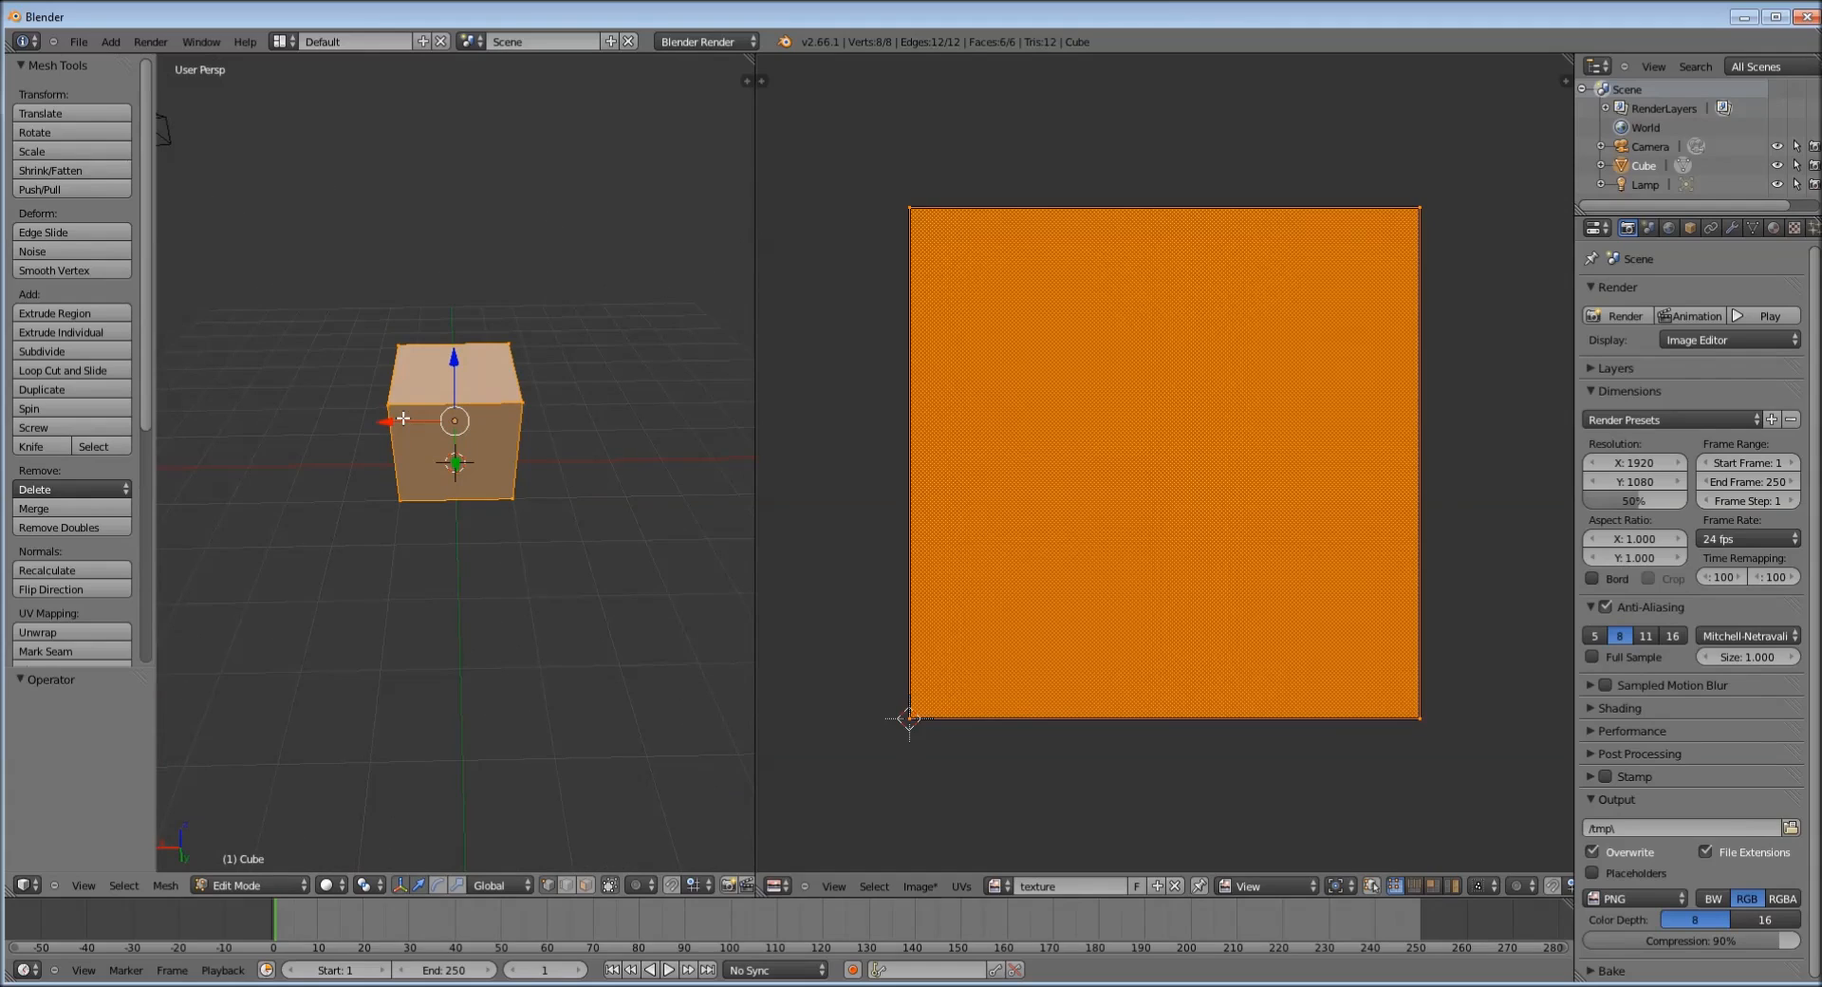
{"action": "key", "text": "ctrl+z"}
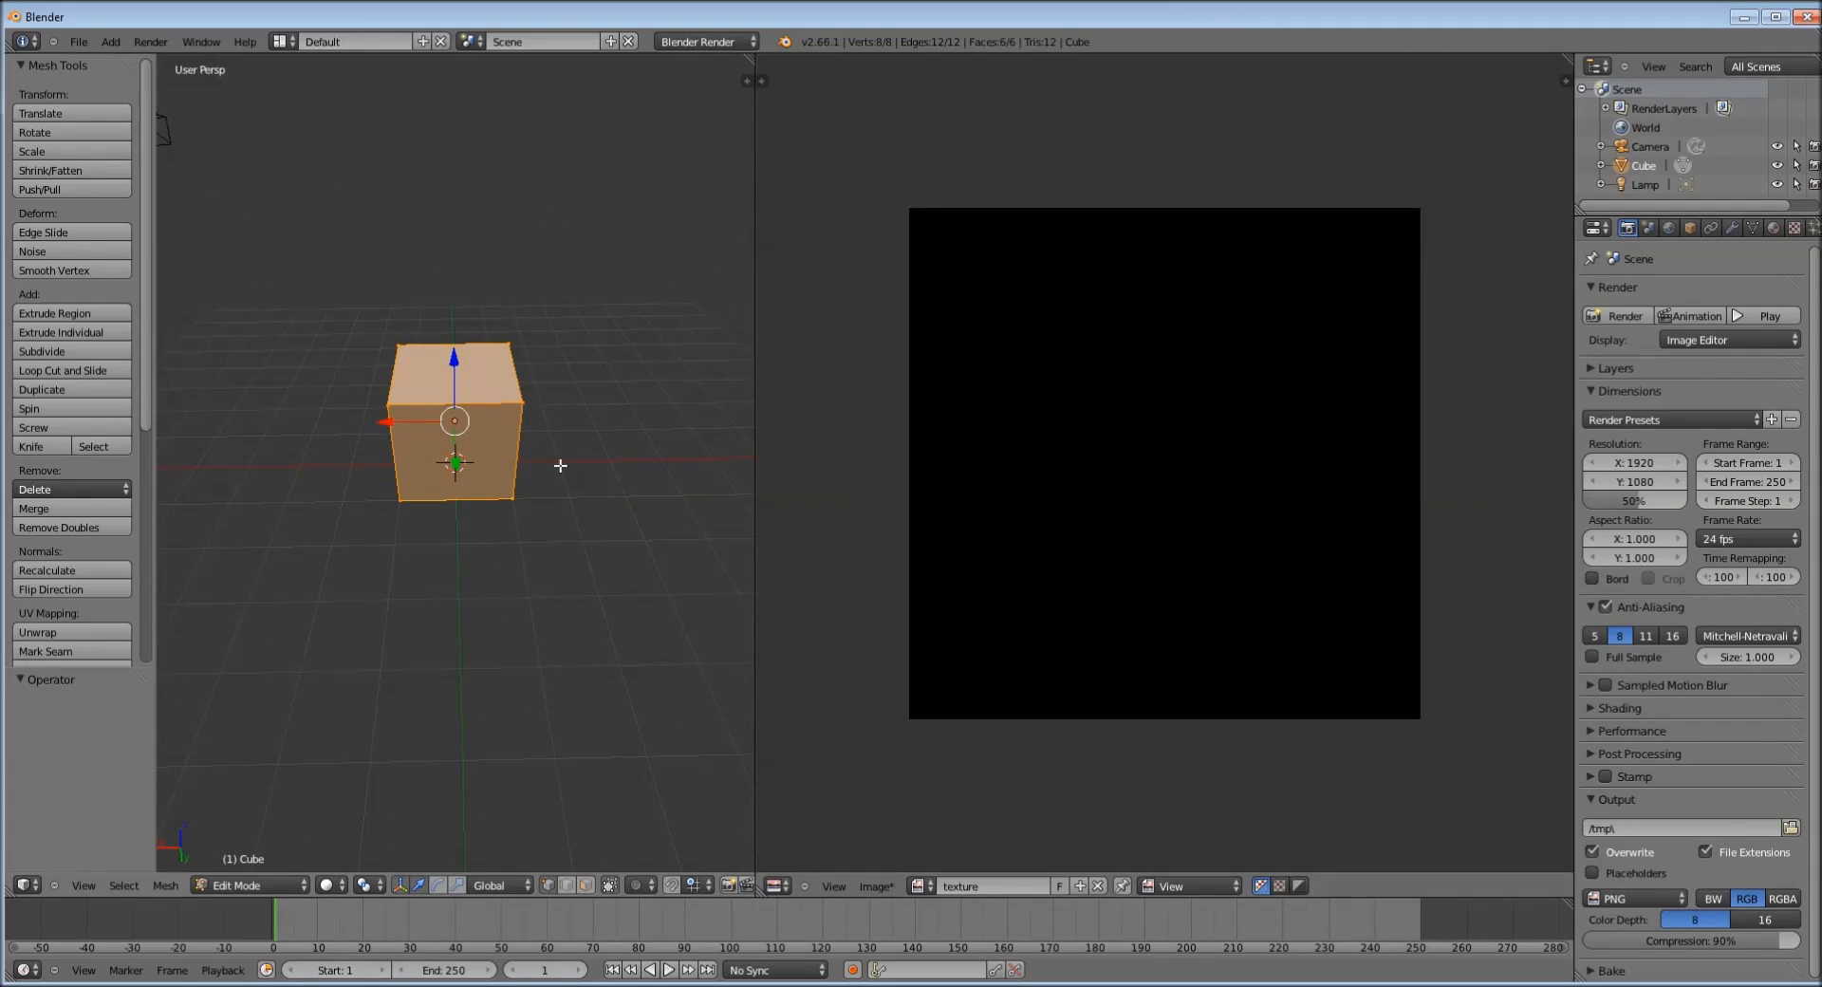
Deselect all of the cube's geometry and switch the mesh selection mode to edges
{"action": "middle_click_drag", "start_coordinate": [488, 396], "coordinate": [533, 413]}
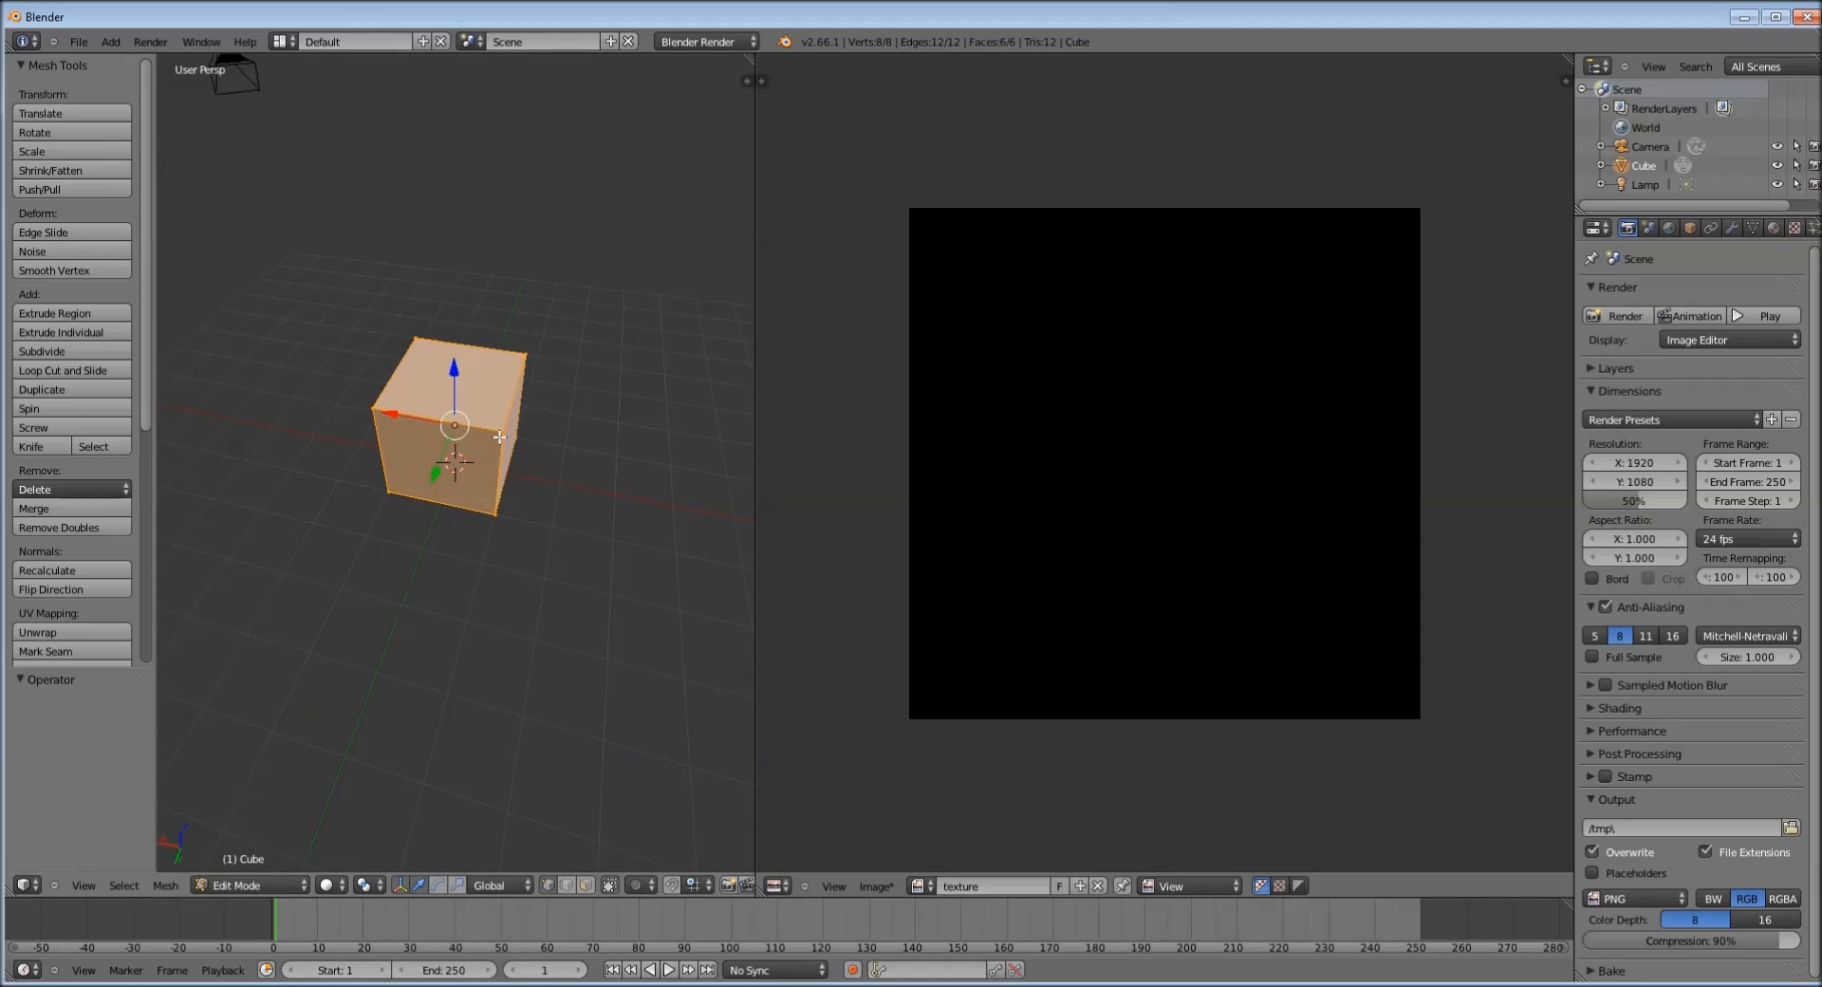
{"action": "key", "text": "a"}
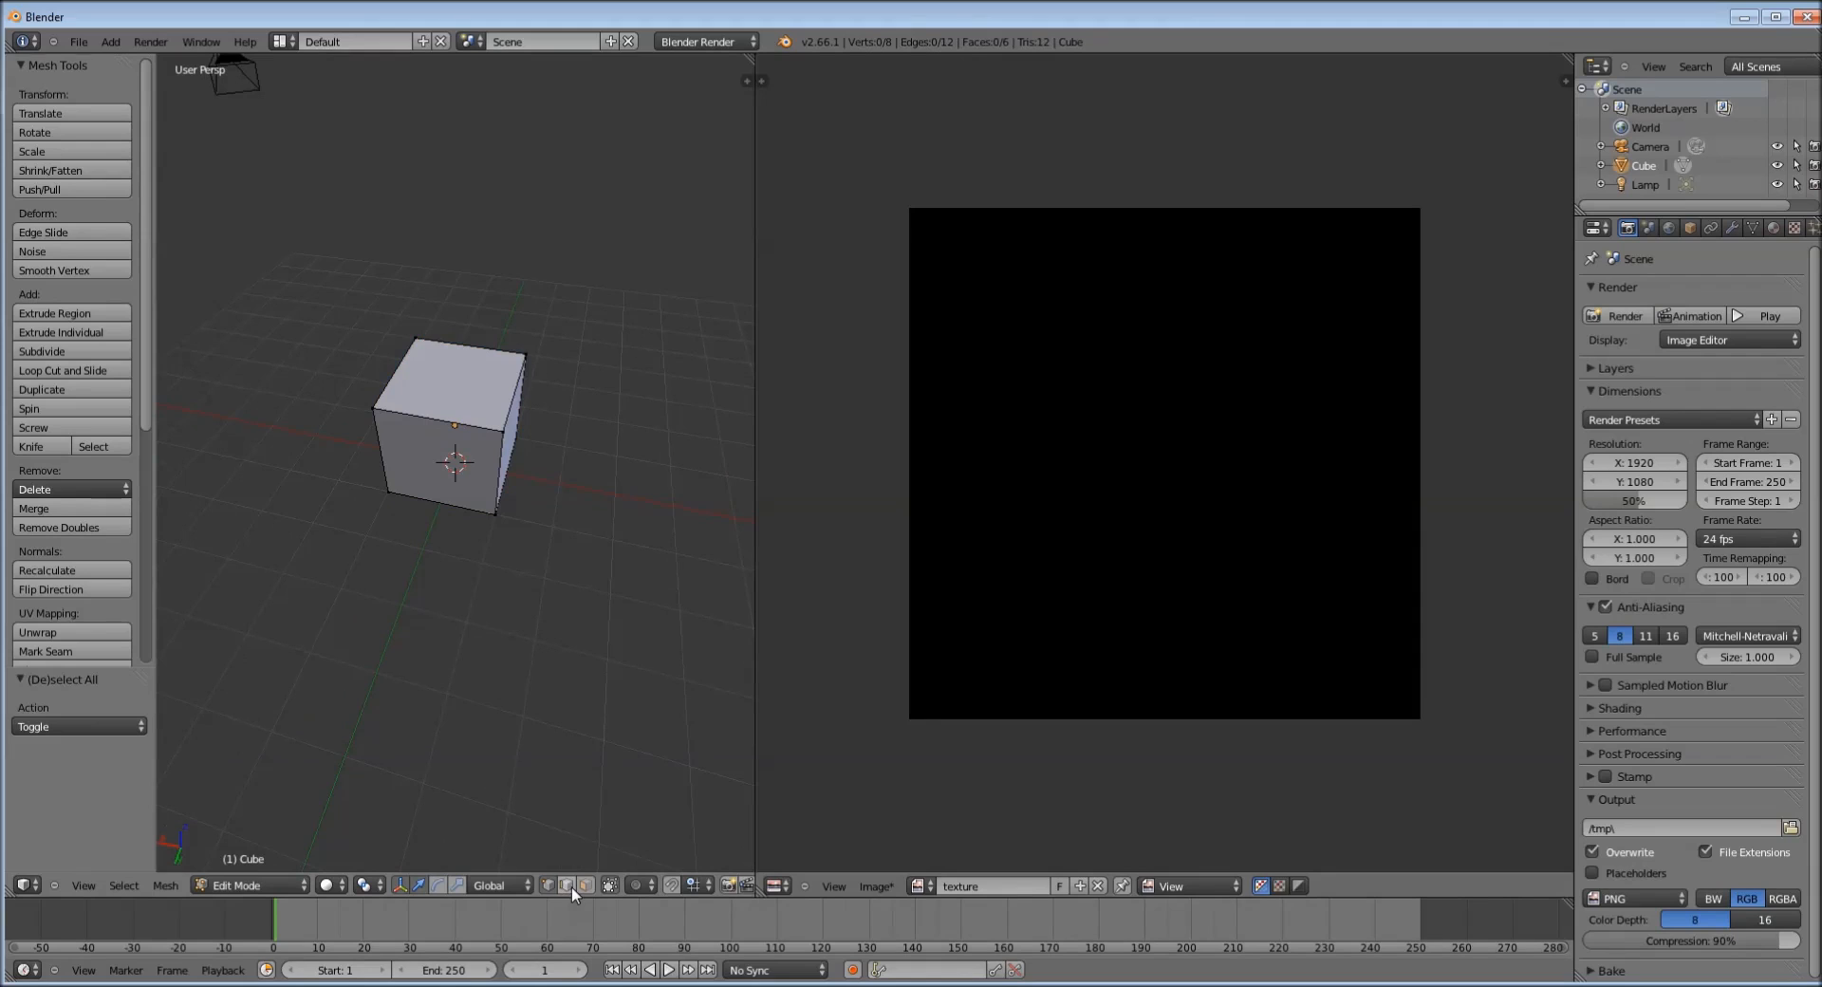
{"action": "middle_click_drag", "start_coordinate": [589, 508], "coordinate": [336, 491]}
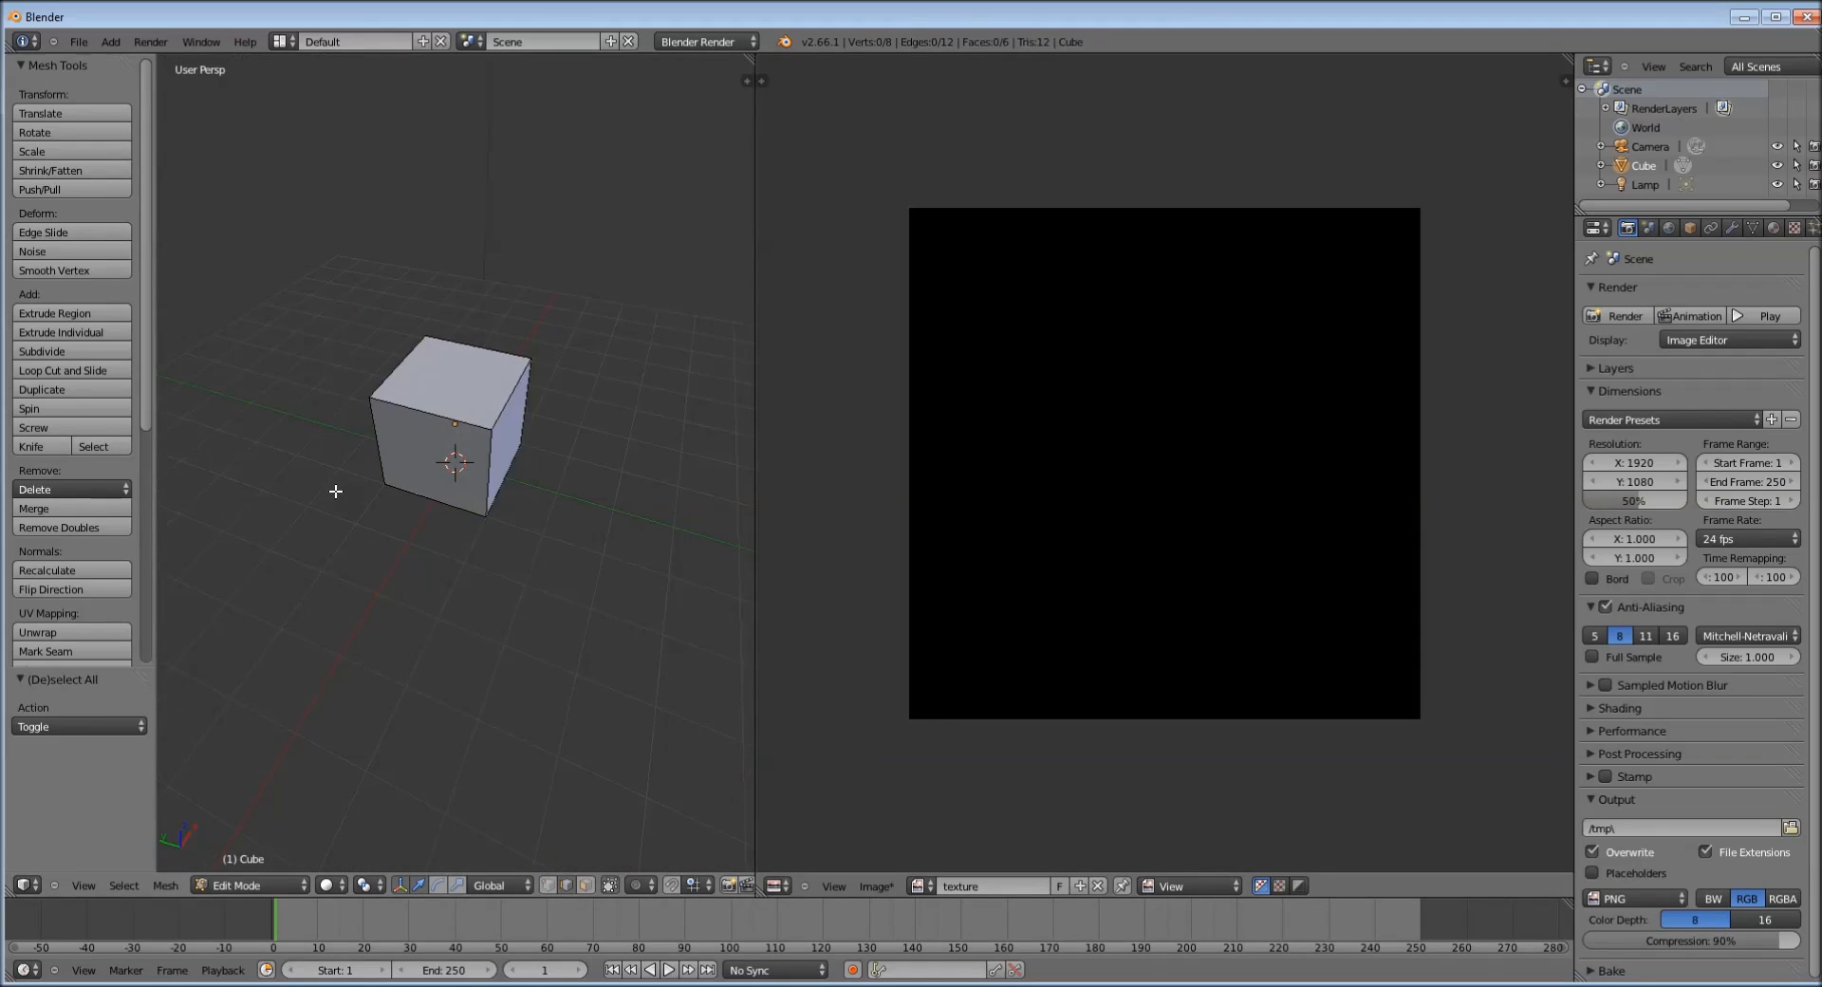
{"action": "middle_click_drag", "start_coordinate": [465, 427], "coordinate": [675, 435]}
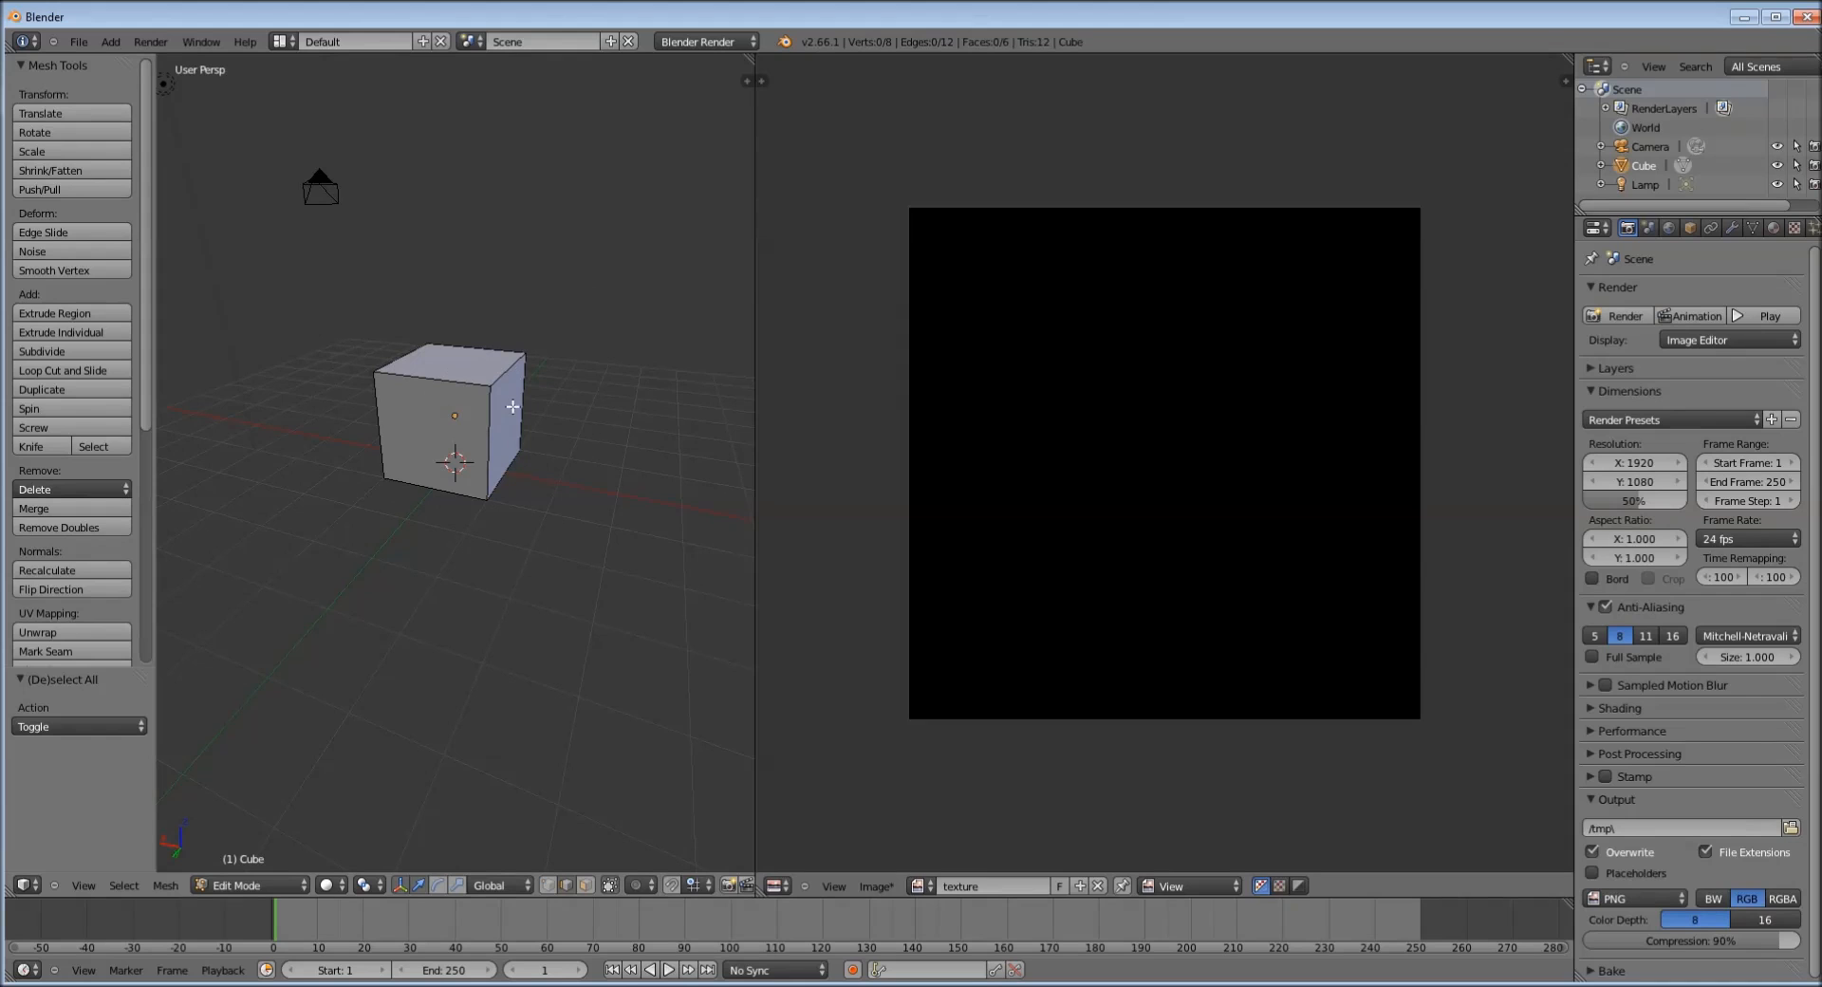
{"action": "middle_click_drag", "start_coordinate": [434, 446], "coordinate": [384, 448]}
{"action": "scroll", "coordinate": [558, 514], "scroll_direction": "up", "scroll_amount": 2}
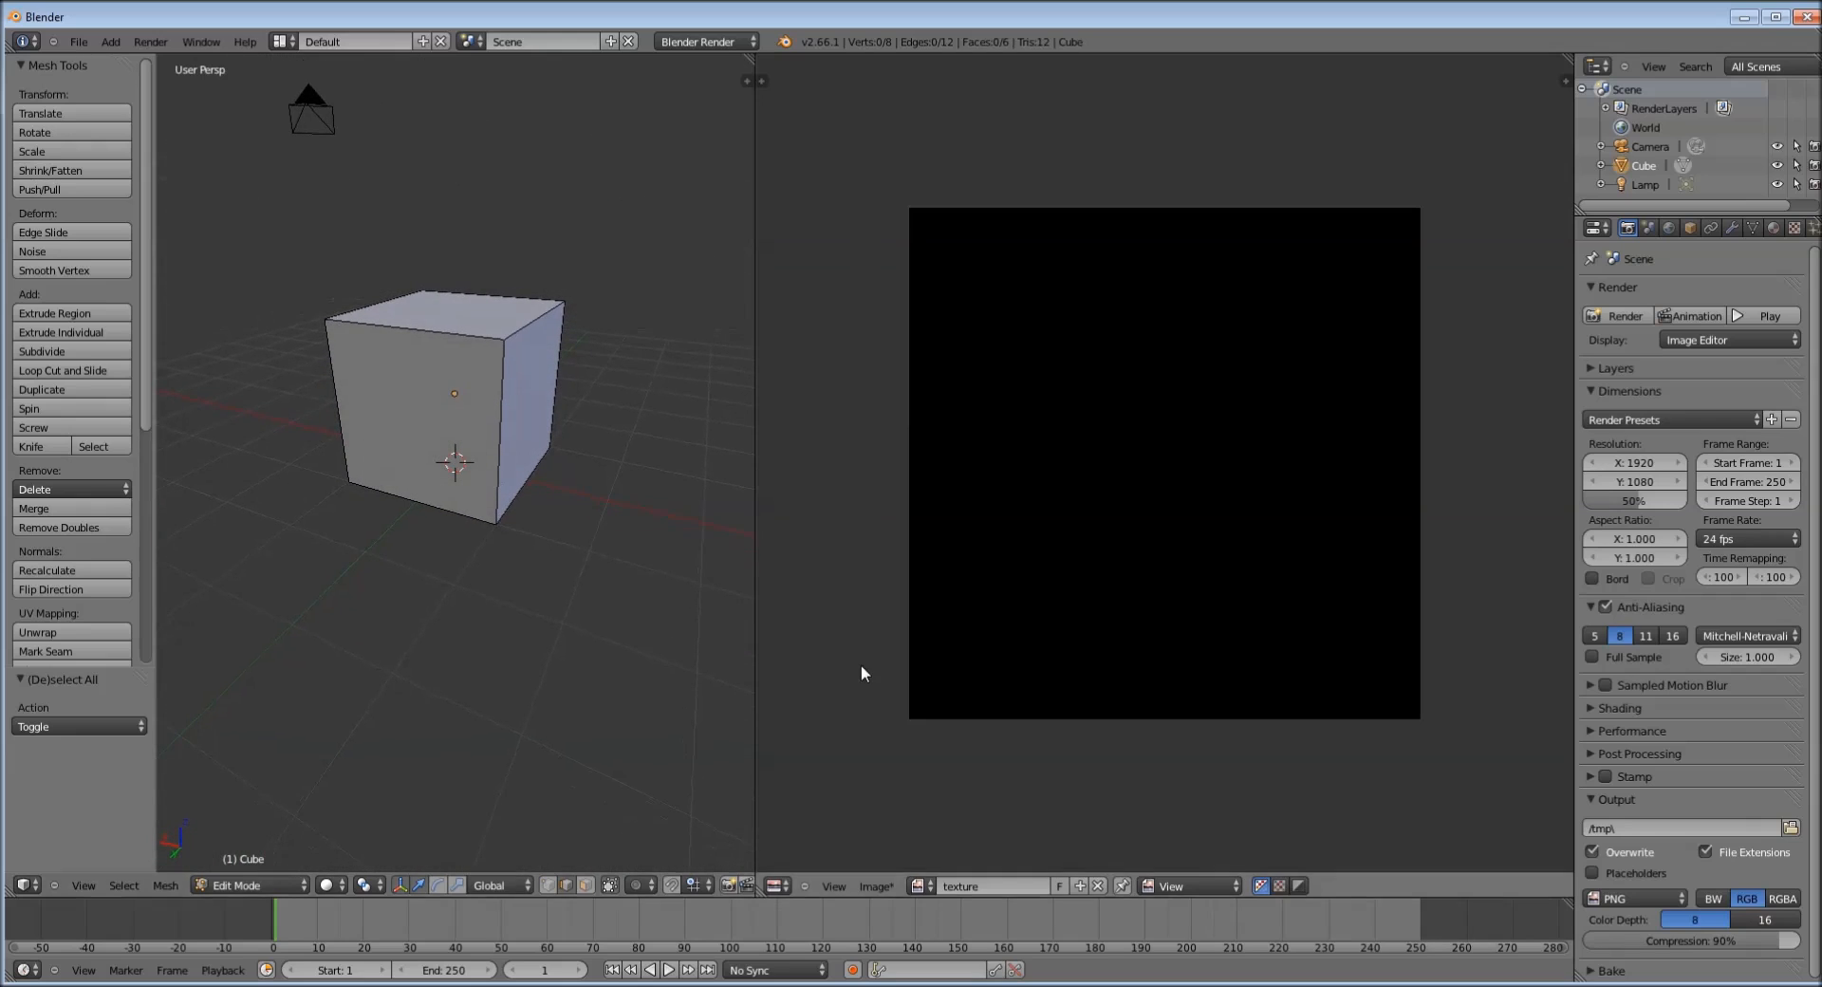
Turn off limiting the selection to visible geometry so the cube's hidden edges can be selected
{"action": "left_click", "coordinate": [612, 882]}
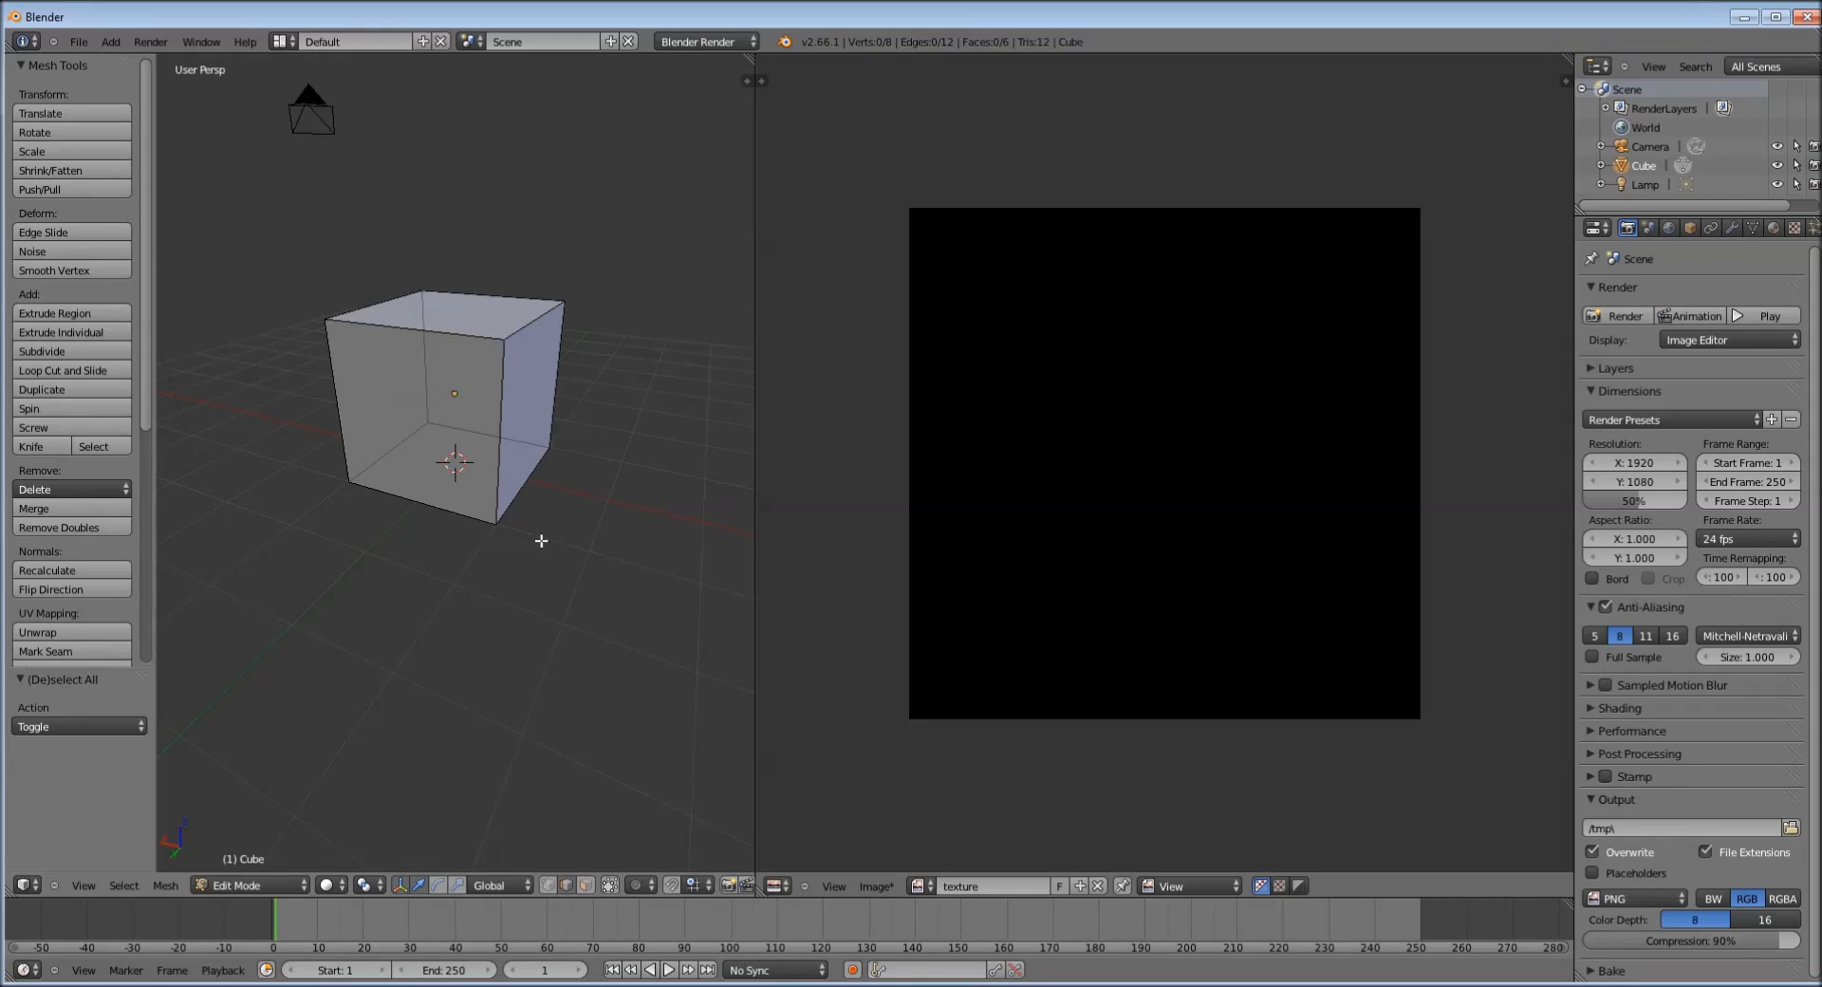
{"action": "left_click", "coordinate": [610, 885]}
{"action": "left_click", "coordinate": [610, 885]}
{"action": "mouse_move", "coordinate": [542, 415]}
{"action": "middle_mouse_down"}
{"action": "mouse_move", "coordinate": [550, 403]}
{"action": "mouse_move", "coordinate": [544, 419]}
{"action": "middle_mouse_up"}
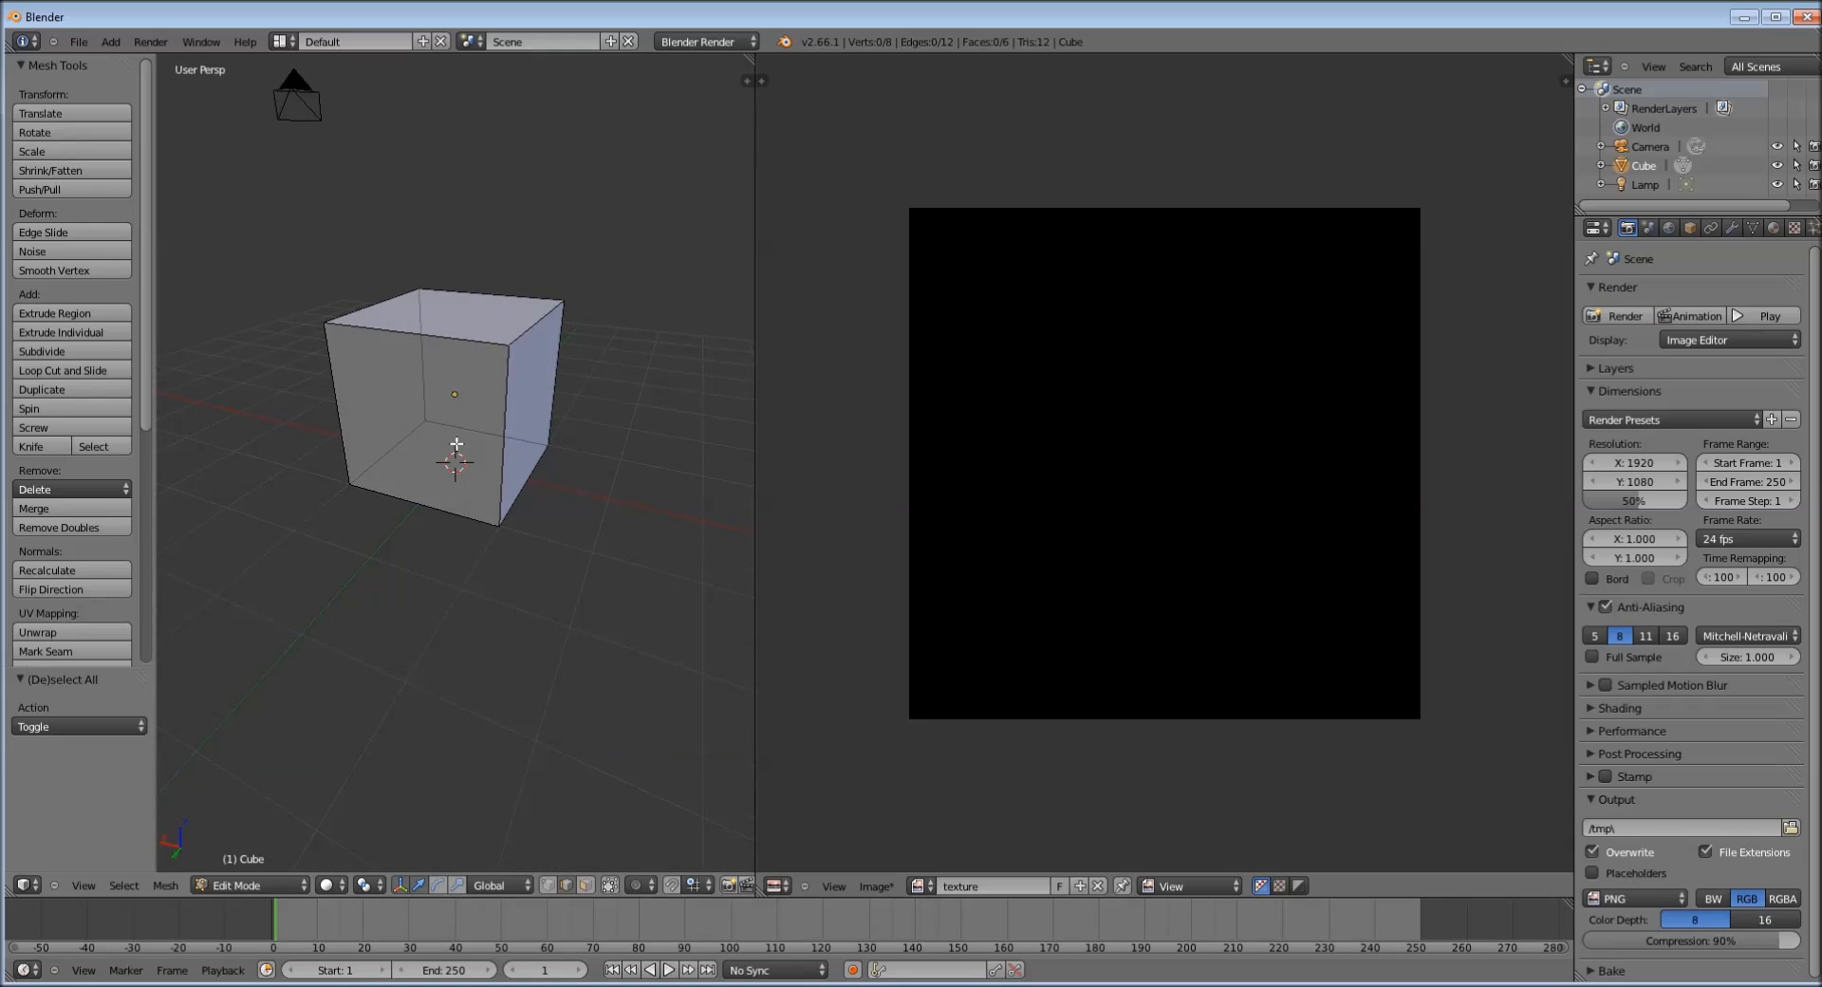
{"action": "mouse_move", "coordinate": [419, 444]}
{"action": "middle_mouse_down"}
{"action": "mouse_move", "coordinate": [521, 407]}
{"action": "mouse_move", "coordinate": [479, 468]}
{"action": "mouse_move", "coordinate": [516, 393]}
{"action": "mouse_move", "coordinate": [487, 423]}
{"action": "mouse_move", "coordinate": [402, 426]}
{"action": "middle_mouse_up"}
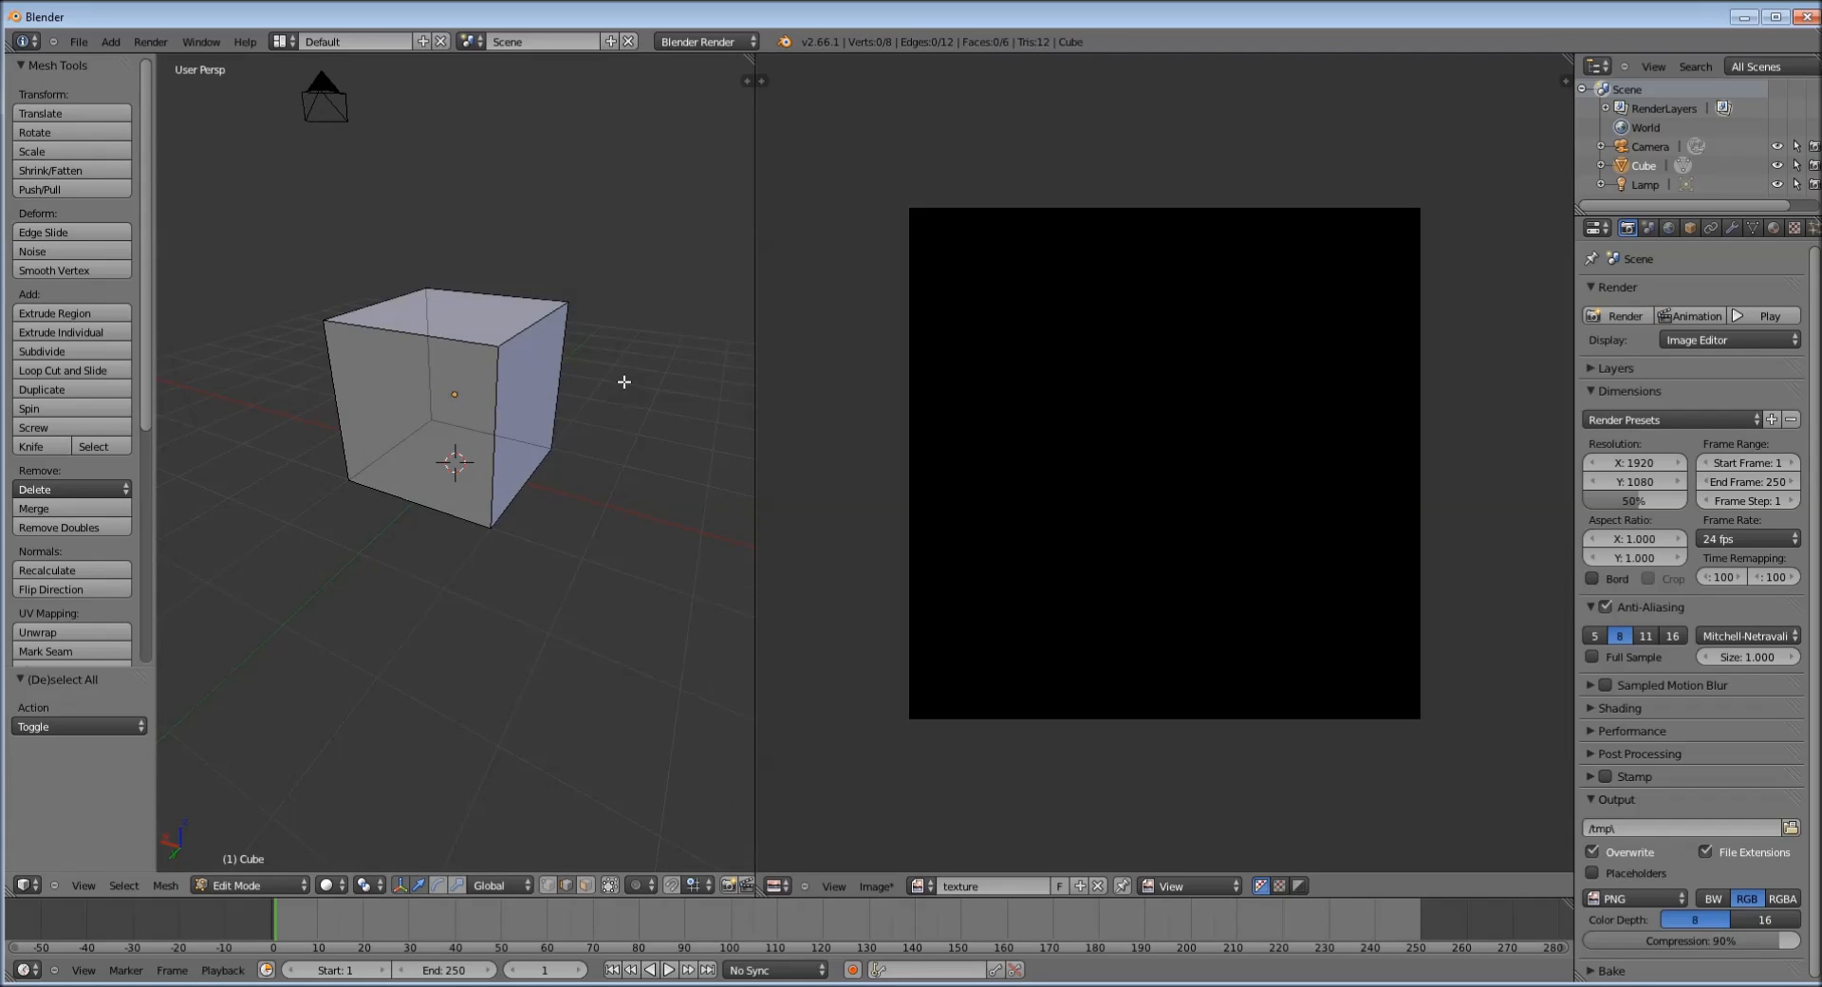
{"action": "mouse_move", "coordinate": [536, 406]}
{"action": "middle_mouse_down"}
{"action": "mouse_move", "coordinate": [541, 436]}
{"action": "mouse_move", "coordinate": [569, 439]}
{"action": "mouse_move", "coordinate": [555, 419]}
{"action": "middle_mouse_up"}
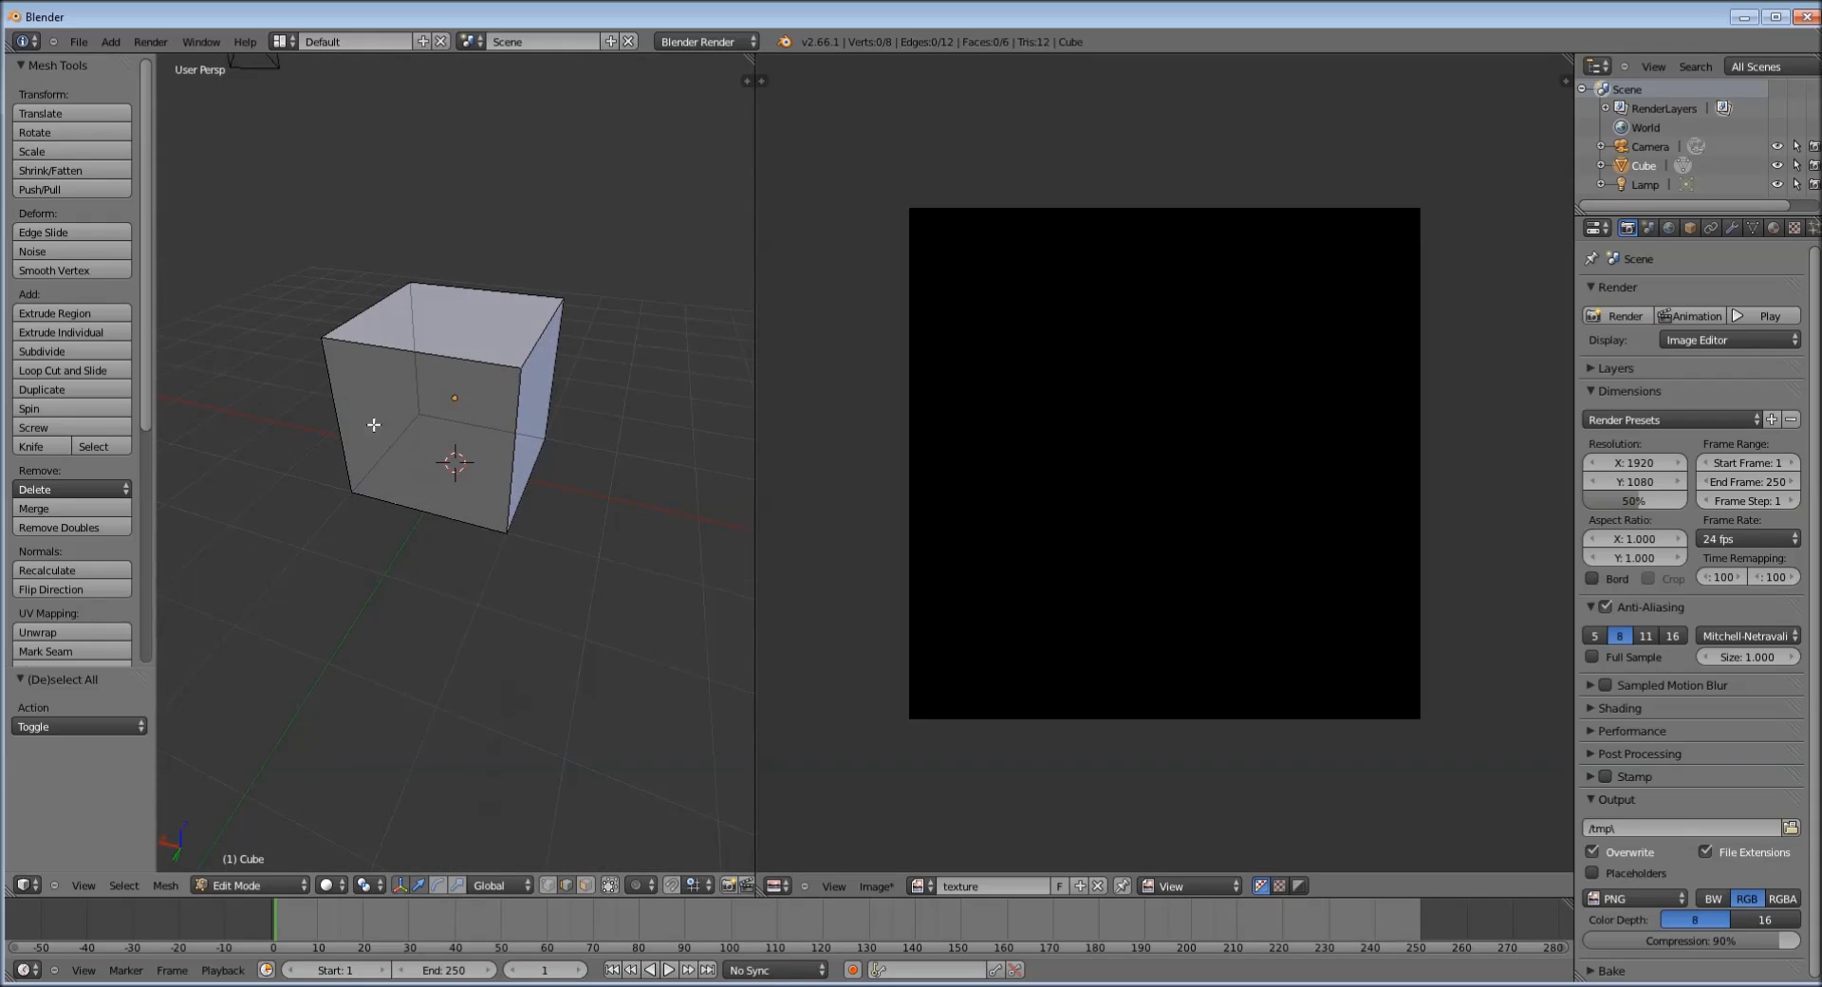
Select the cube's four vertical edges together with two opposite edges of its top face
{"action": "right_click", "coordinate": [337, 412]}
{"action": "middle_click_drag", "start_coordinate": [422, 483], "coordinate": [414, 445]}
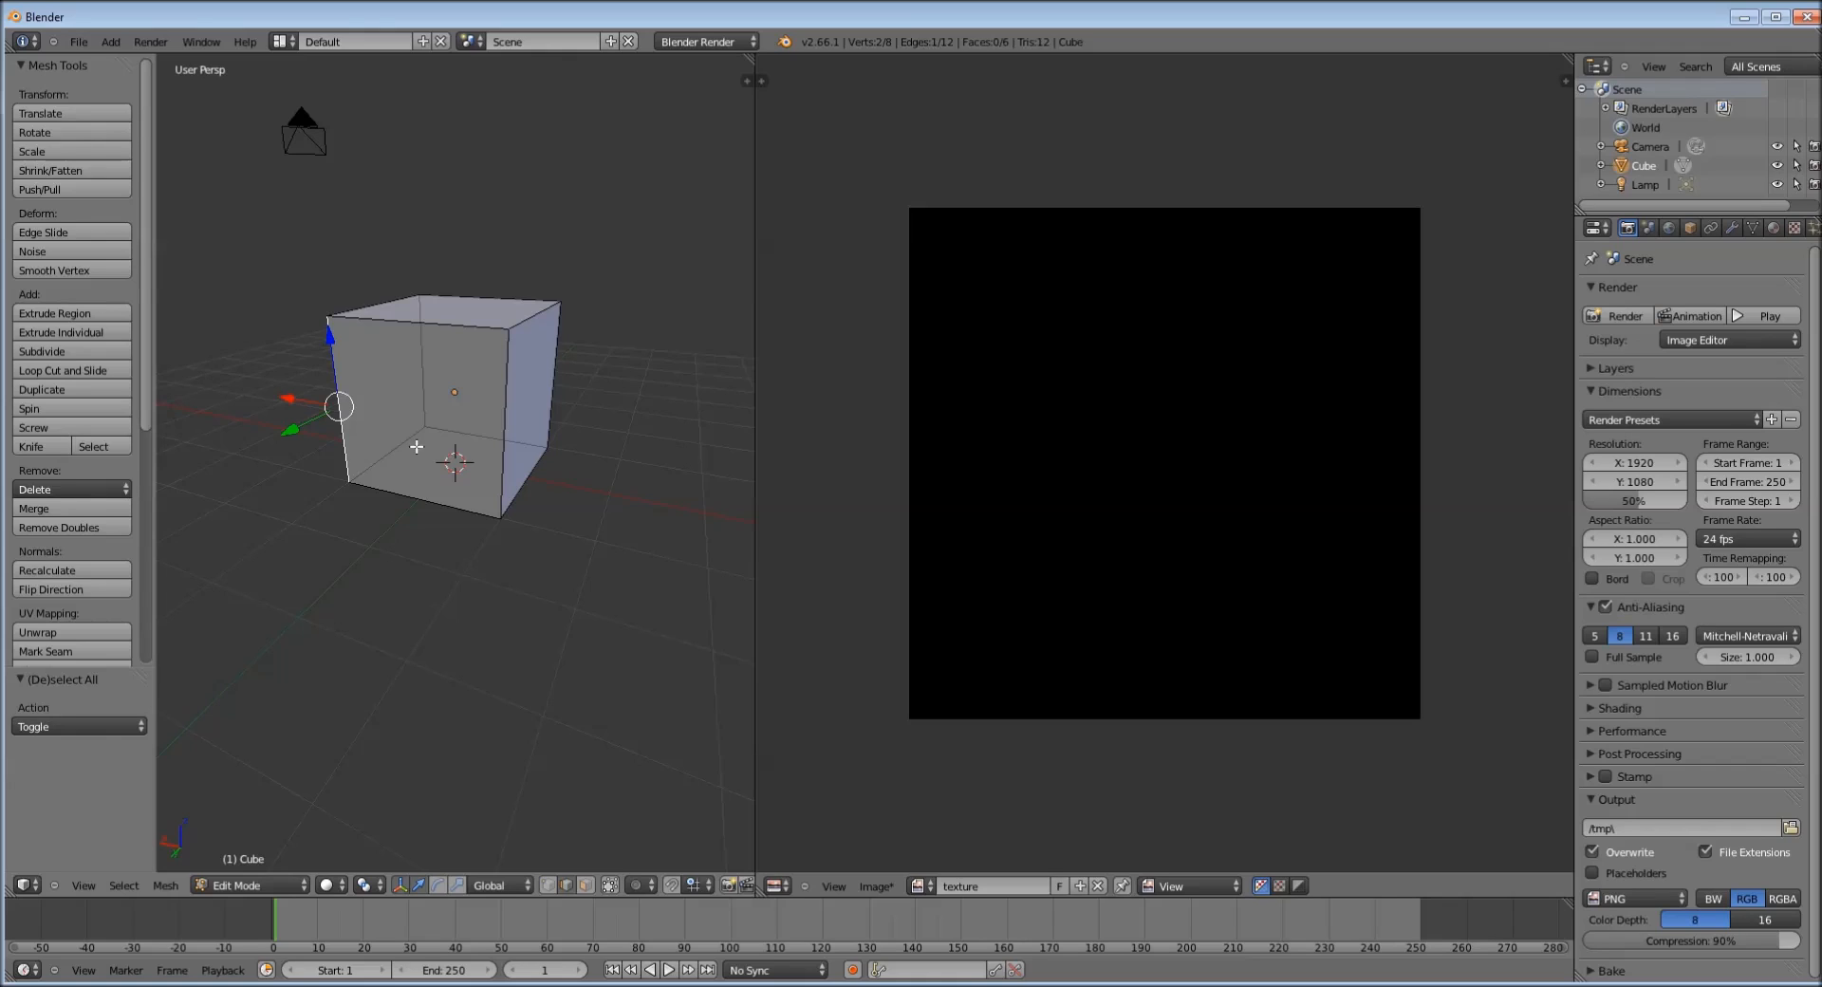
{"action": "right_click", "coordinate": [421, 360], "text": "shift"}
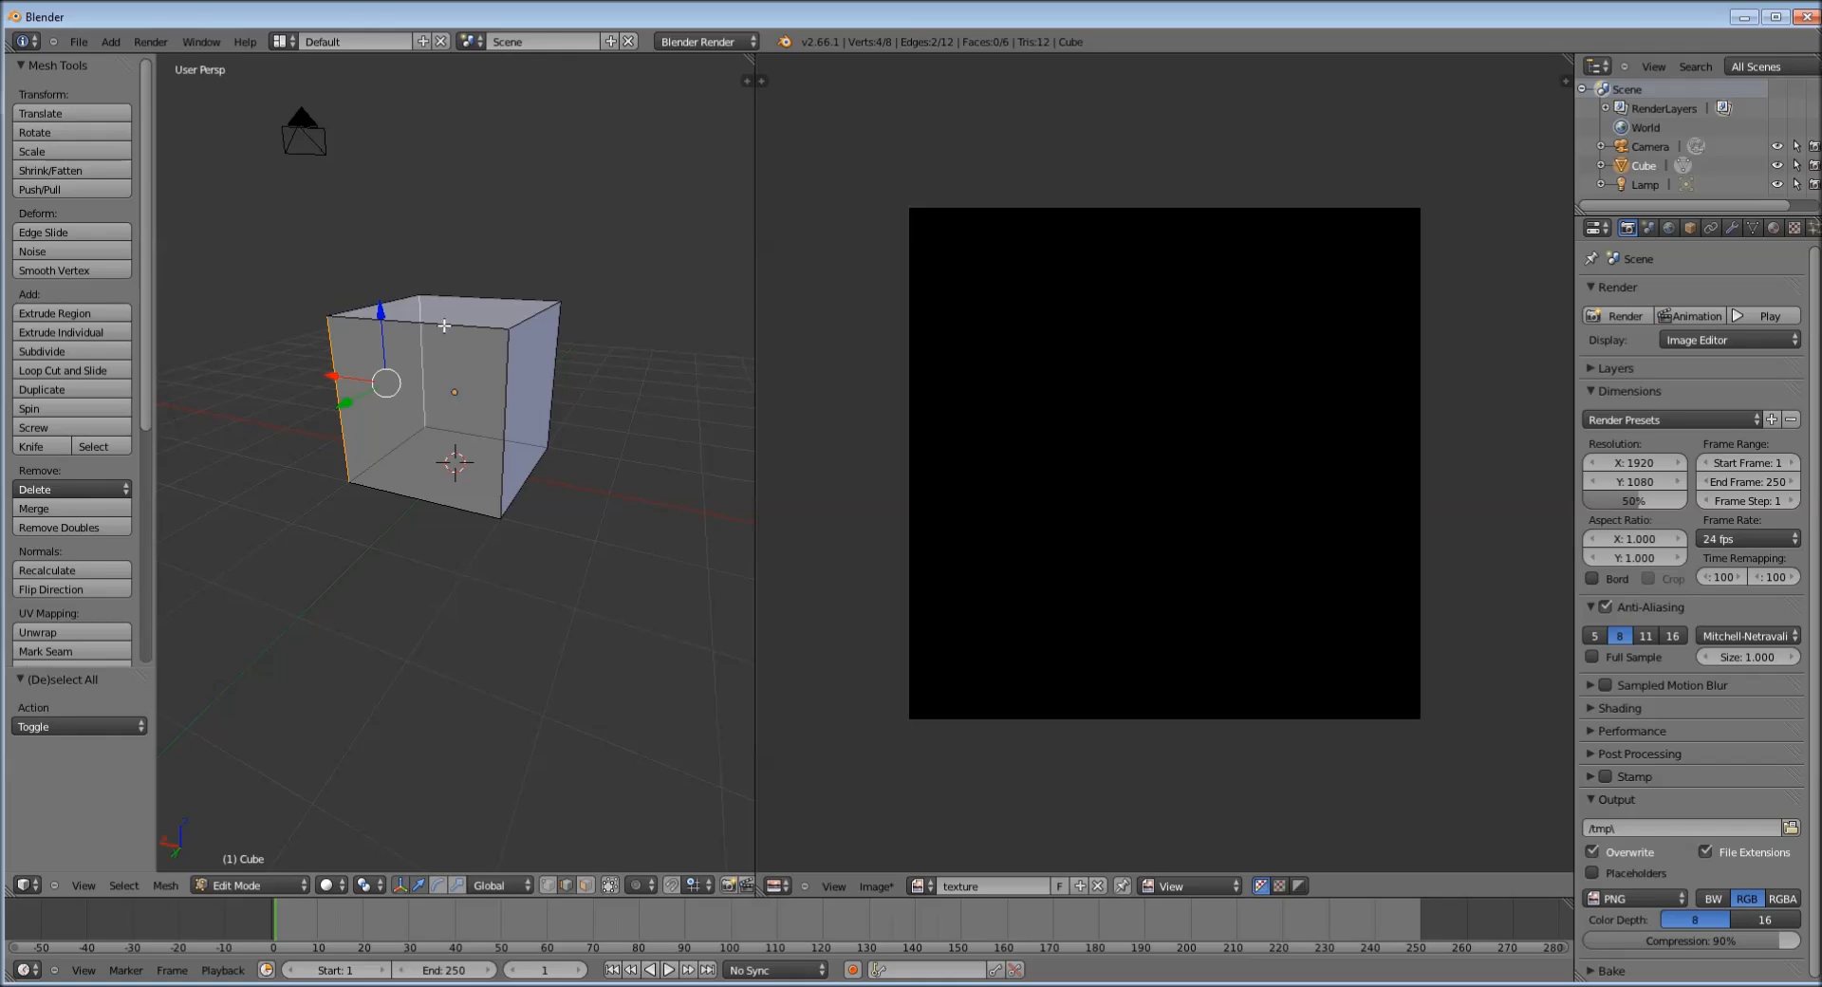
{"action": "right_click", "coordinate": [442, 323], "text": "shift"}
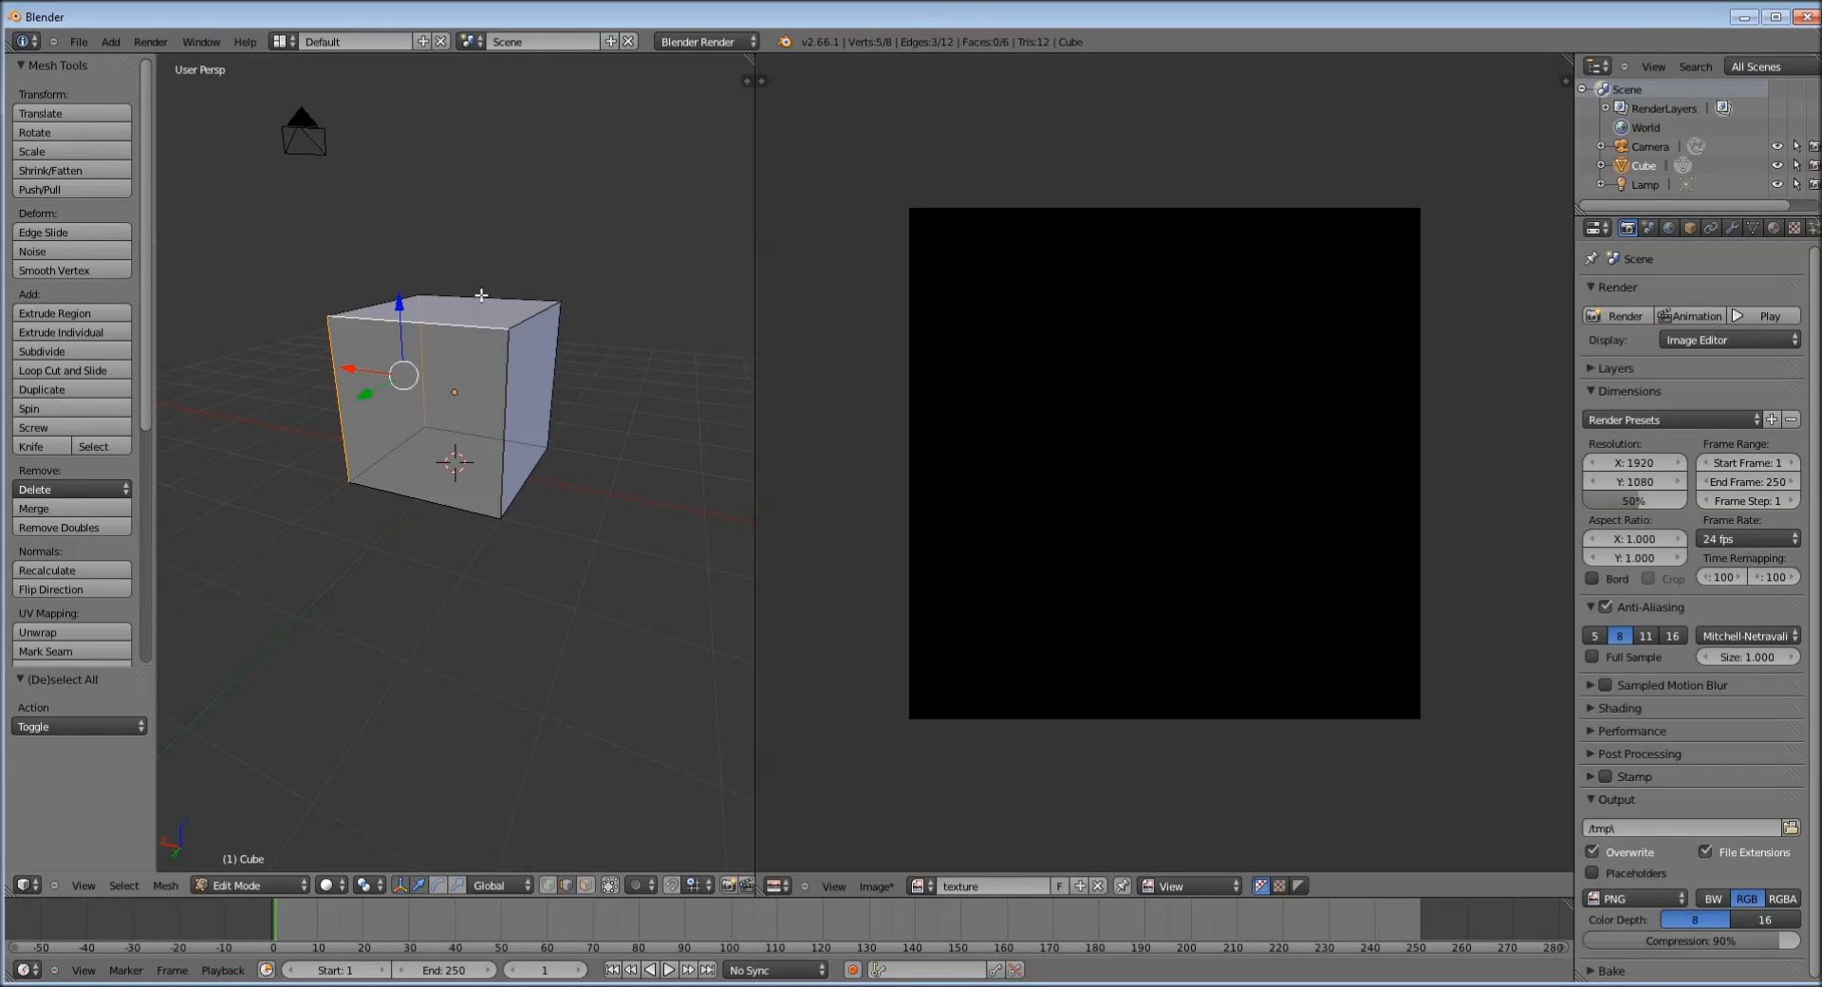
{"action": "right_click", "coordinate": [481, 297], "text": "shift"}
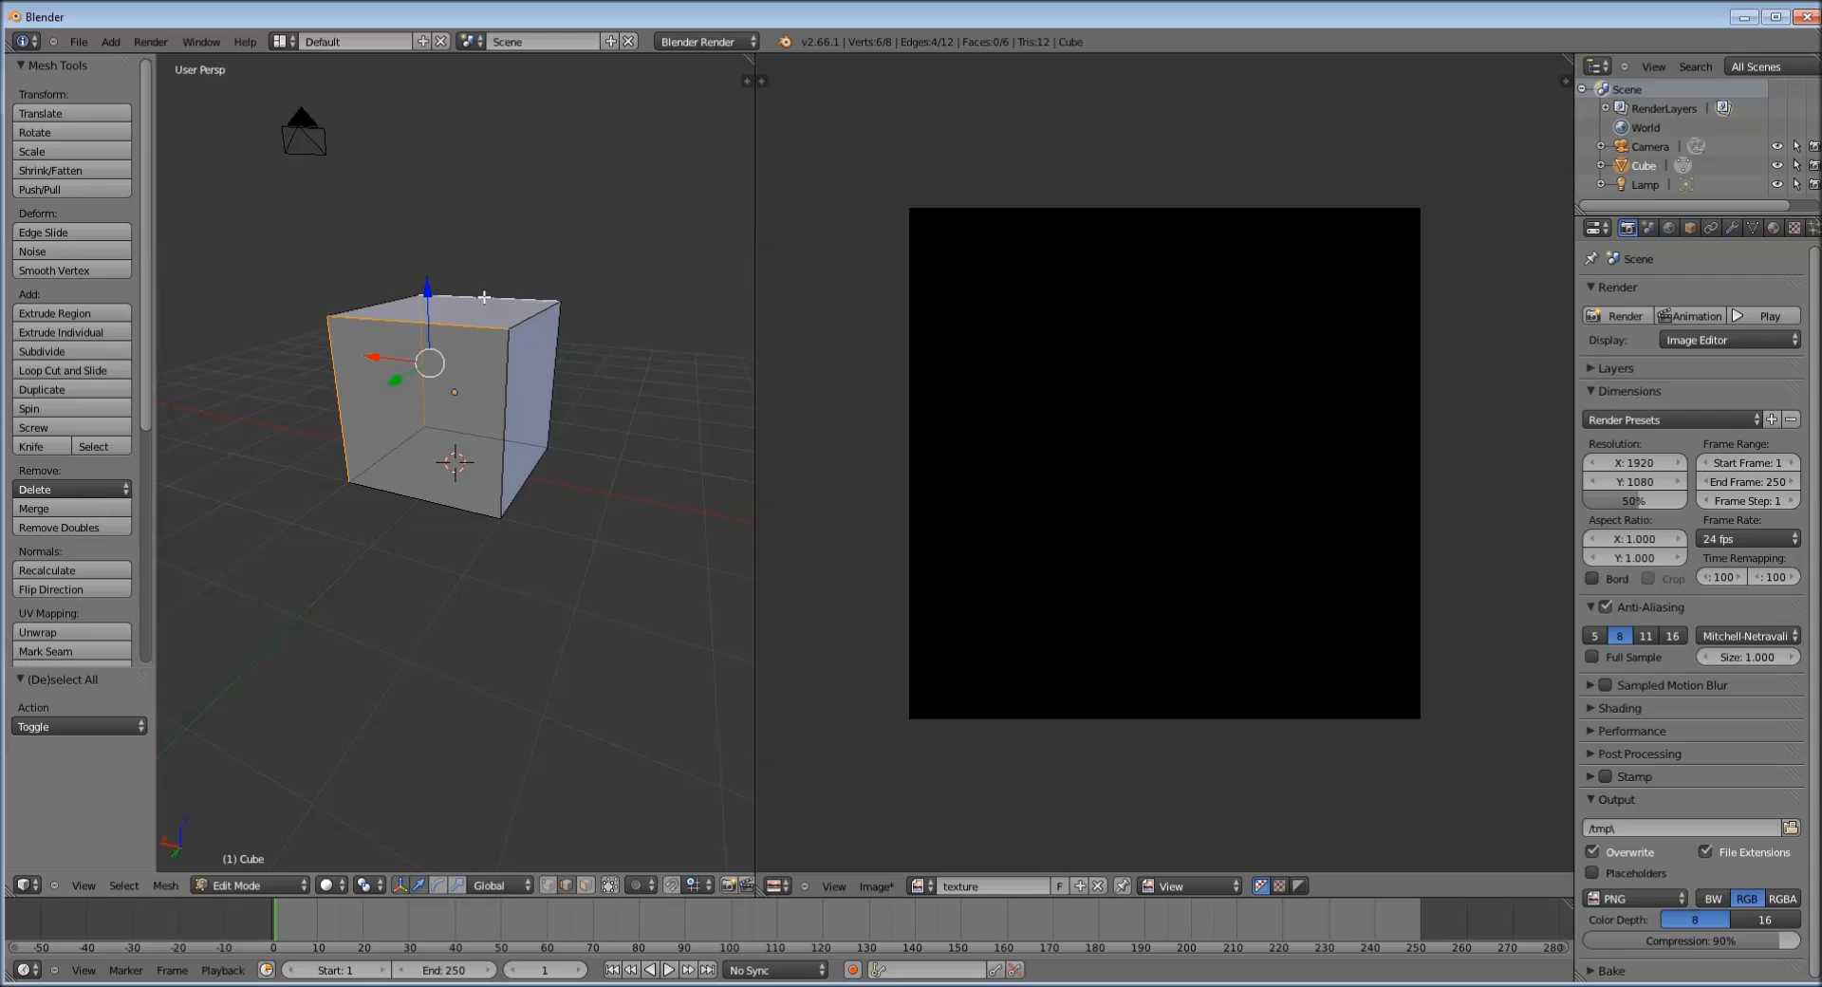
{"action": "right_click", "coordinate": [506, 379], "text": "shift"}
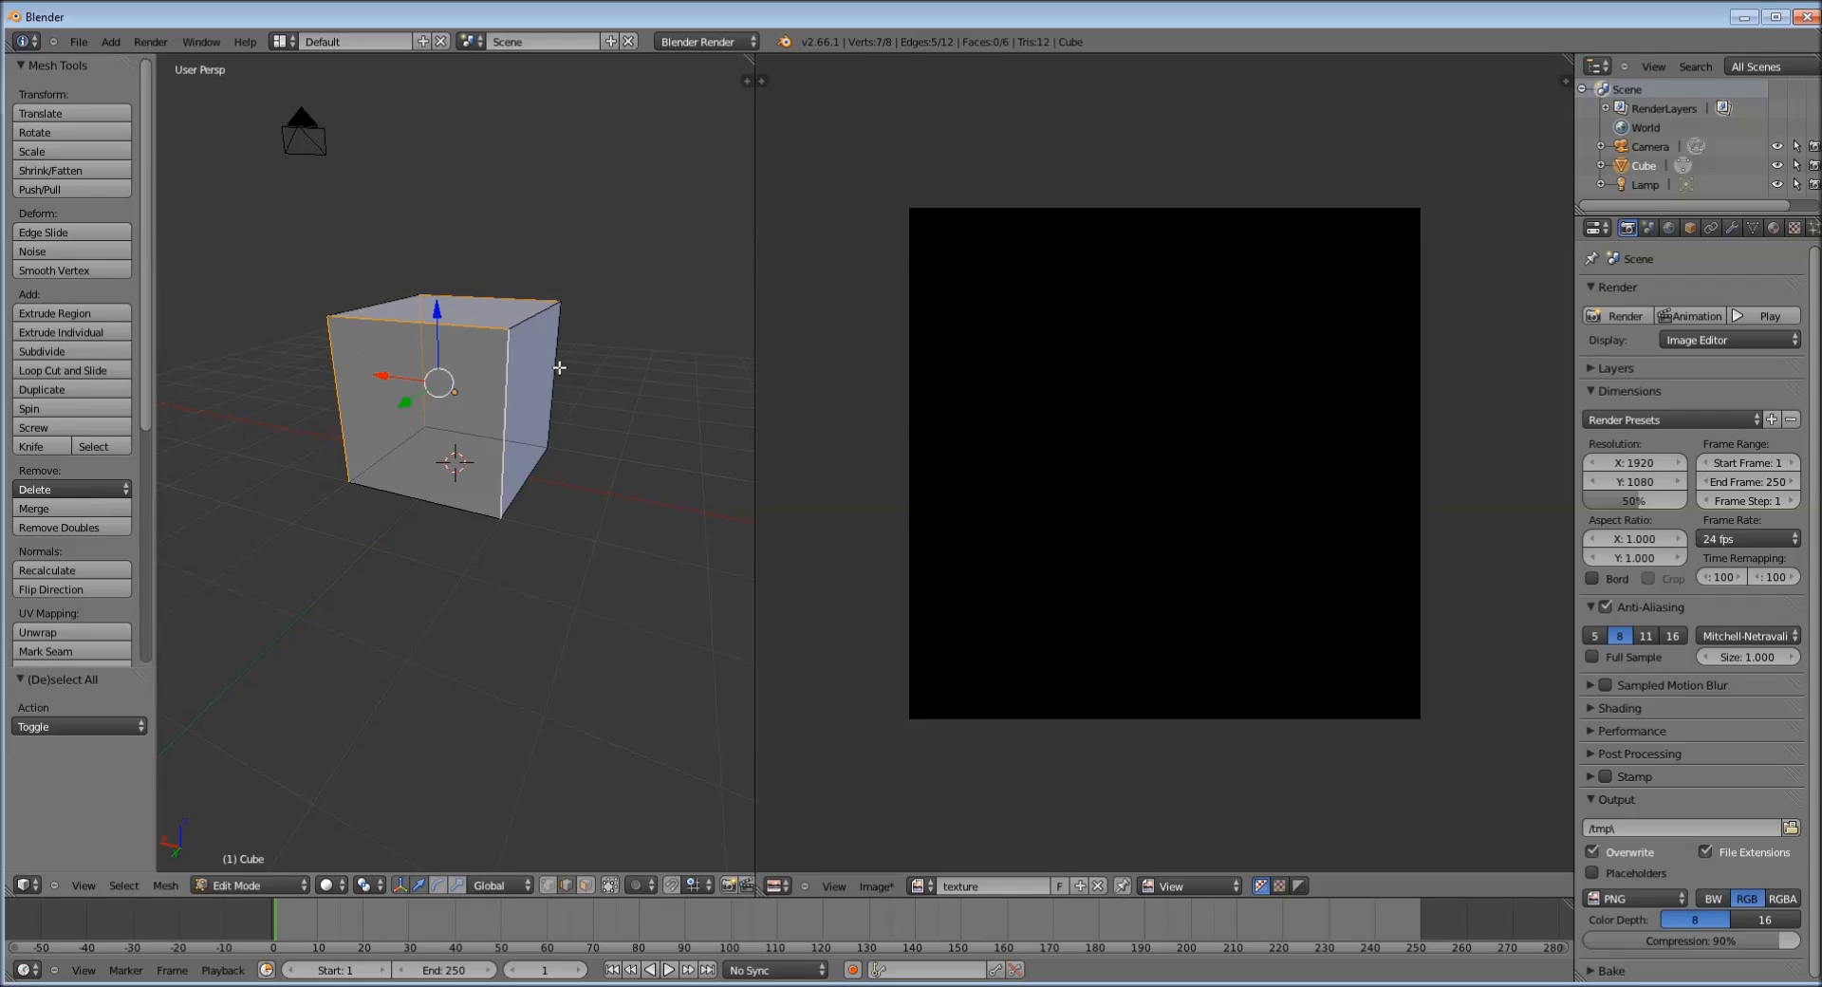
{"action": "right_click", "coordinate": [553, 367], "text": "shift"}
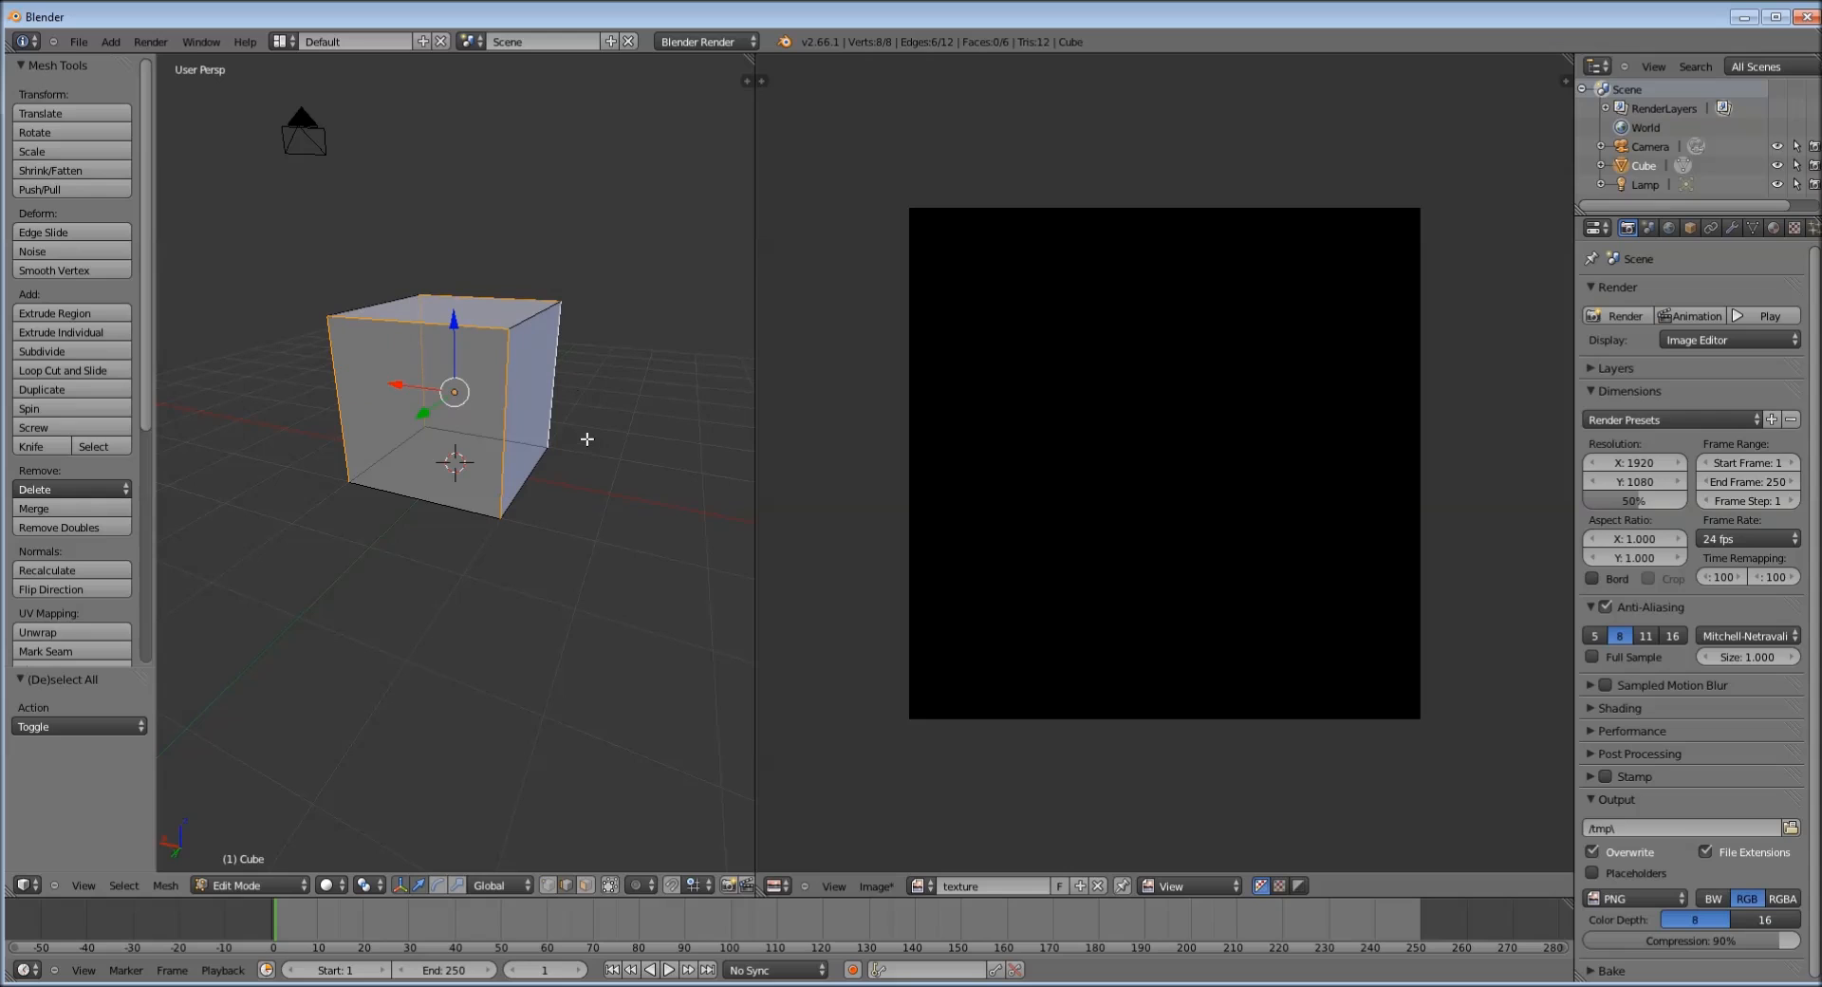
Examine the cube from all sides, including underneath, to check which edges are selected
{"action": "middle_click_drag", "start_coordinate": [553, 414], "coordinate": [570, 493]}
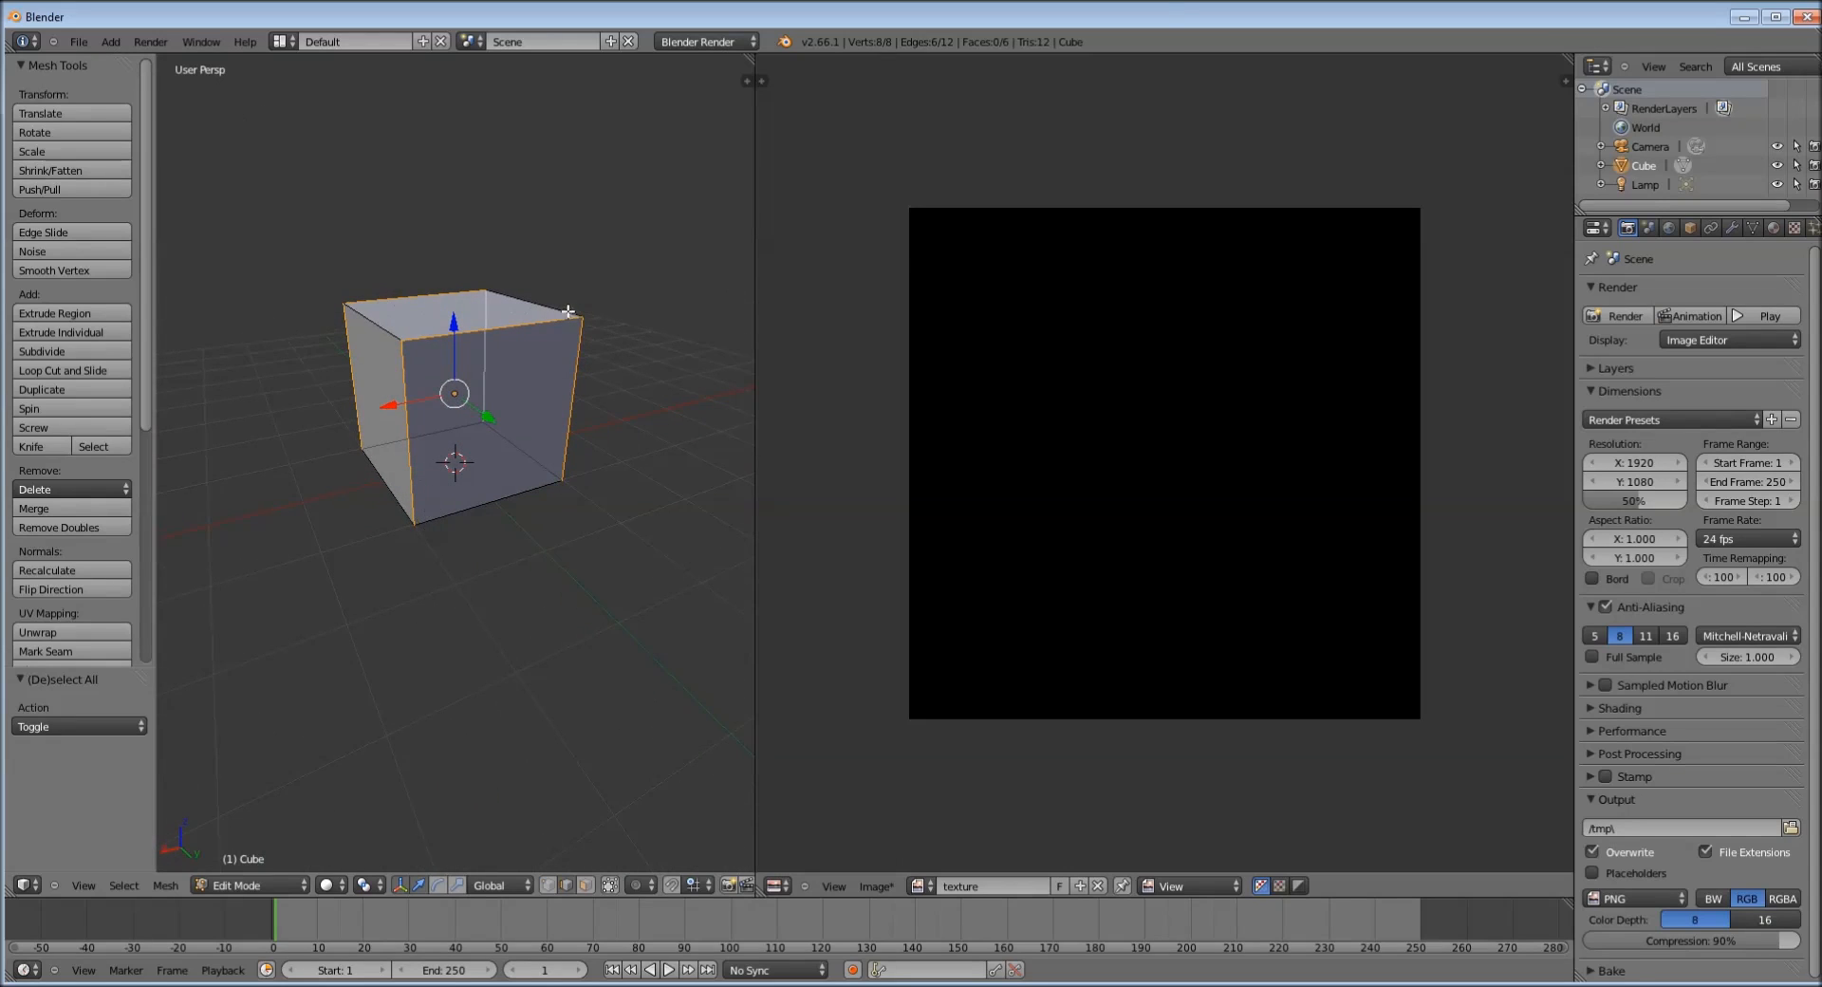
{"action": "middle_click_drag", "start_coordinate": [630, 467], "coordinate": [580, 488]}
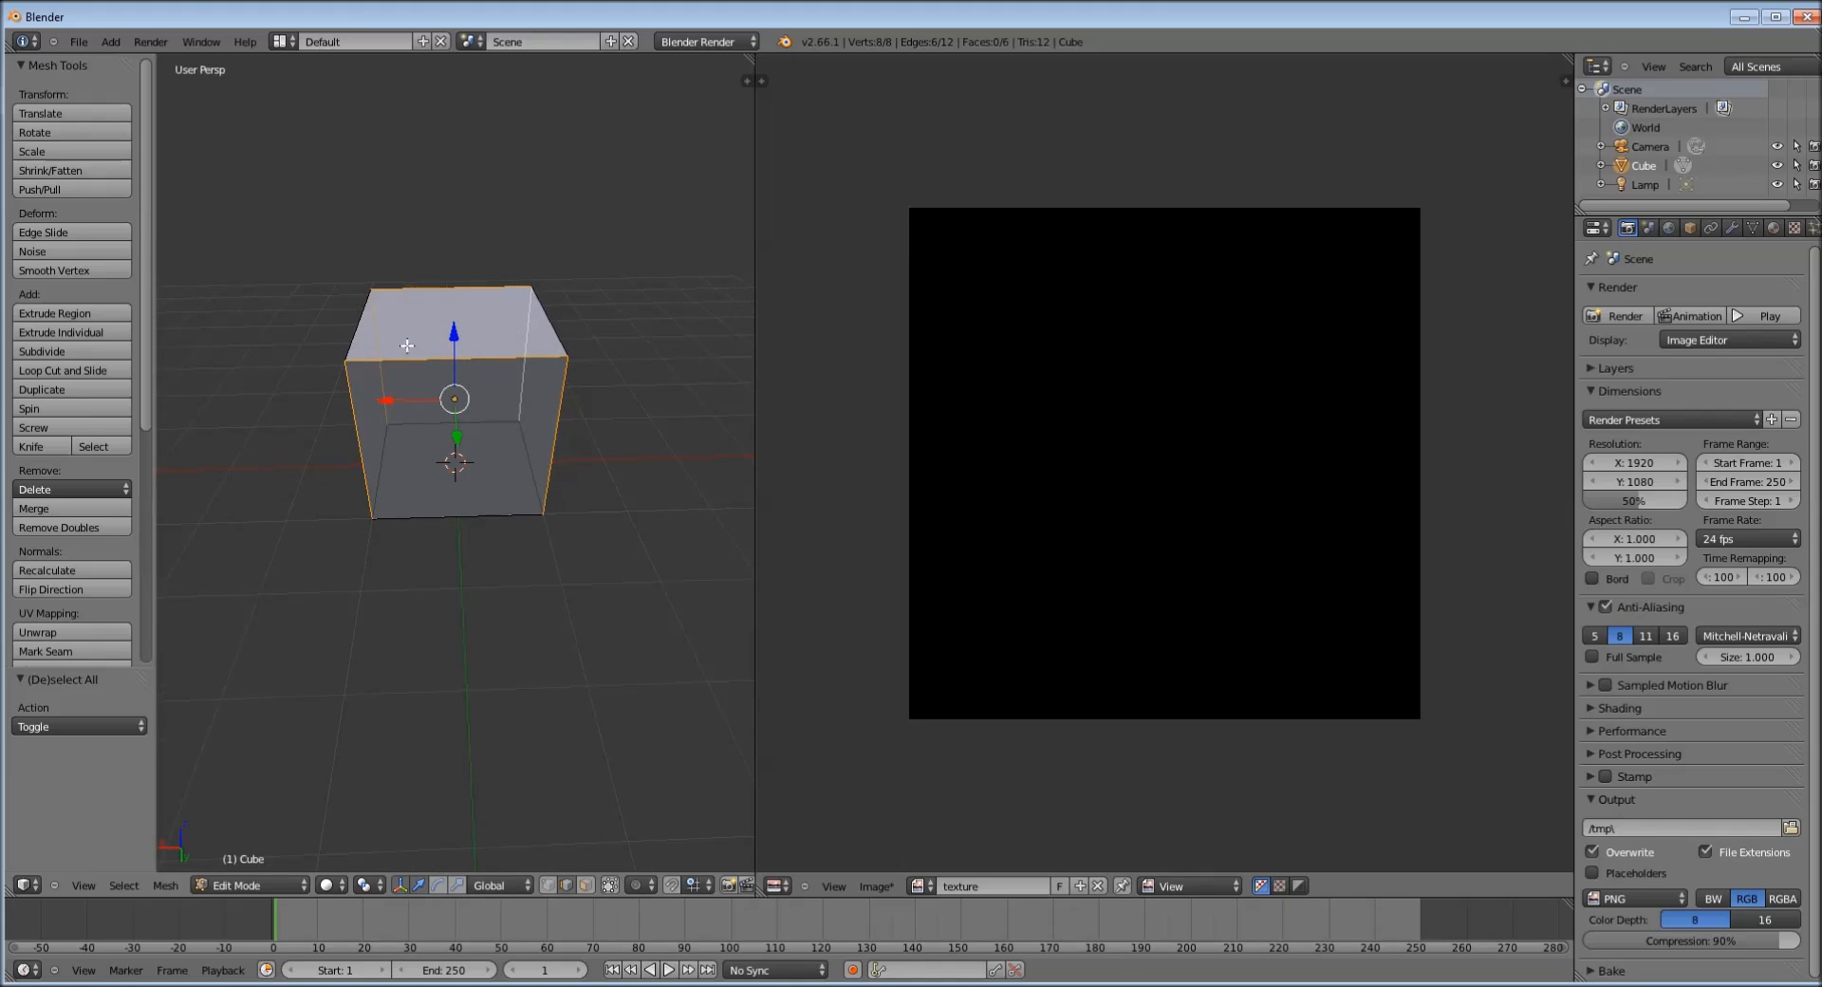
{"action": "middle_click_drag", "start_coordinate": [530, 429], "coordinate": [529, 302]}
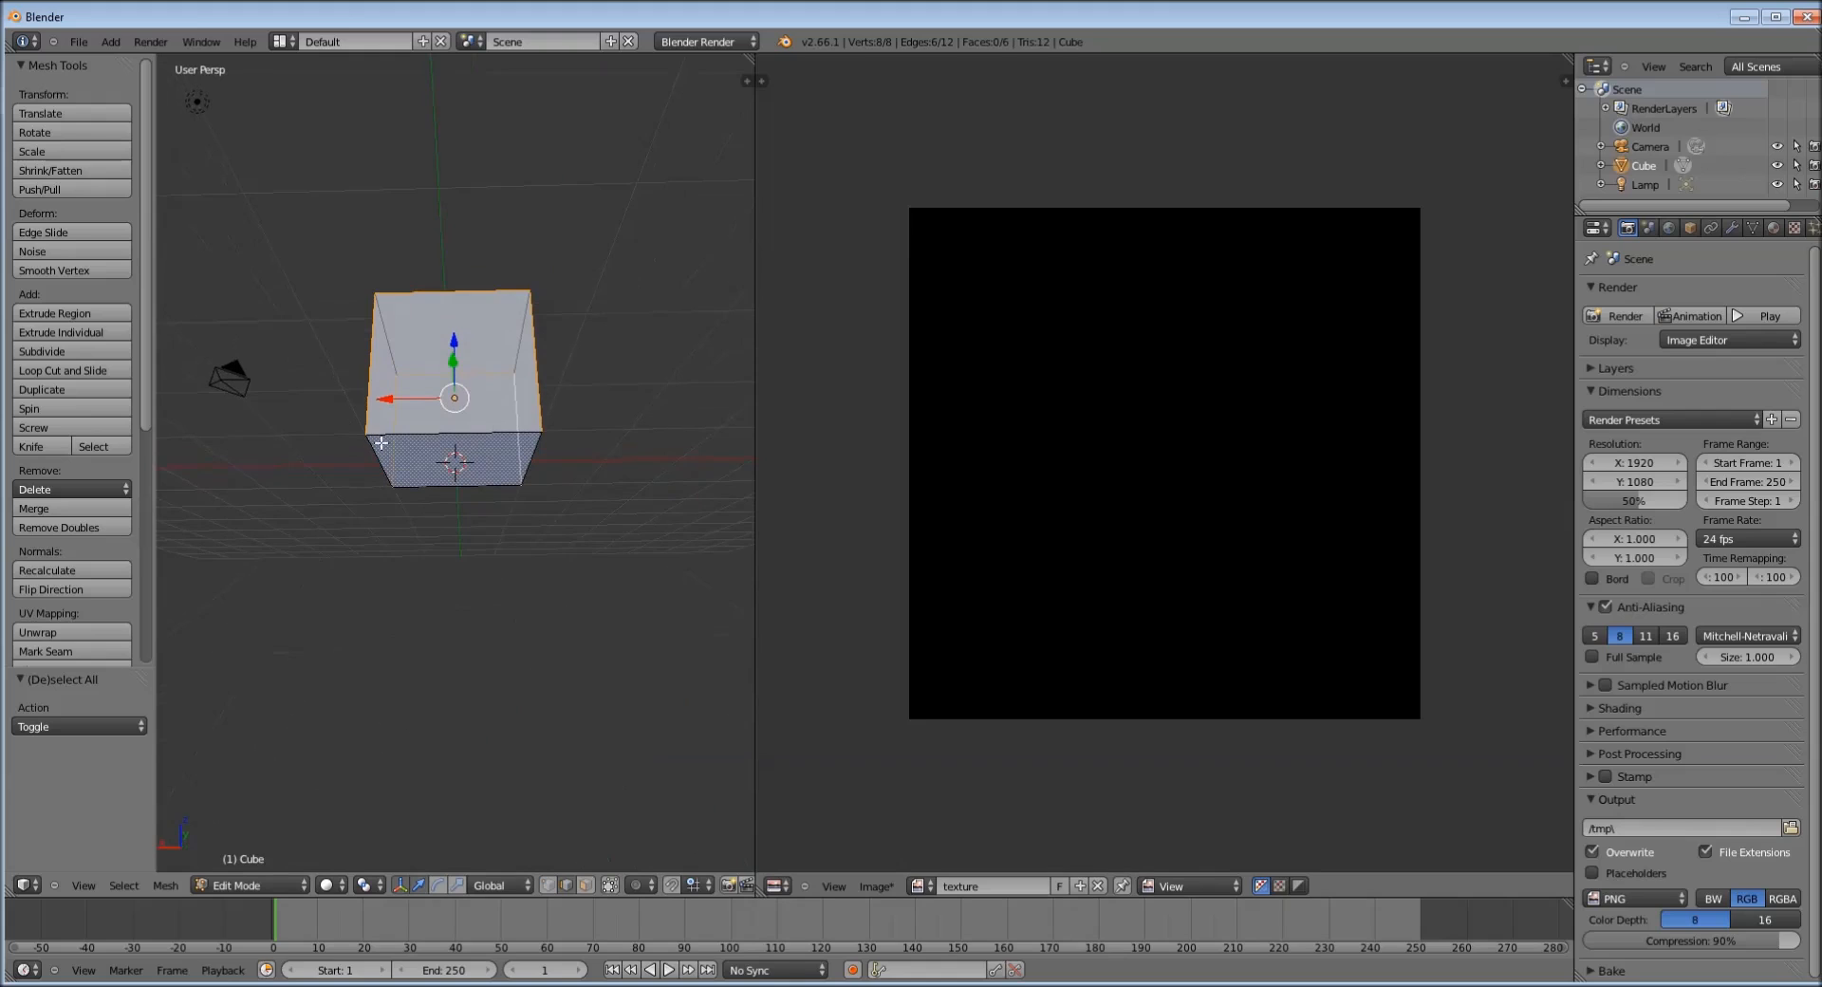
{"action": "middle_click_drag", "start_coordinate": [683, 445], "coordinate": [439, 467]}
{"action": "middle_click_drag", "start_coordinate": [609, 392], "coordinate": [612, 507]}
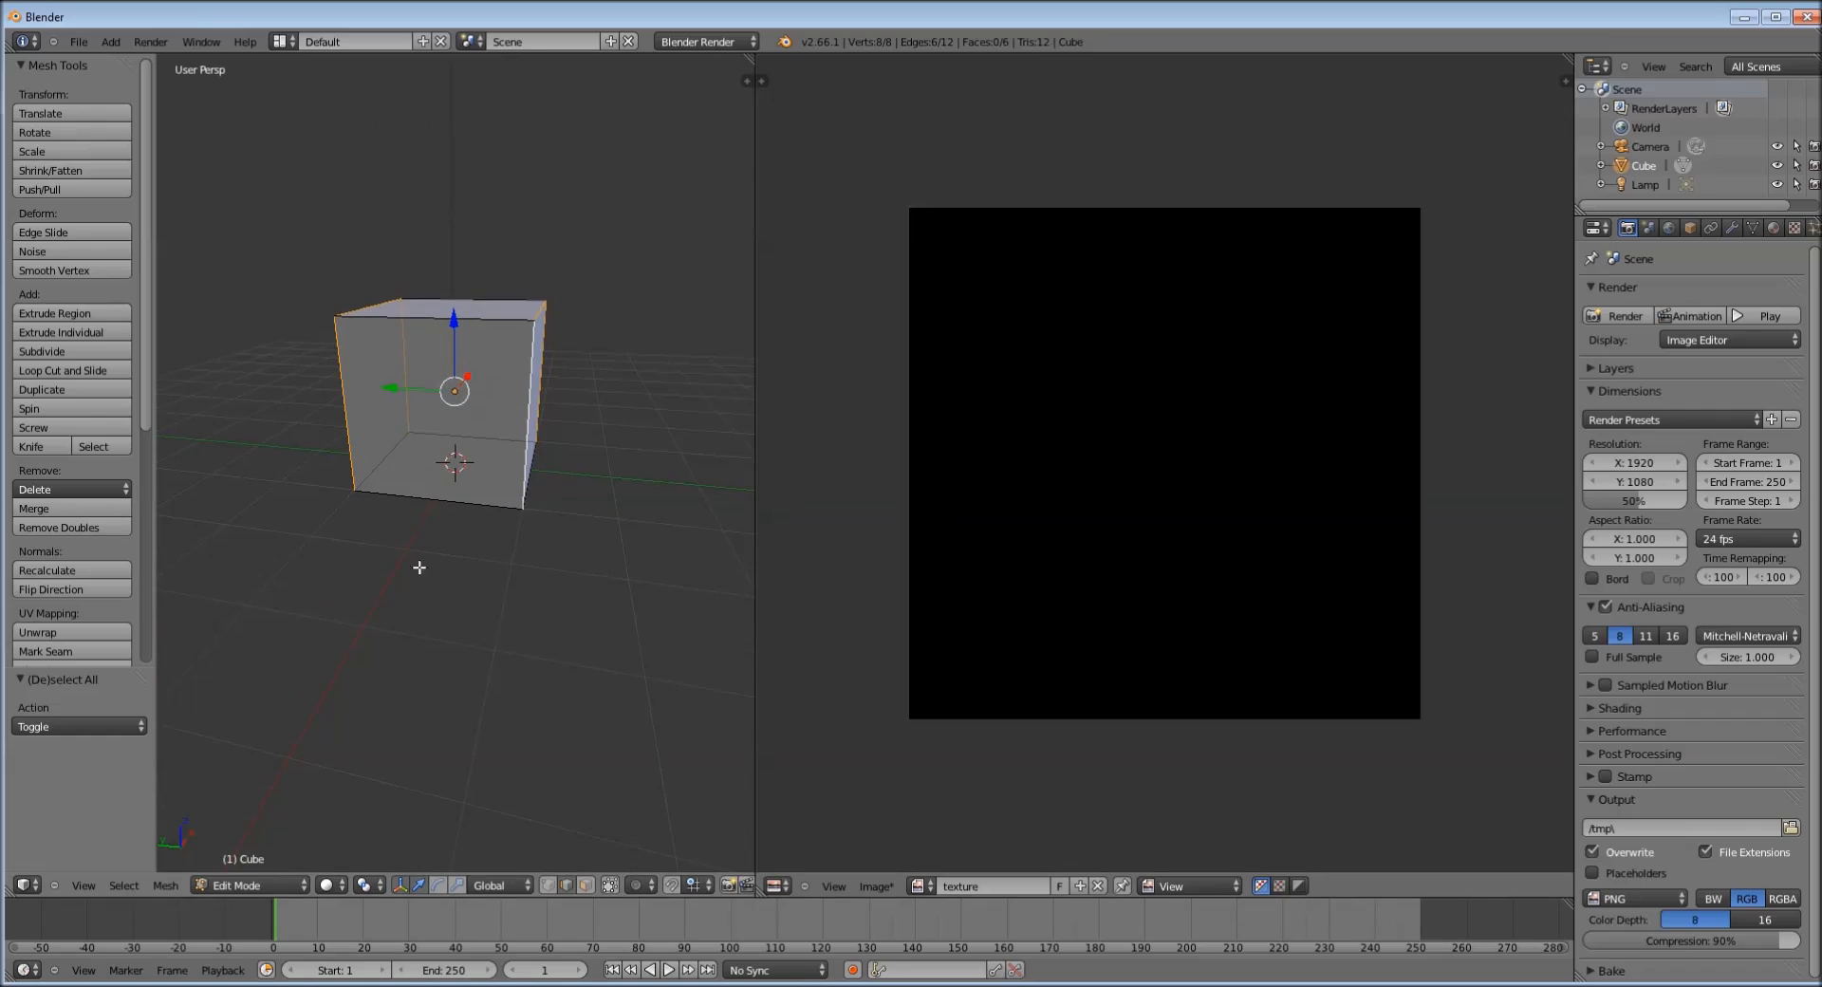
{"action": "middle_click_drag", "start_coordinate": [524, 565], "coordinate": [626, 569]}
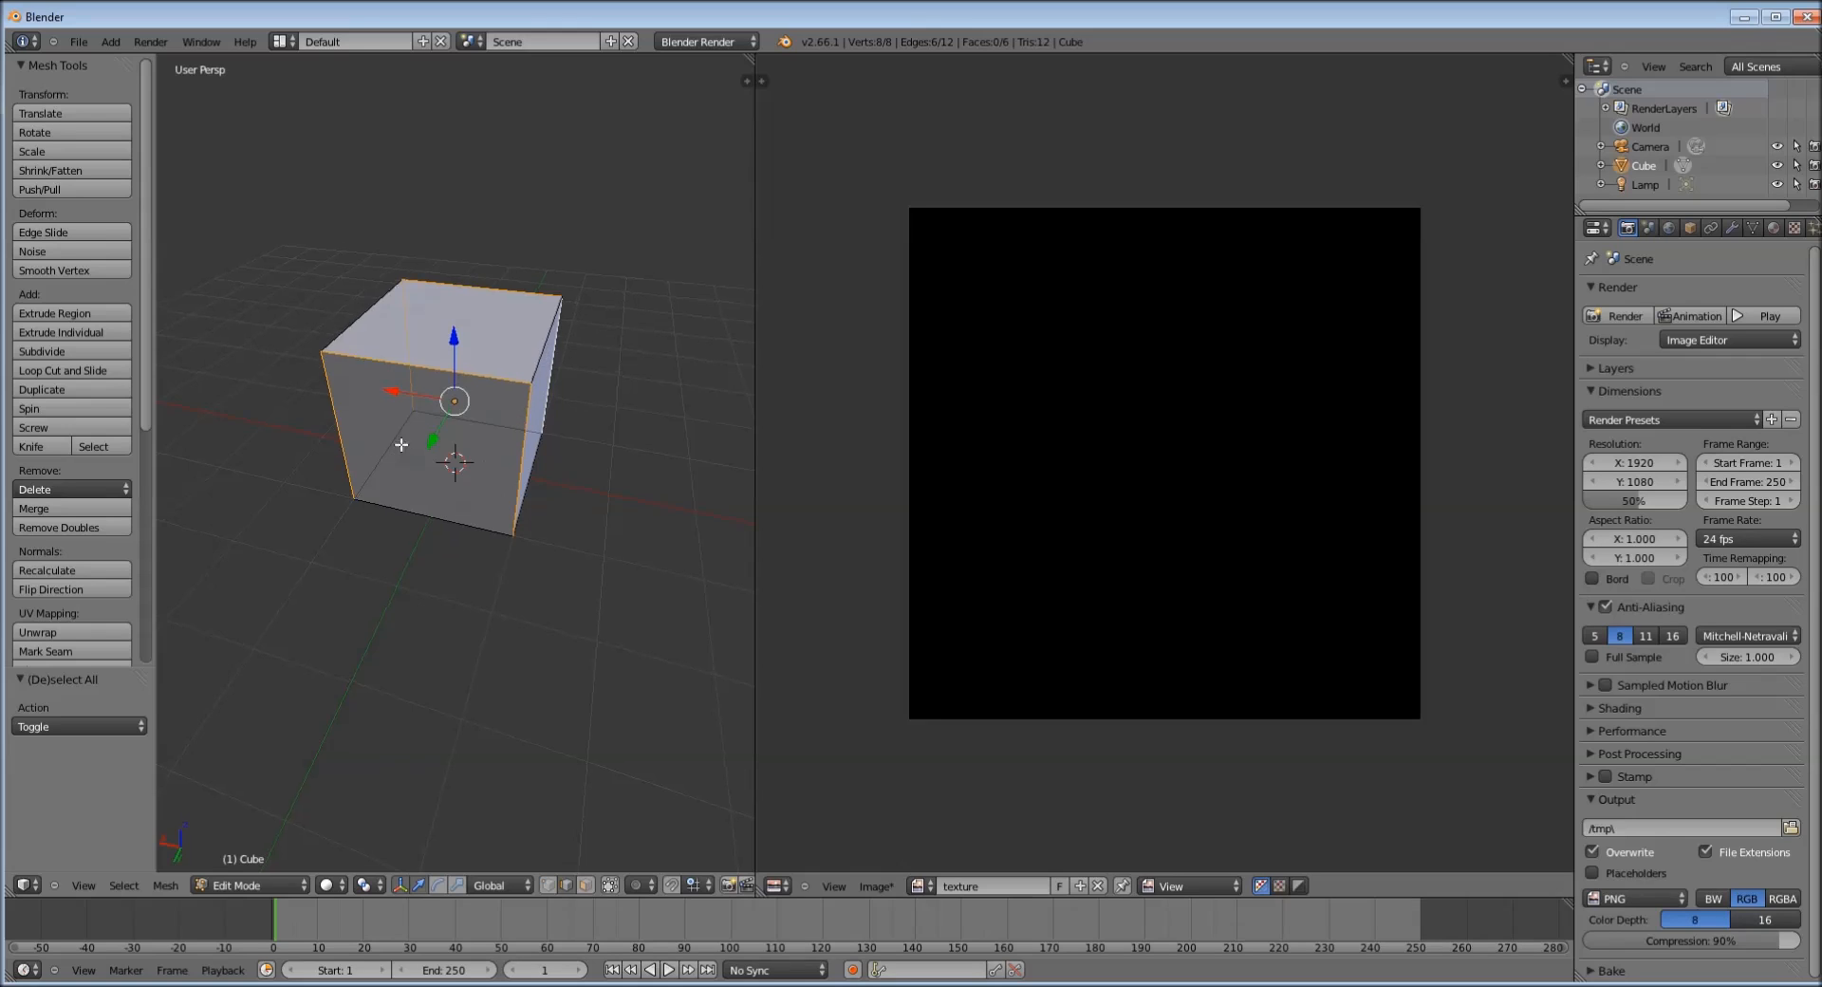
{"action": "middle_click_drag", "start_coordinate": [405, 454], "coordinate": [429, 410]}
{"action": "mouse_move", "coordinate": [479, 603]}
{"action": "middle_mouse_down"}
{"action": "mouse_move", "coordinate": [550, 664]}
{"action": "mouse_move", "coordinate": [472, 635]}
{"action": "mouse_move", "coordinate": [463, 601]}
{"action": "middle_mouse_up"}
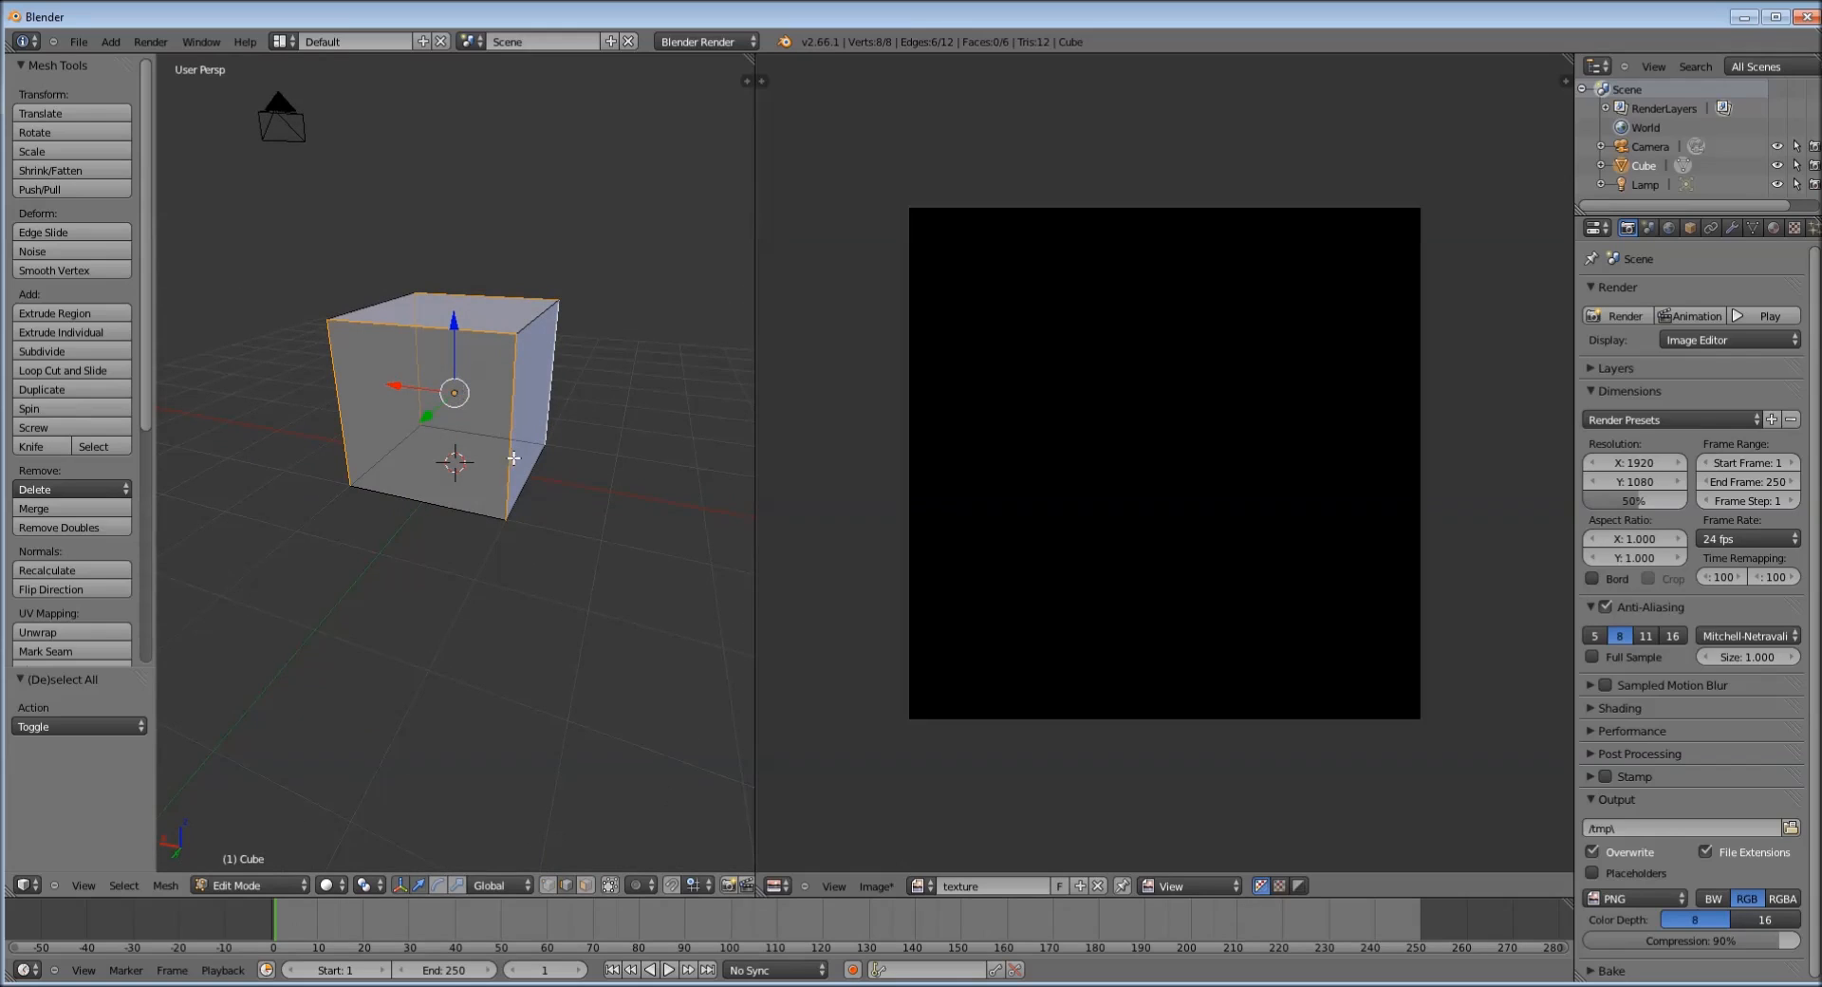
Add a third edge of the top face to the selection and mark the selected edges as seams
{"action": "right_click", "coordinate": [537, 317], "text": "shift"}
{"action": "mouse_move", "coordinate": [477, 432]}
{"action": "middle_mouse_down"}
{"action": "mouse_move", "coordinate": [489, 423]}
{"action": "mouse_move", "coordinate": [455, 398]}
{"action": "mouse_move", "coordinate": [446, 447]}
{"action": "mouse_move", "coordinate": [513, 423]}
{"action": "mouse_move", "coordinate": [471, 427]}
{"action": "middle_mouse_up"}
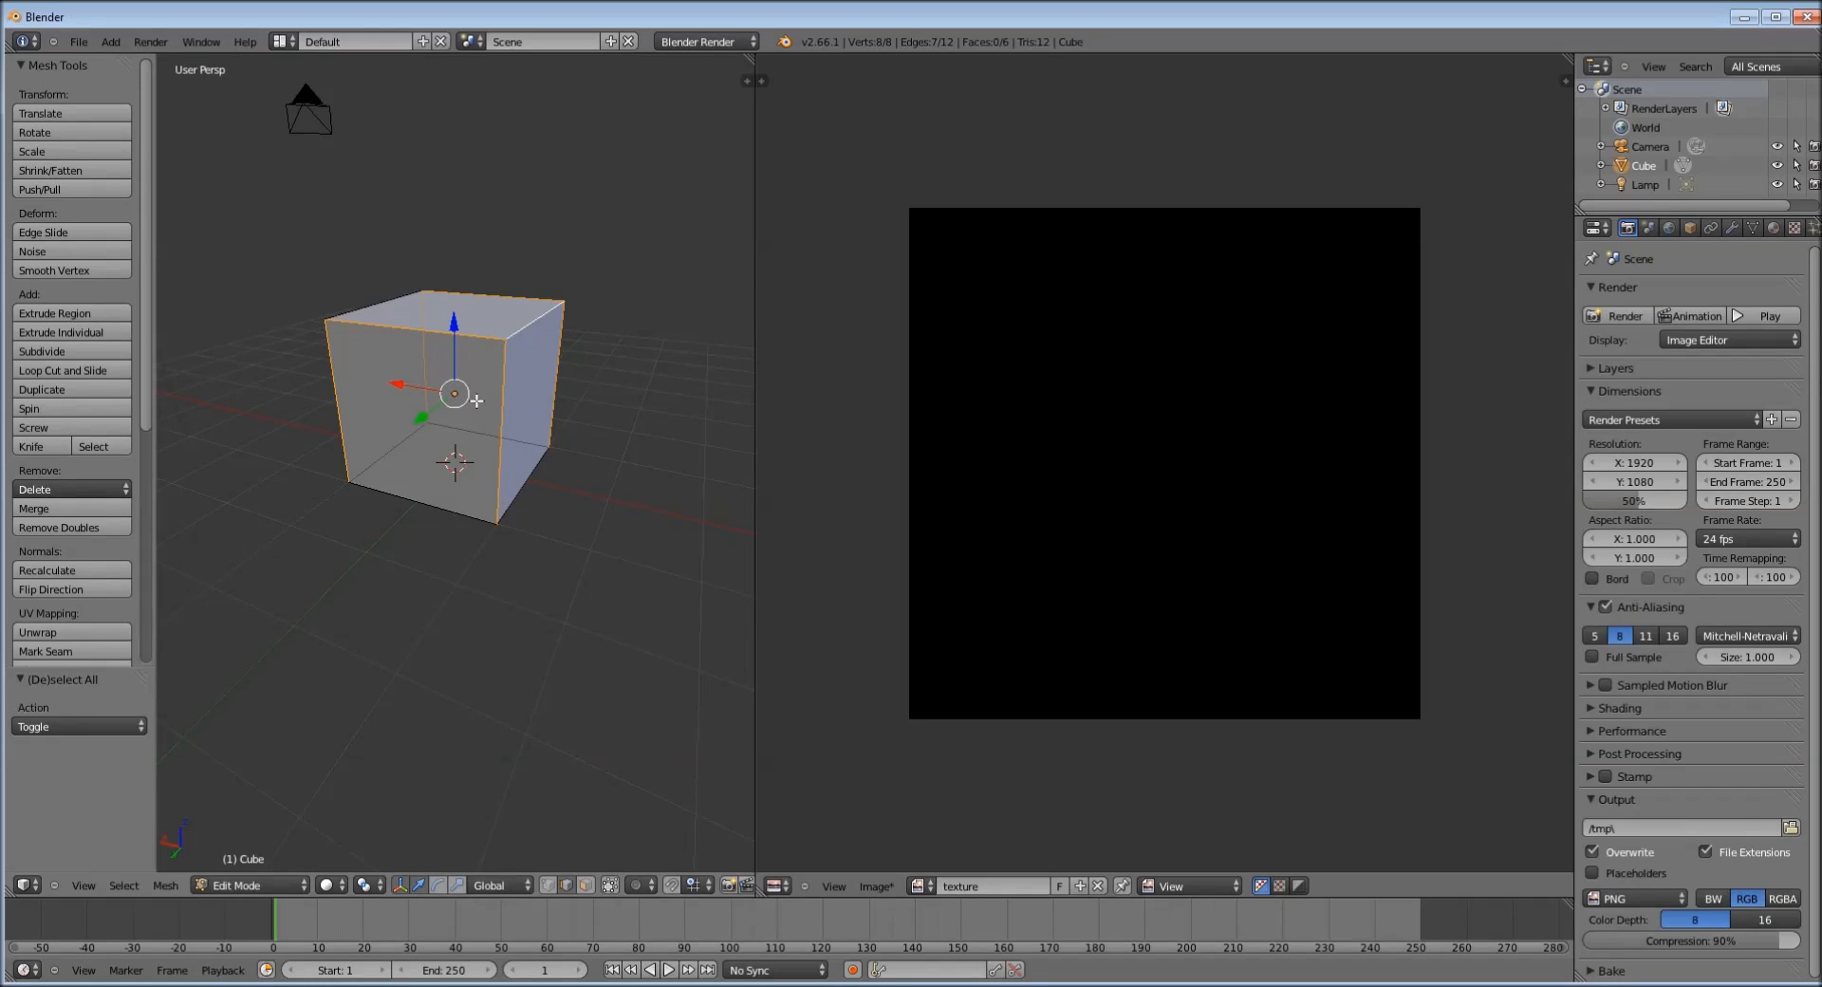
{"action": "mouse_move", "coordinate": [383, 413]}
{"action": "middle_mouse_down"}
{"action": "mouse_move", "coordinate": [493, 441]}
{"action": "mouse_move", "coordinate": [643, 407]}
{"action": "mouse_move", "coordinate": [536, 442]}
{"action": "mouse_move", "coordinate": [322, 411]}
{"action": "mouse_move", "coordinate": [351, 432]}
{"action": "mouse_move", "coordinate": [376, 412]}
{"action": "middle_mouse_up"}
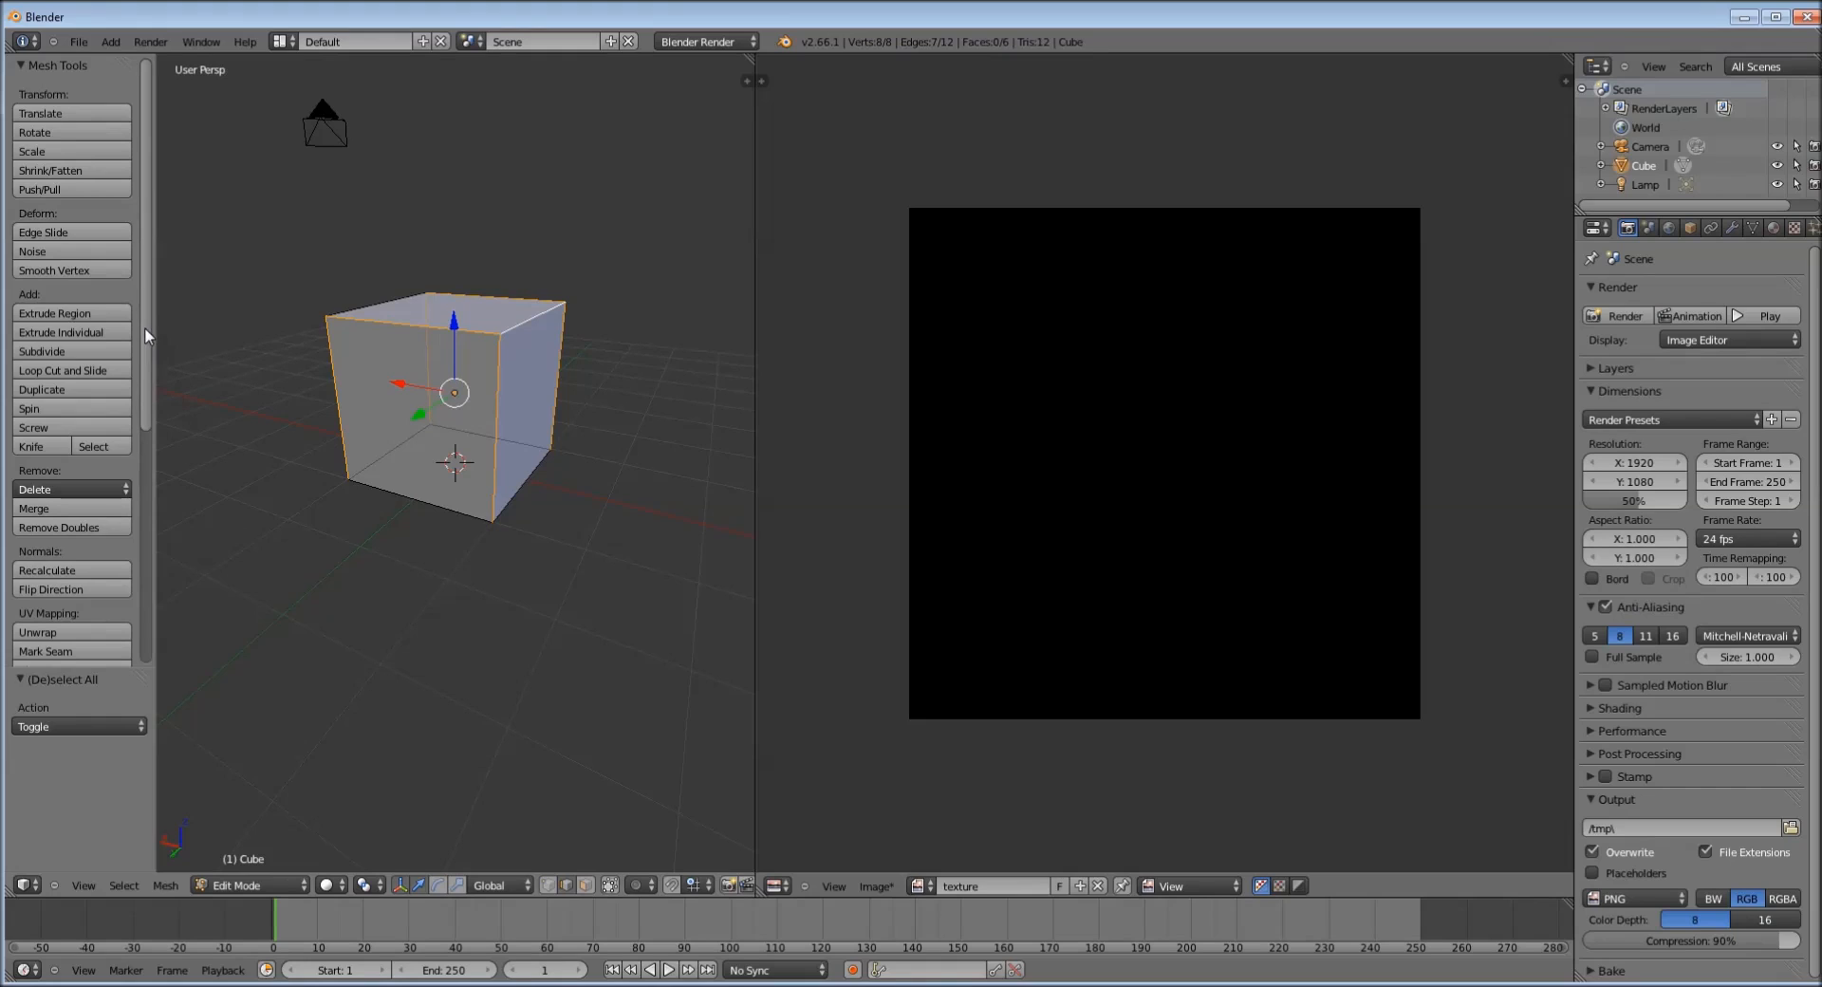
{"action": "left_click_drag", "start_coordinate": [145, 326], "coordinate": [159, 441]}
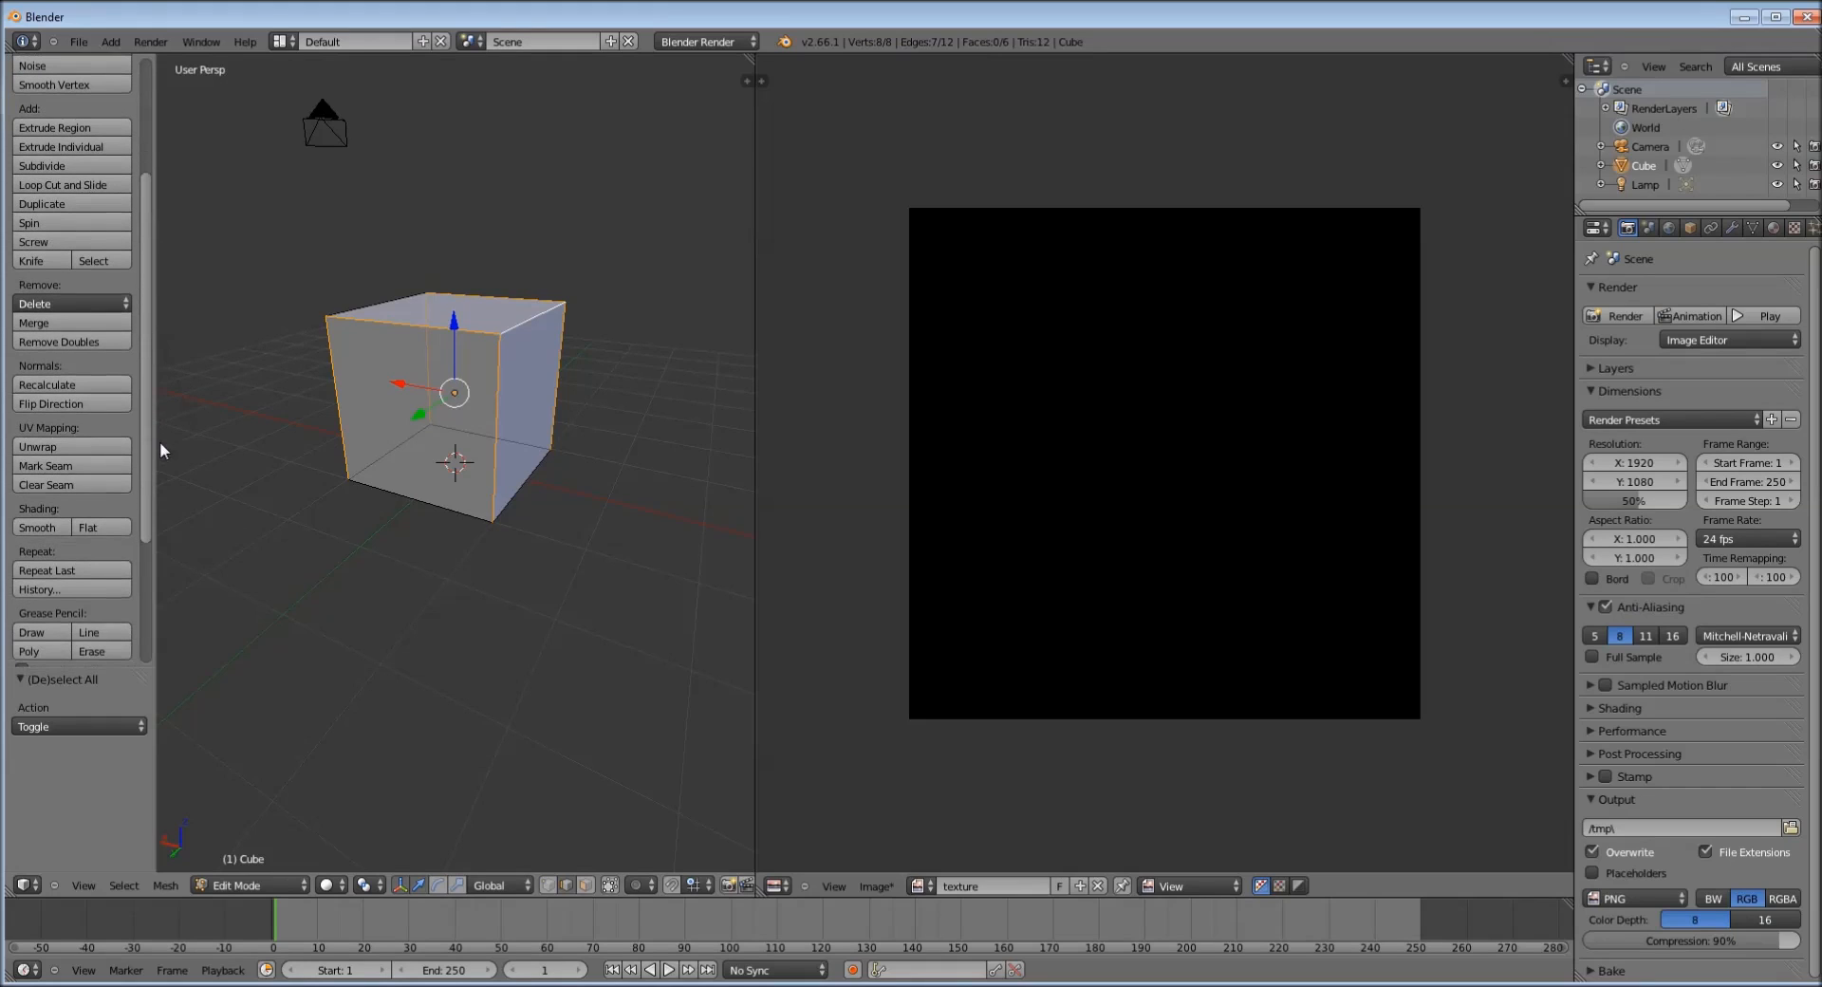
{"action": "right_click", "coordinate": [71, 467]}
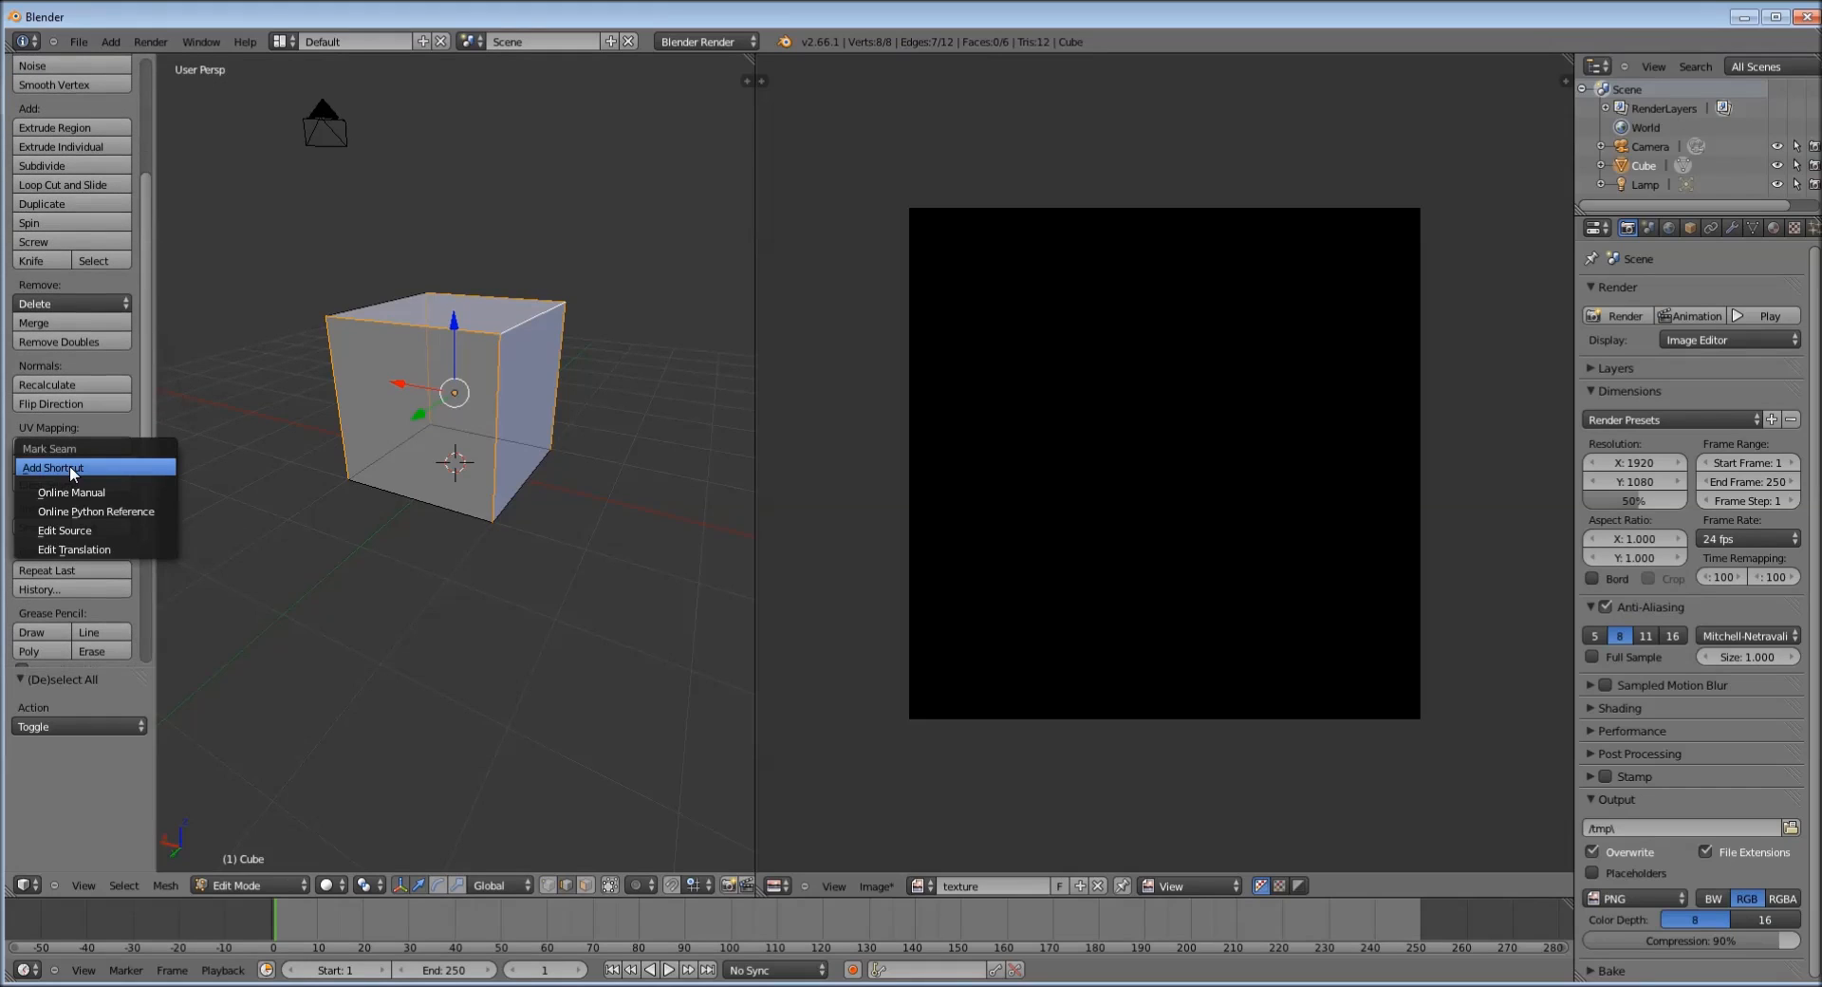
{"action": "left_click", "coordinate": [63, 468]}
{"action": "middle_click_drag", "start_coordinate": [529, 441], "coordinate": [507, 474]}
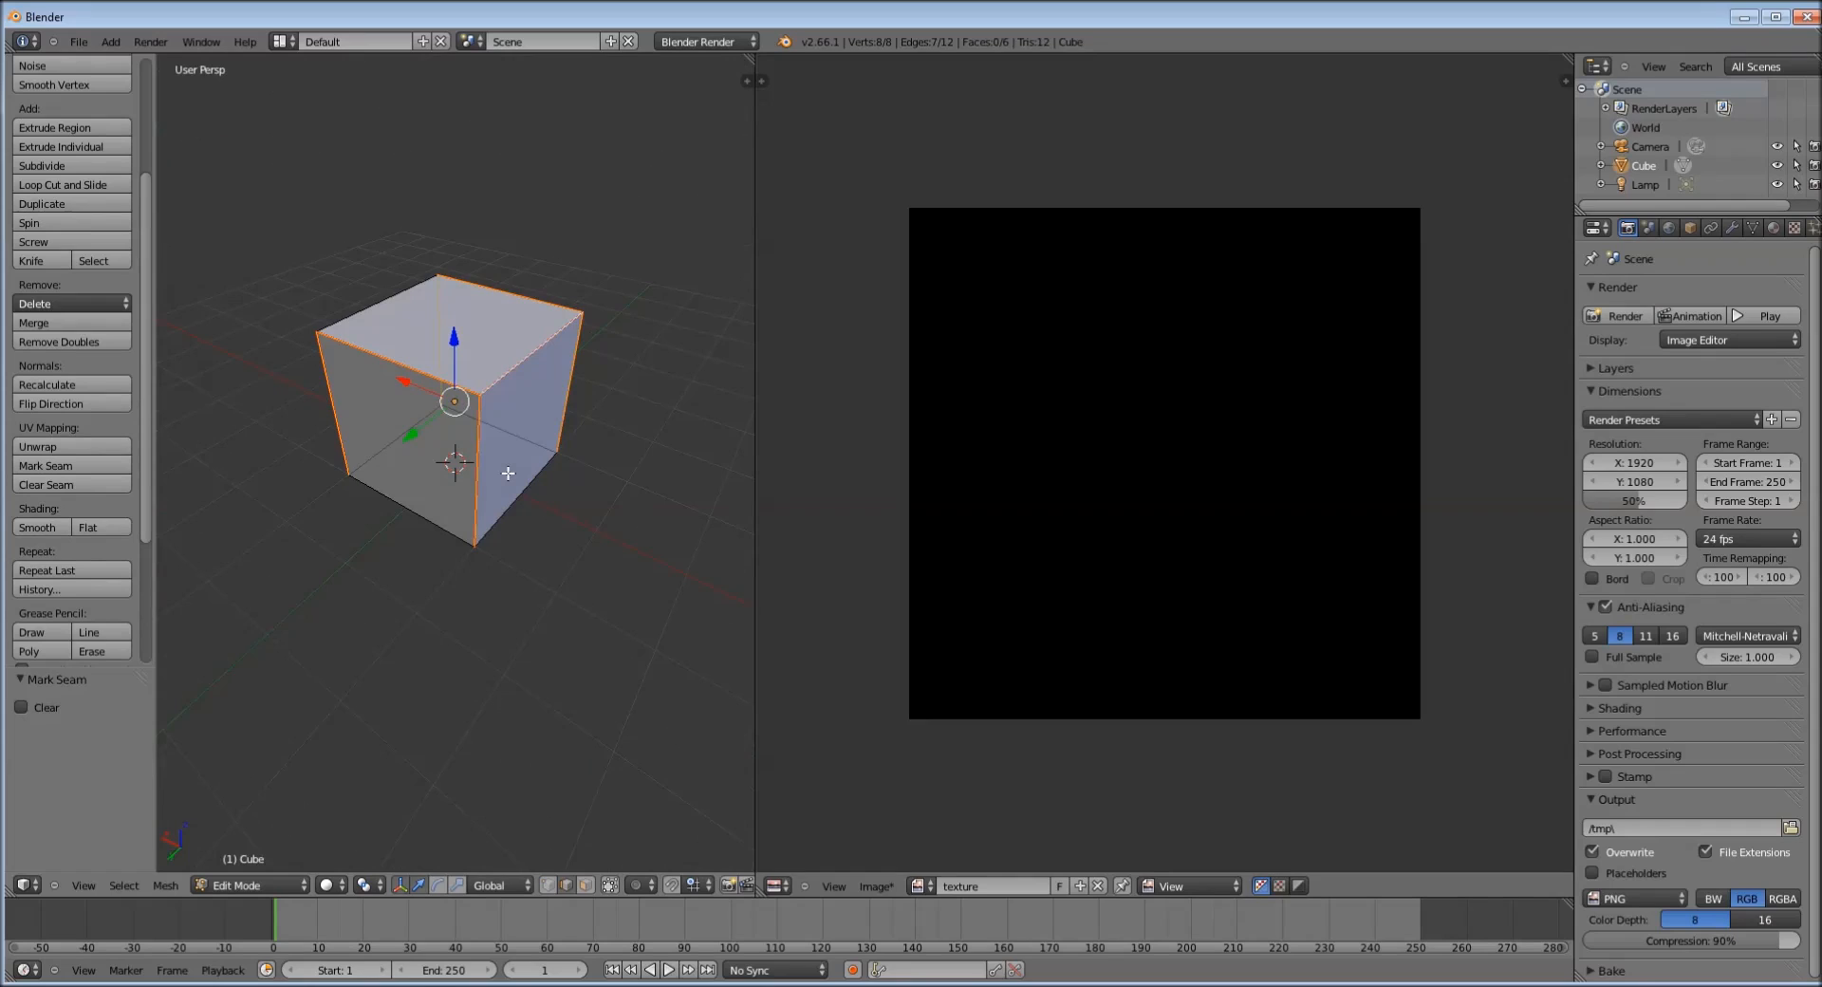
Select all of the cube's geometry and apply a standard UV Unwrap along the marked seams
{"action": "key", "text": "a"}
{"action": "key", "text": "a"}
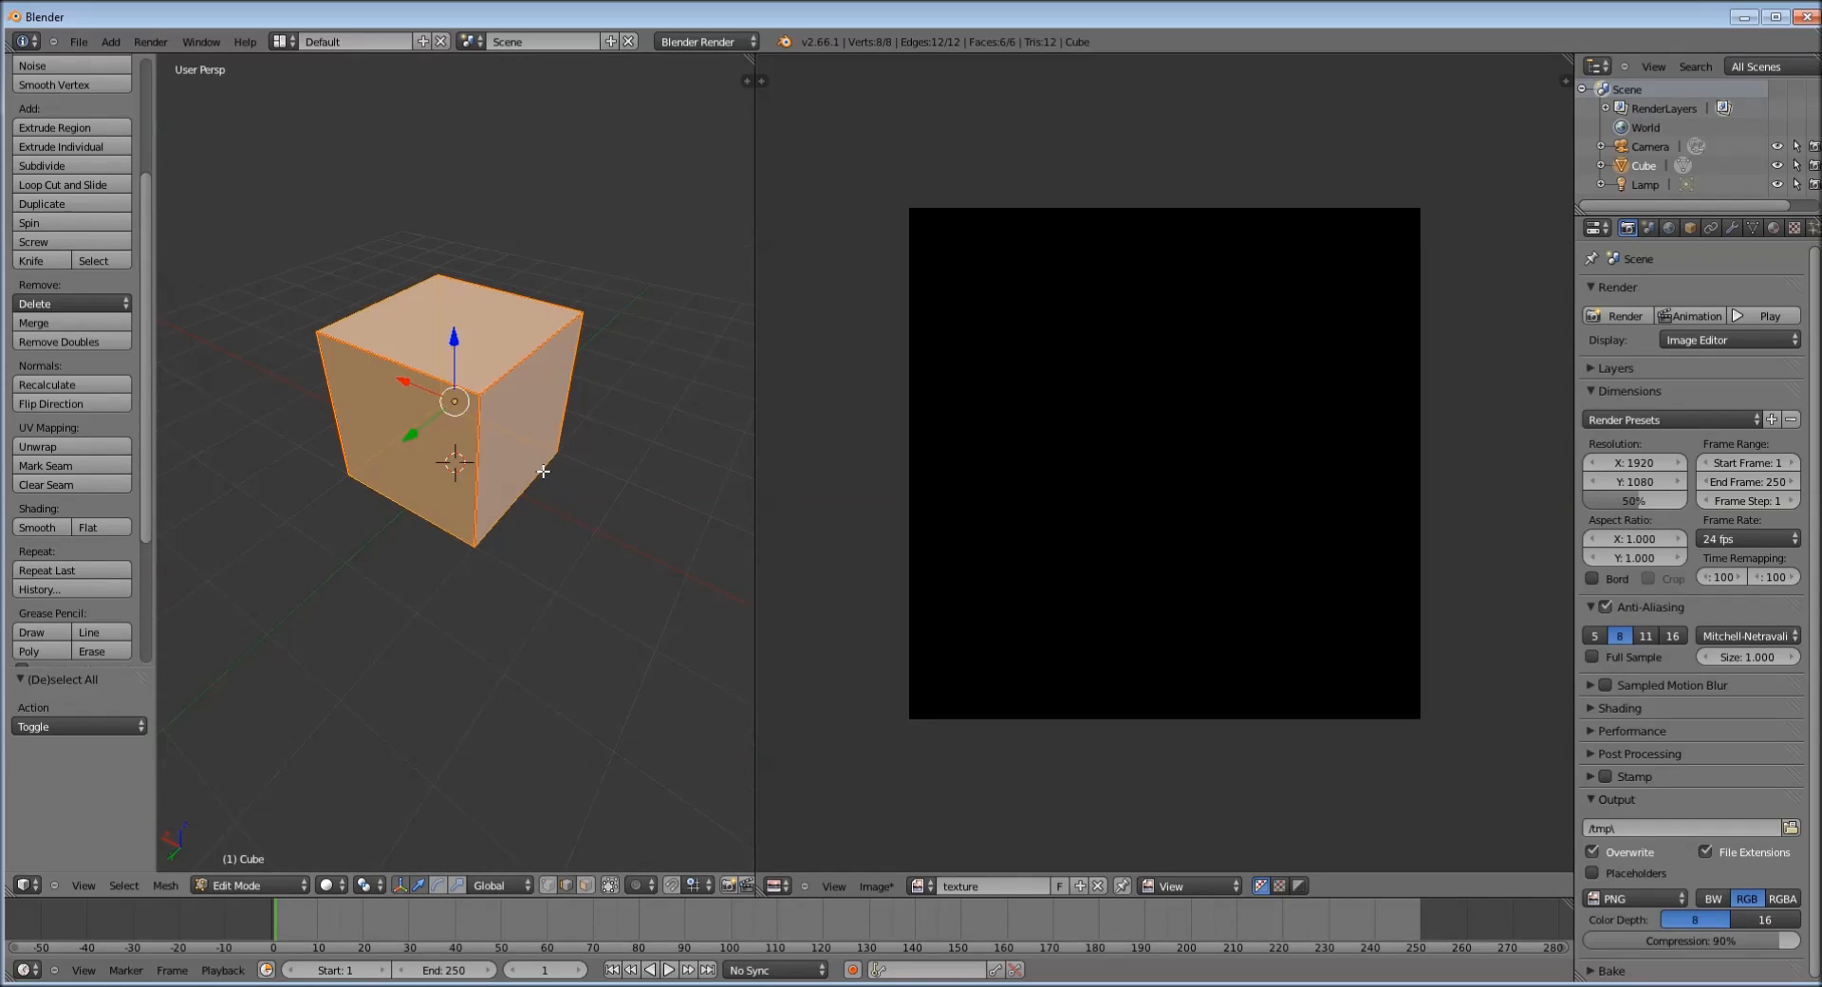
{"action": "middle_click_drag", "start_coordinate": [549, 473], "coordinate": [543, 468]}
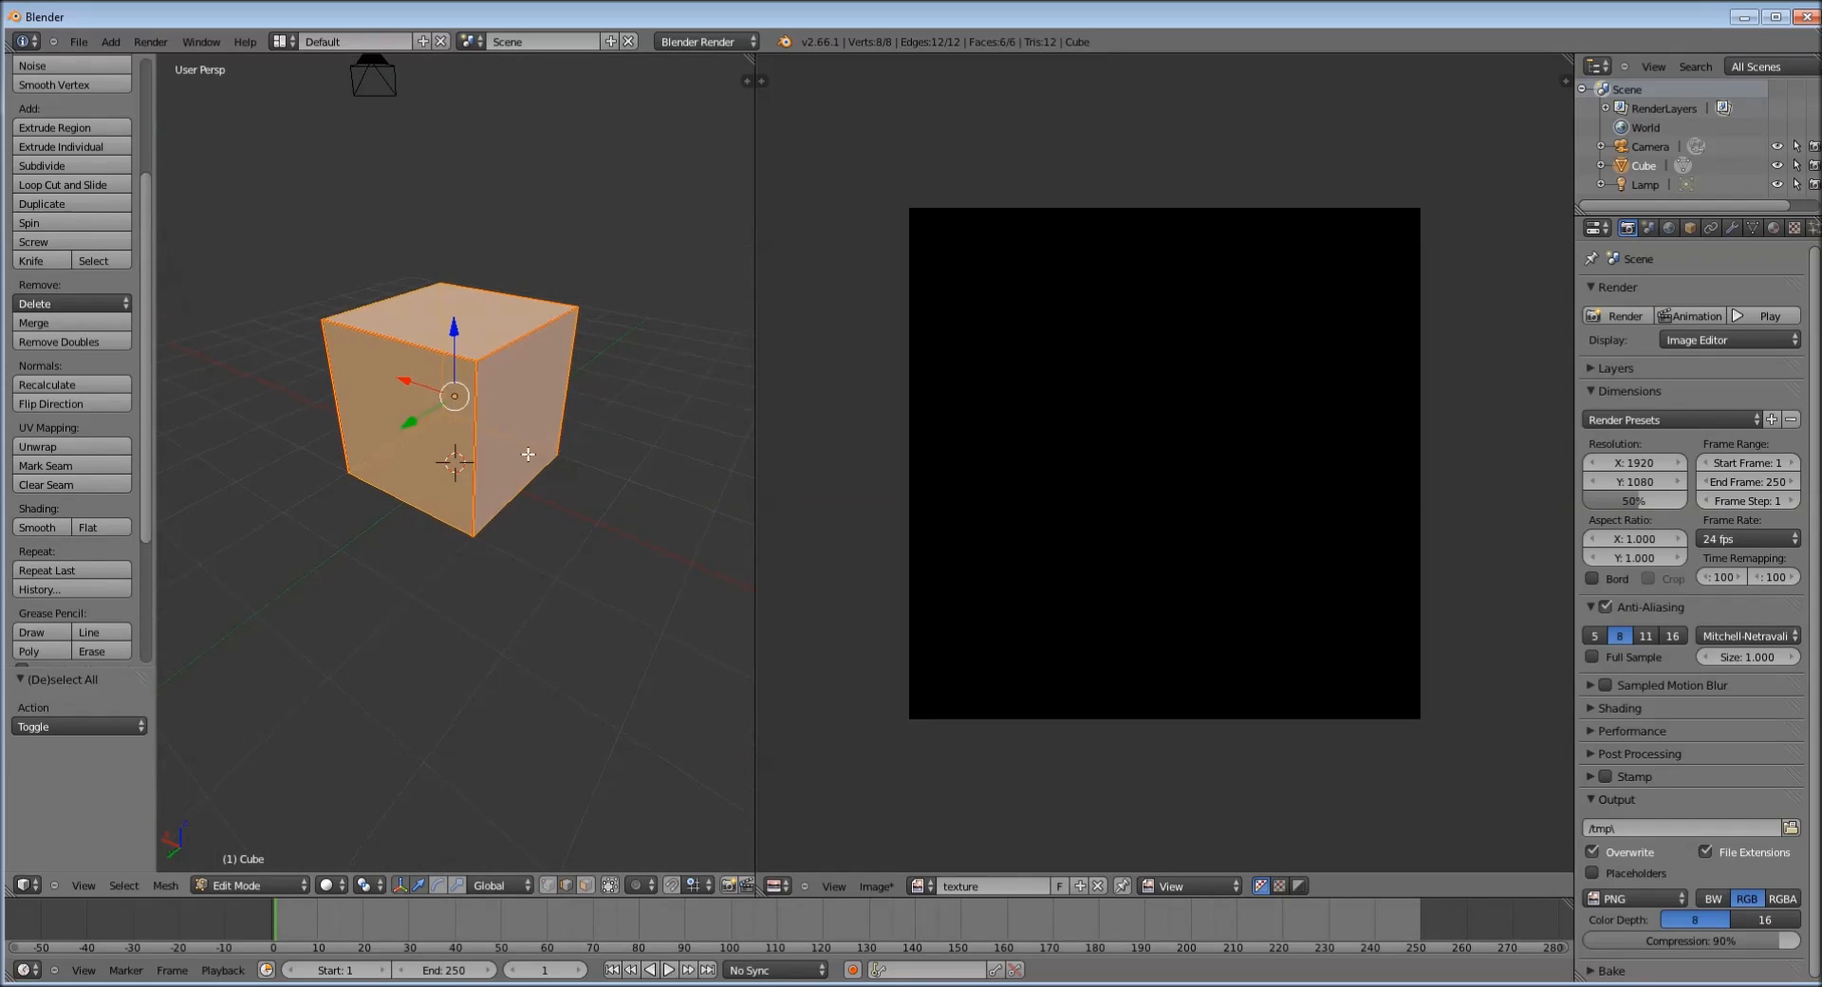
{"action": "key", "text": "u"}
{"action": "left_click", "coordinate": [524, 454]}
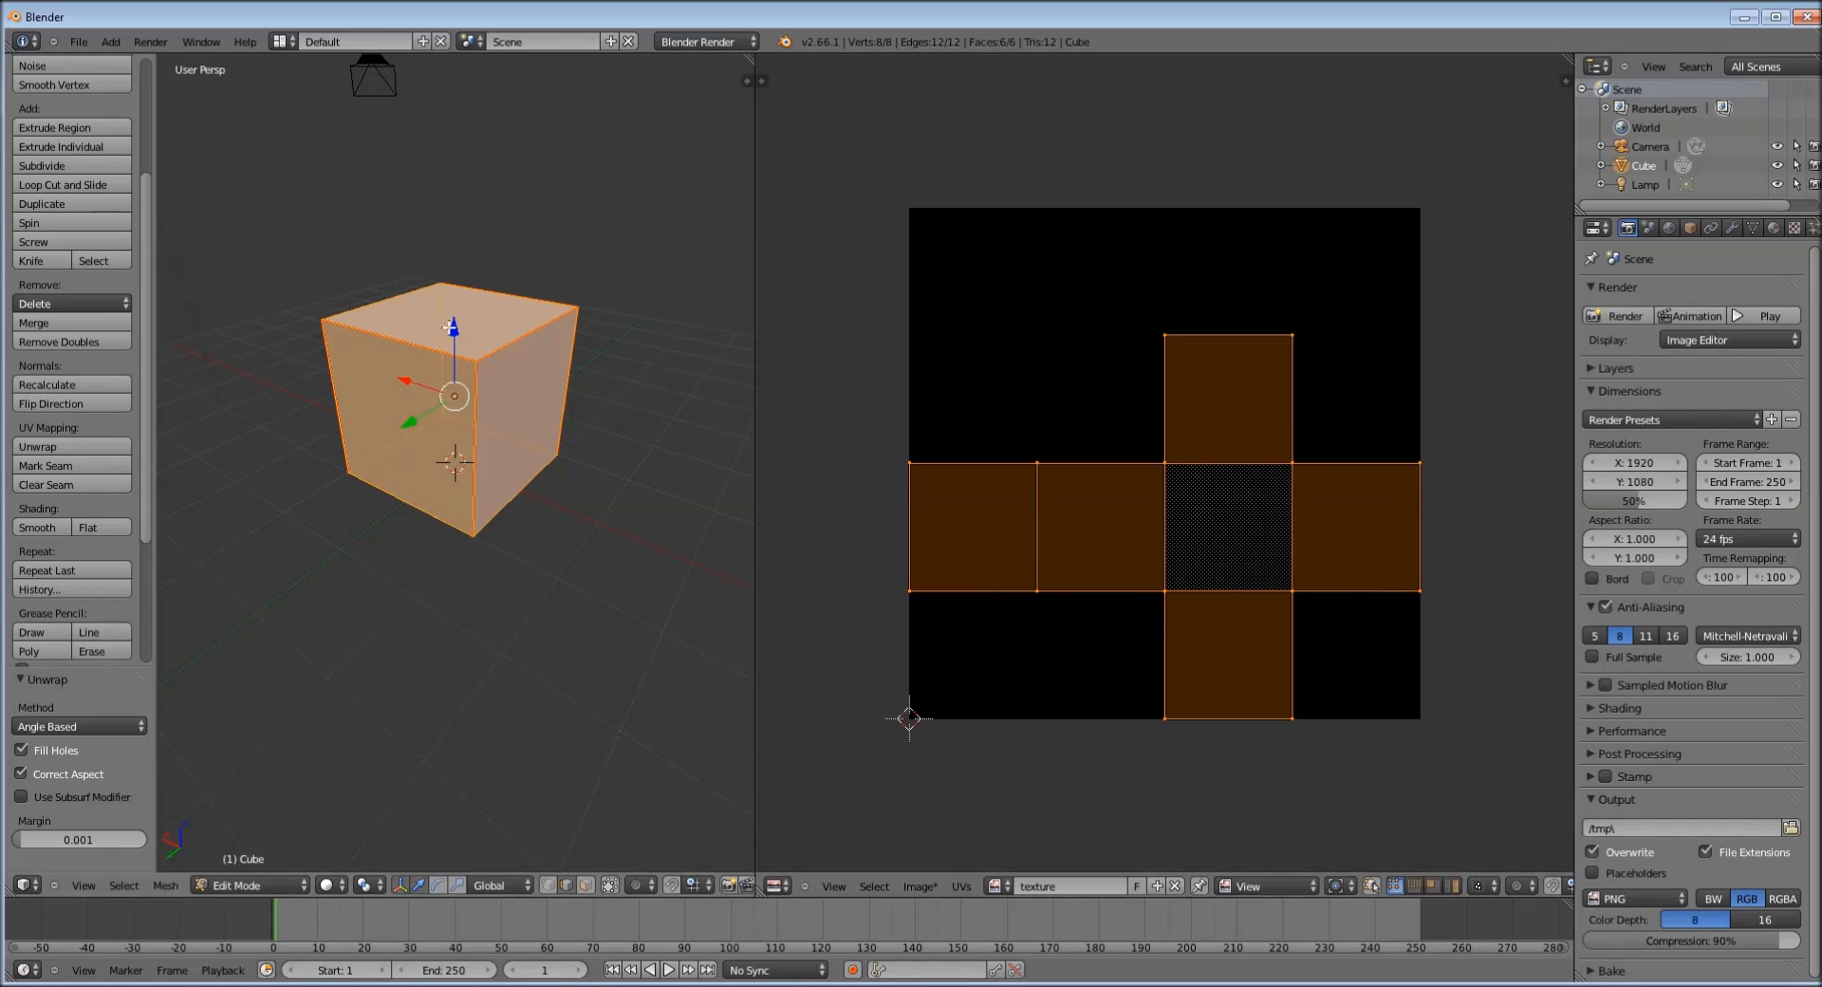
Set the 3D viewport shading to Texture, check the cube in Object Mode and return to Edit Mode
{"action": "left_click", "coordinate": [341, 891]}
{"action": "left_click", "coordinate": [353, 804]}
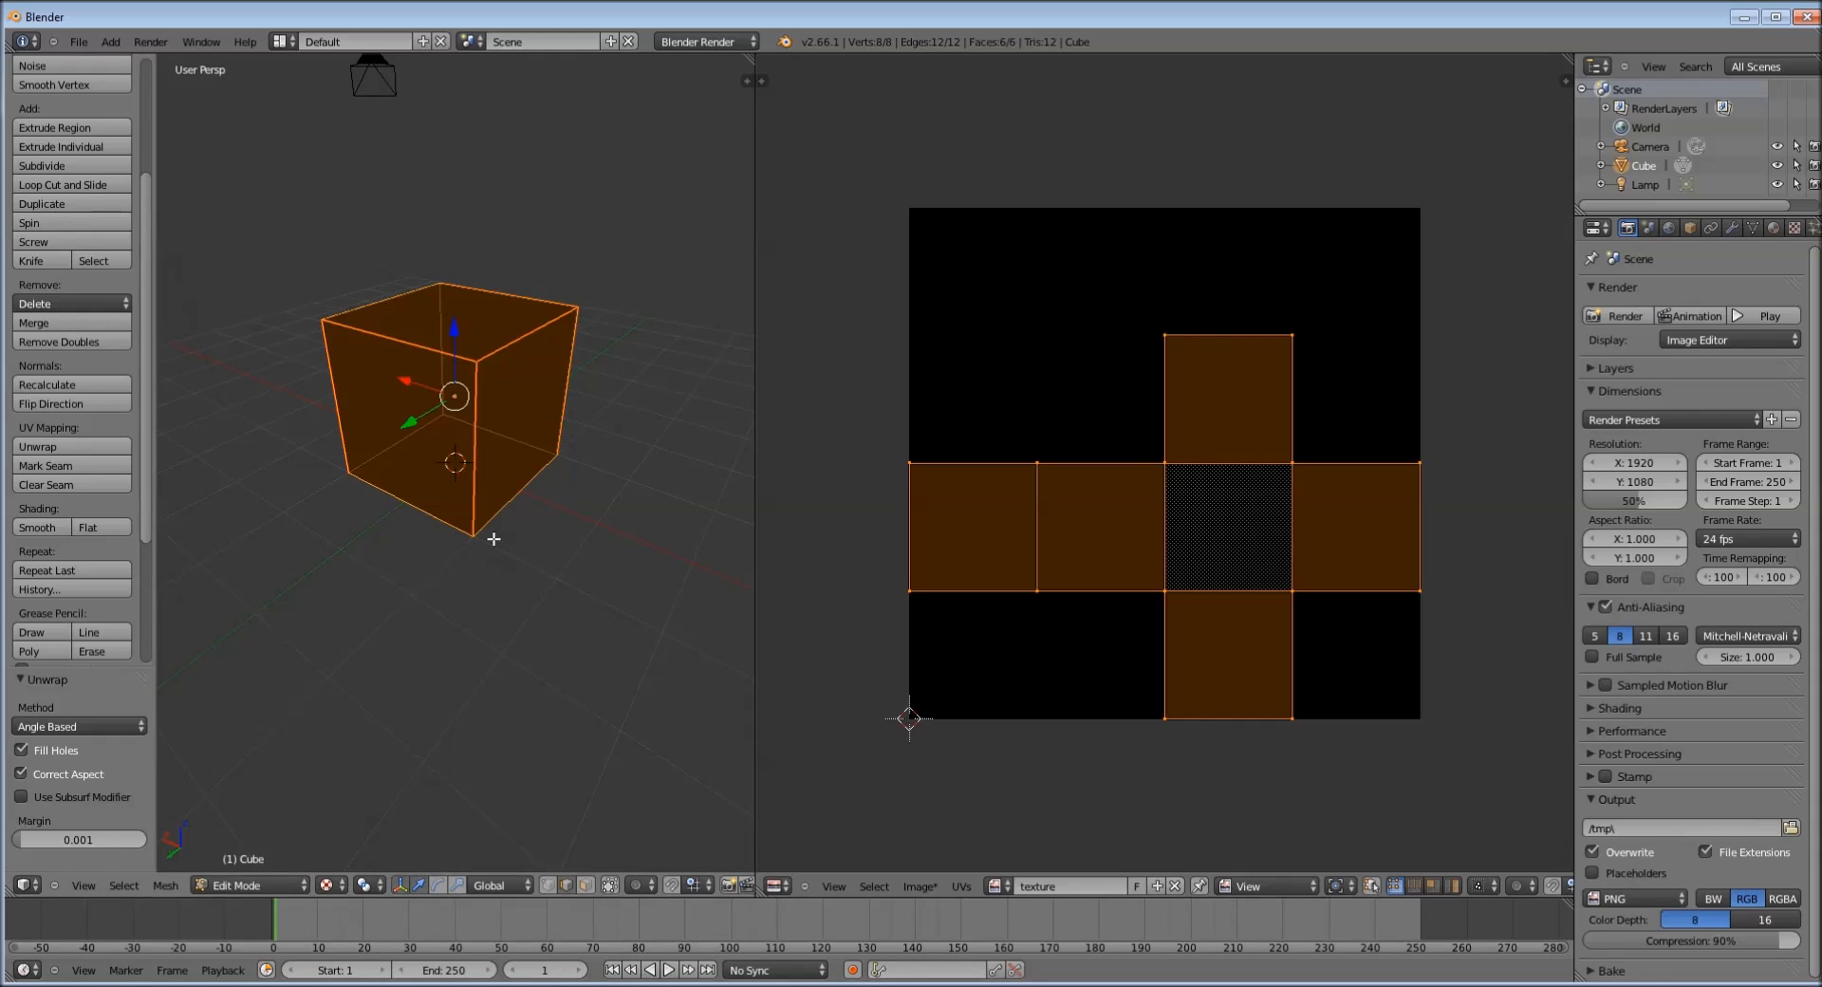
{"action": "key", "text": "Tab"}
{"action": "middle_click_drag", "start_coordinate": [492, 531], "coordinate": [528, 510]}
{"action": "key", "text": "Tab"}
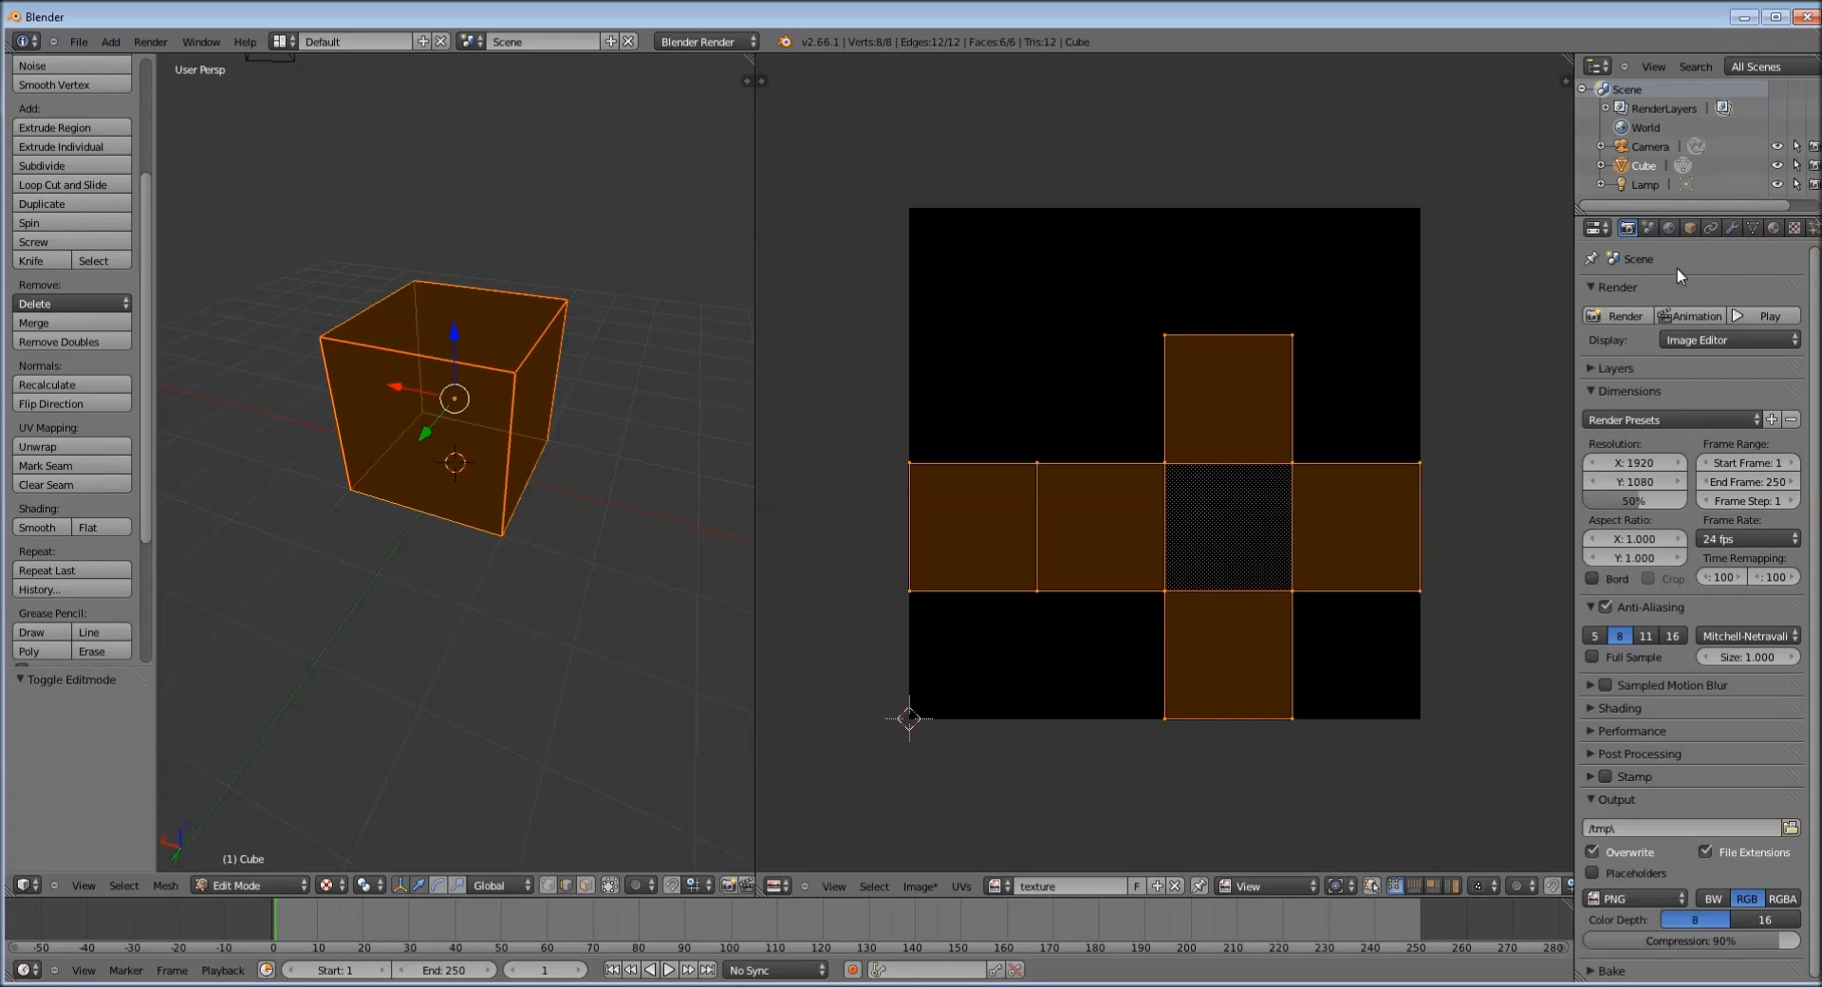
Review the cube's material and set its Tex texture type to Voronoi after trying Wood
{"action": "left_click", "coordinate": [1773, 229]}
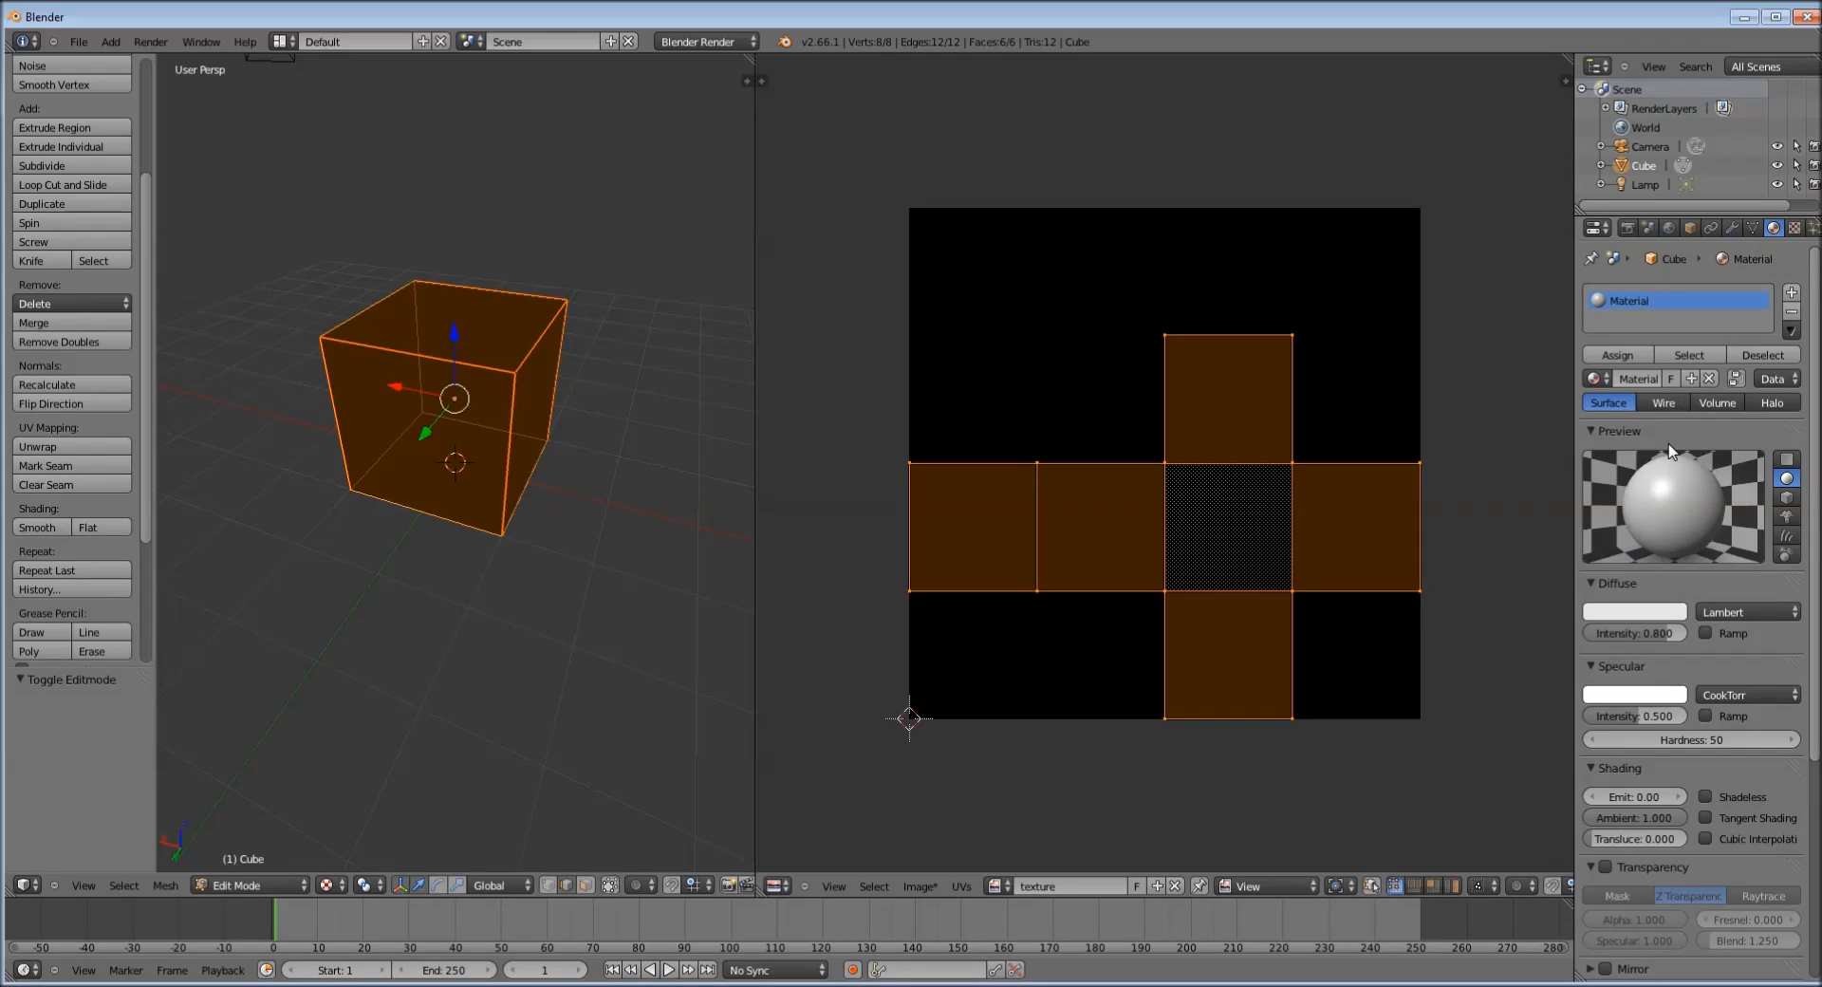
{"action": "left_click", "coordinate": [1794, 230]}
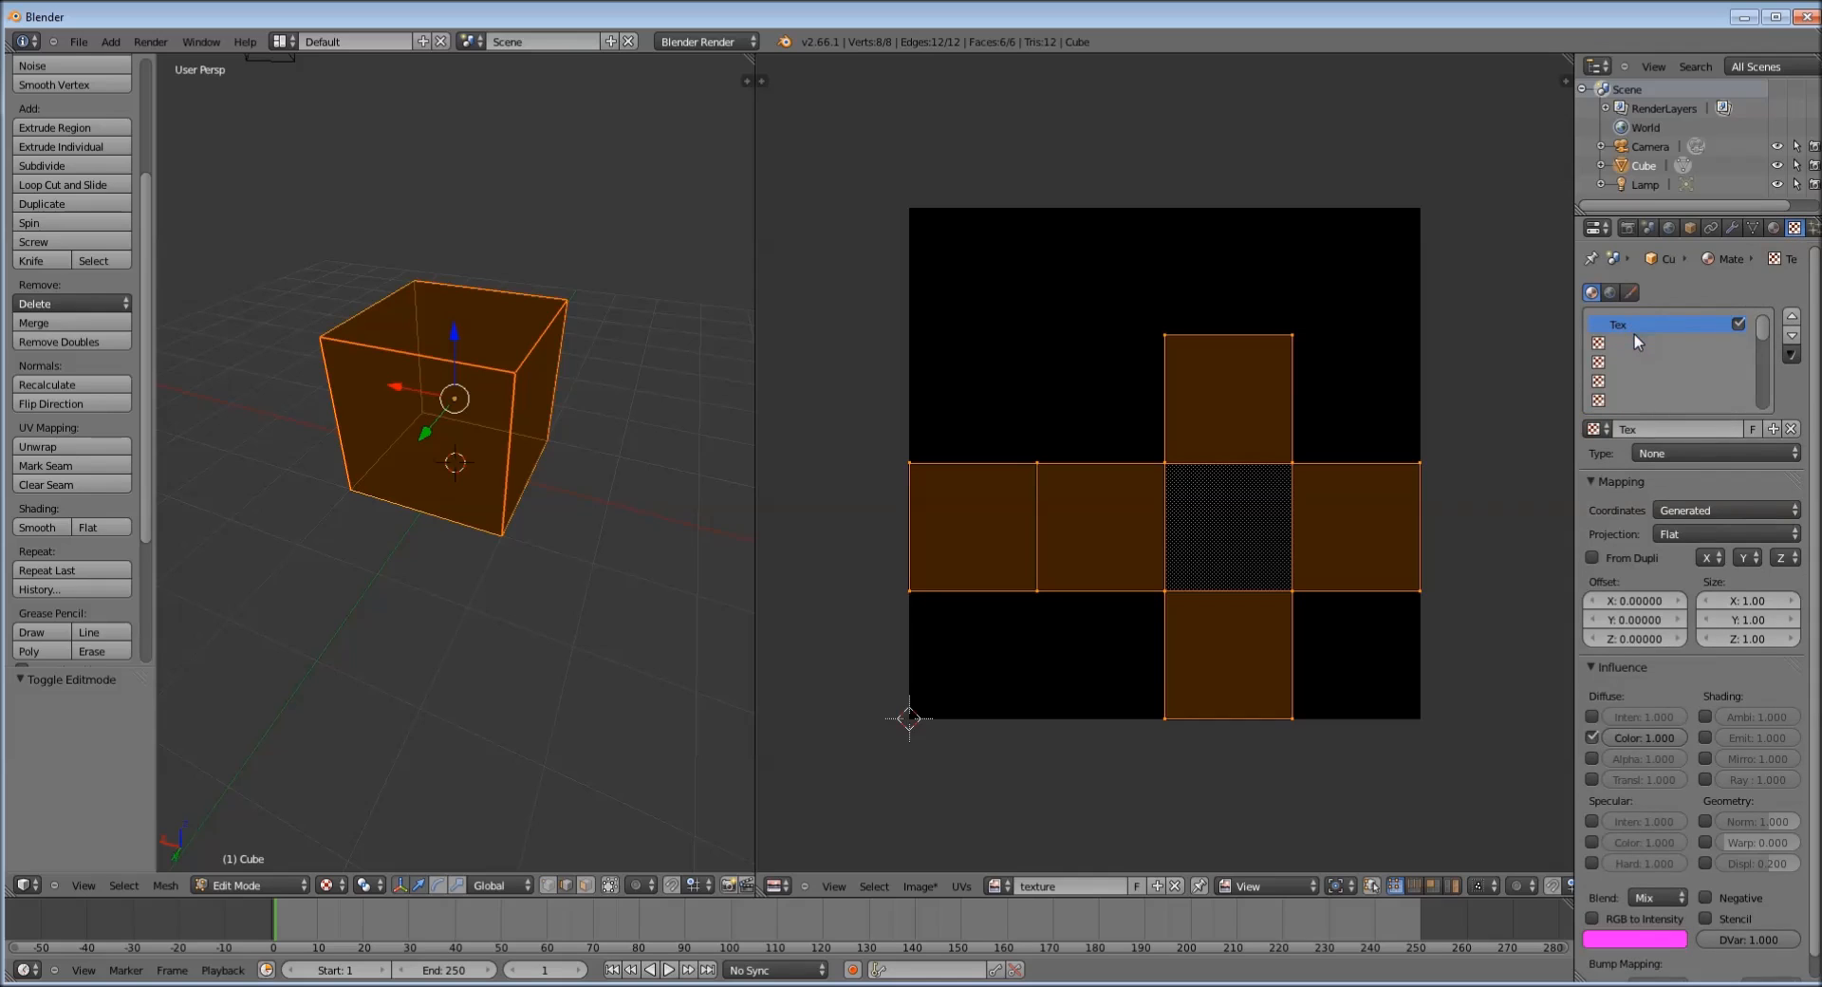
{"action": "left_click", "coordinate": [1772, 229]}
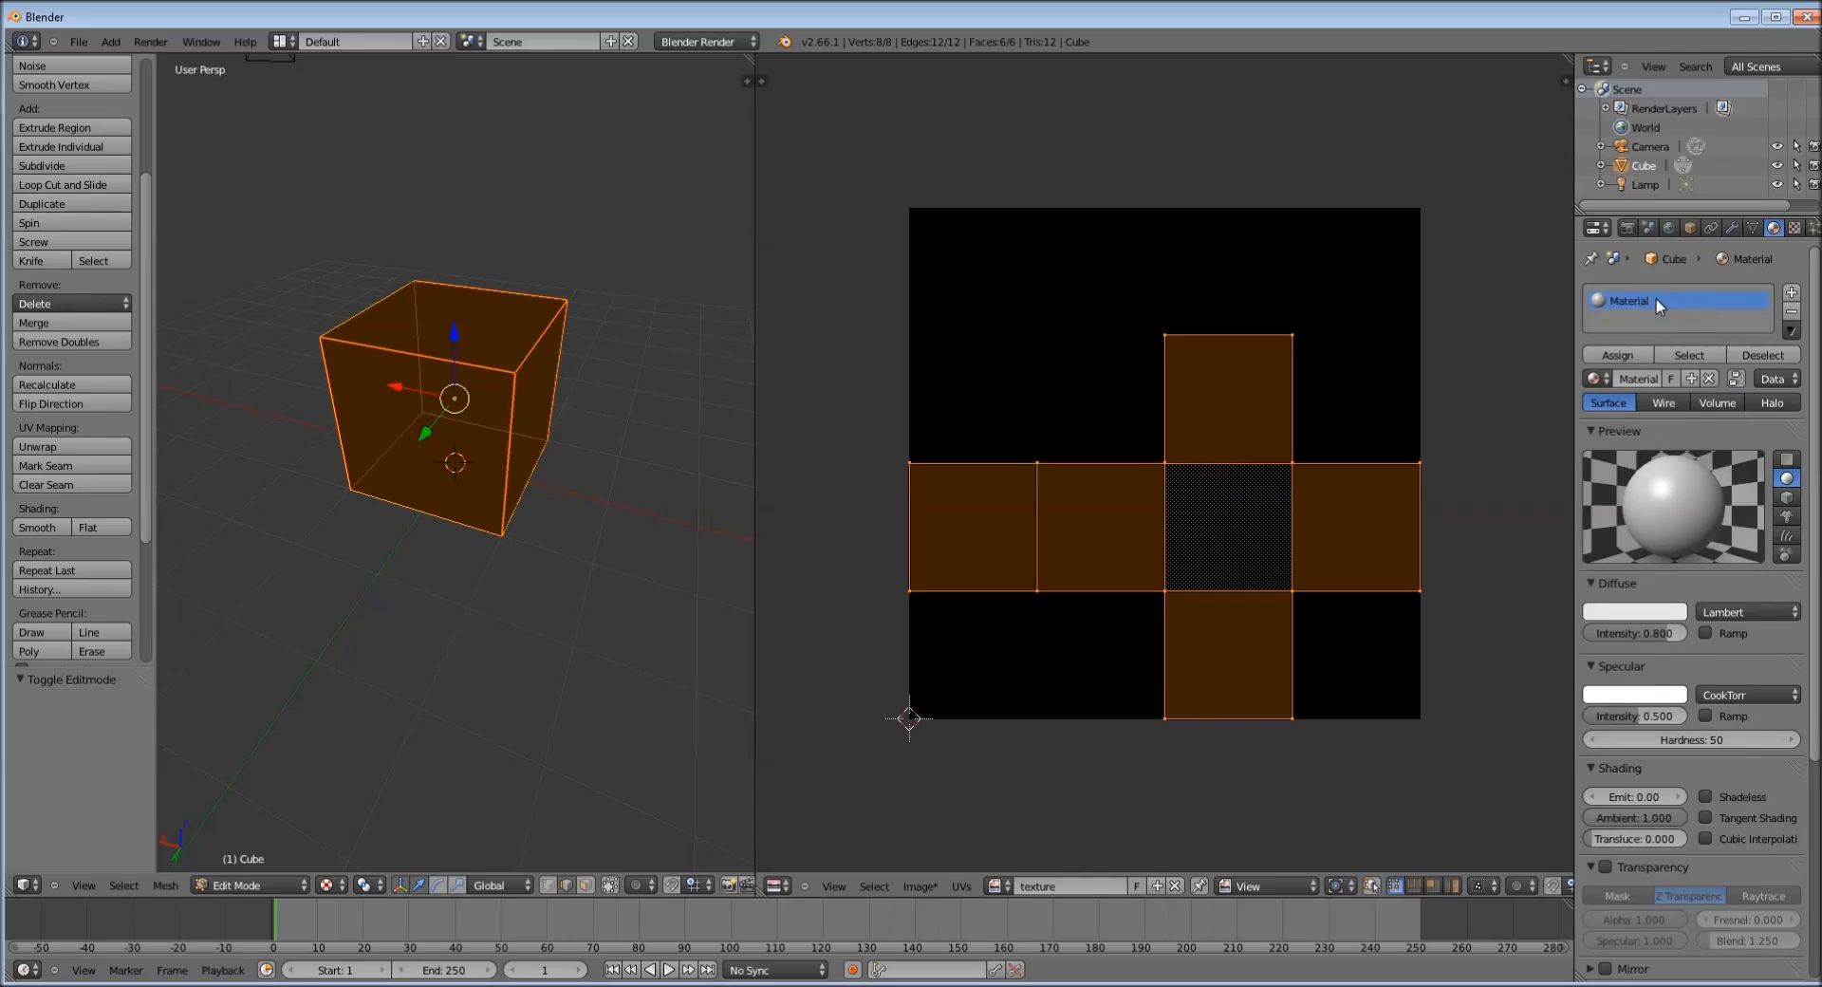
{"action": "left_click", "coordinate": [1794, 229]}
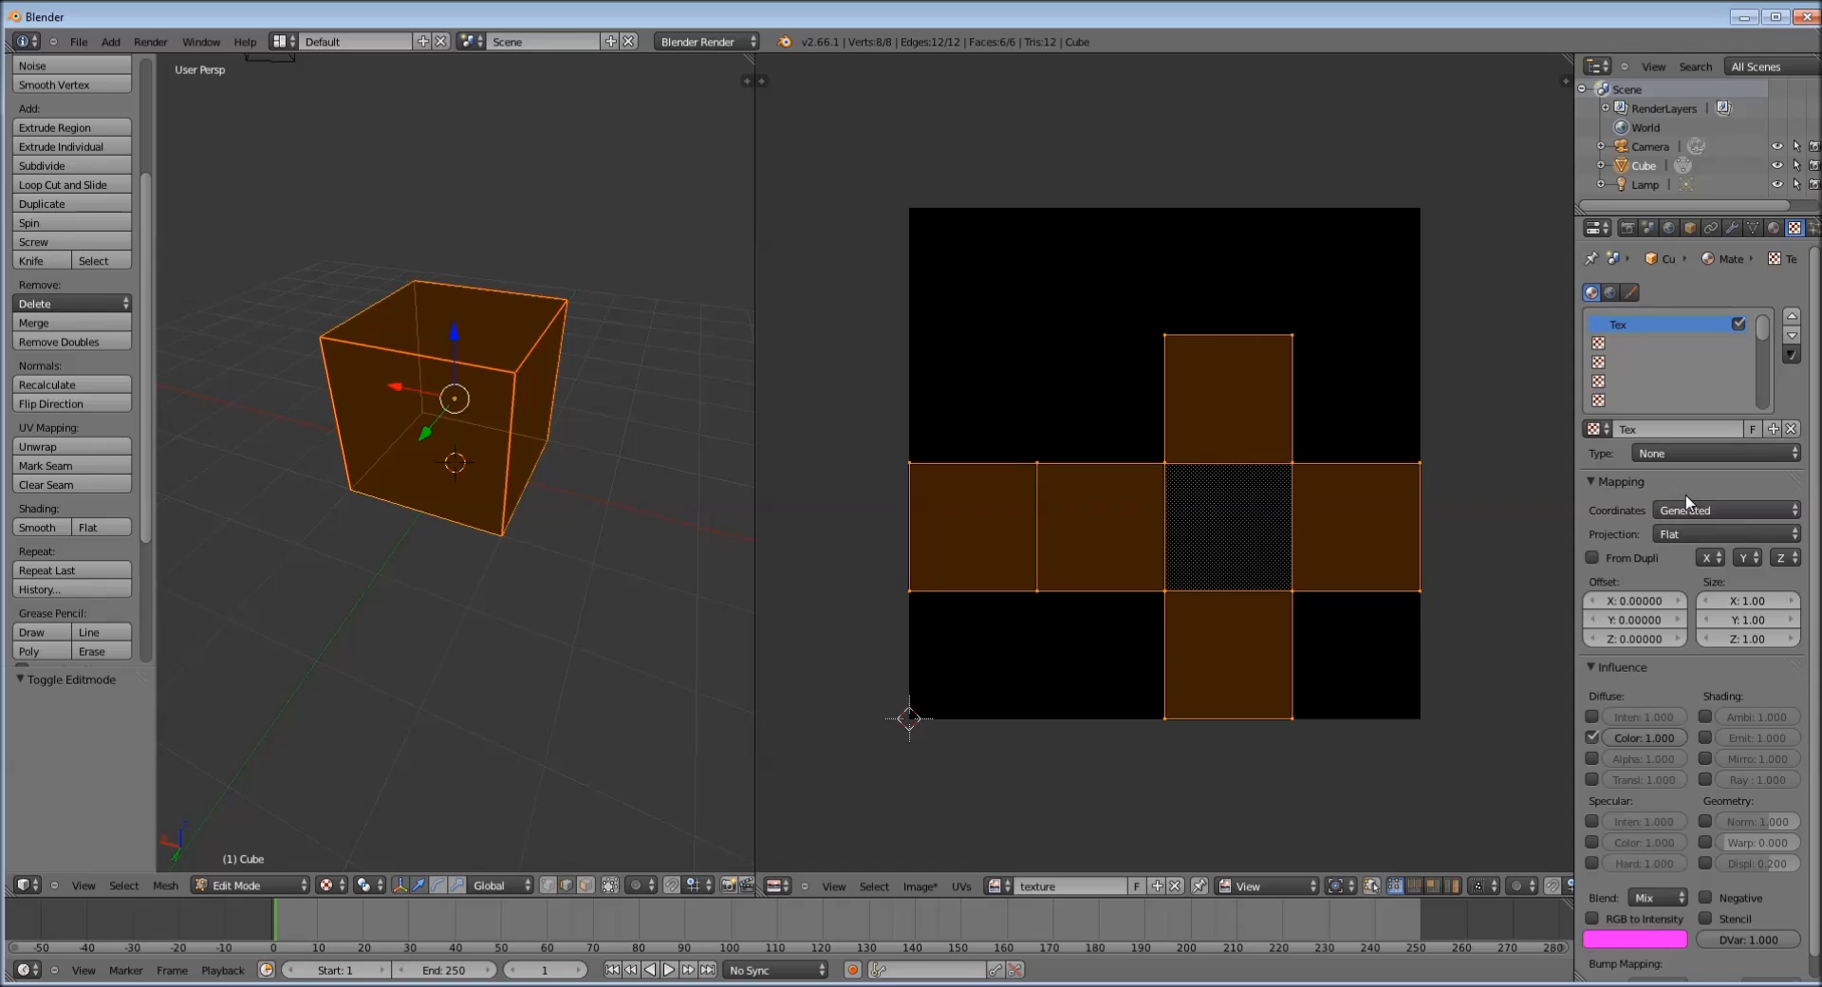
{"action": "left_click", "coordinate": [1794, 454]}
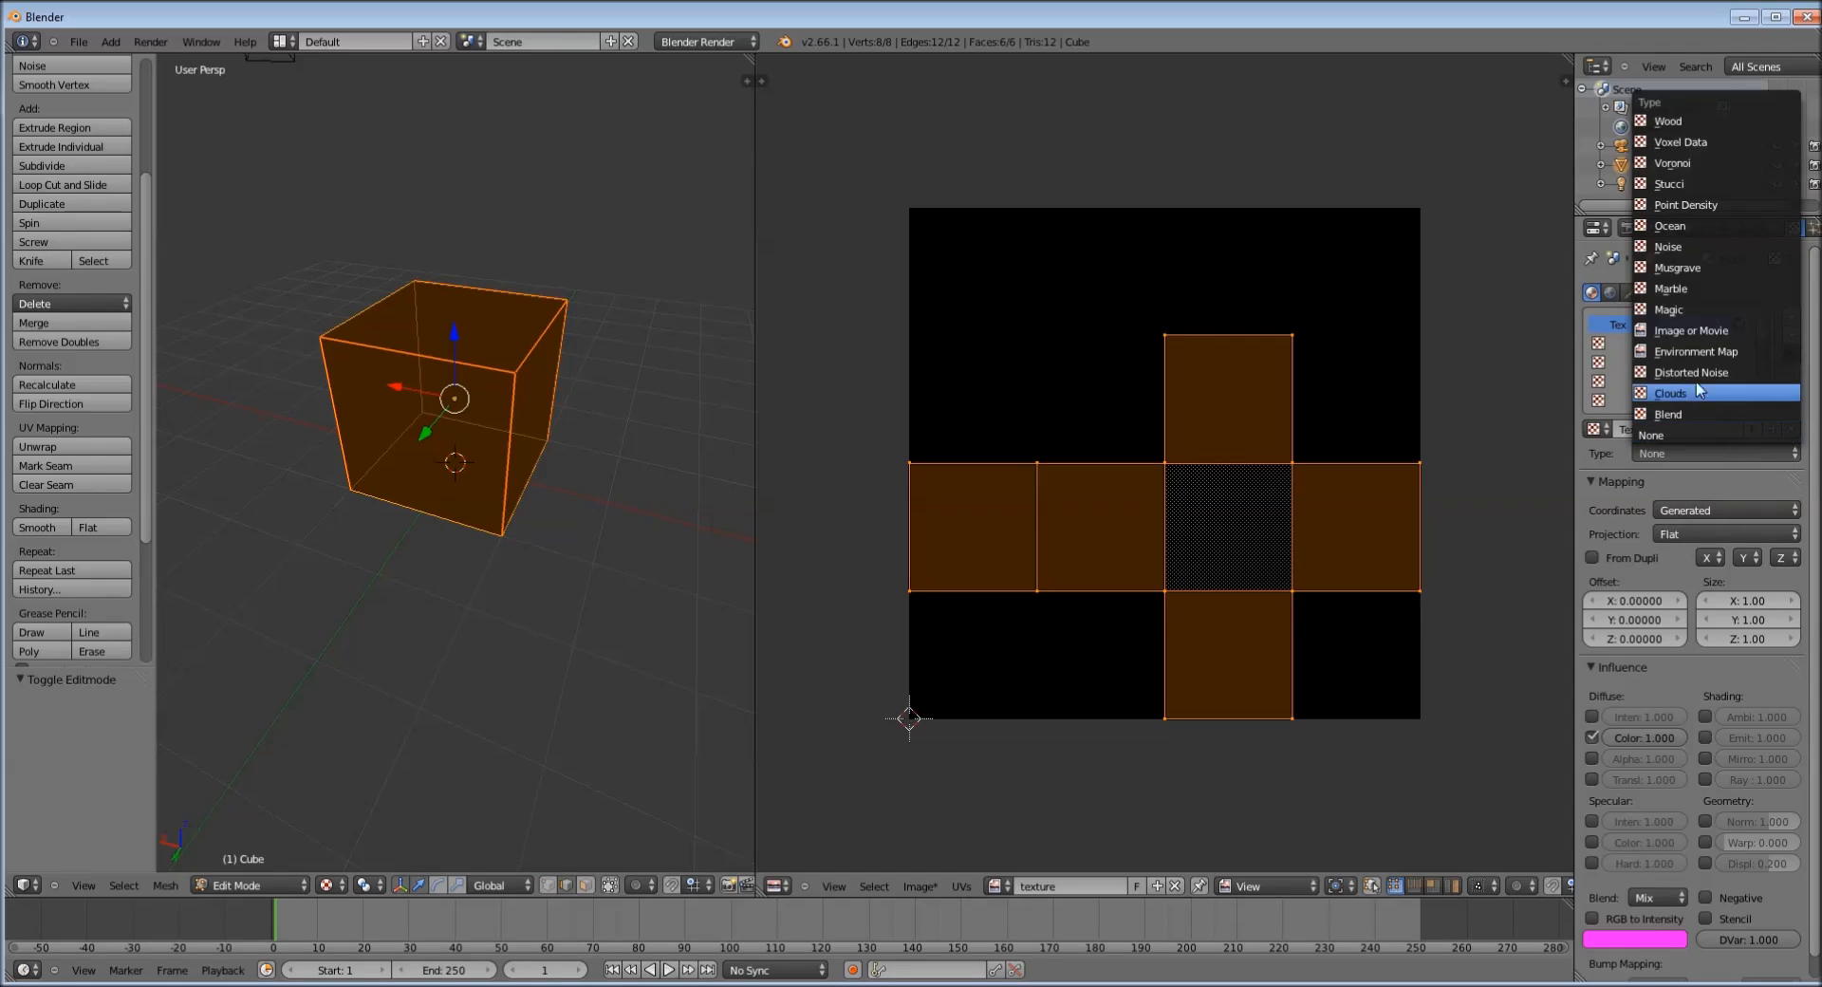
{"action": "left_click", "coordinate": [1662, 128]}
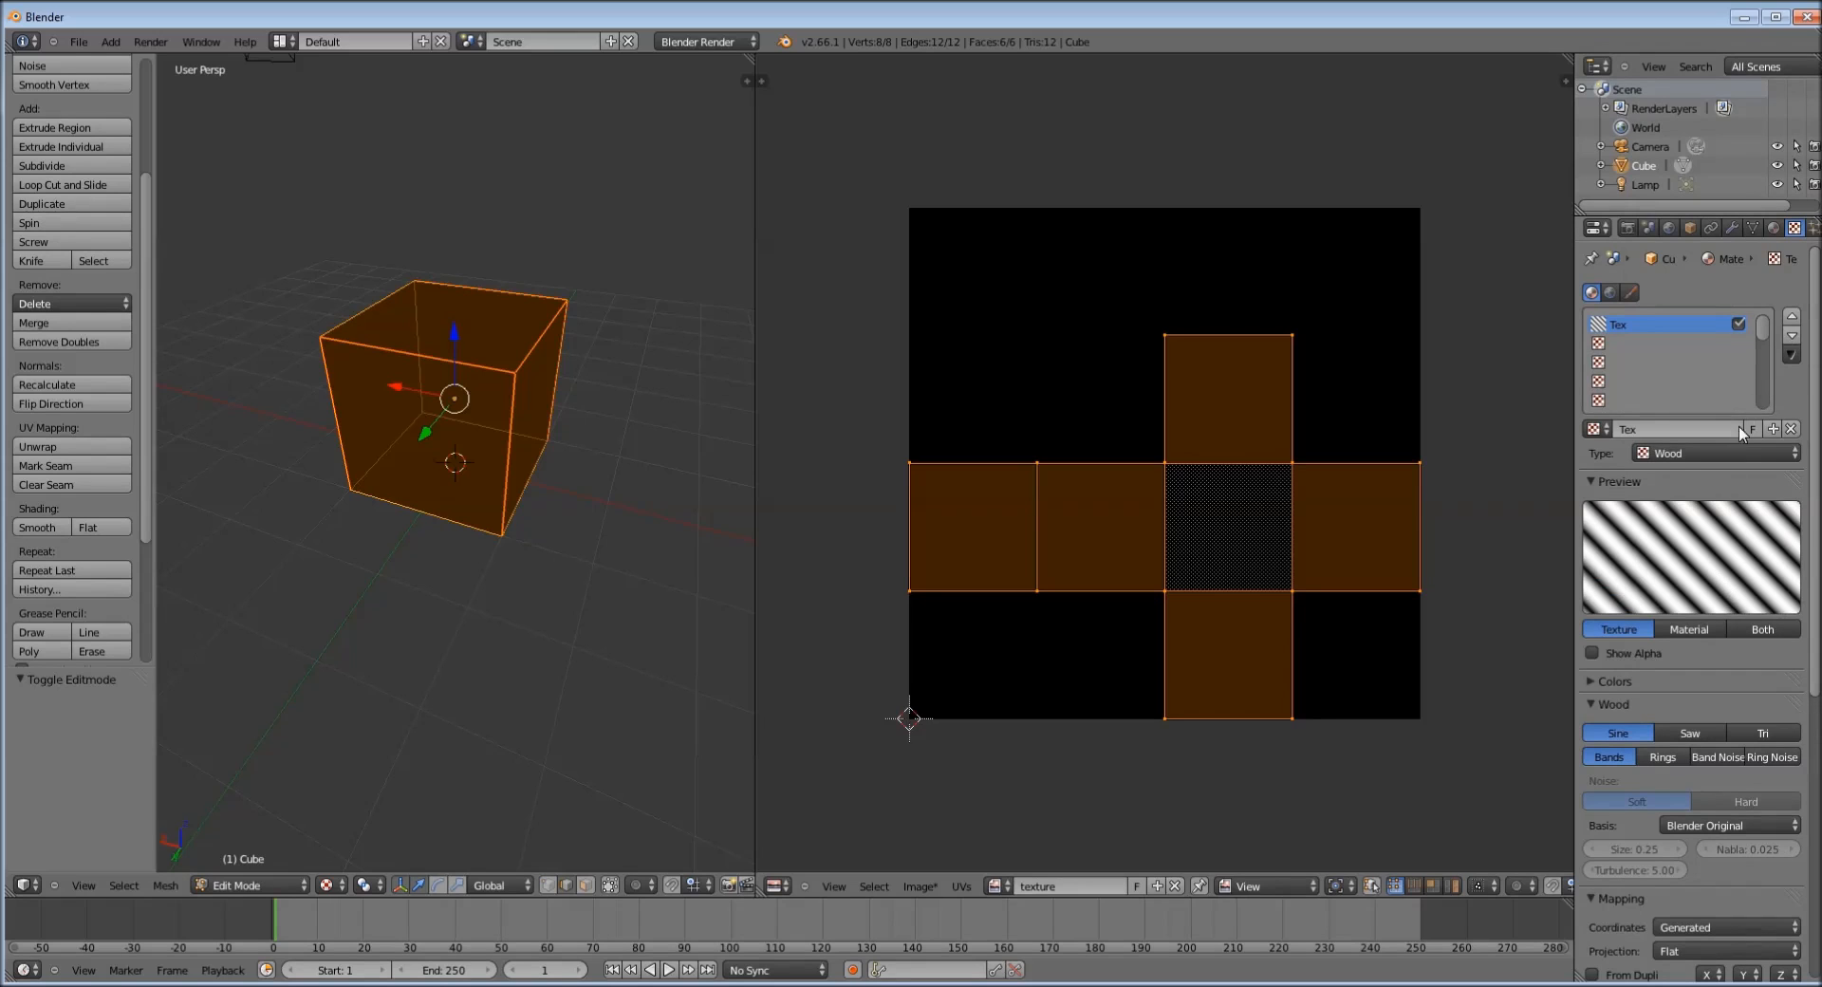
{"action": "left_click", "coordinate": [1712, 452]}
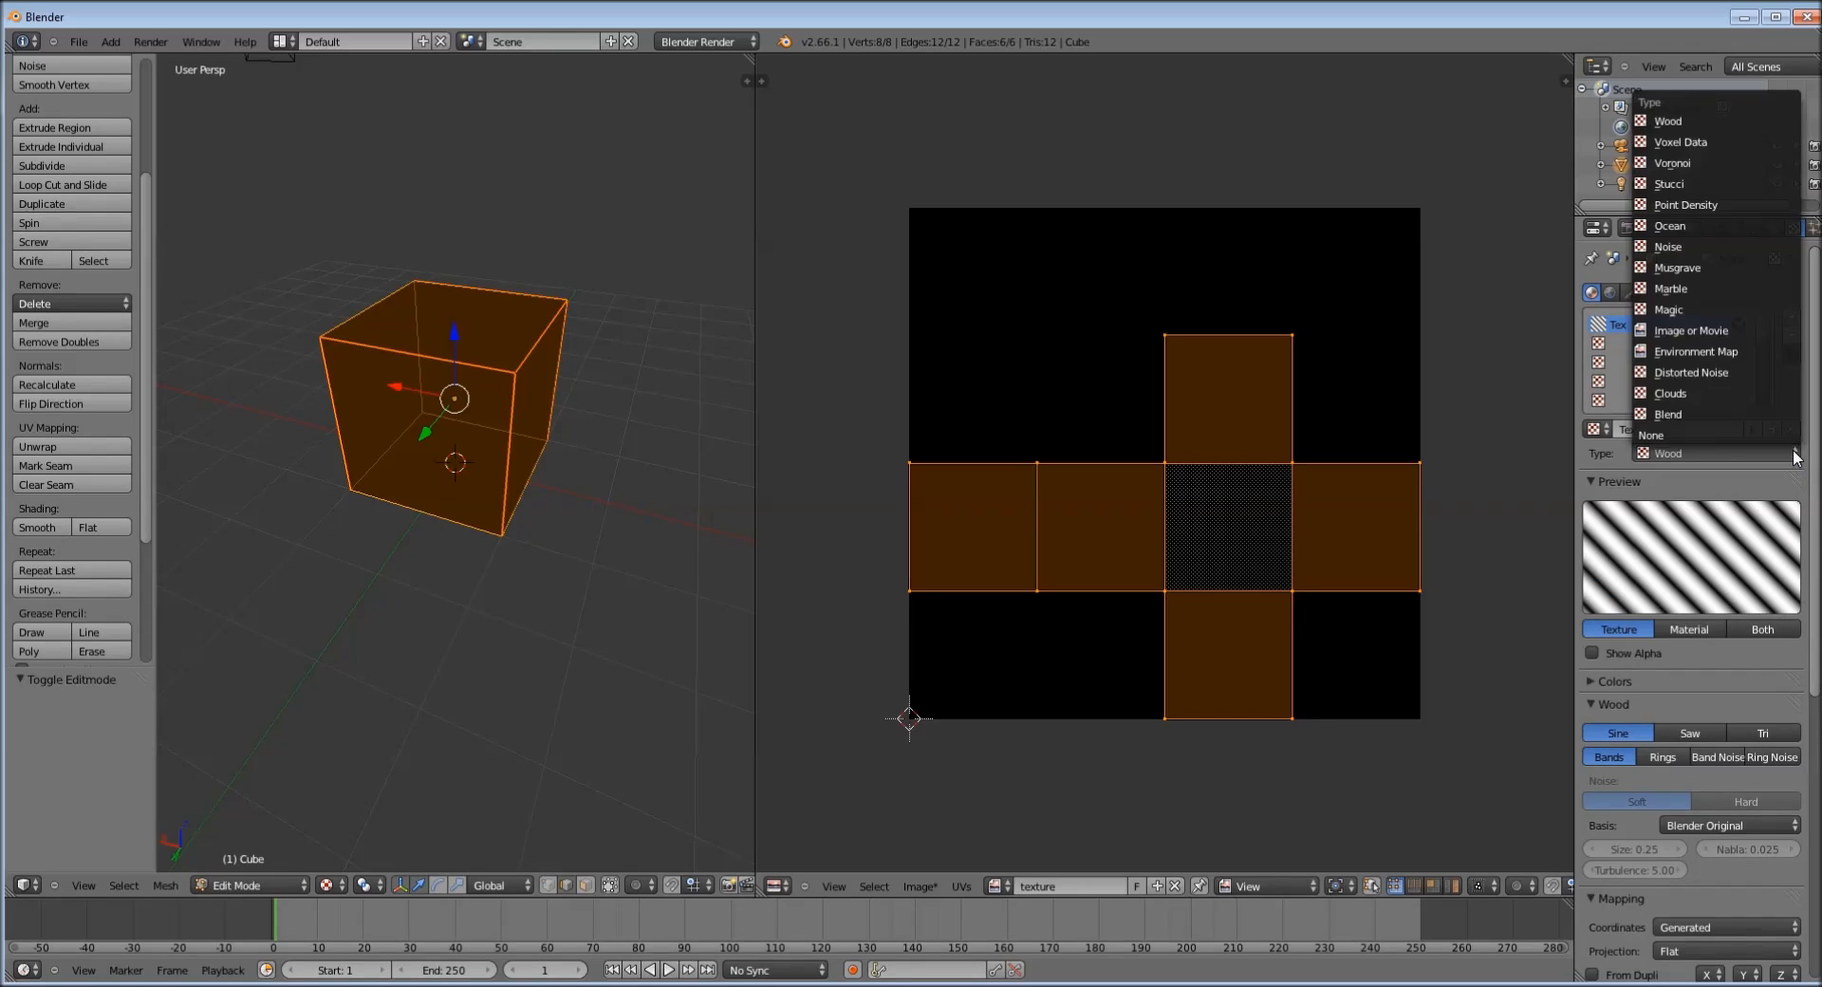
{"action": "left_click", "coordinate": [1682, 164]}
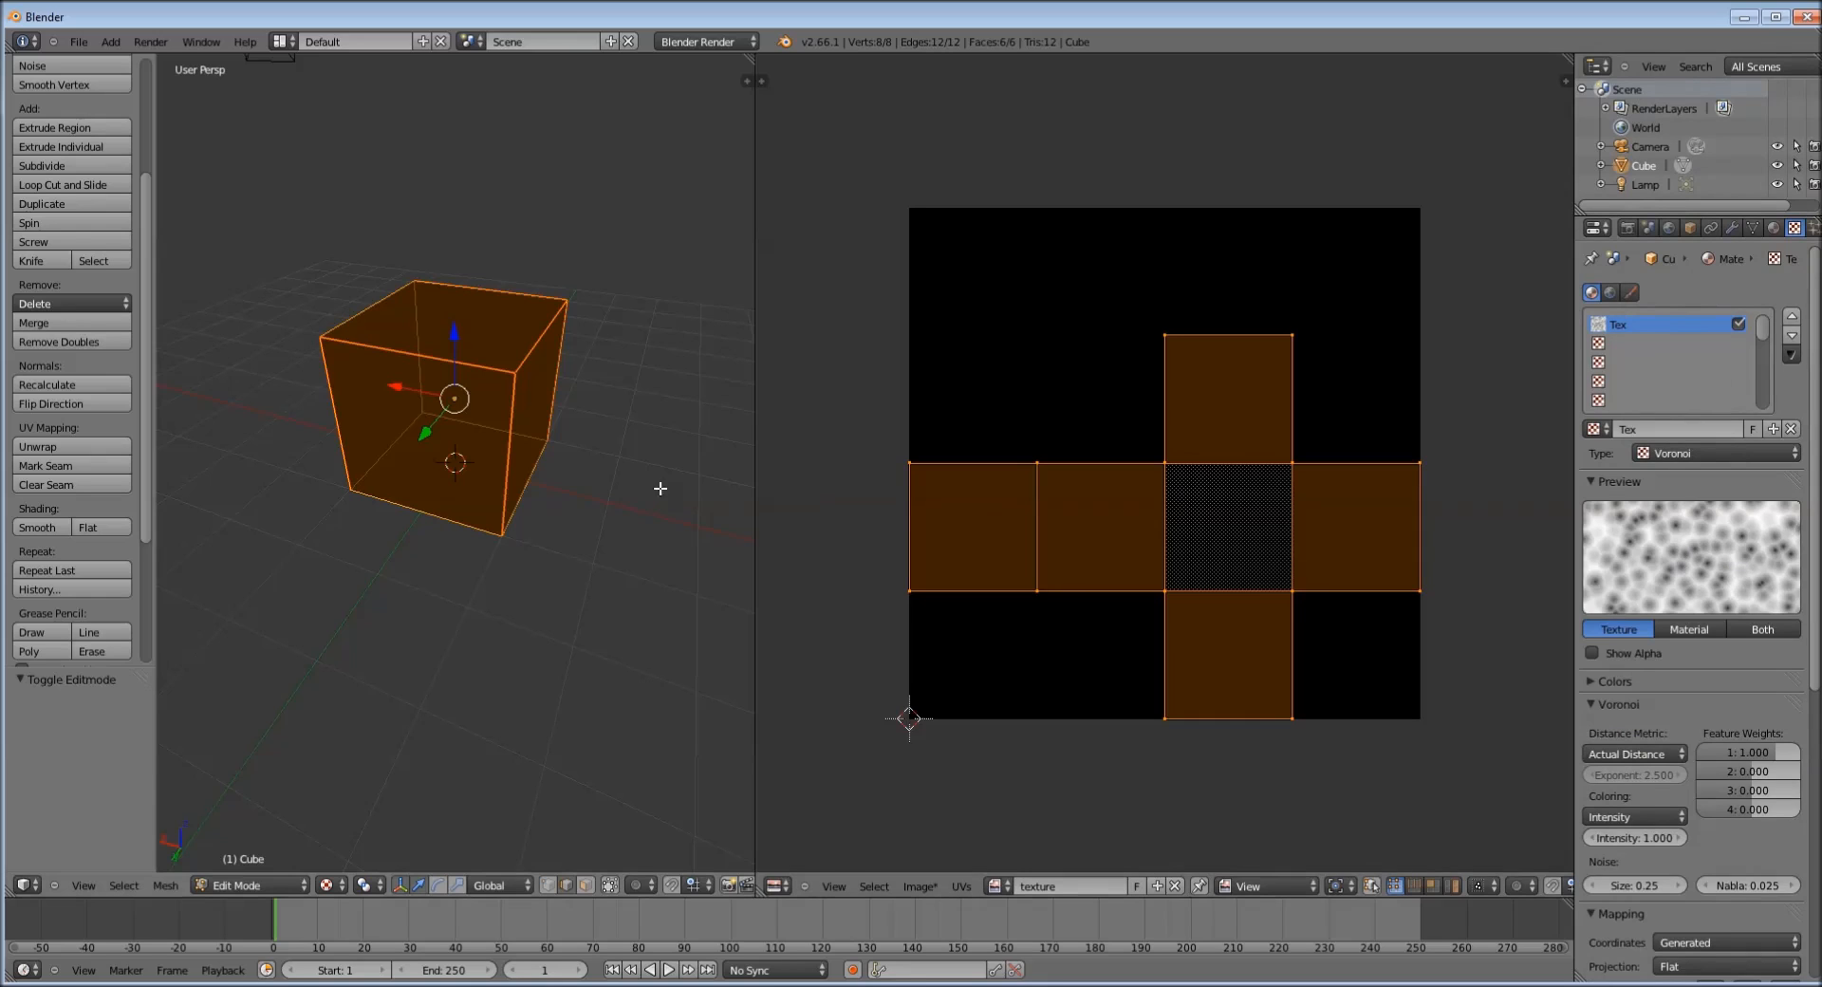
Check the cube in Object Mode, return to Edit Mode and render the scene to preview the Voronoi texture
{"action": "key", "text": "a"}
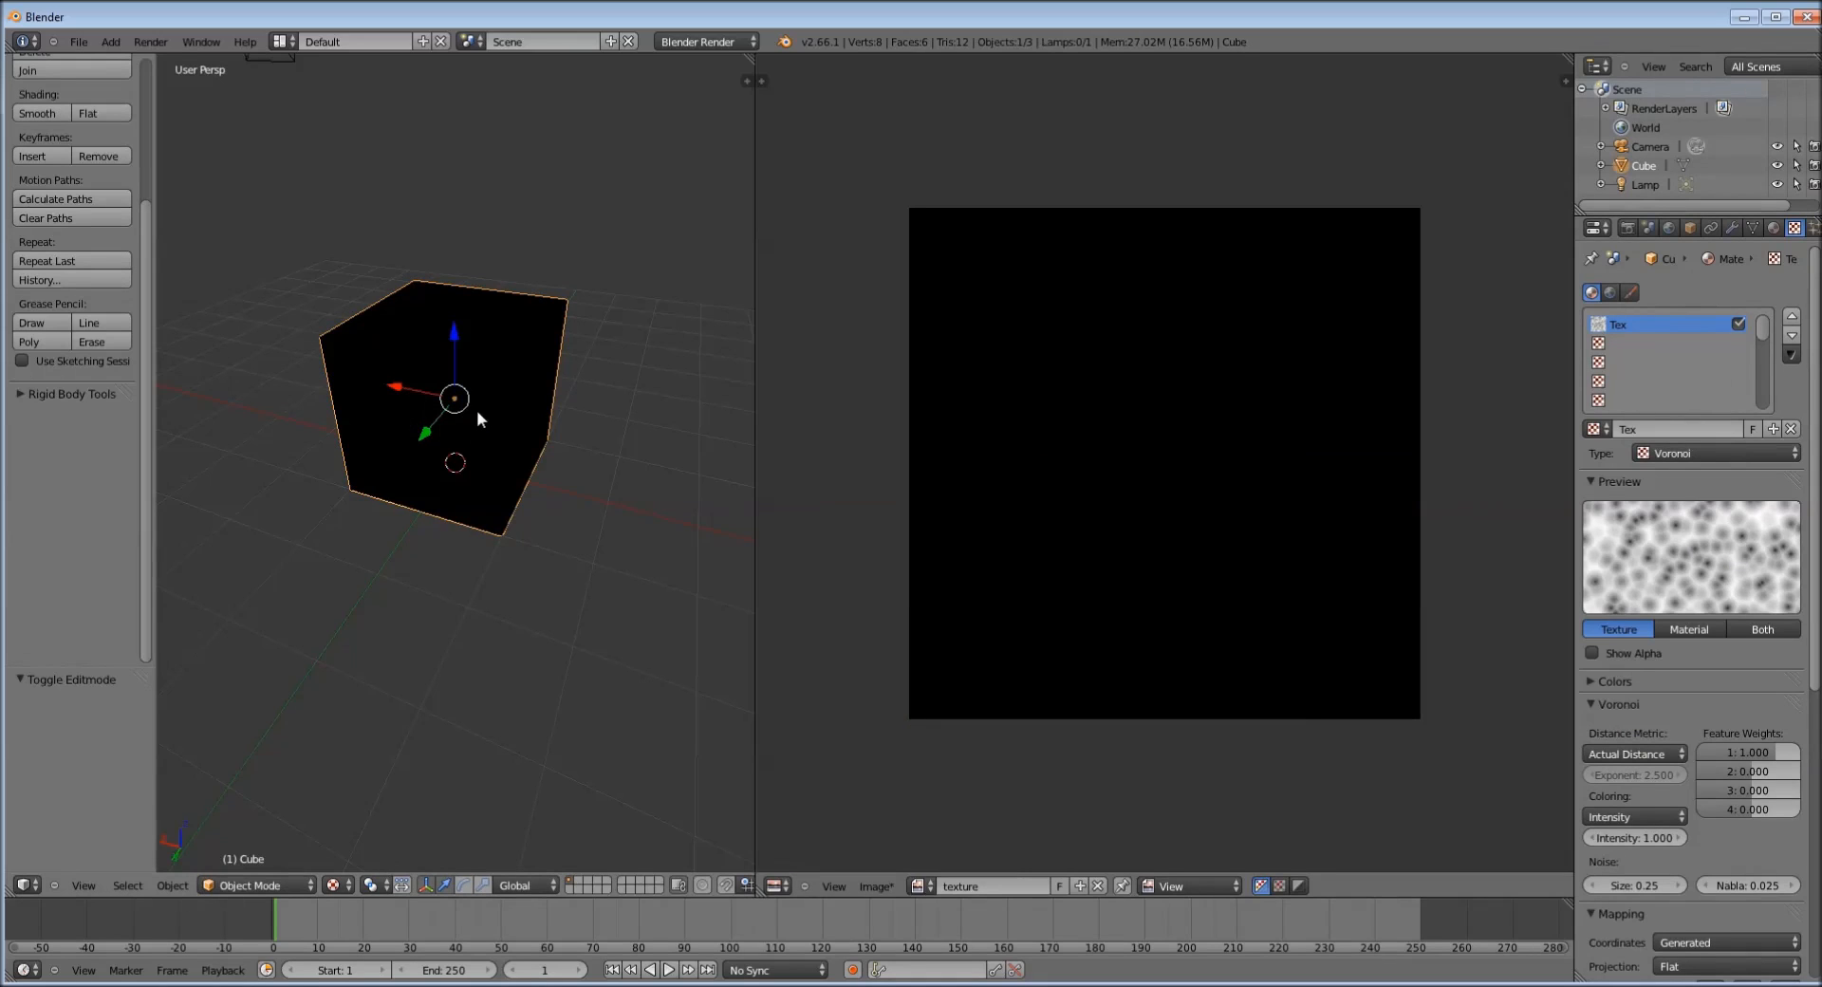
{"action": "key", "text": "a"}
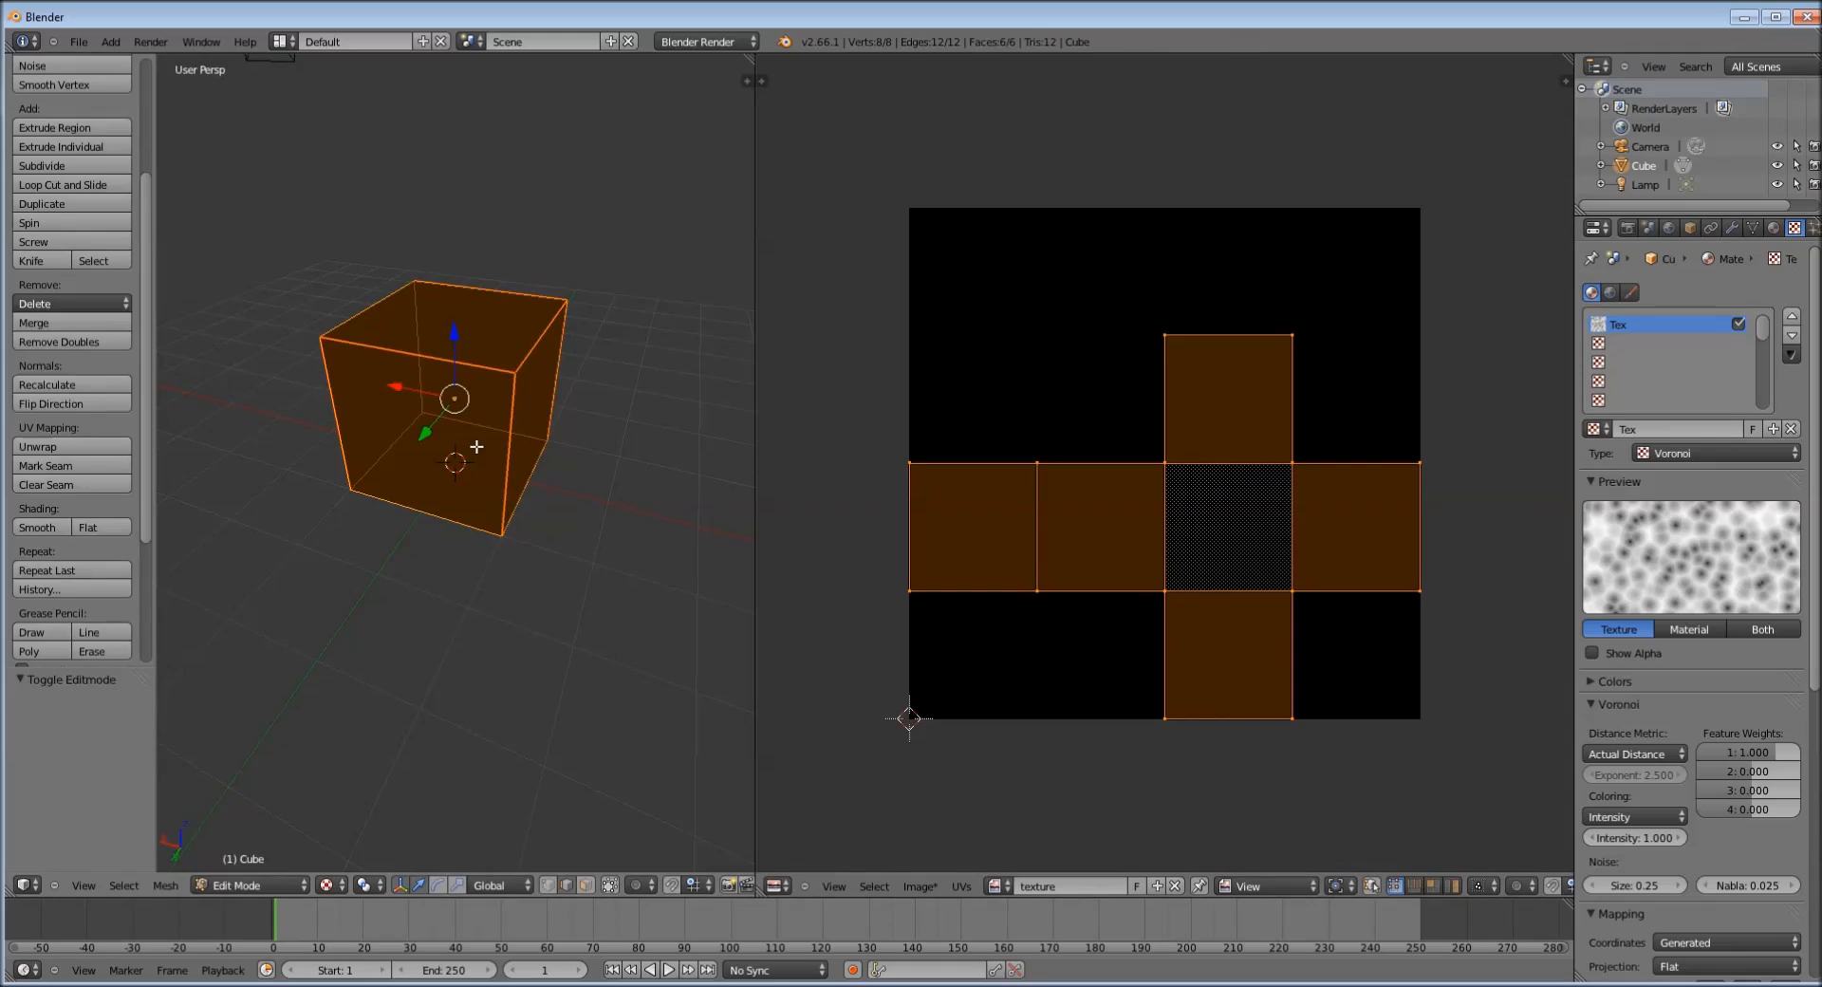
{"action": "key", "text": "F12"}
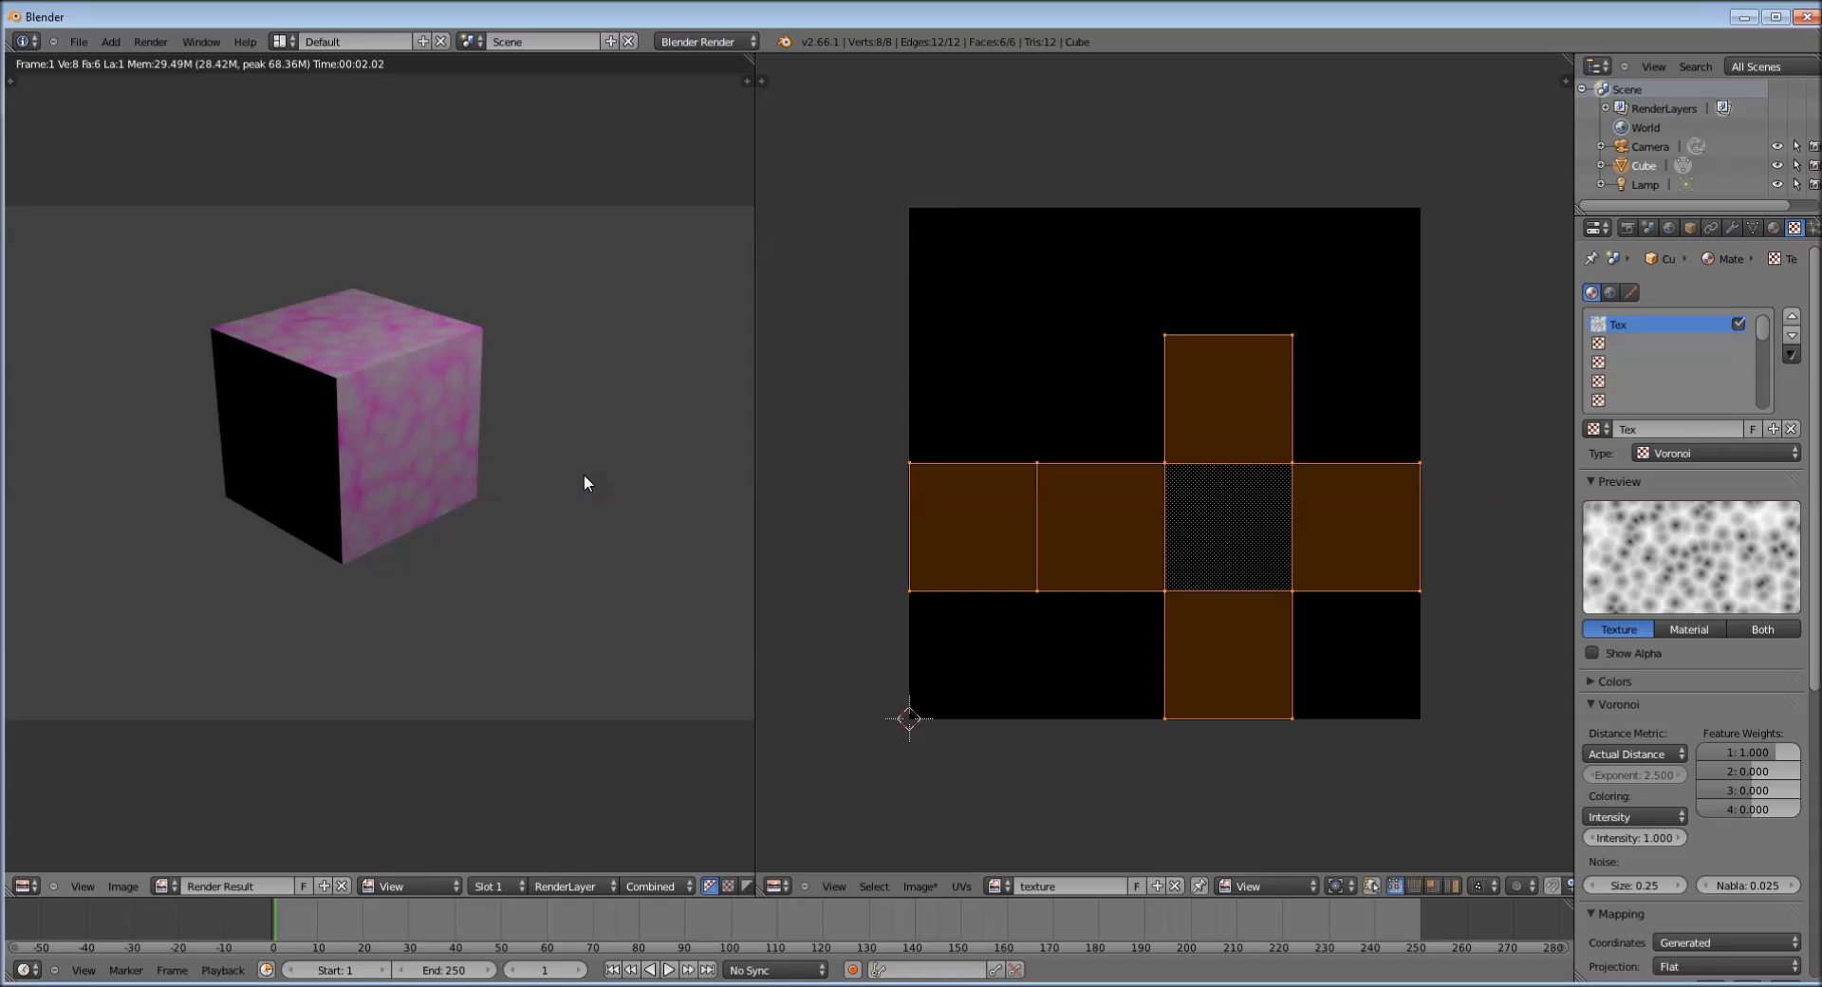
{"action": "key", "text": "Escape"}
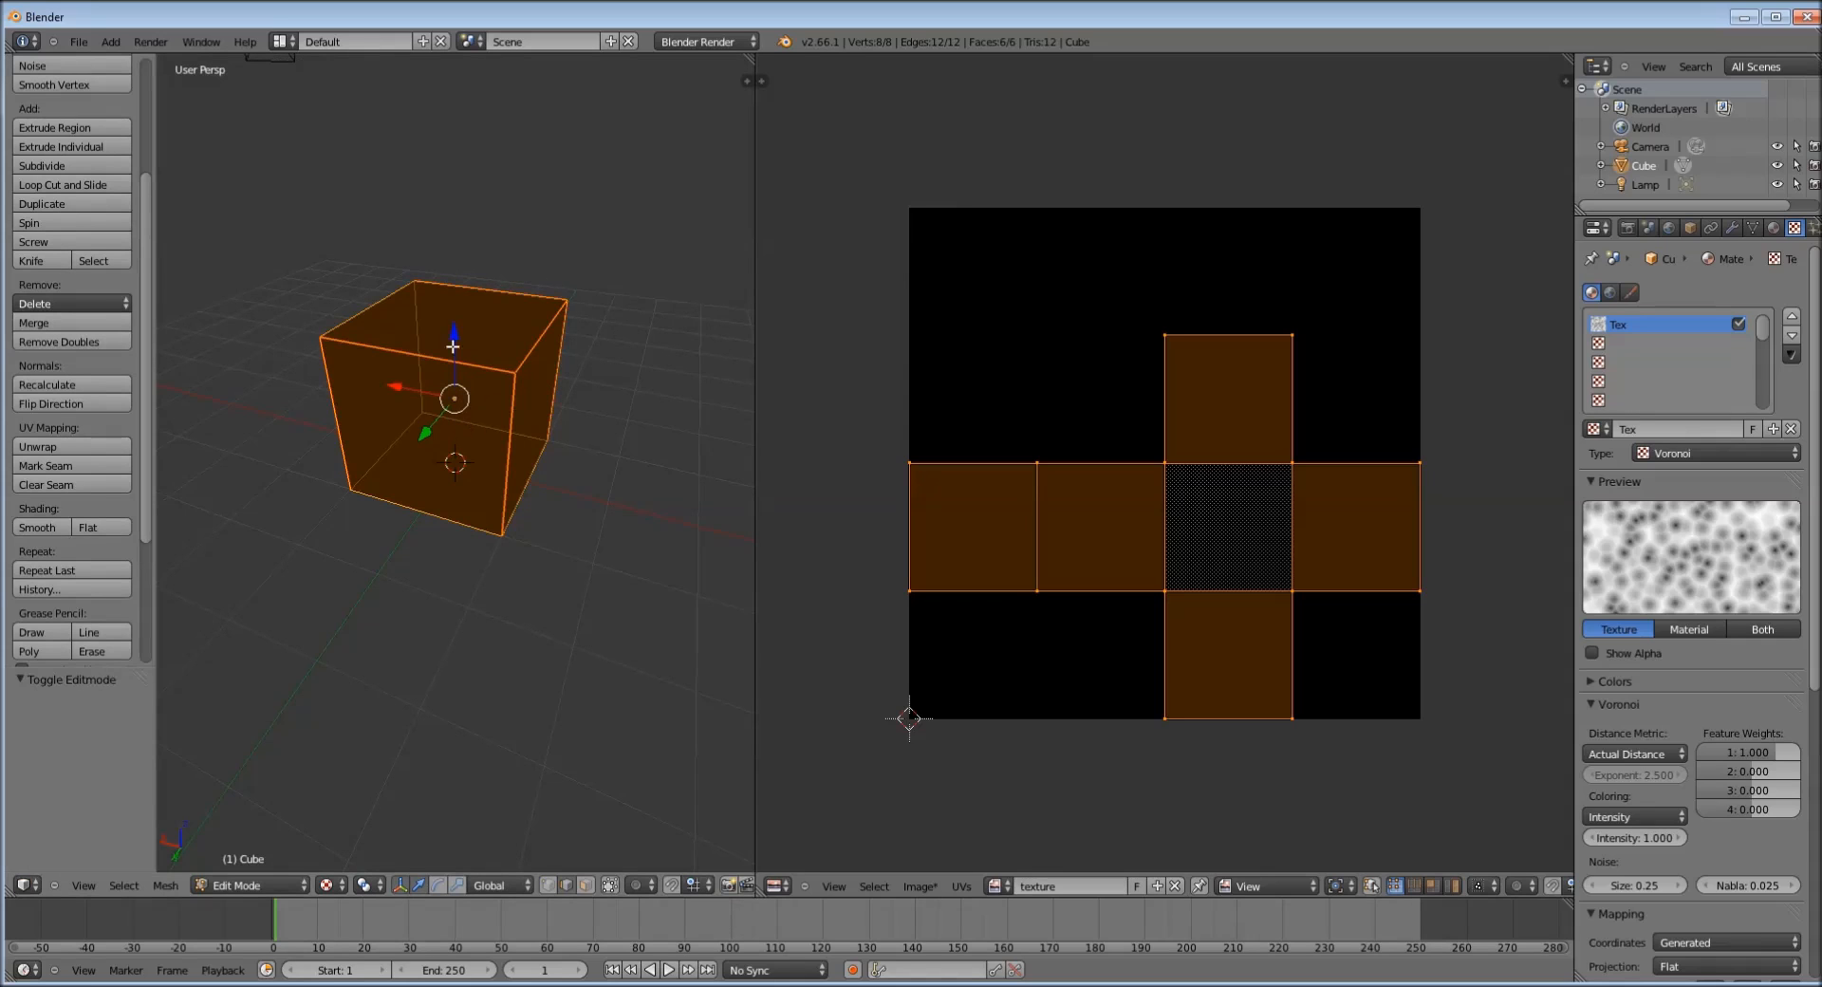
Compare the cube in Solid and Texture viewport shading, ending in Texture shading
{"action": "left_click", "coordinate": [150, 42]}
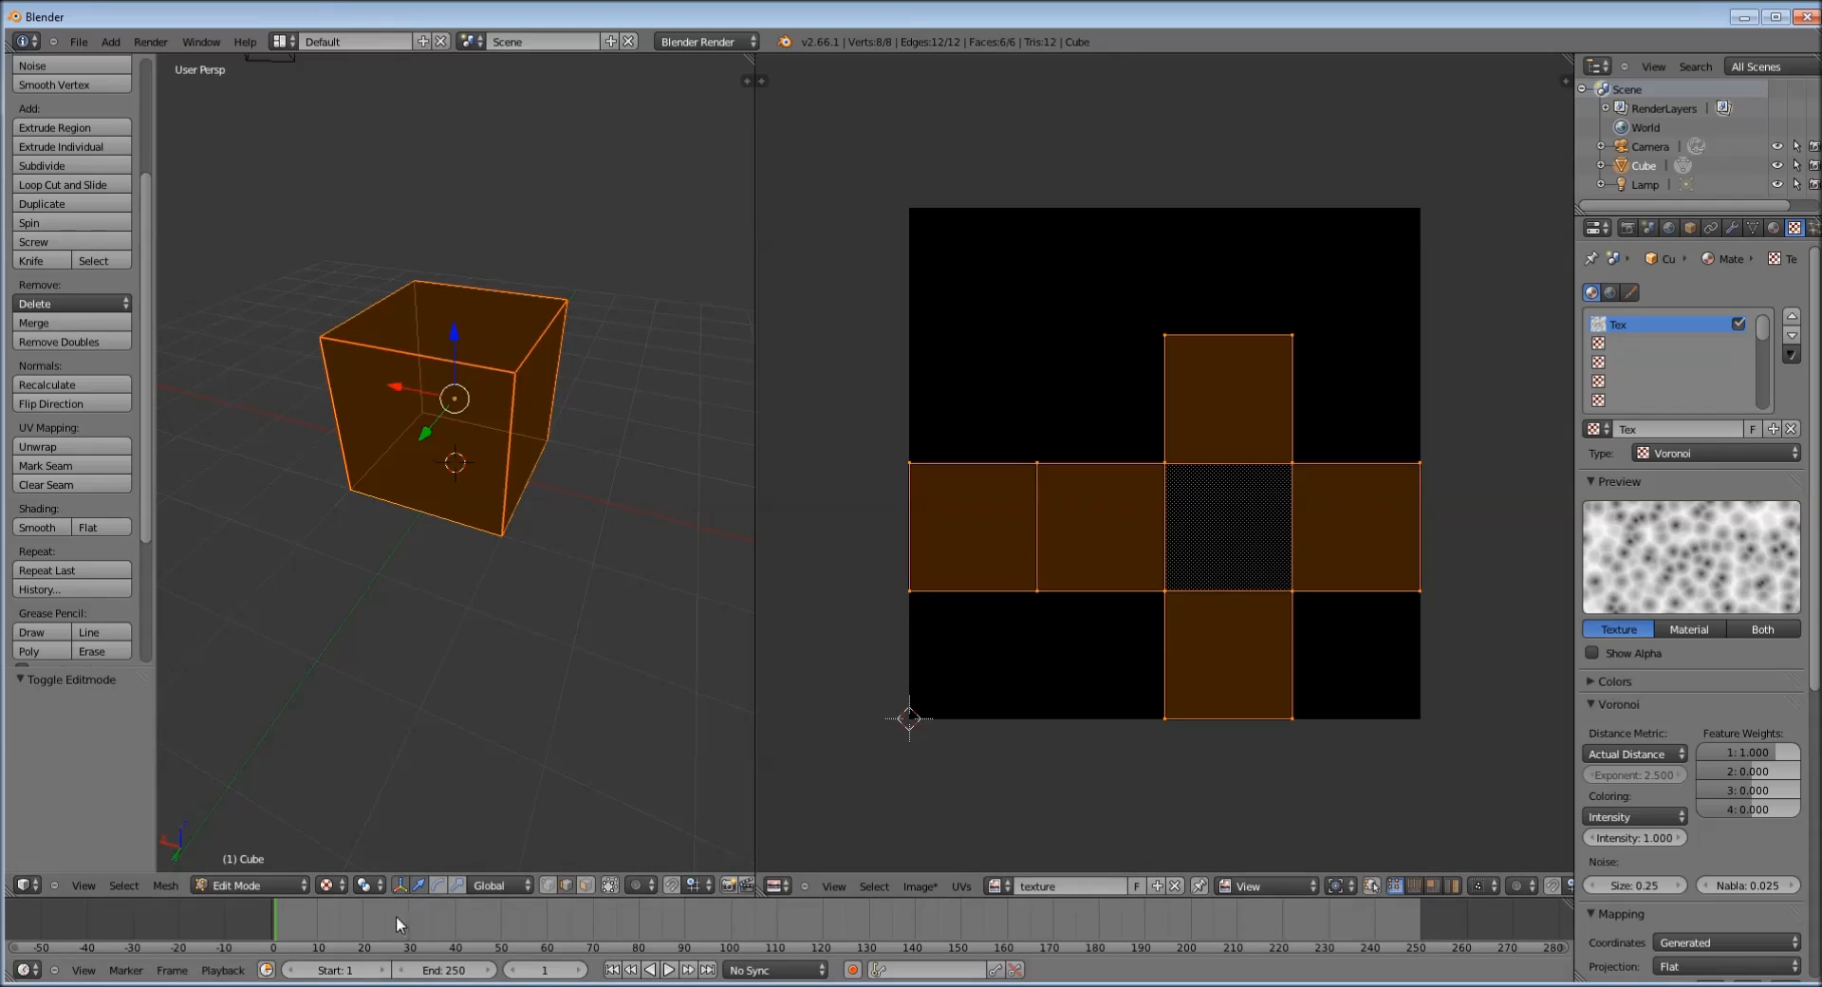
{"action": "left_click", "coordinate": [345, 885]}
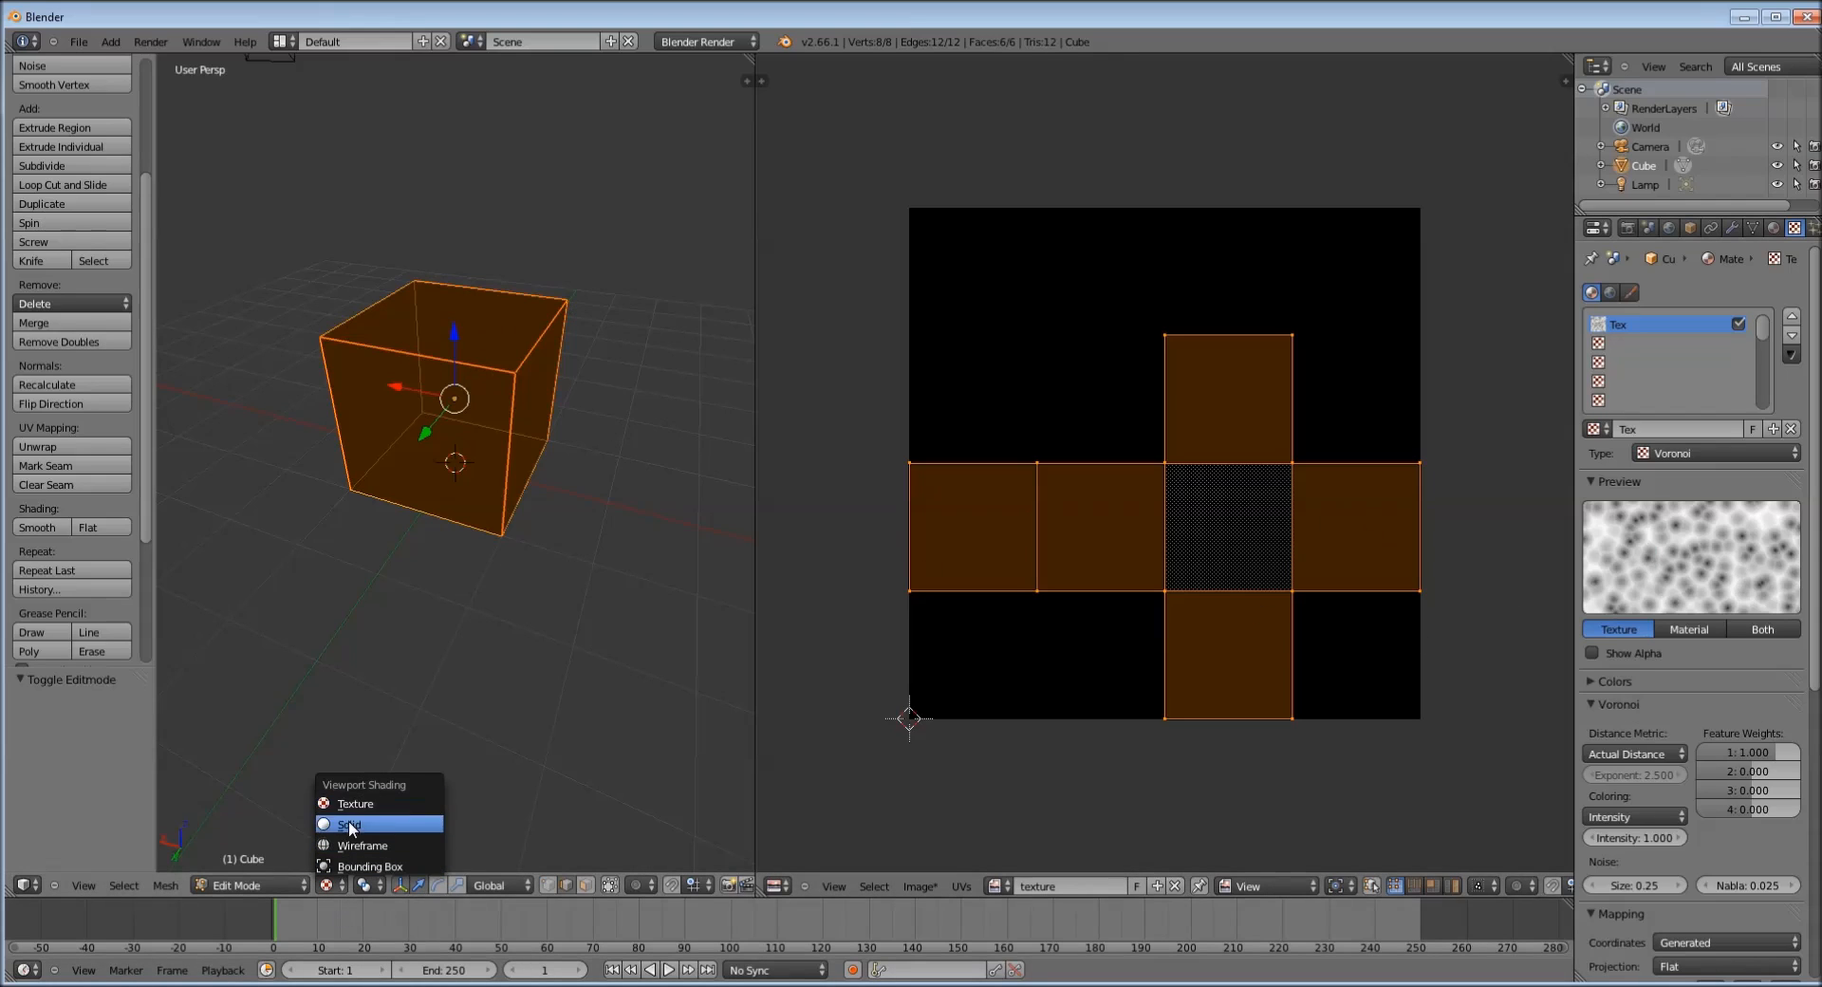
{"action": "left_click", "coordinate": [350, 820]}
{"action": "left_click", "coordinate": [351, 885]}
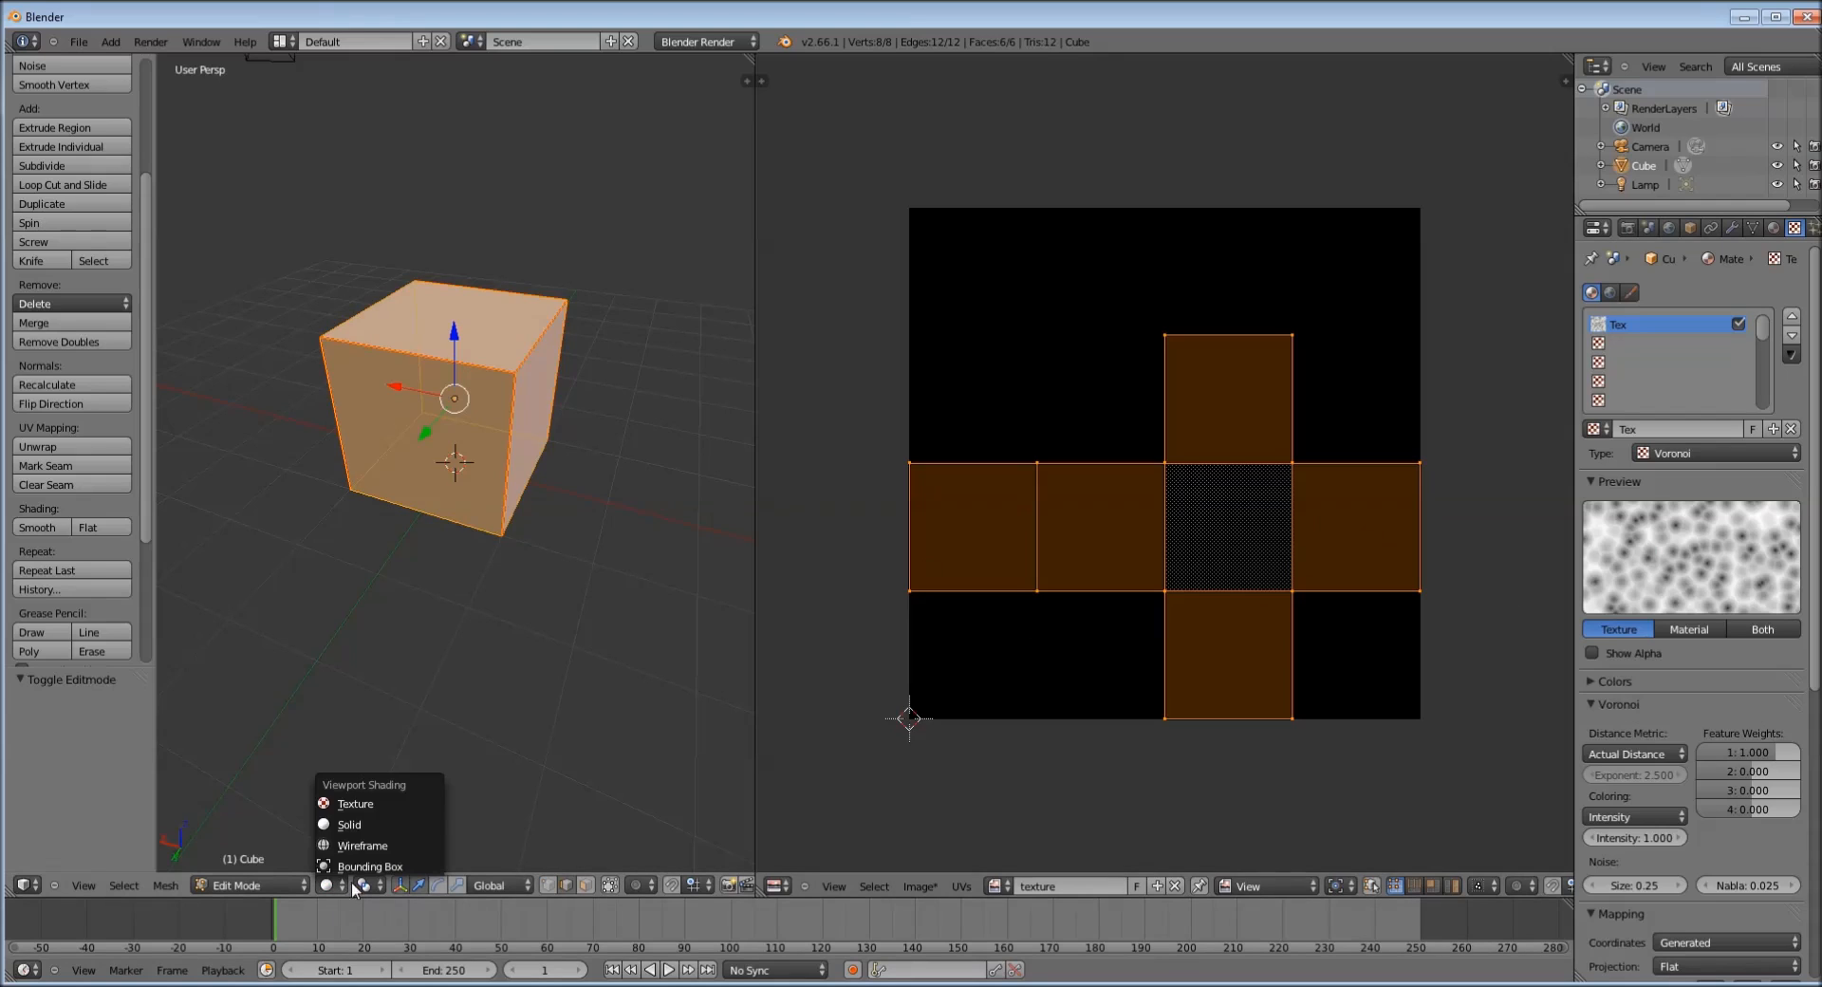
{"action": "left_click", "coordinate": [359, 800]}
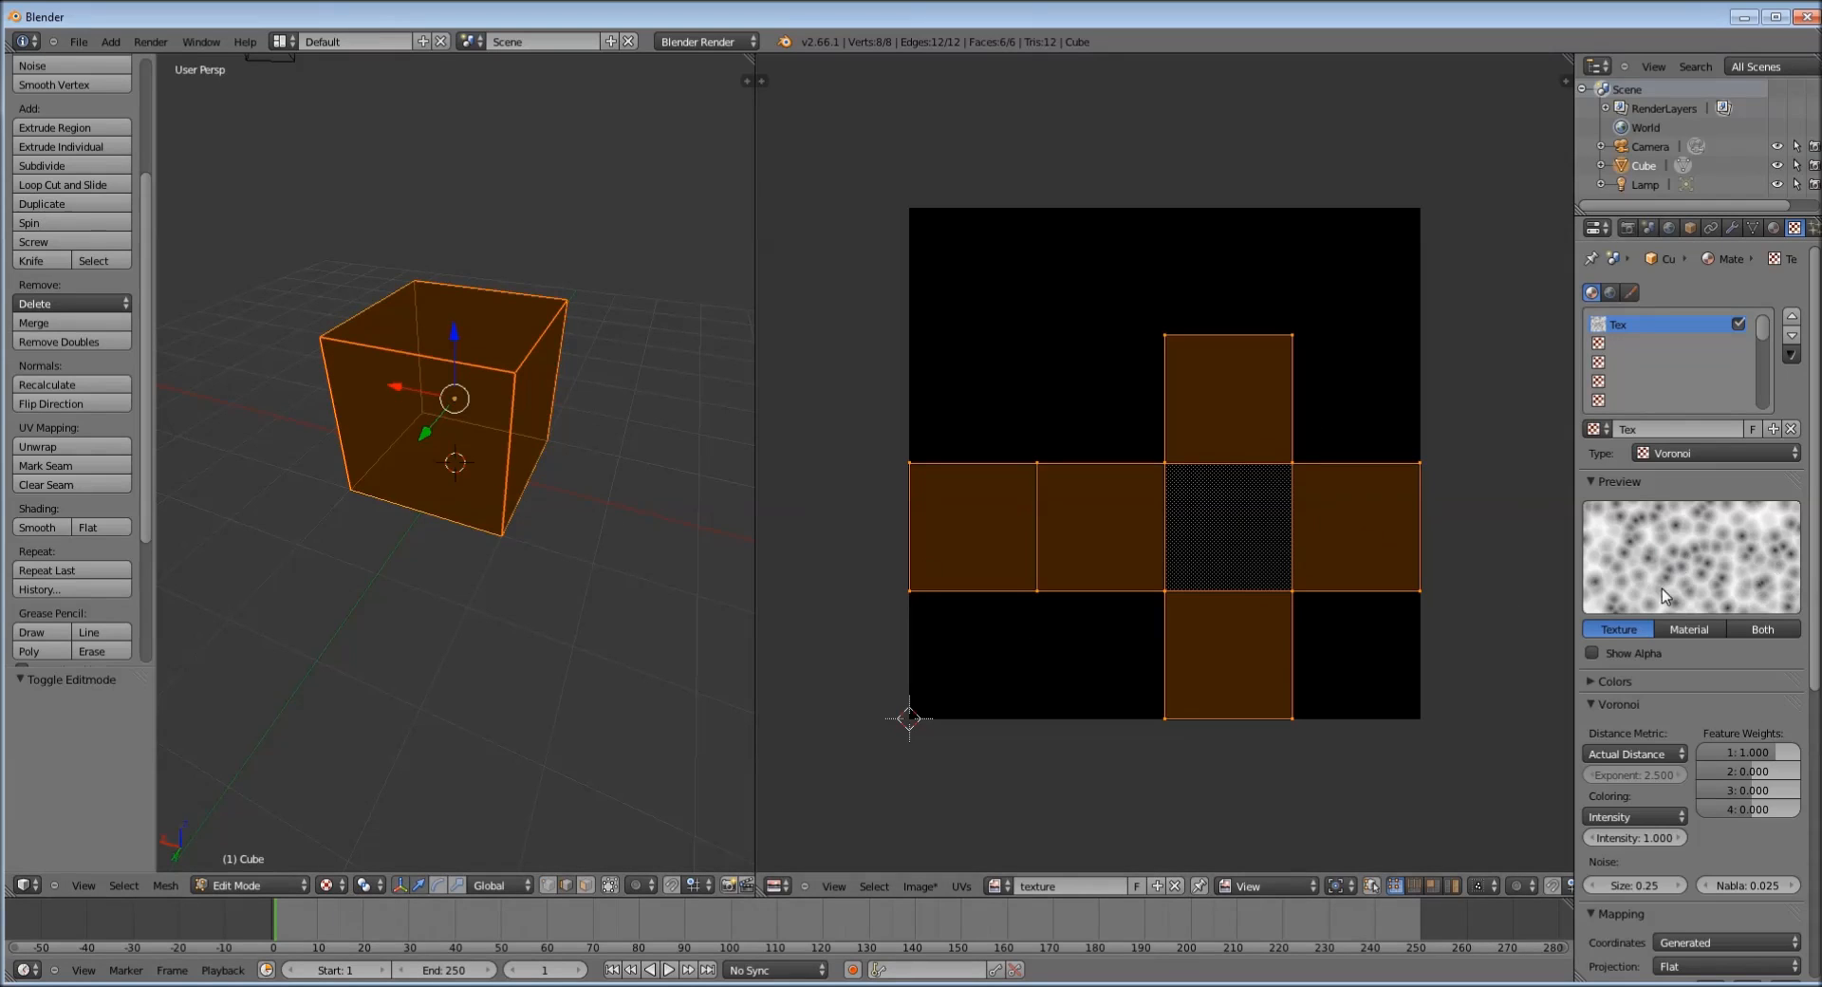
{"action": "left_click", "coordinate": [327, 885]}
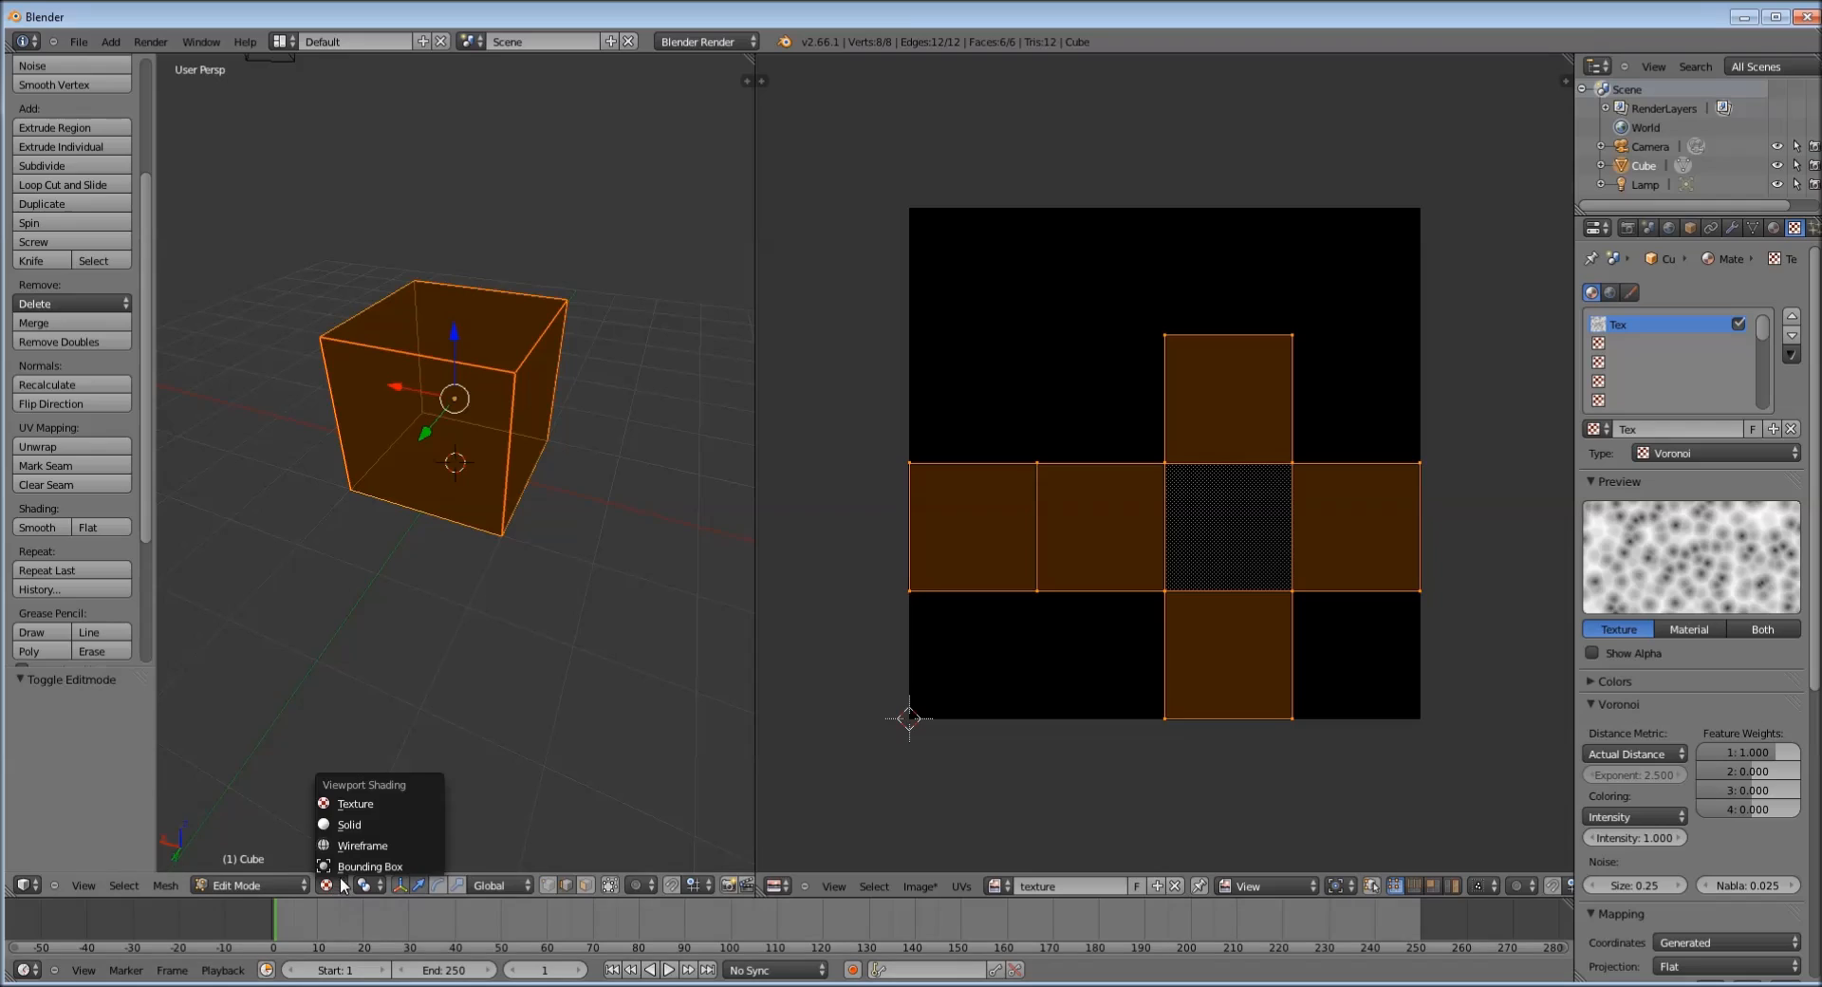
{"action": "left_click", "coordinate": [353, 804]}
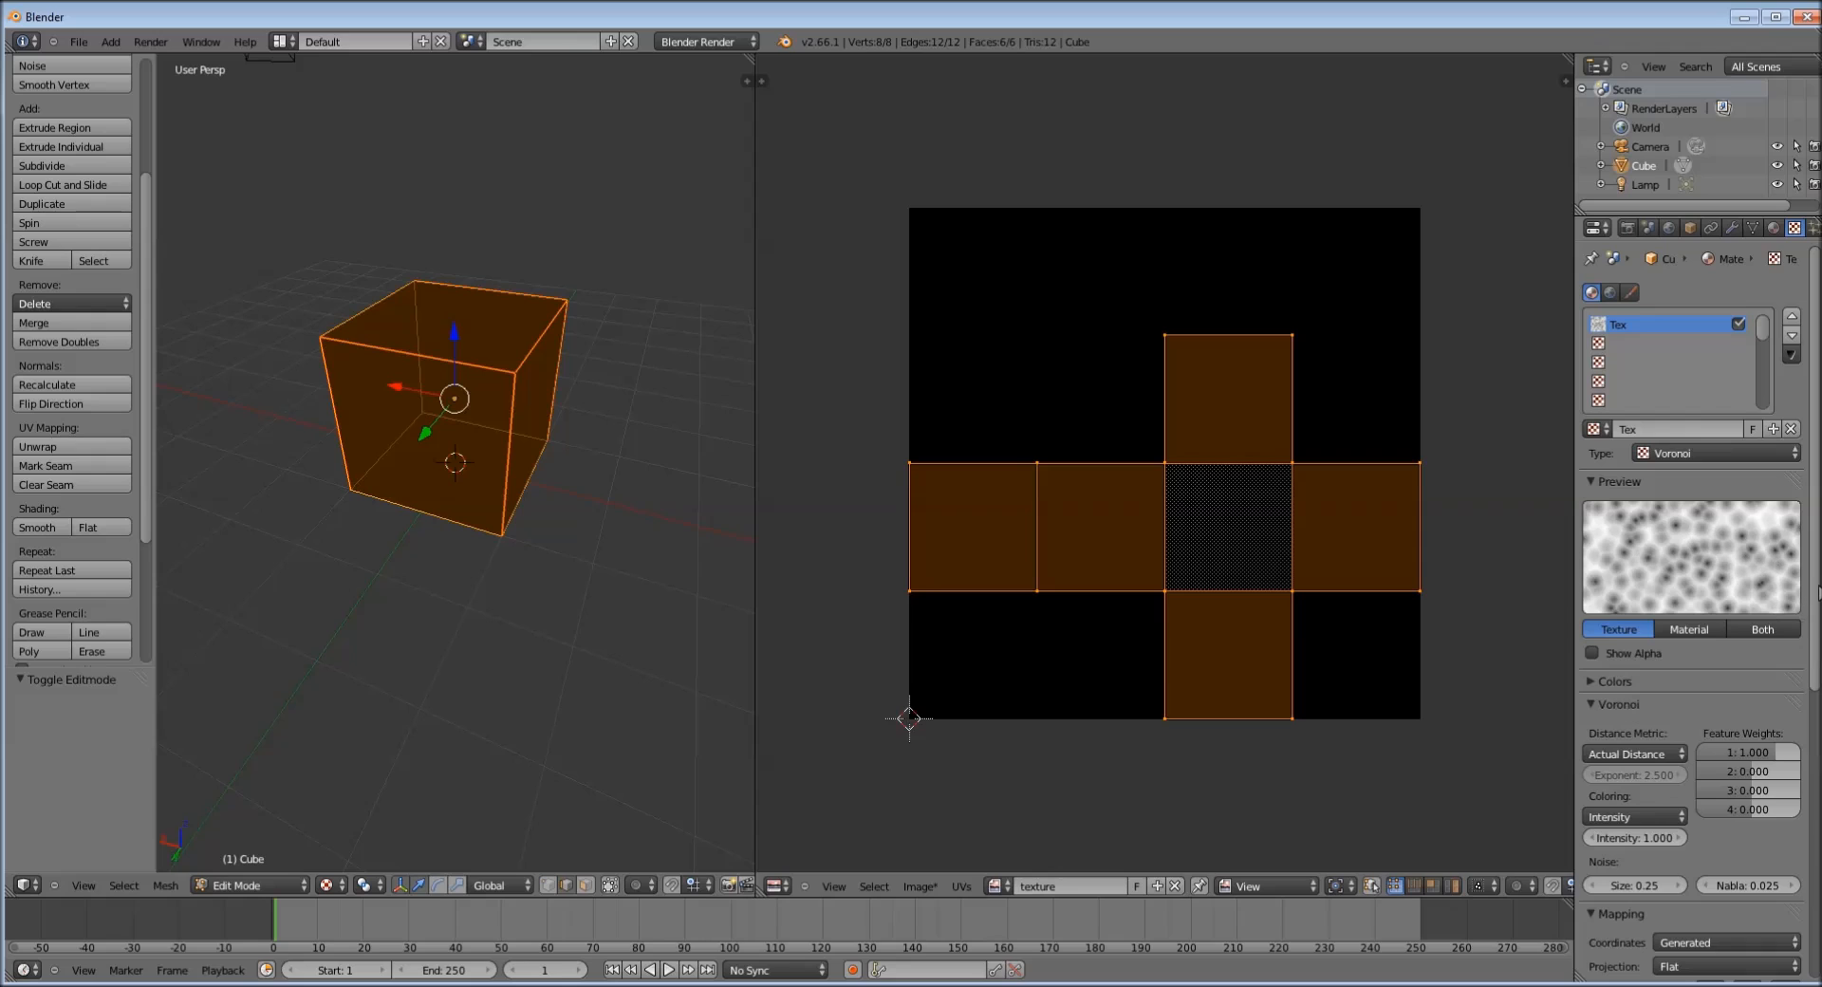
Change the Voronoi texture's influence colour to a dark brown
{"action": "scroll", "coordinate": [1689, 664], "scroll_direction": "down", "scroll_amount": 10}
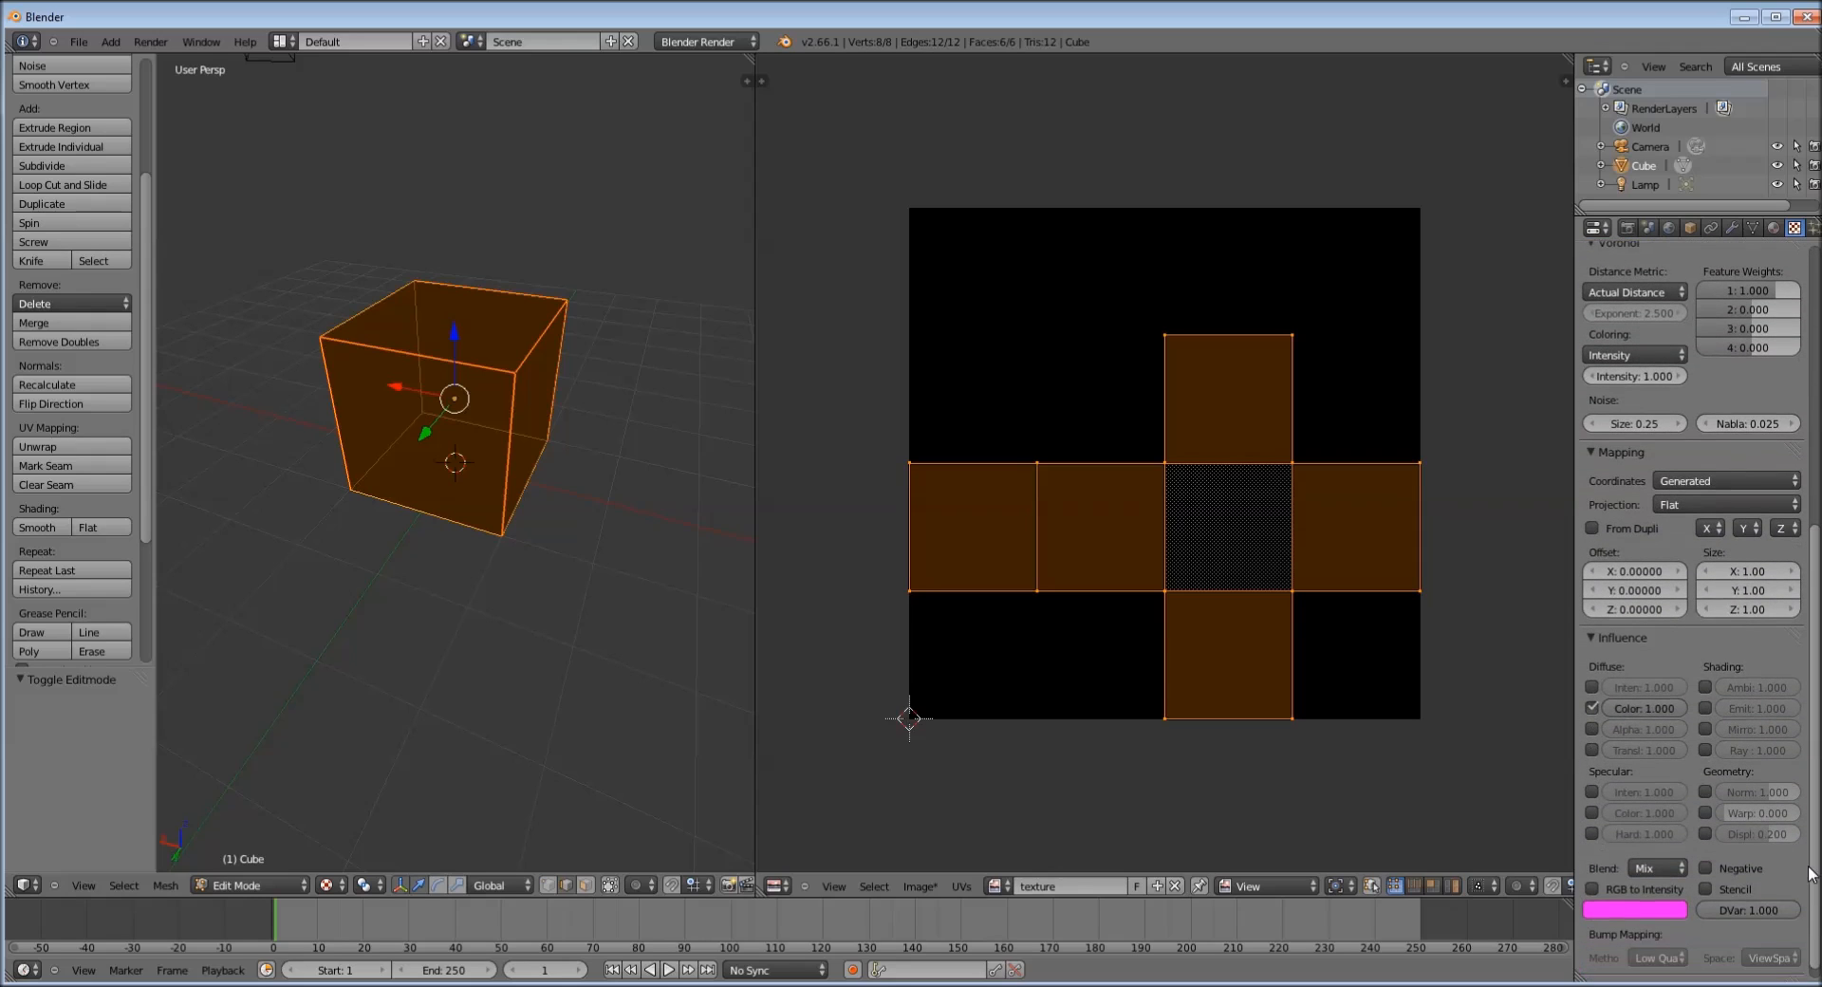
{"action": "left_click", "coordinate": [1648, 911]}
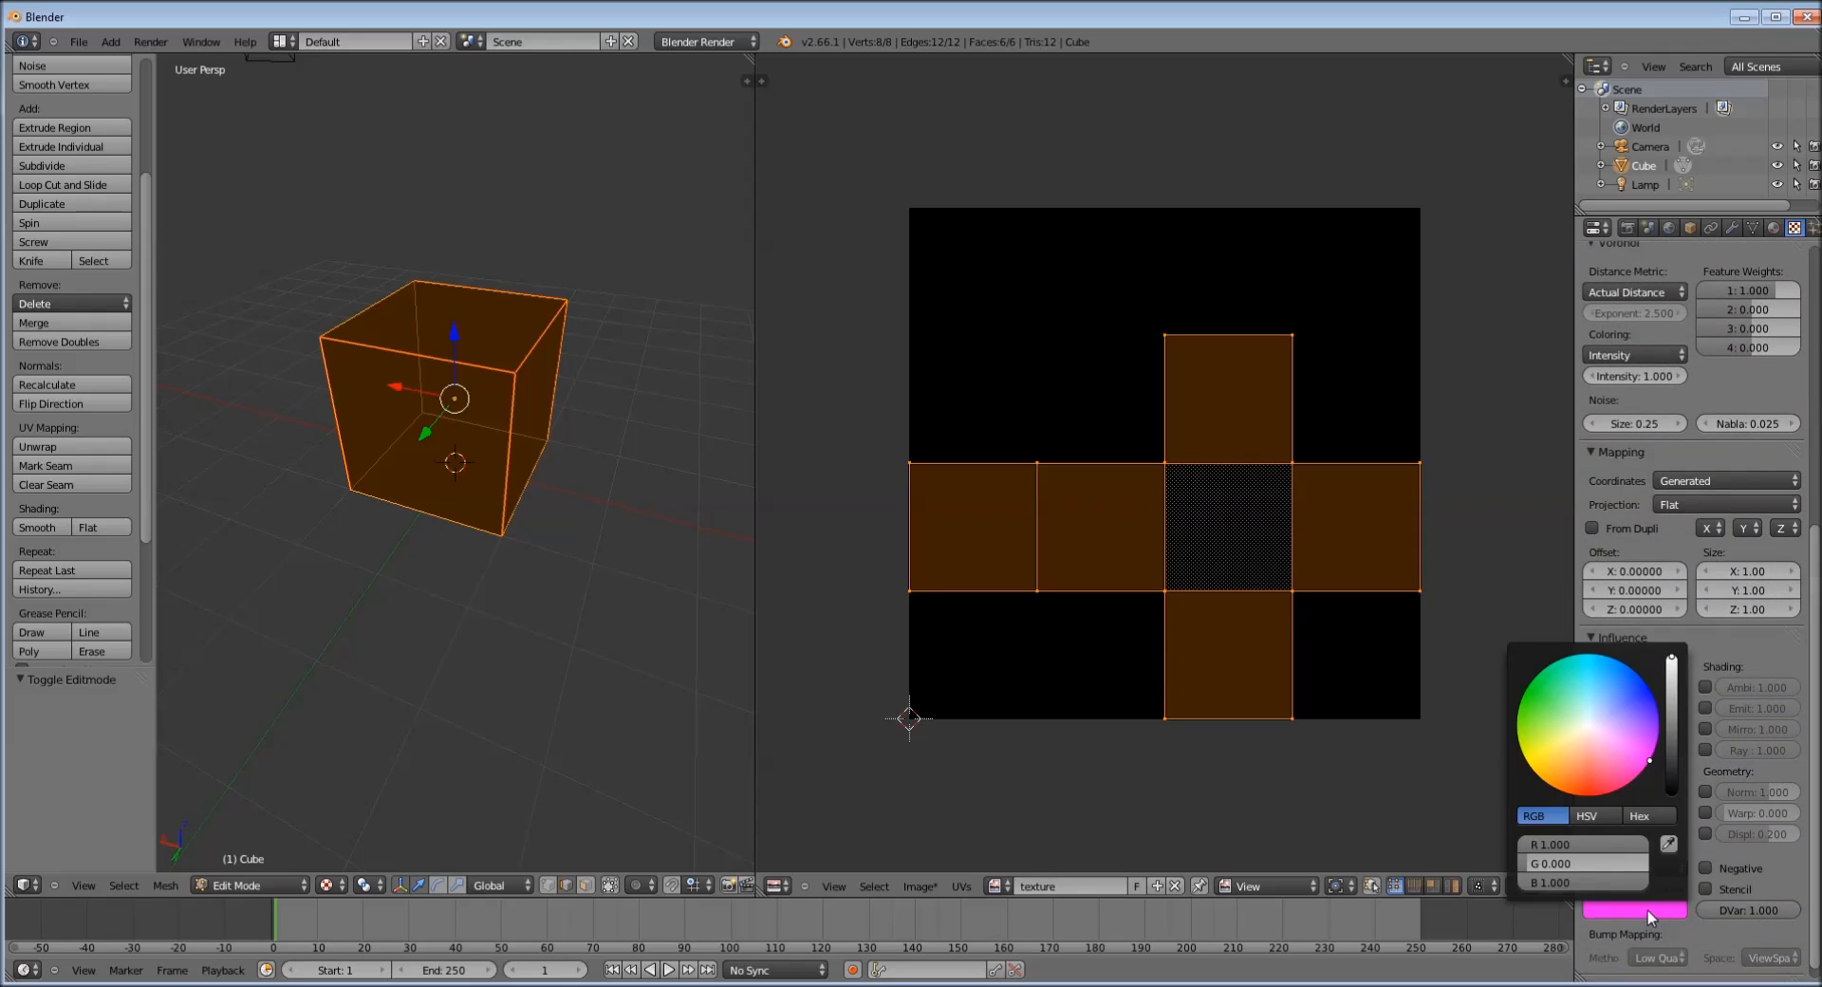
{"action": "mouse_move", "coordinate": [1598, 771]}
{"action": "left_mouse_down"}
{"action": "mouse_move", "coordinate": [1577, 789]}
{"action": "mouse_move", "coordinate": [1596, 764]}
{"action": "mouse_move", "coordinate": [1610, 787]}
{"action": "mouse_move", "coordinate": [1579, 765]}
{"action": "mouse_move", "coordinate": [1567, 780]}
{"action": "mouse_move", "coordinate": [1590, 737]}
{"action": "mouse_move", "coordinate": [1552, 793]}
{"action": "mouse_move", "coordinate": [1597, 763]}
{"action": "mouse_move", "coordinate": [1602, 786]}
{"action": "mouse_move", "coordinate": [1578, 791]}
{"action": "left_mouse_up"}
{"action": "left_click_drag", "start_coordinate": [1675, 714], "coordinate": [1671, 749]}
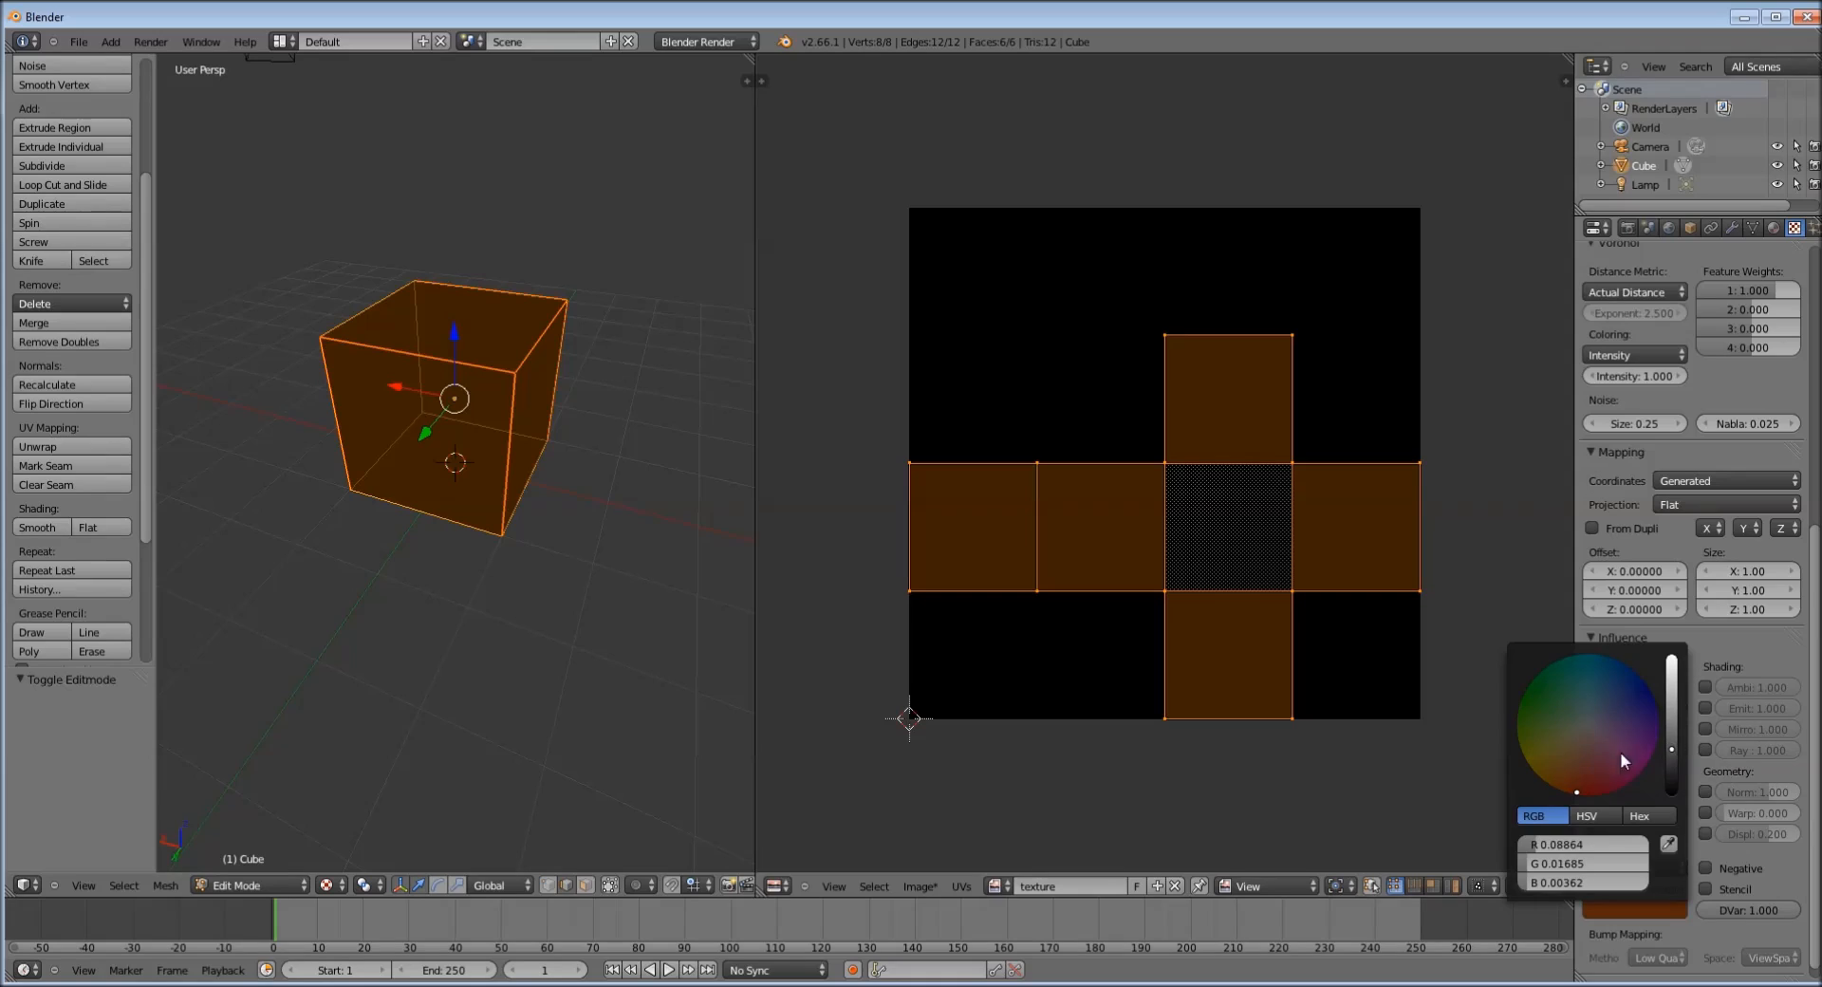
{"action": "left_click_drag", "start_coordinate": [1562, 785], "coordinate": [1557, 778]}
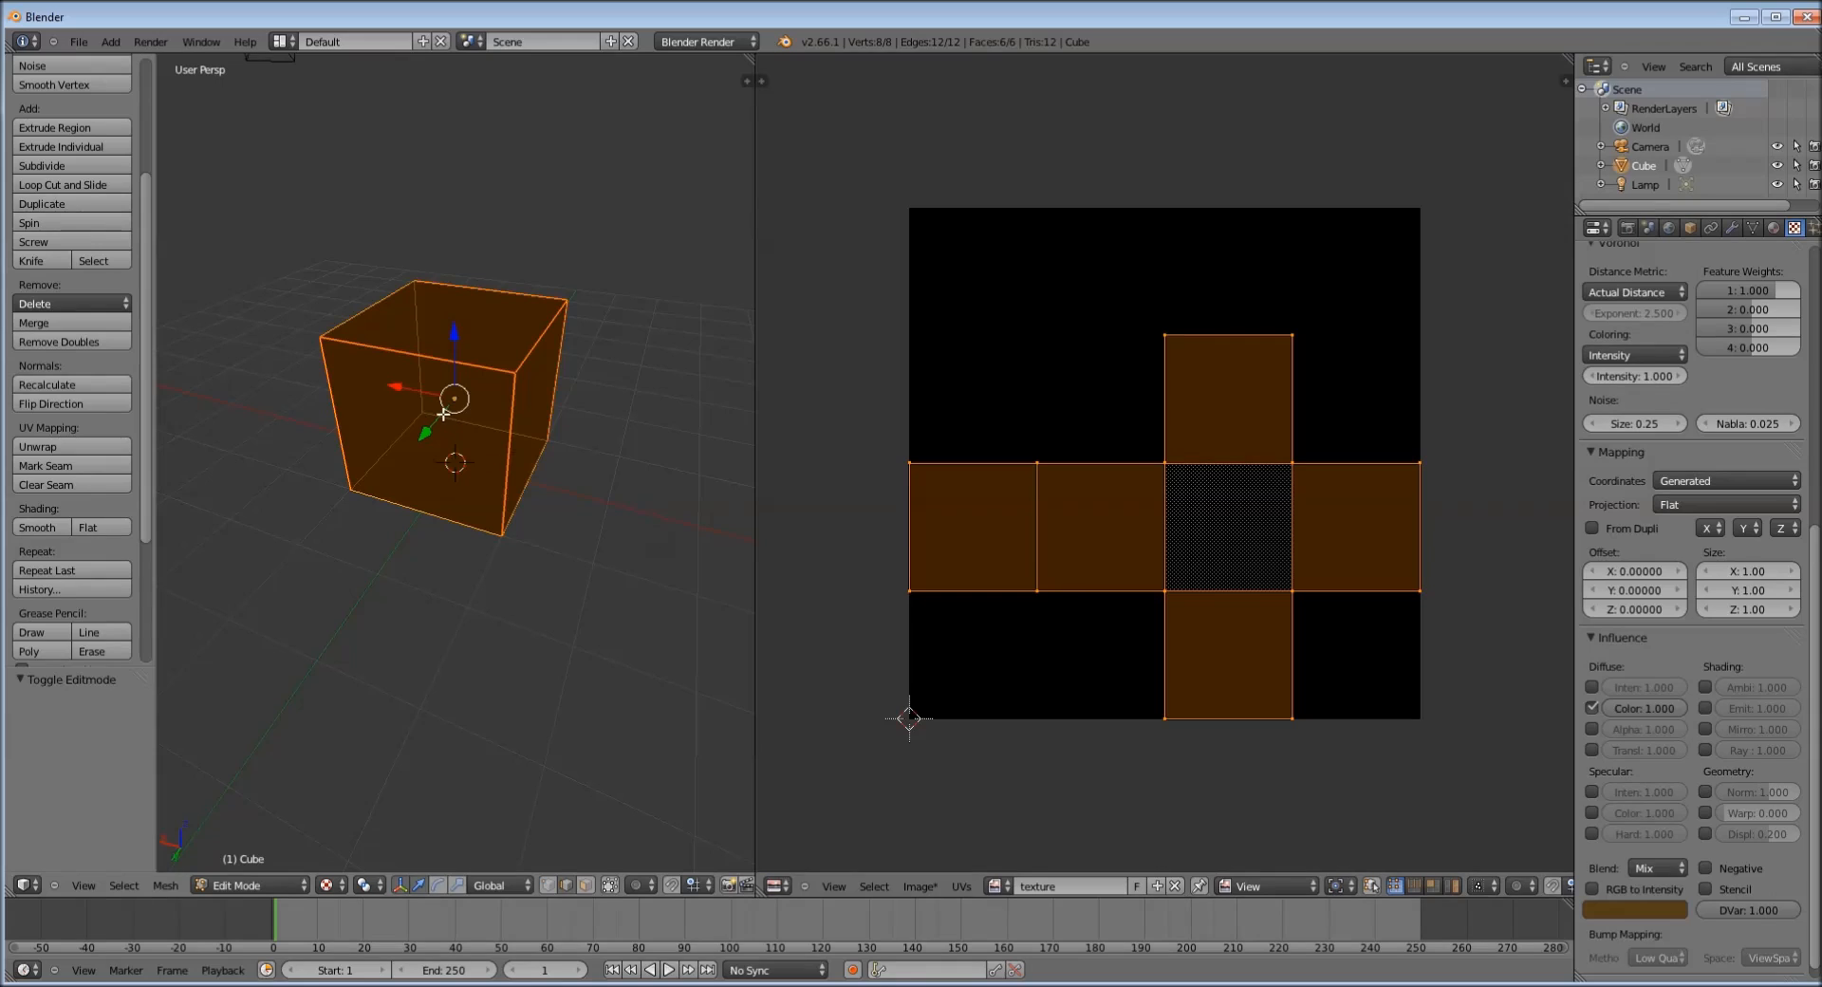
Render the cube, examine the recoloured texture up close and close the render
{"action": "key", "text": "F12"}
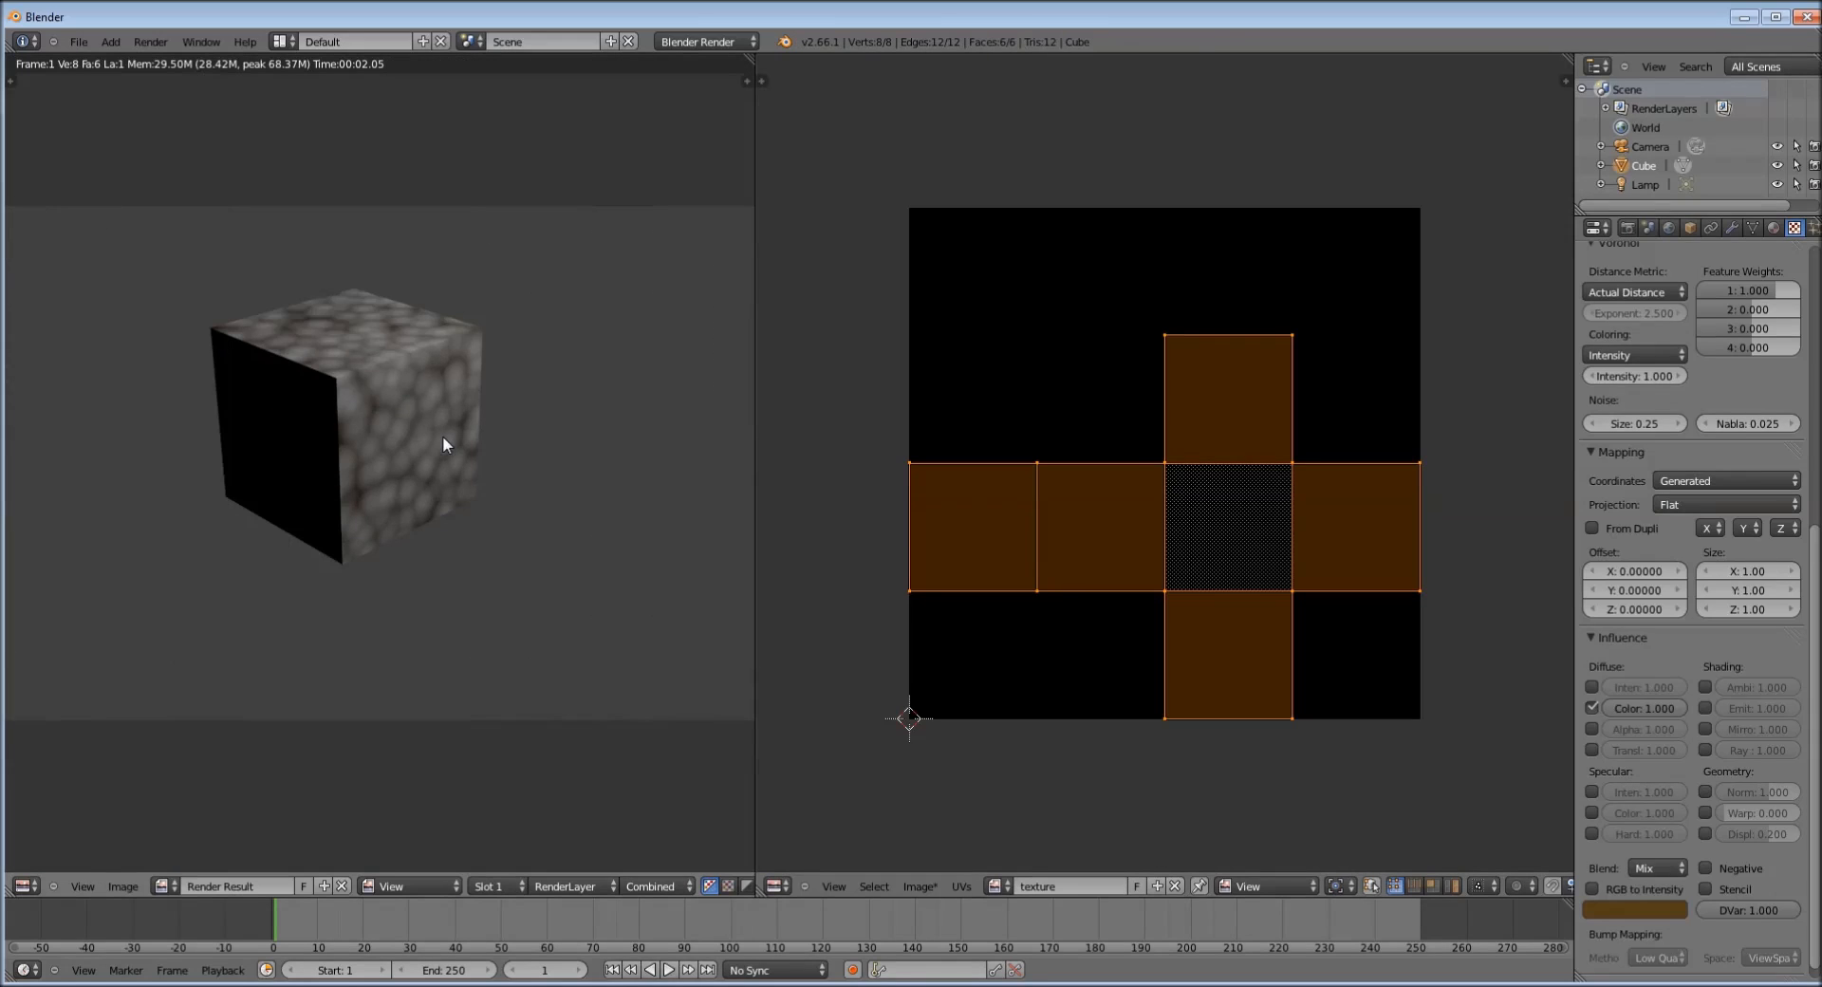
{"action": "scroll", "coordinate": [416, 410], "scroll_direction": "up", "scroll_amount": 4}
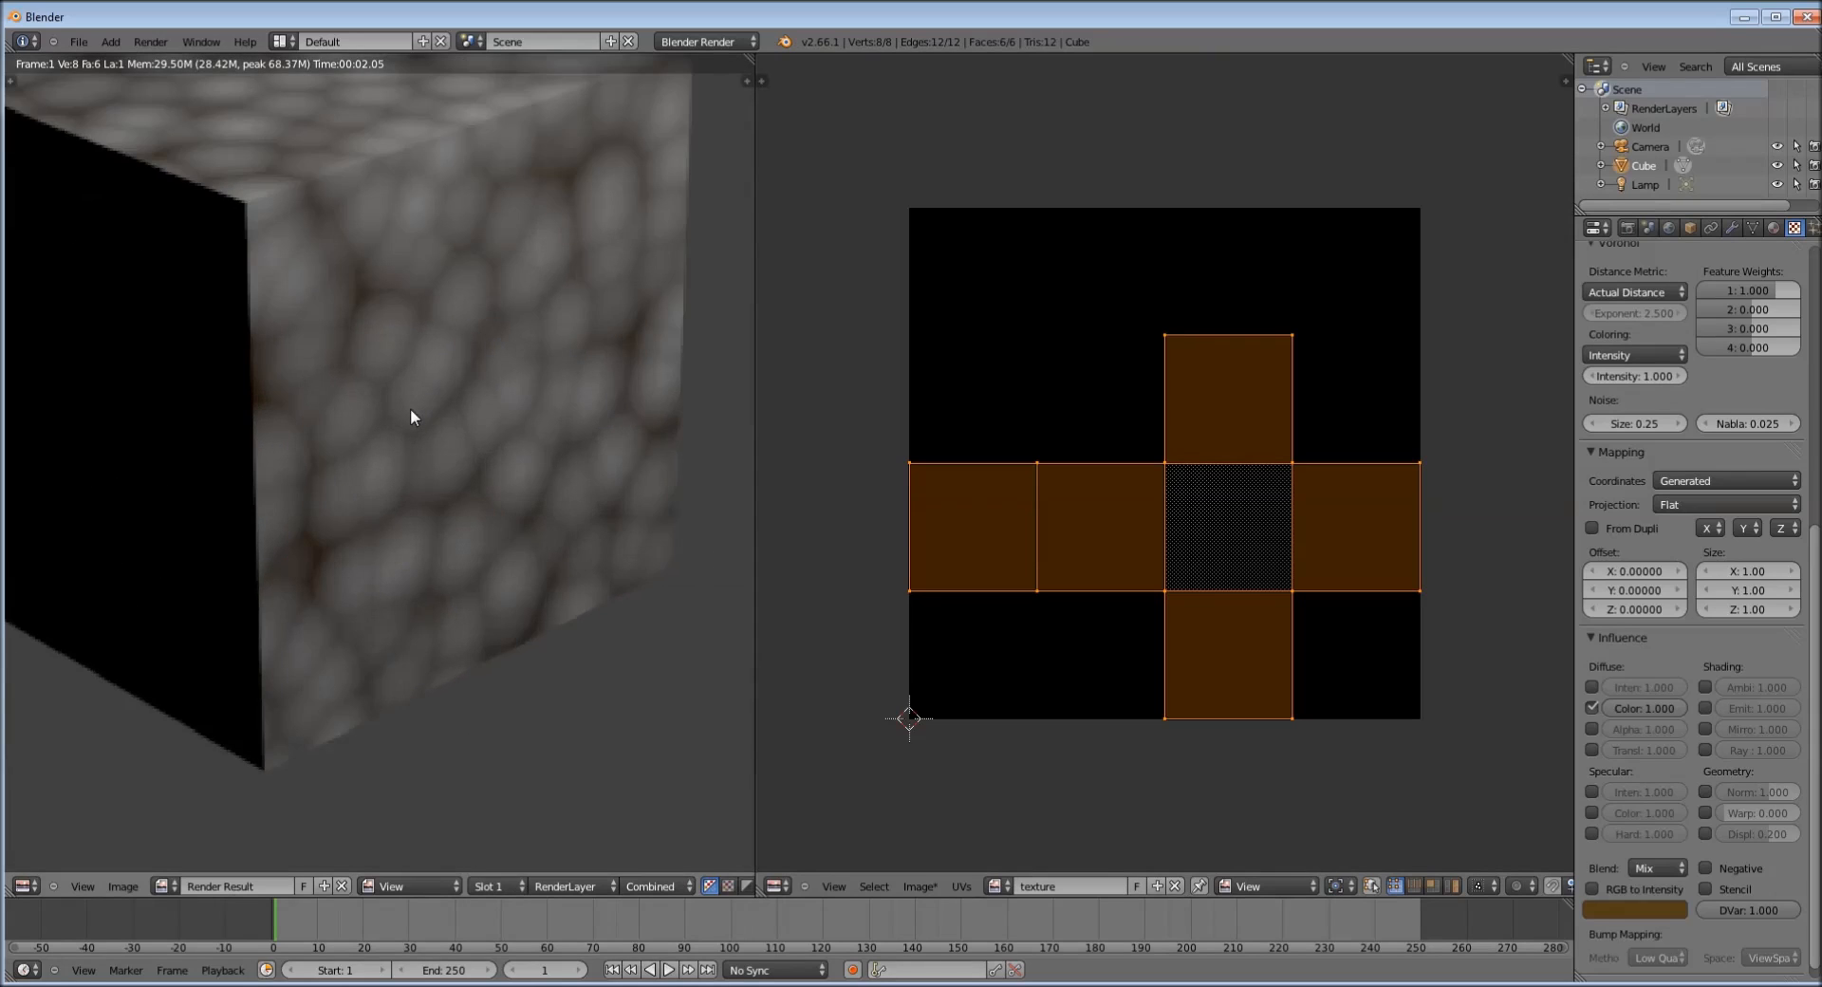
{"action": "scroll", "coordinate": [410, 408], "scroll_direction": "down", "scroll_amount": 2}
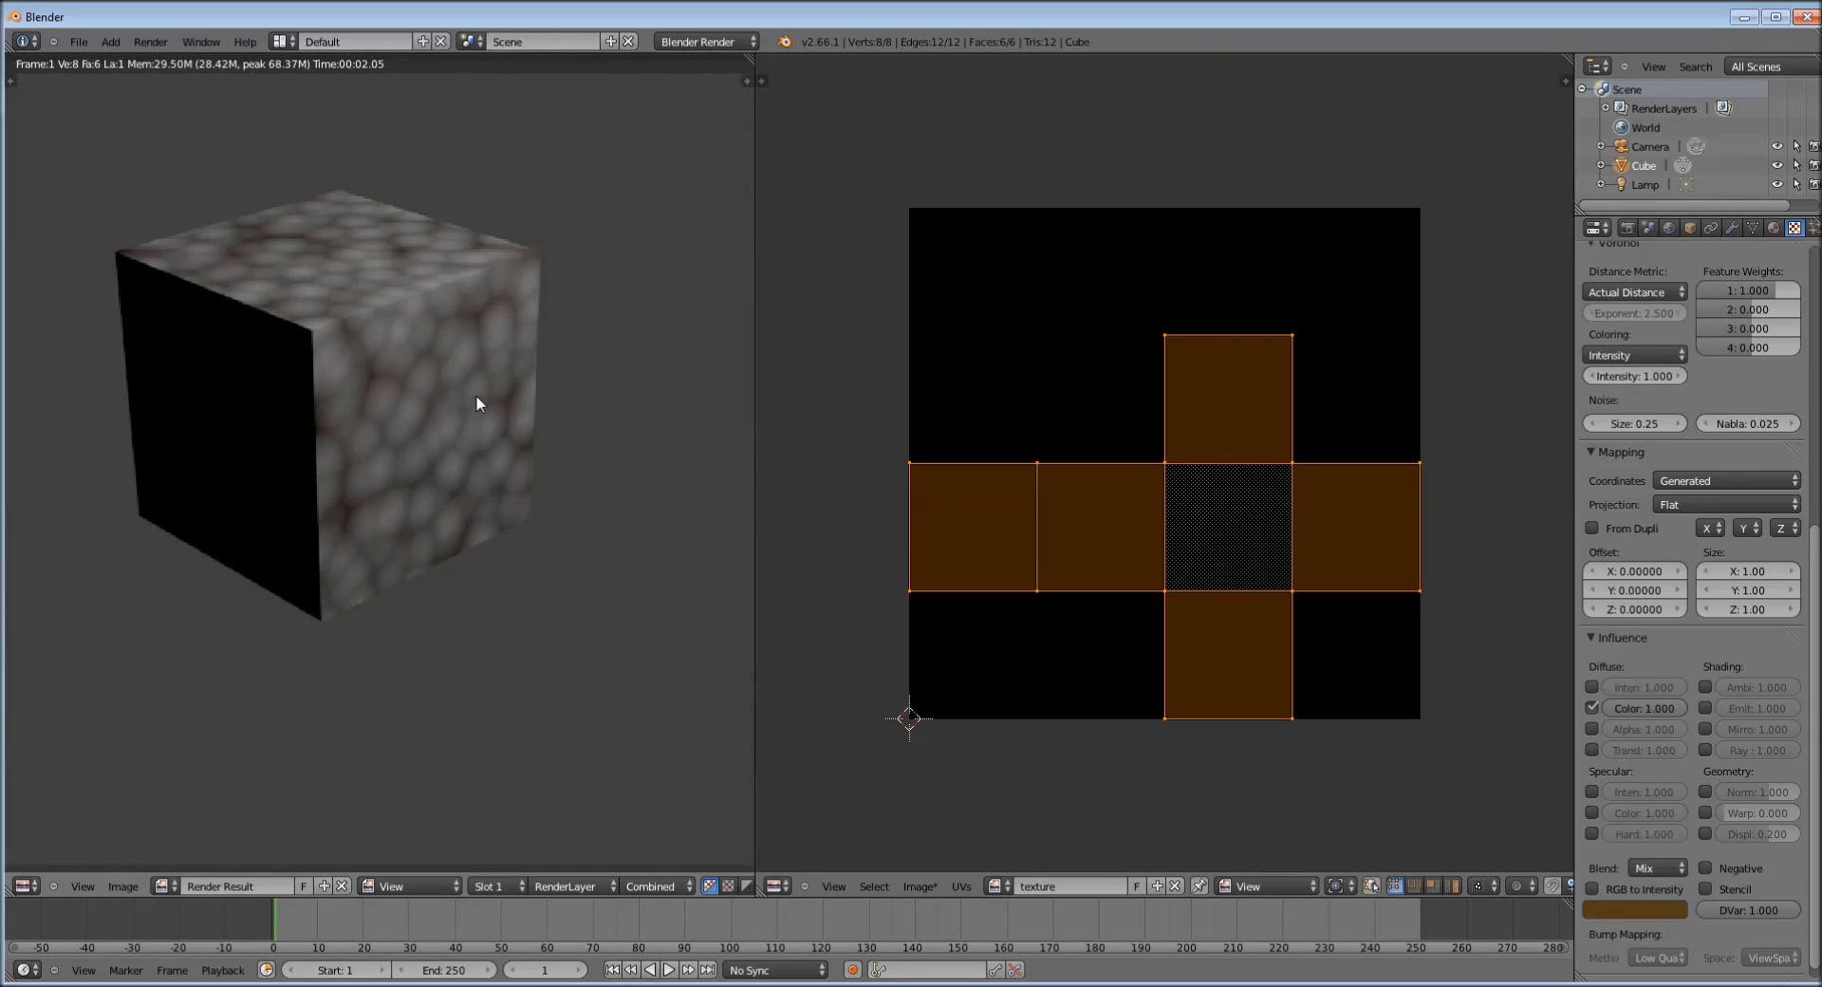
{"action": "key", "text": "Escape"}
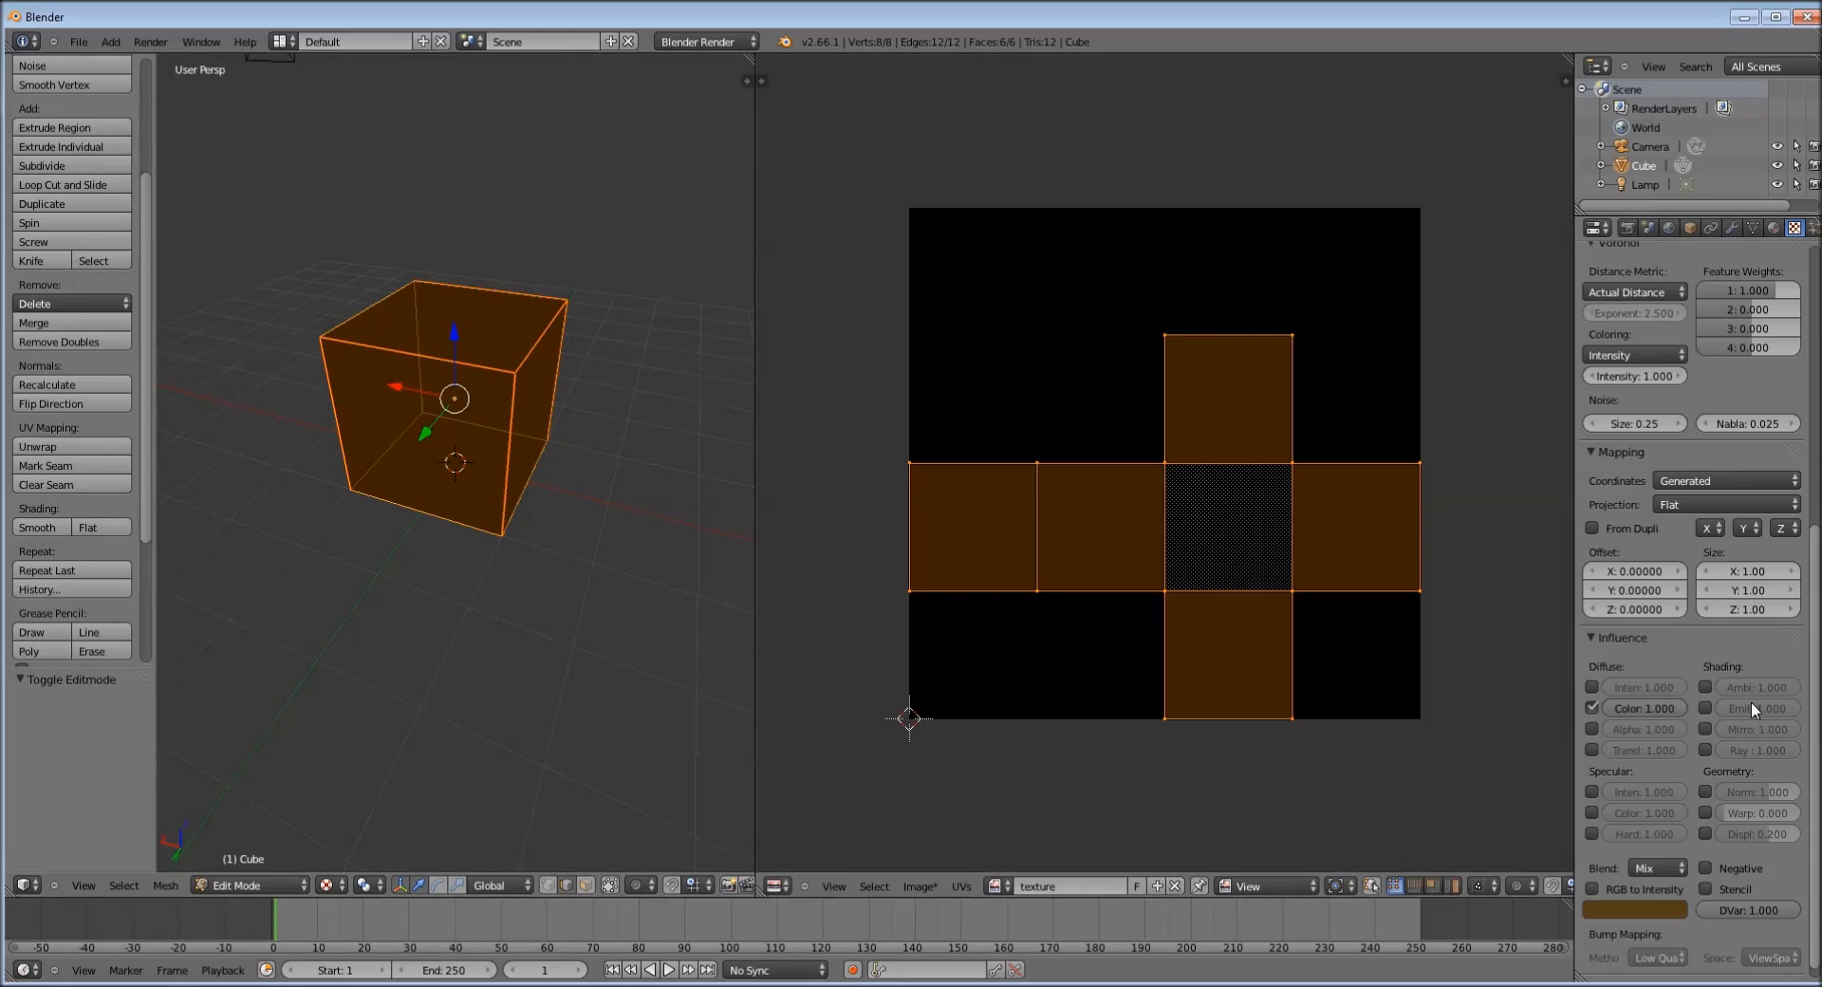
Set the render's Bake Mode to Textures and bake the Voronoi texture onto the UV-mapped image
{"action": "scroll", "coordinate": [1694, 607], "scroll_direction": "down", "scroll_amount": 1}
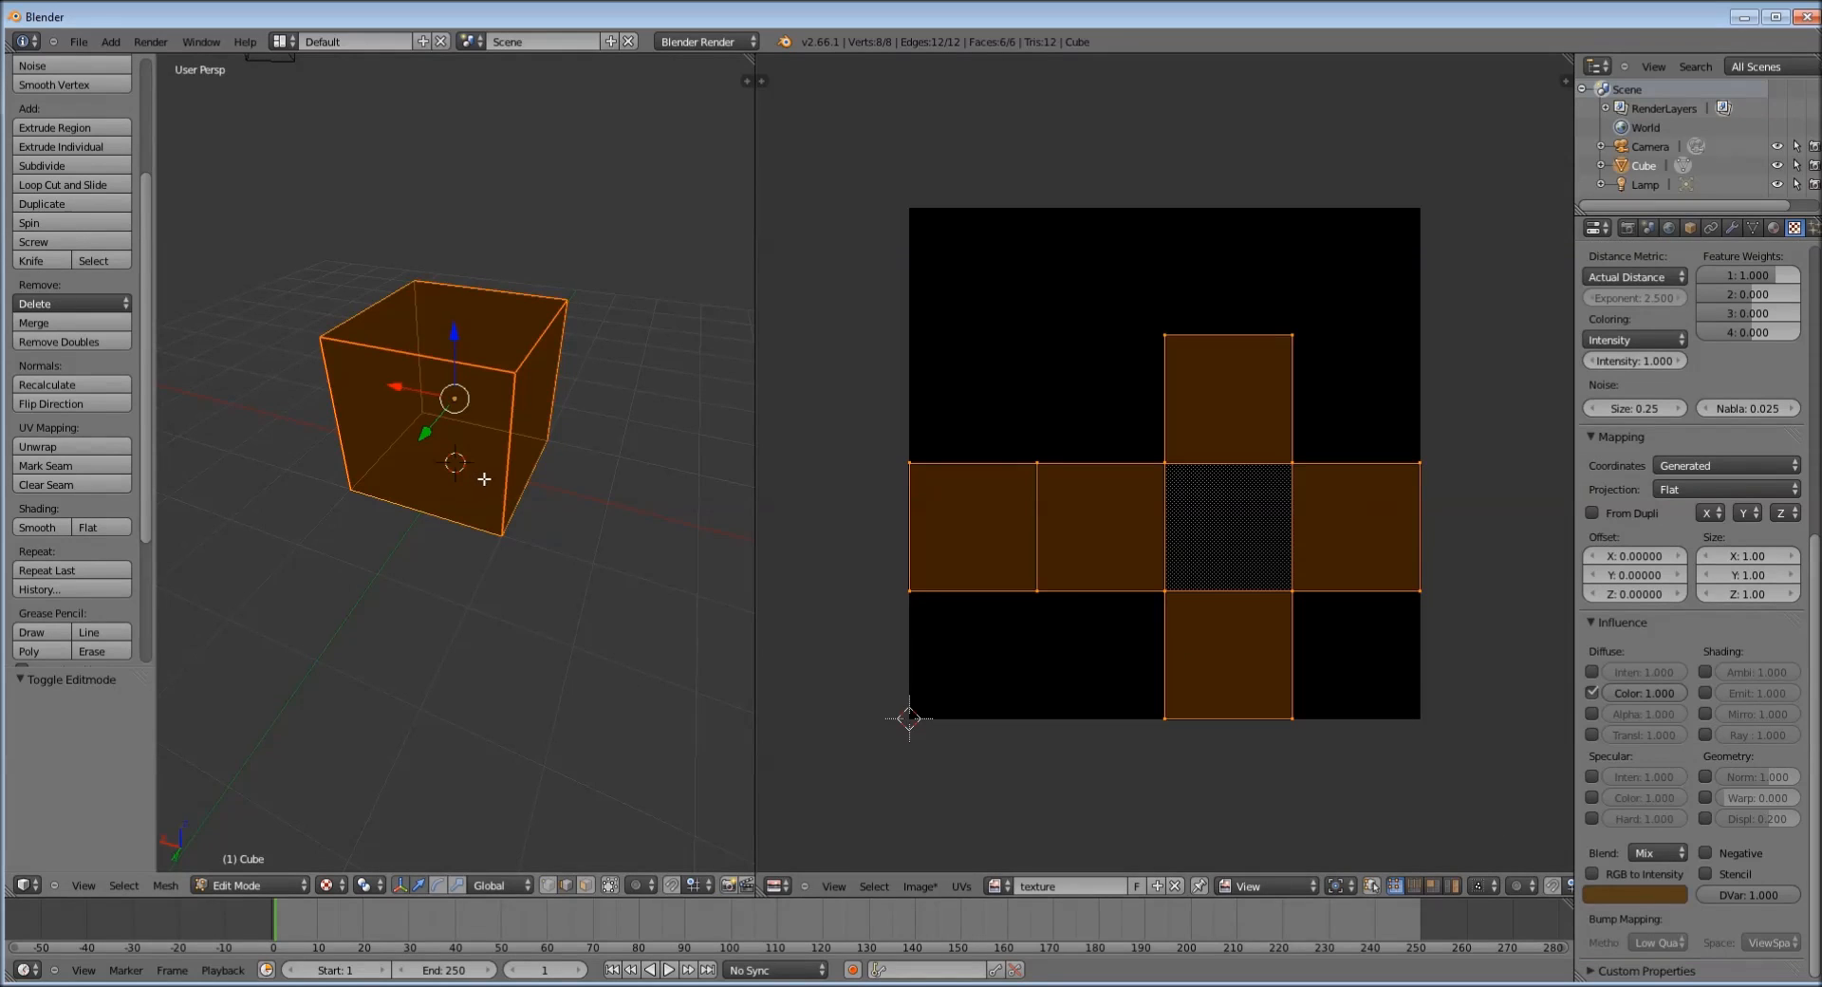
{"action": "mouse_move", "coordinate": [569, 434]}
{"action": "middle_mouse_down"}
{"action": "mouse_move", "coordinate": [517, 437]}
{"action": "mouse_move", "coordinate": [598, 447]}
{"action": "middle_mouse_up"}
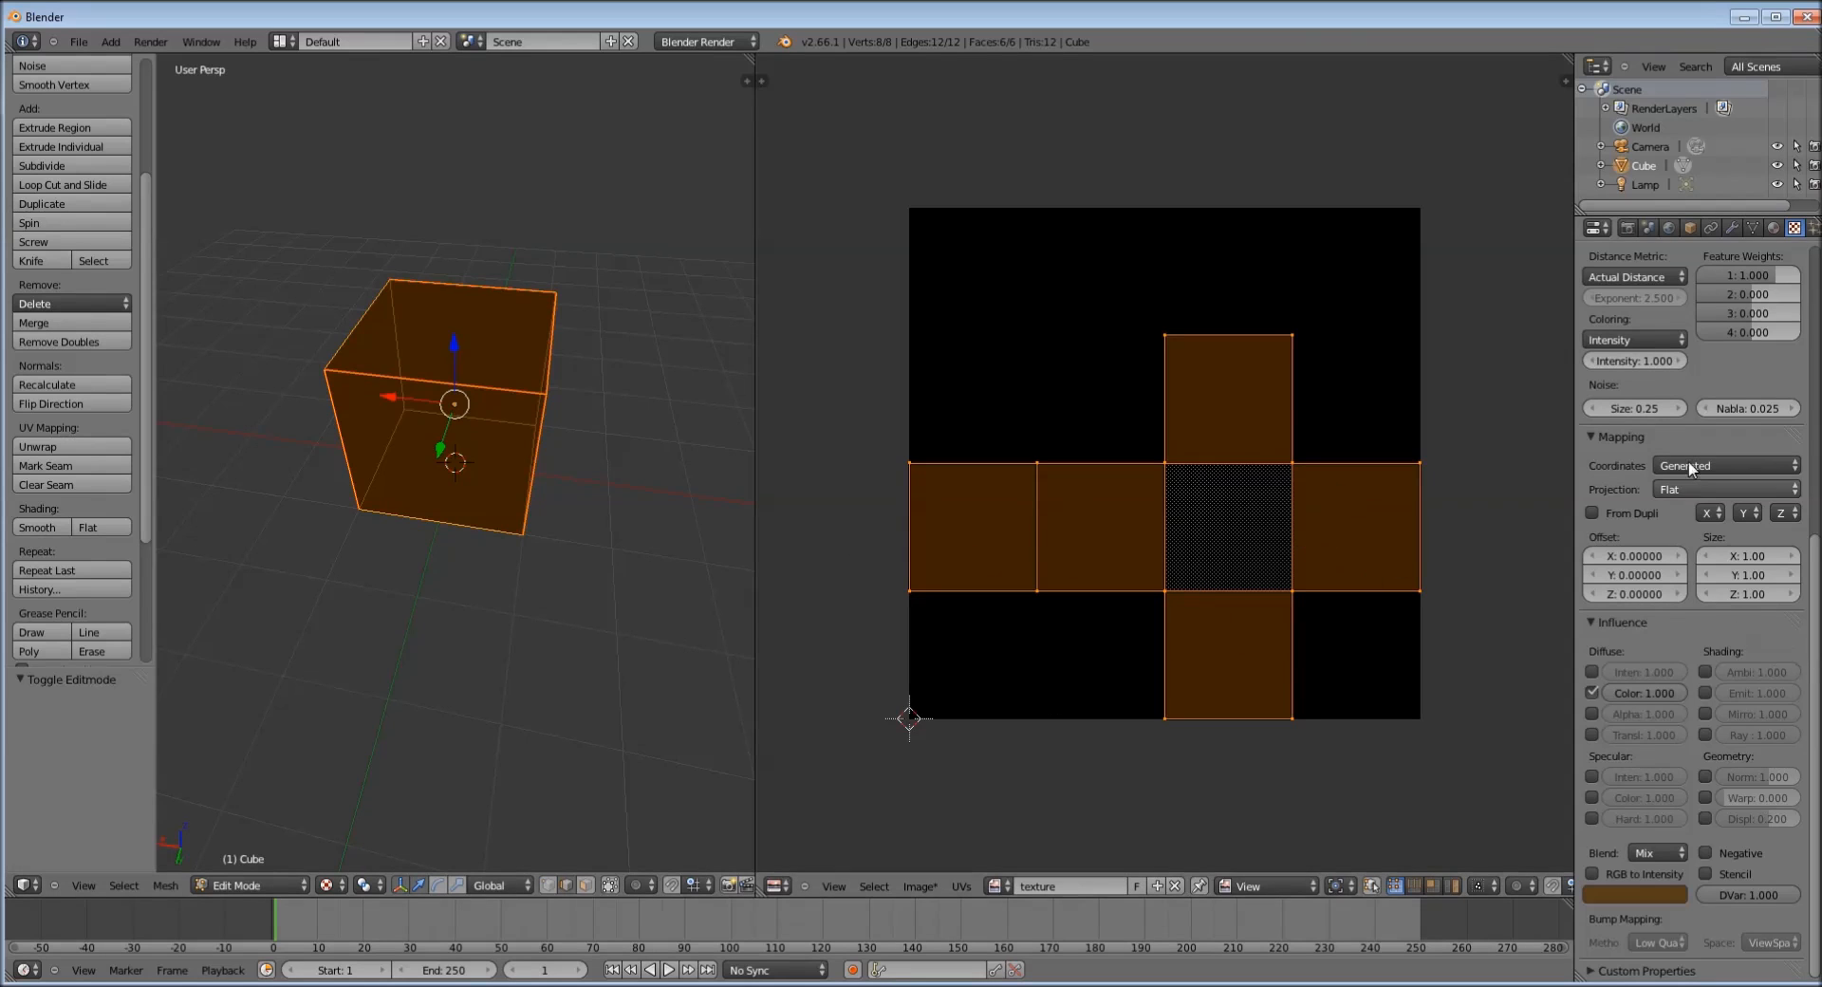
{"action": "left_click", "coordinate": [1627, 229]}
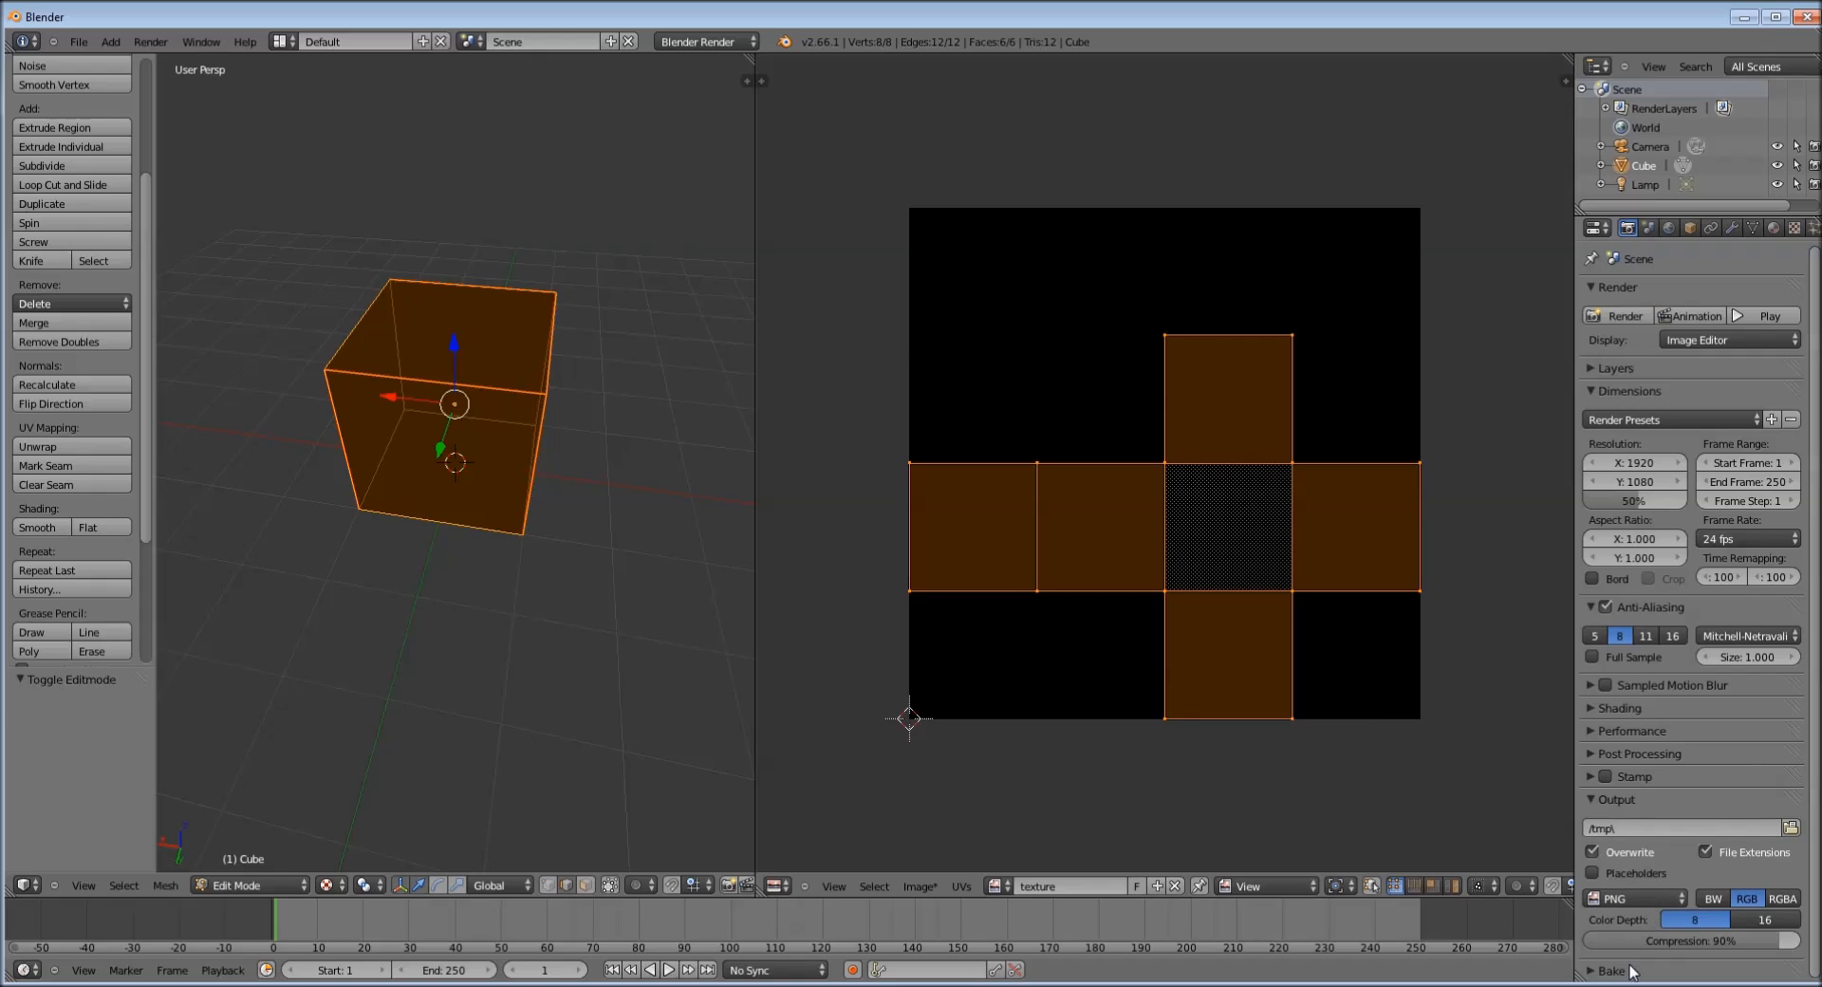
{"action": "left_click", "coordinate": [1591, 972]}
{"action": "scroll", "coordinate": [1814, 825], "scroll_direction": "down", "scroll_amount": 4}
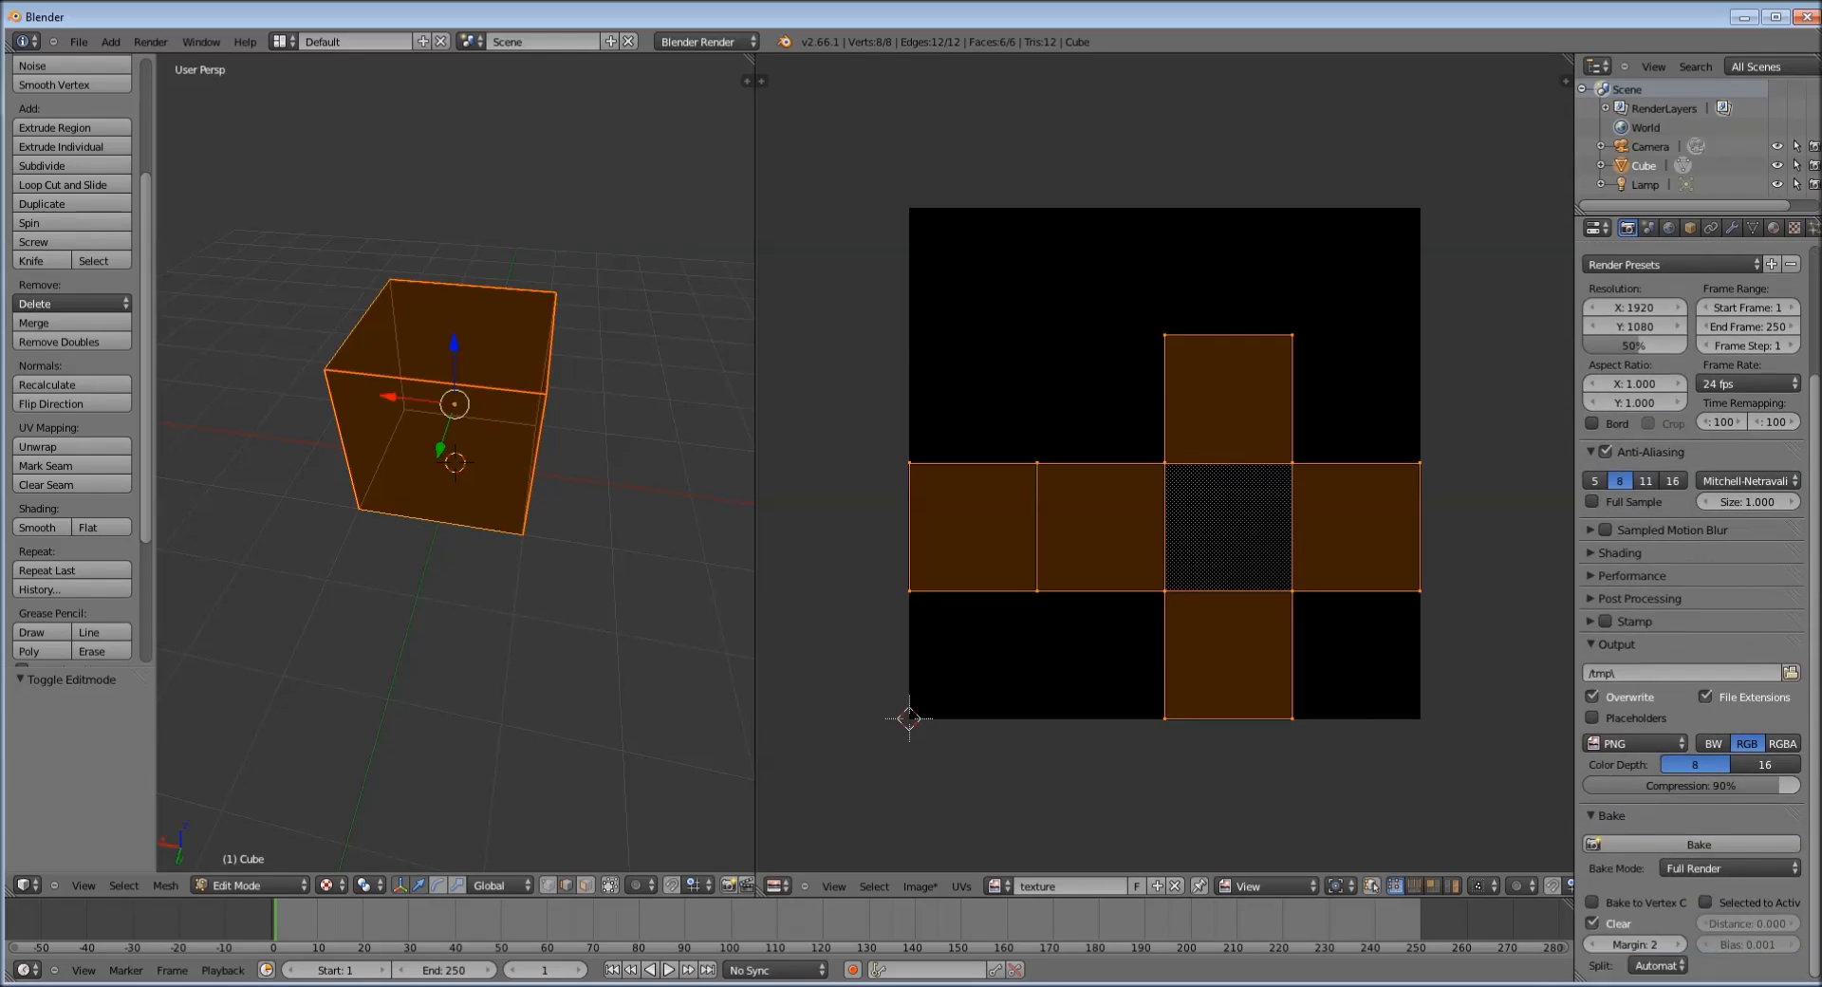
{"action": "left_click", "coordinate": [1796, 875]}
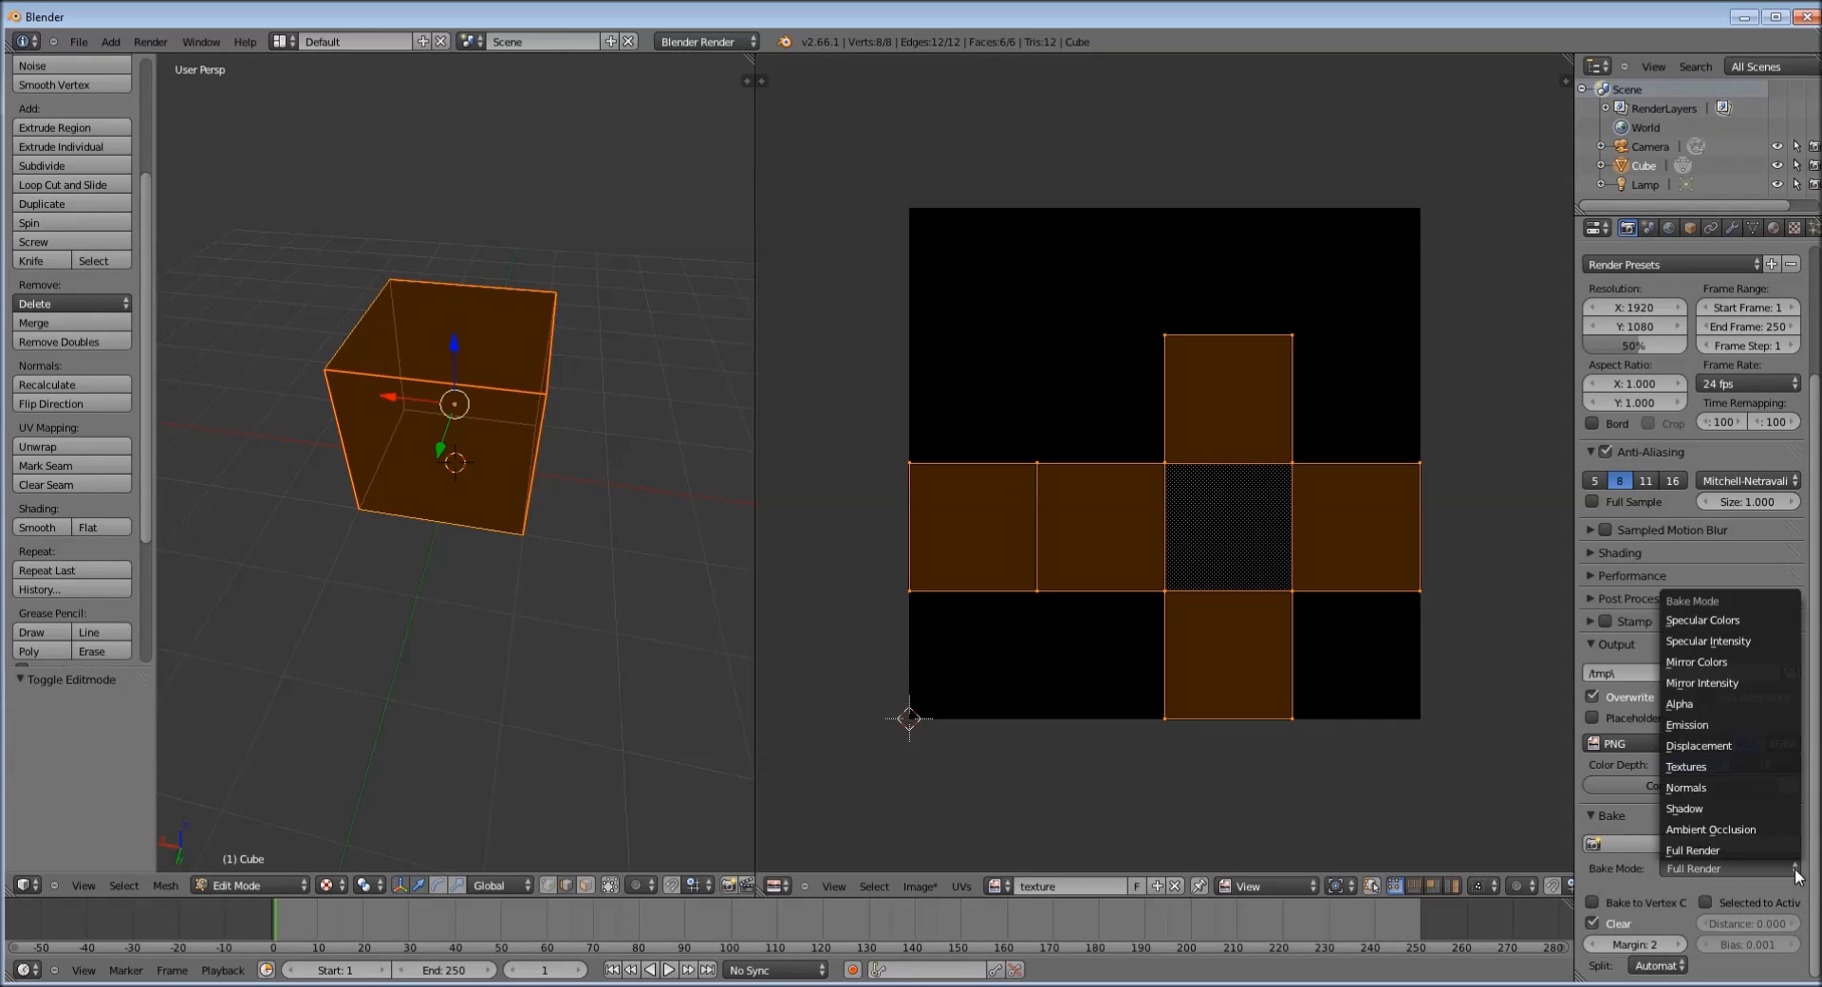
{"action": "left_click", "coordinate": [1698, 768]}
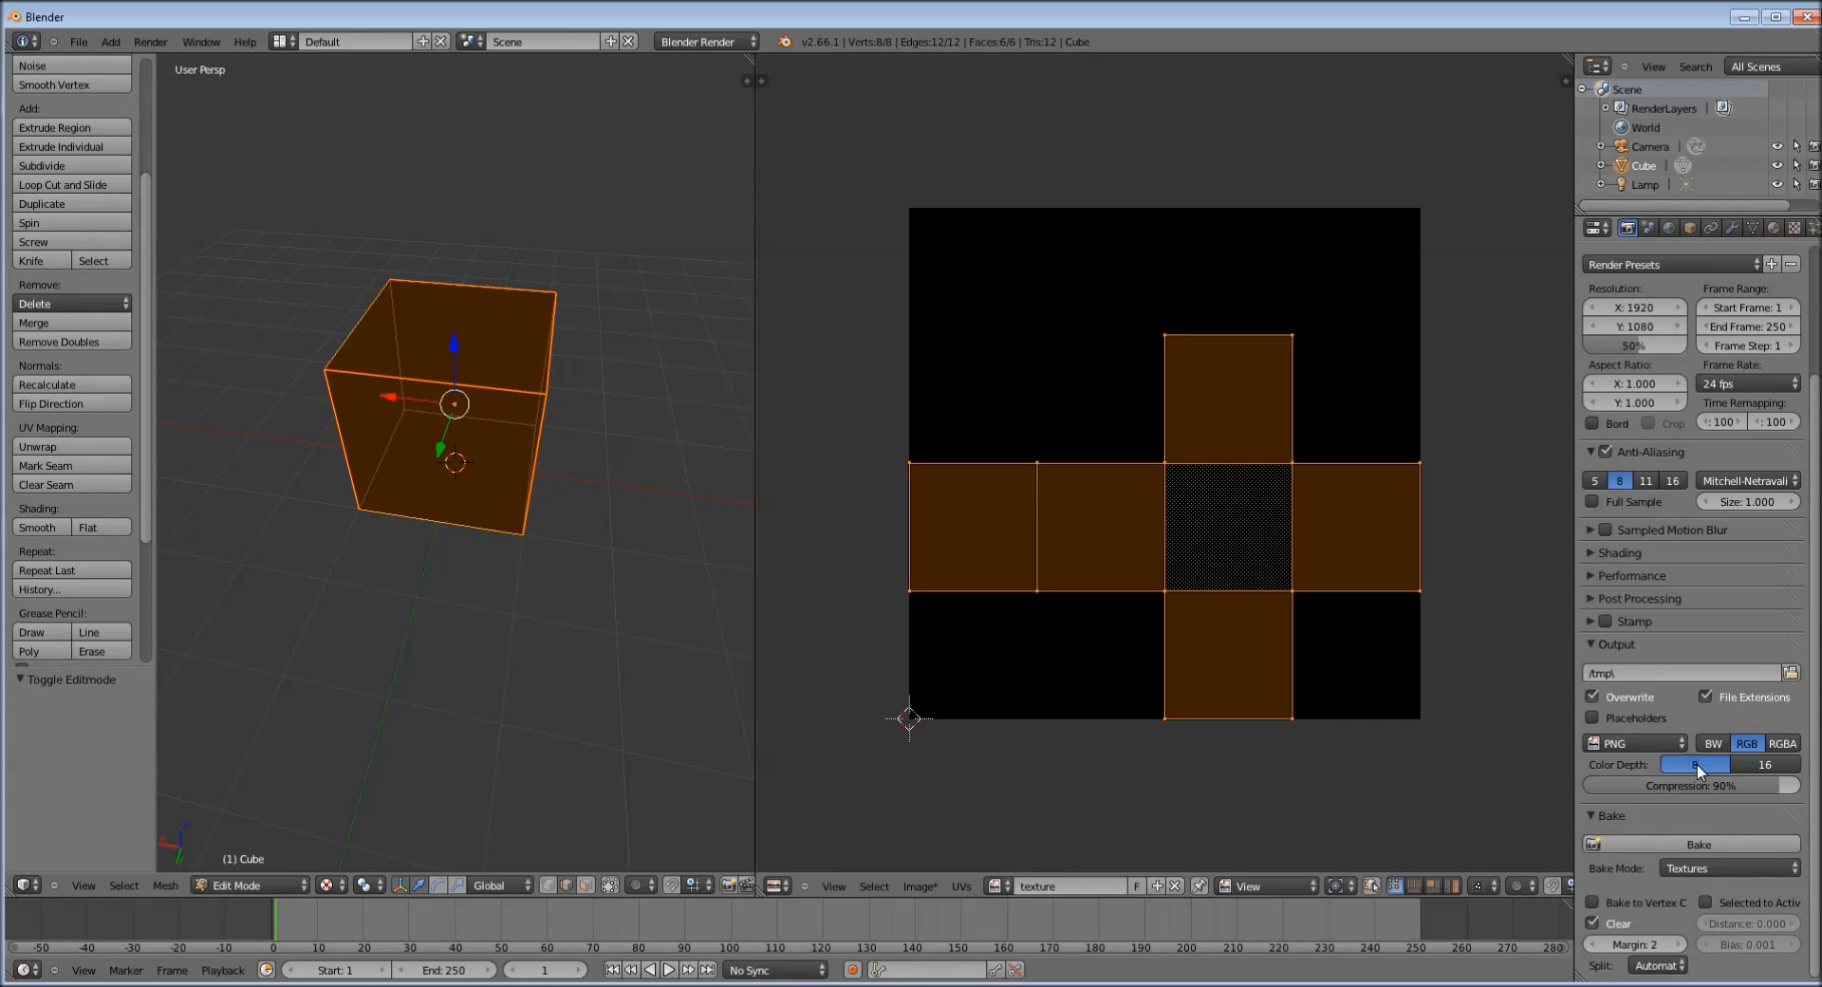
{"action": "left_click", "coordinate": [1693, 848]}
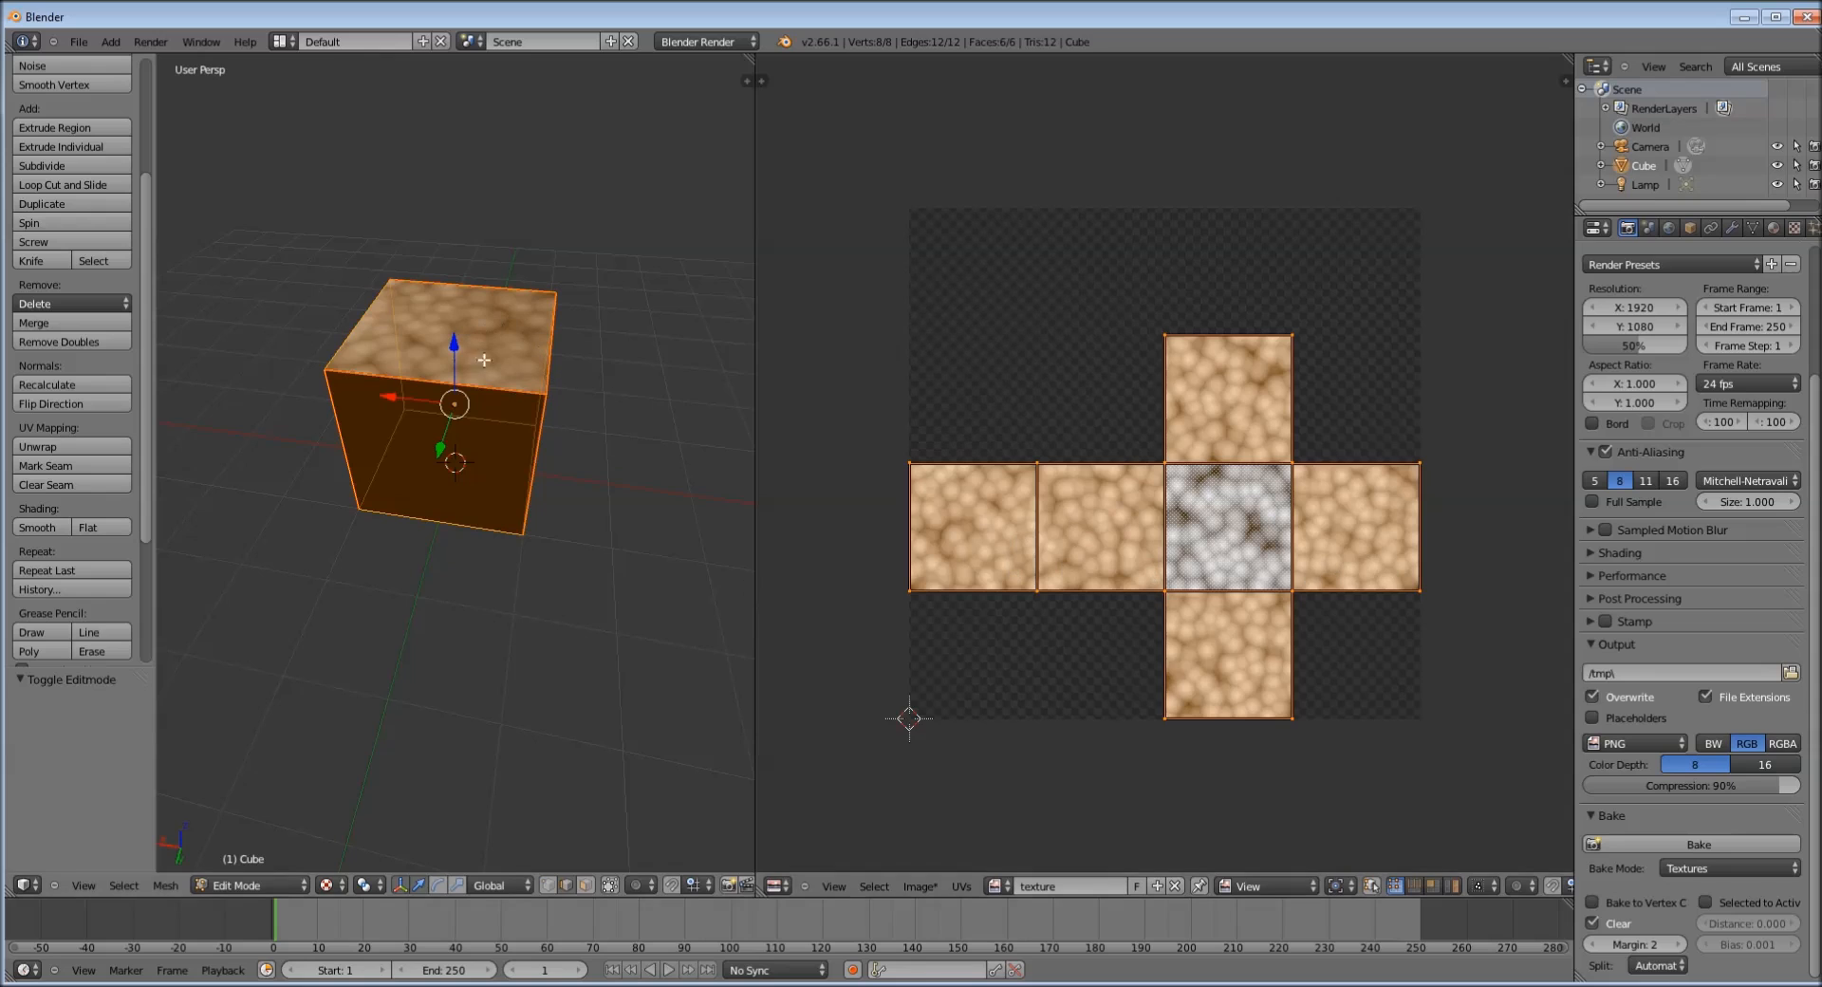
Switch to Object Mode and inspect the baked texture on the cube from different sides
{"action": "mouse_move", "coordinate": [491, 454]}
{"action": "middle_mouse_down"}
{"action": "mouse_move", "coordinate": [325, 366]}
{"action": "mouse_move", "coordinate": [655, 313]}
{"action": "mouse_move", "coordinate": [691, 337]}
{"action": "mouse_move", "coordinate": [736, 269]}
{"action": "mouse_move", "coordinate": [219, 143]}
{"action": "mouse_move", "coordinate": [655, 90]}
{"action": "mouse_move", "coordinate": [570, 453]}
{"action": "mouse_move", "coordinate": [736, 411]}
{"action": "mouse_move", "coordinate": [486, 442]}
{"action": "middle_mouse_up"}
{"action": "key", "text": "Tab"}
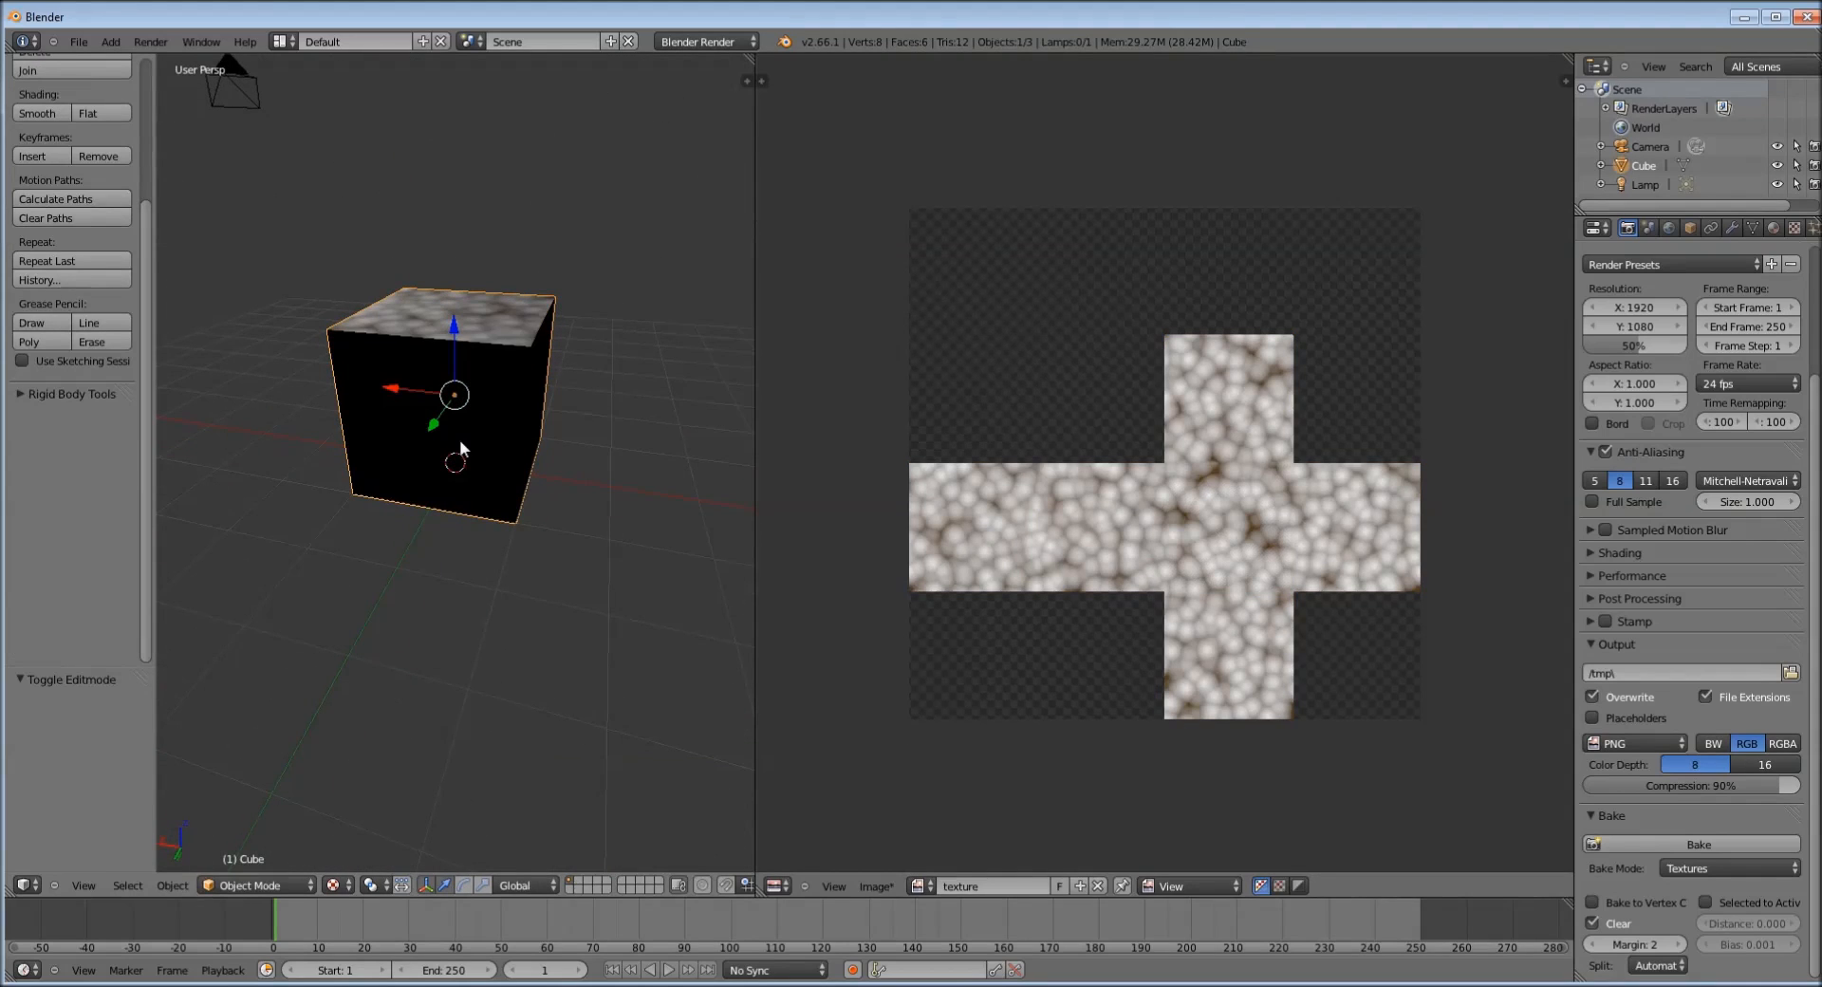
{"action": "middle_click_drag", "start_coordinate": [459, 440], "coordinate": [535, 418]}
{"action": "scroll", "coordinate": [493, 463], "scroll_direction": "down", "scroll_amount": 3}
Move the lamp to light the cube's dark faces, ending with a 2.245 shift along Z, and inspect the baked texture up close
{"action": "right_click", "coordinate": [175, 130]}
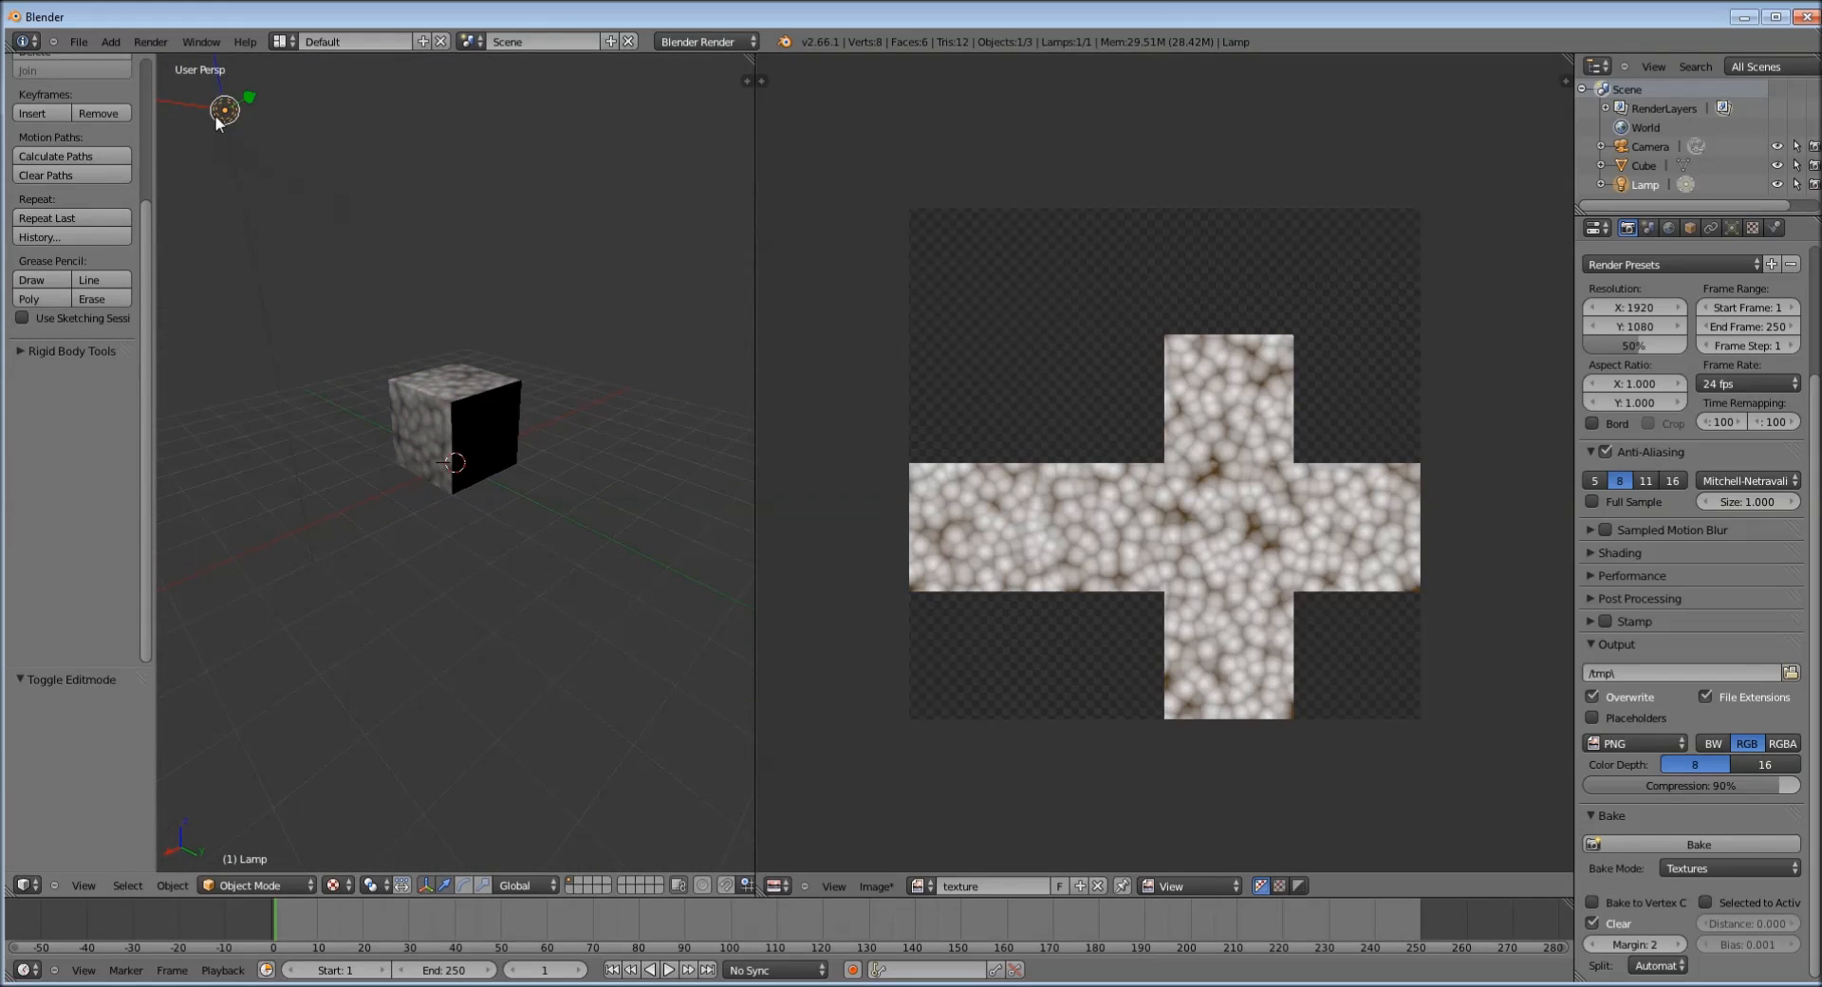
{"action": "left_click_drag", "start_coordinate": [222, 91], "coordinate": [378, 294]}
{"action": "middle_click_drag", "start_coordinate": [486, 453], "coordinate": [490, 407]}
{"action": "scroll", "coordinate": [499, 472], "scroll_direction": "up", "scroll_amount": 7}
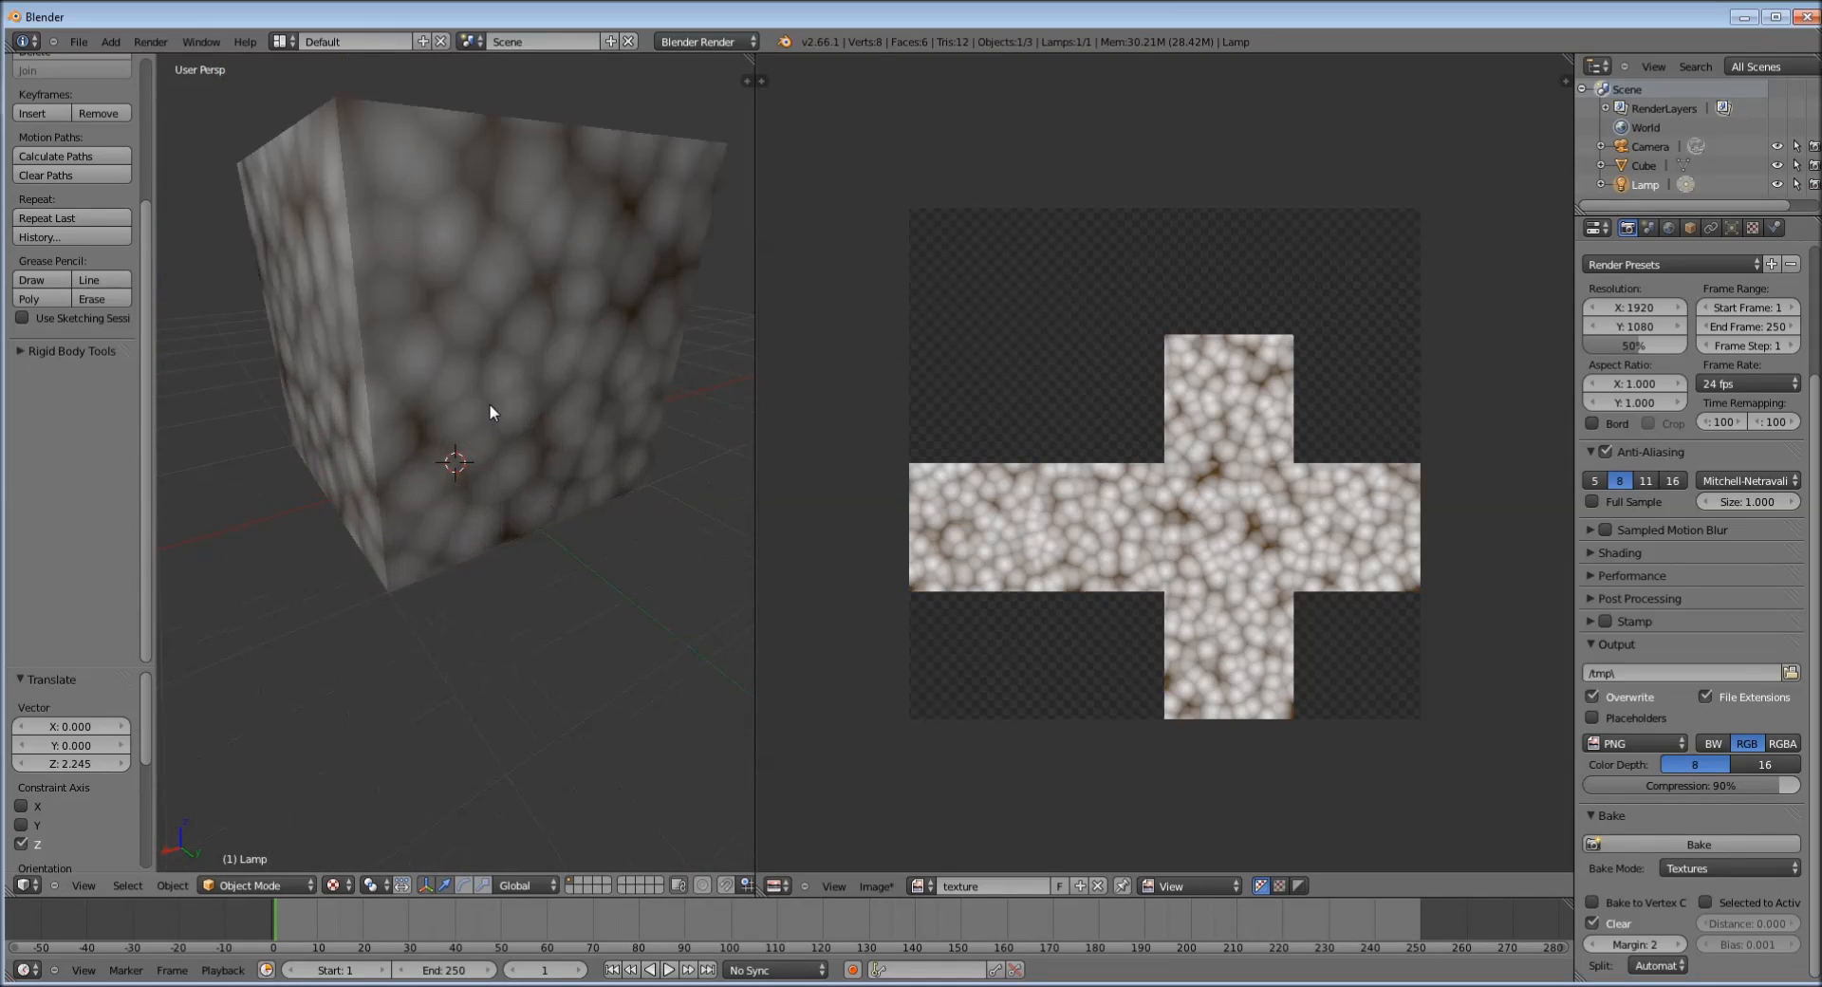
{"action": "scroll", "coordinate": [488, 405], "scroll_direction": "down", "scroll_amount": 6}
{"action": "scroll", "coordinate": [486, 406], "scroll_direction": "up", "scroll_amount": 2}
{"action": "scroll", "coordinate": [485, 405], "scroll_direction": "down", "scroll_amount": 1}
{"action": "scroll", "coordinate": [484, 404], "scroll_direction": "down", "scroll_amount": 3}
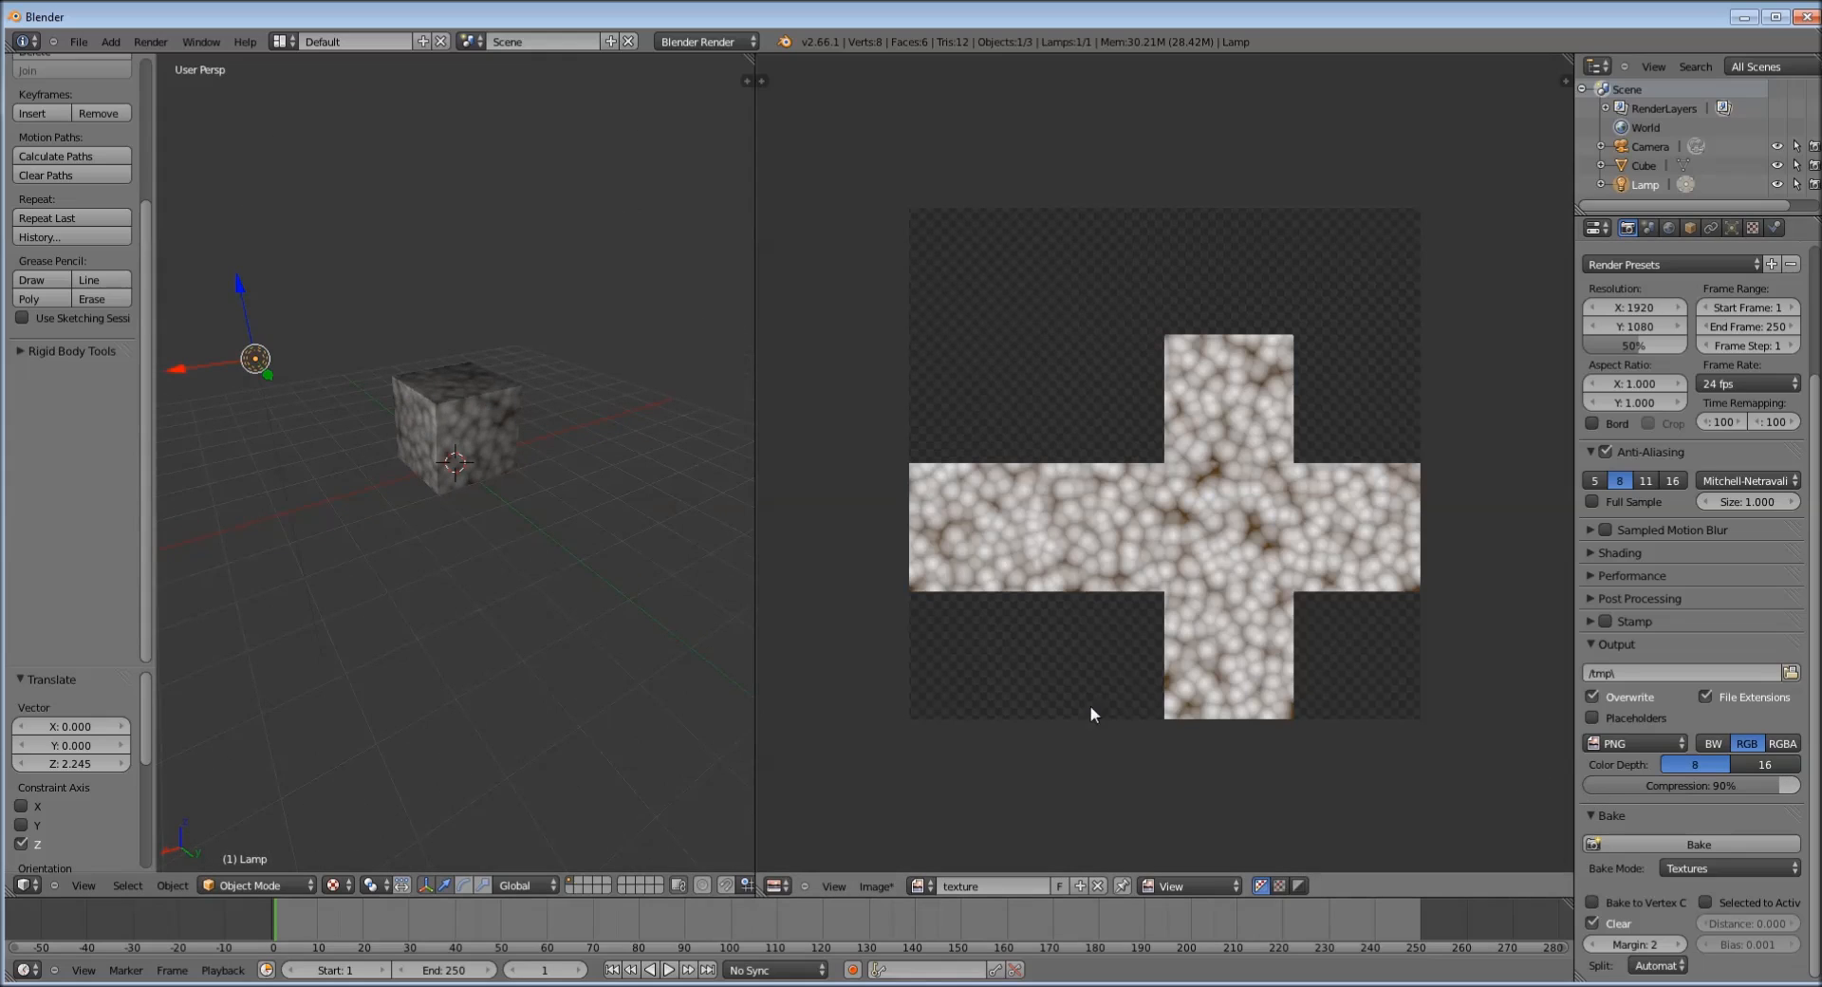
Export the scene in DirectX (.x) format to C:\ under the file name bubblebox
{"action": "left_click", "coordinate": [79, 42]}
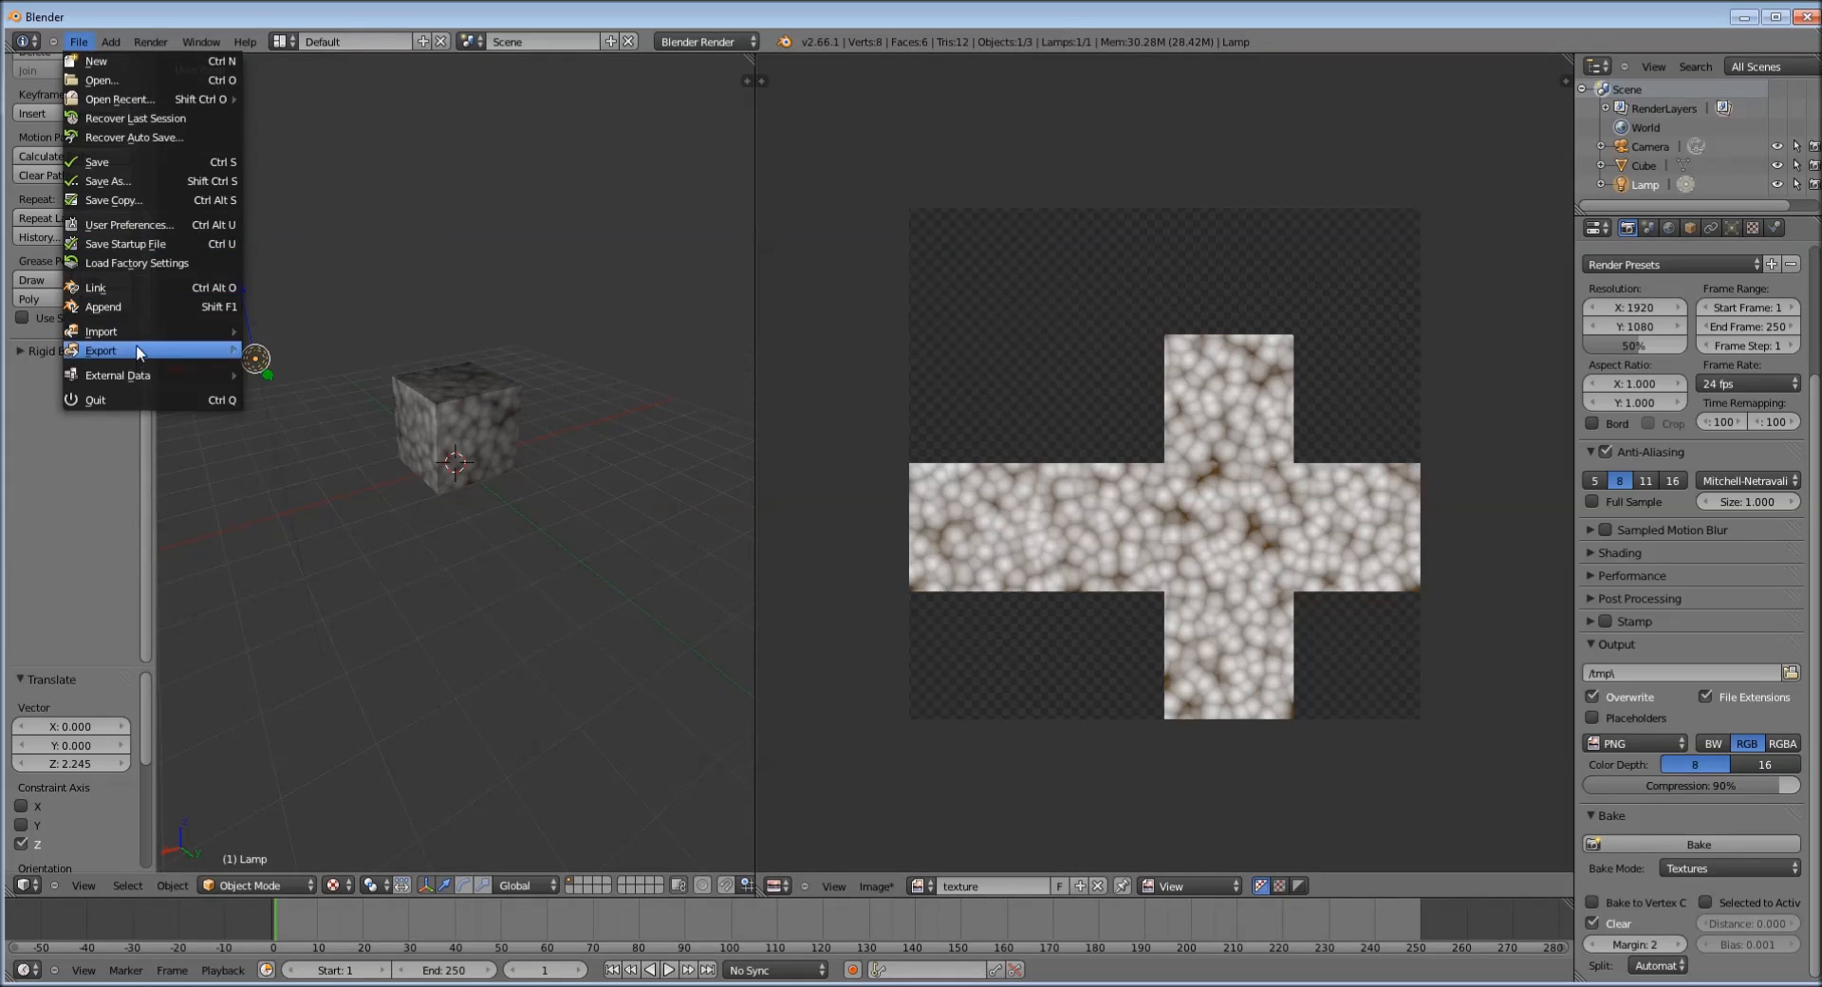
{"action": "mouse_move", "coordinate": [136, 348]}
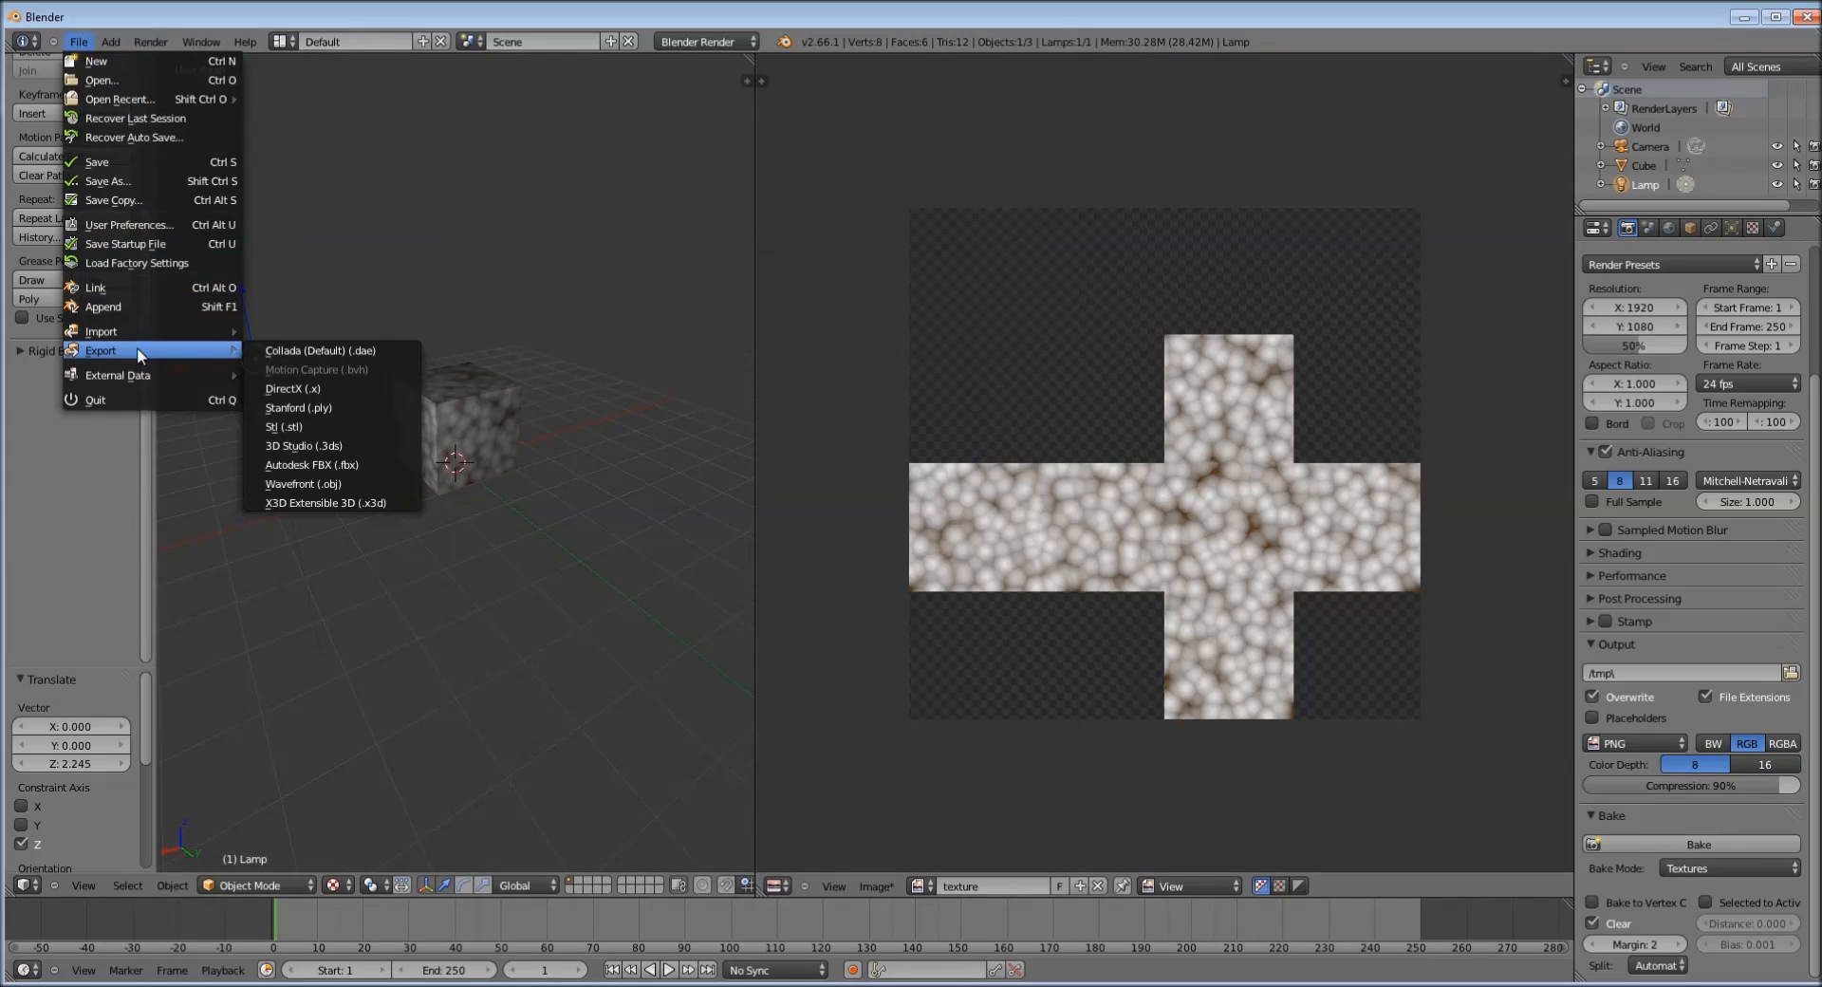
{"action": "left_click", "coordinate": [355, 389]}
{"action": "left_click", "coordinate": [301, 112]}
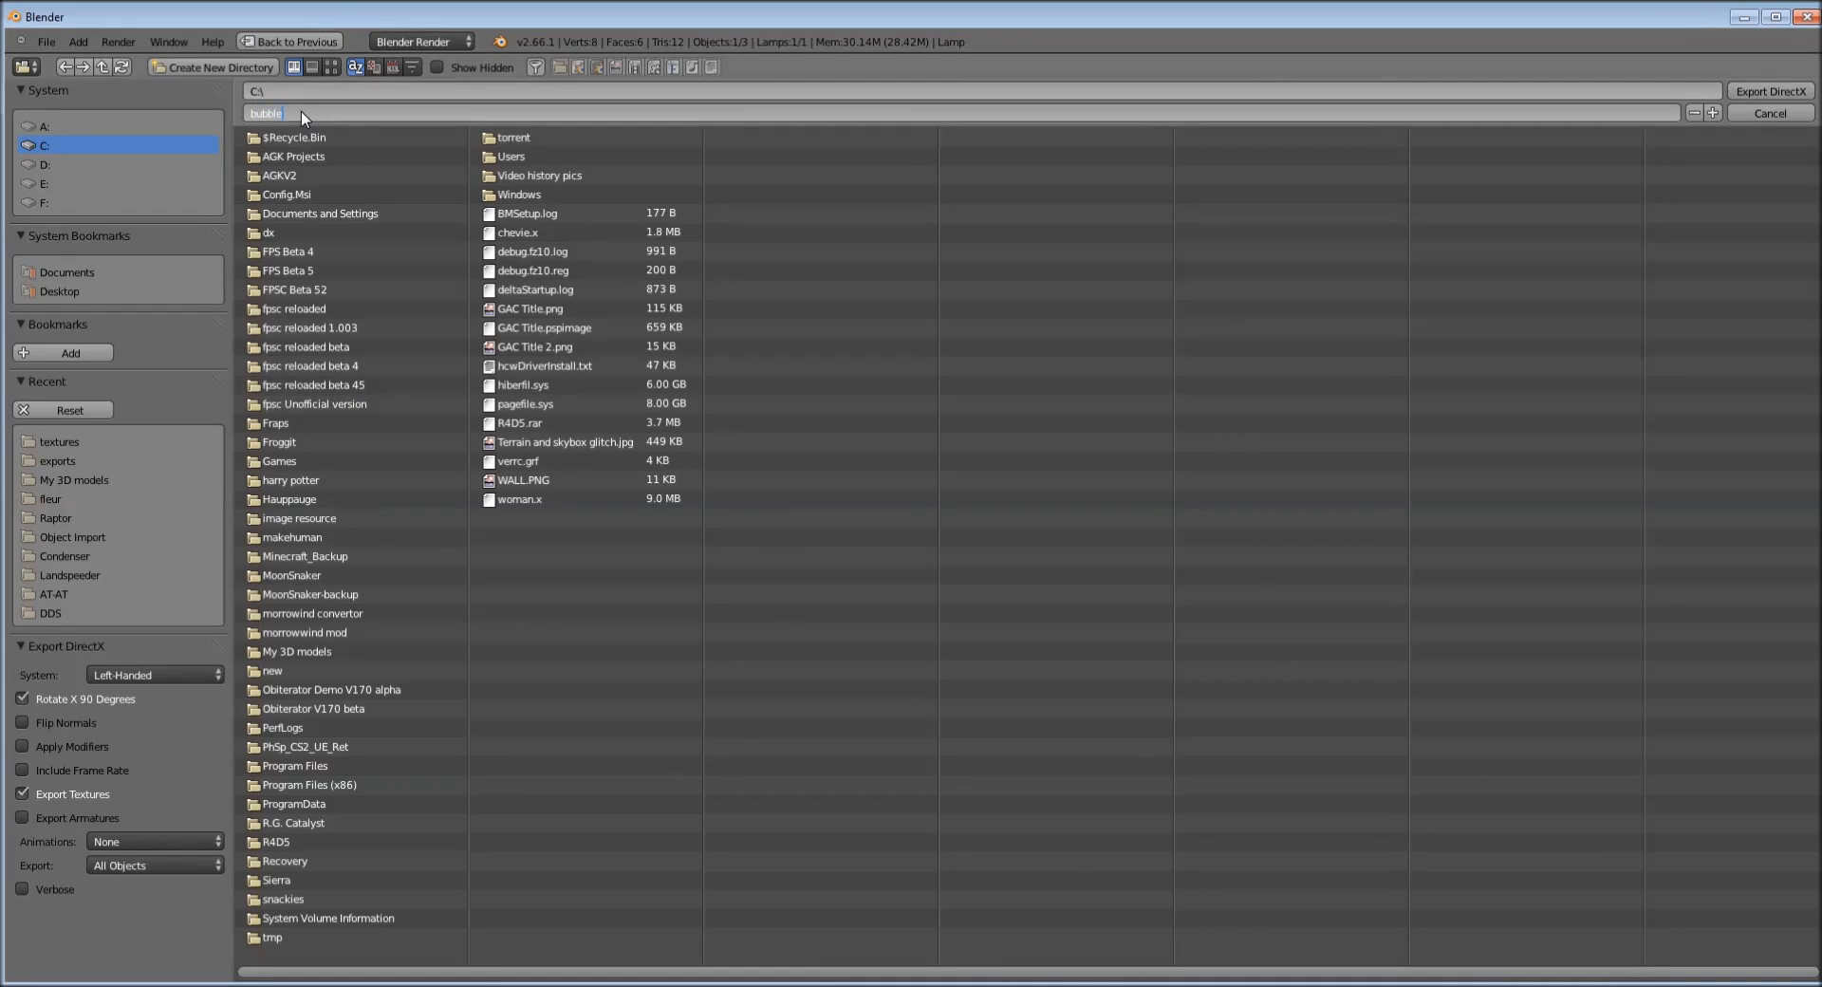
{"action": "key", "text": "Return"}
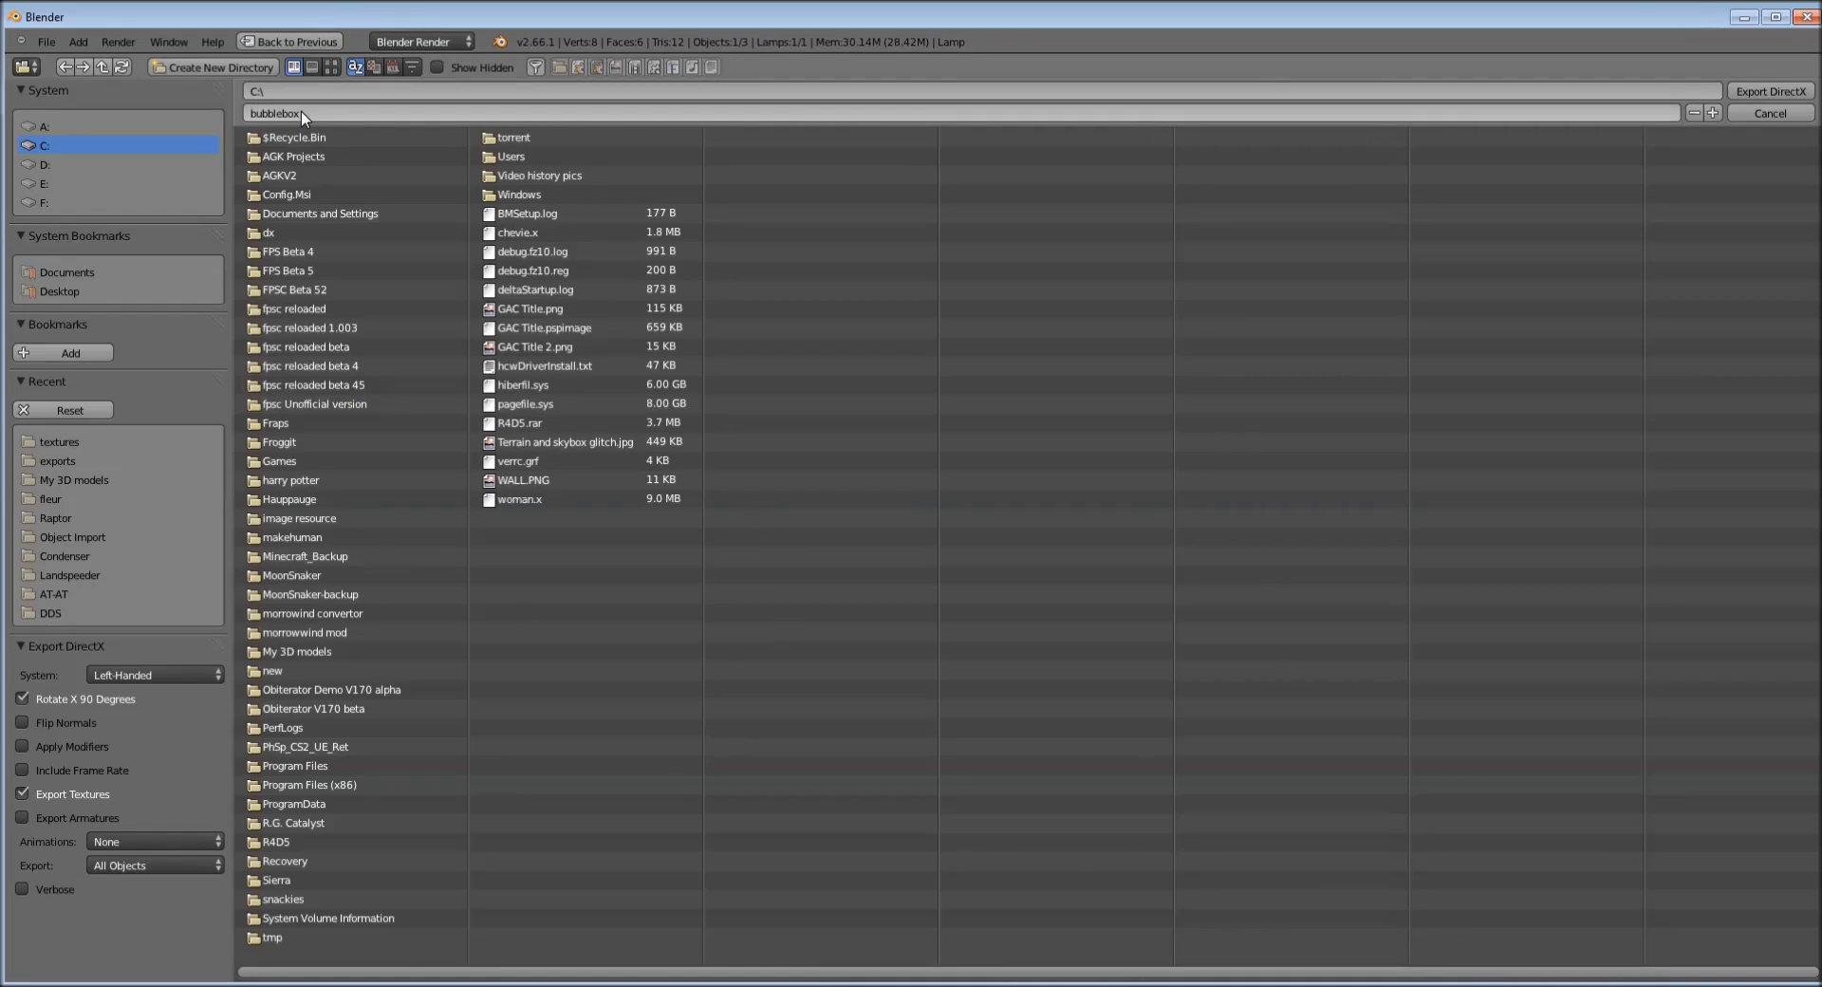
{"action": "left_click", "coordinate": [1768, 92]}
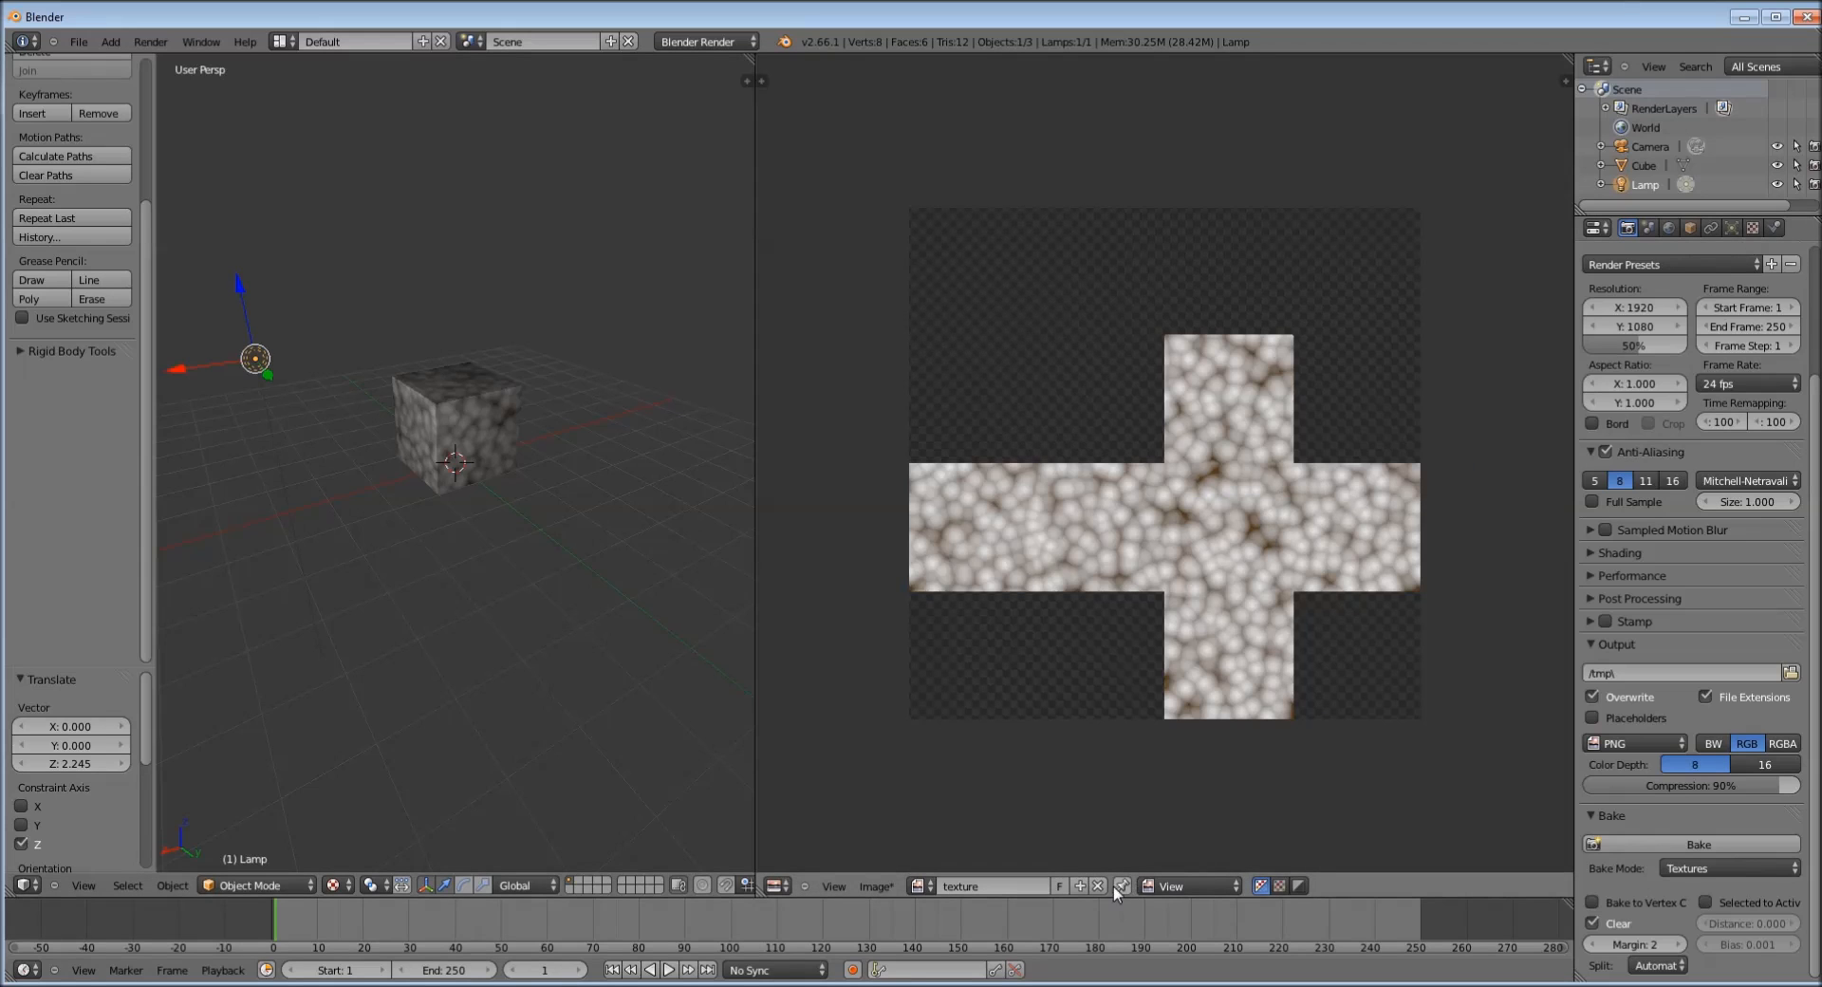
Save the baked texture image as a PNG in C:\ under the name bubble
{"action": "left_click", "coordinate": [880, 885]}
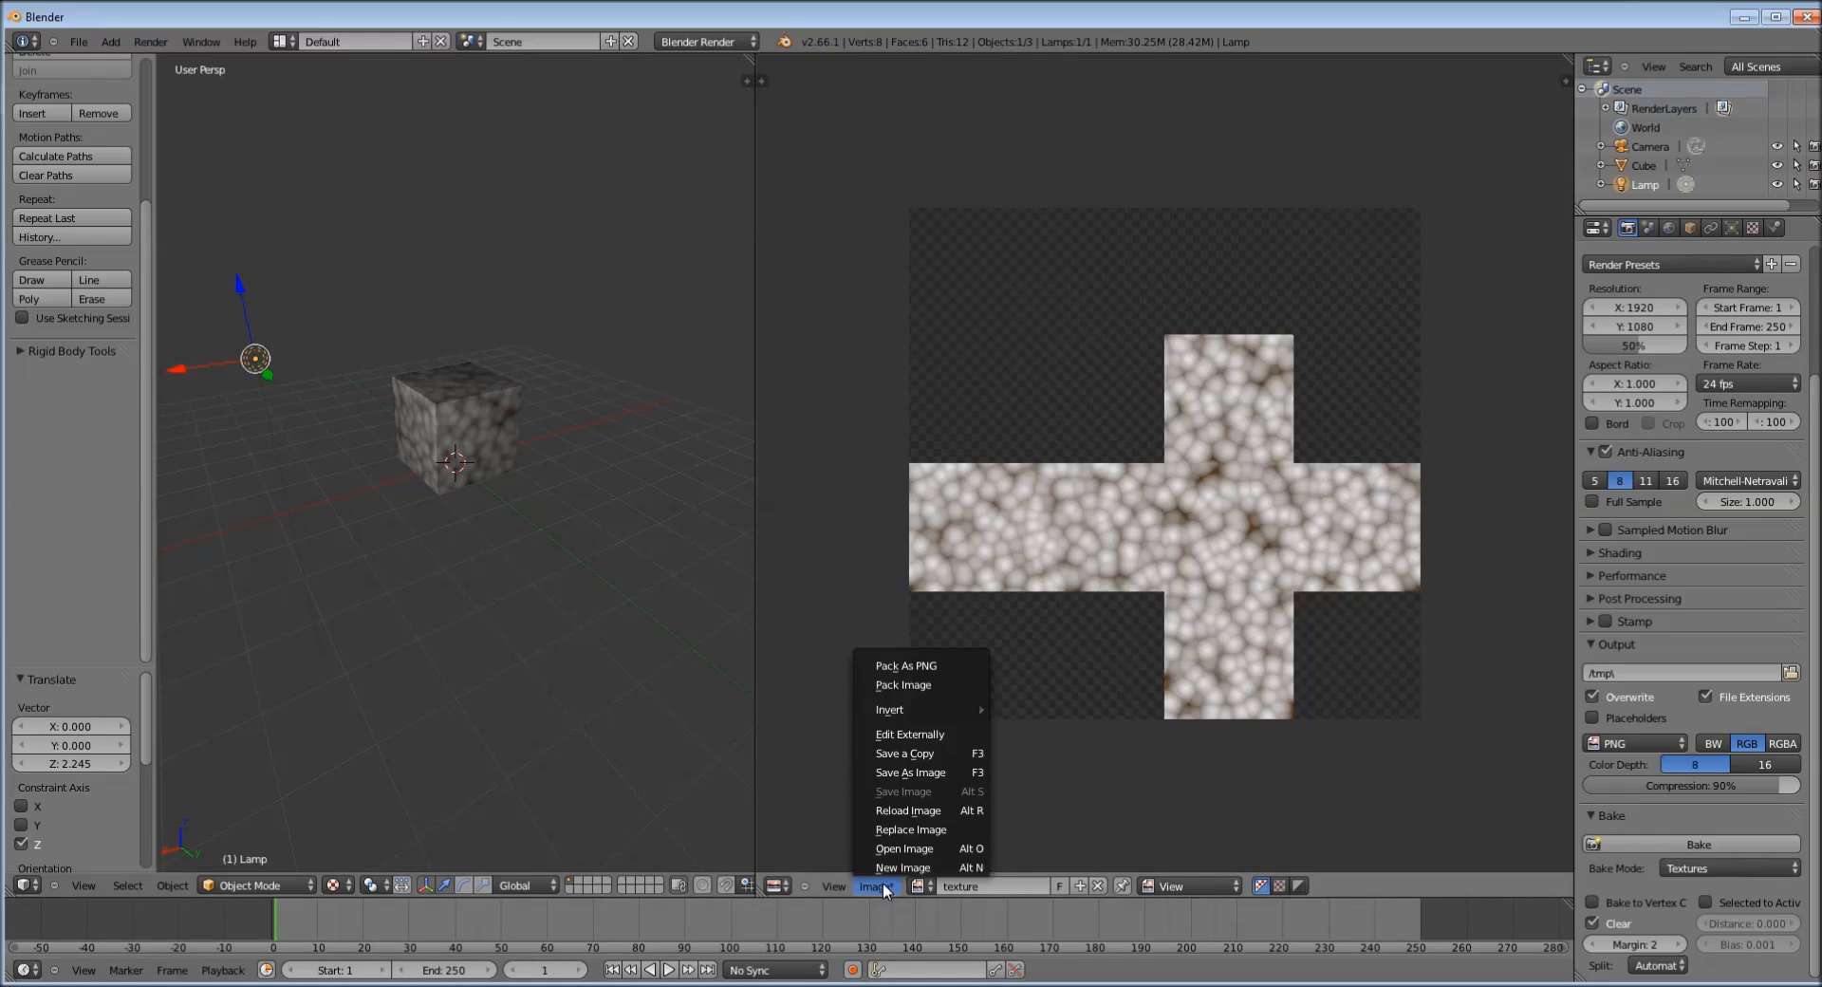
{"action": "left_click", "coordinate": [919, 772]}
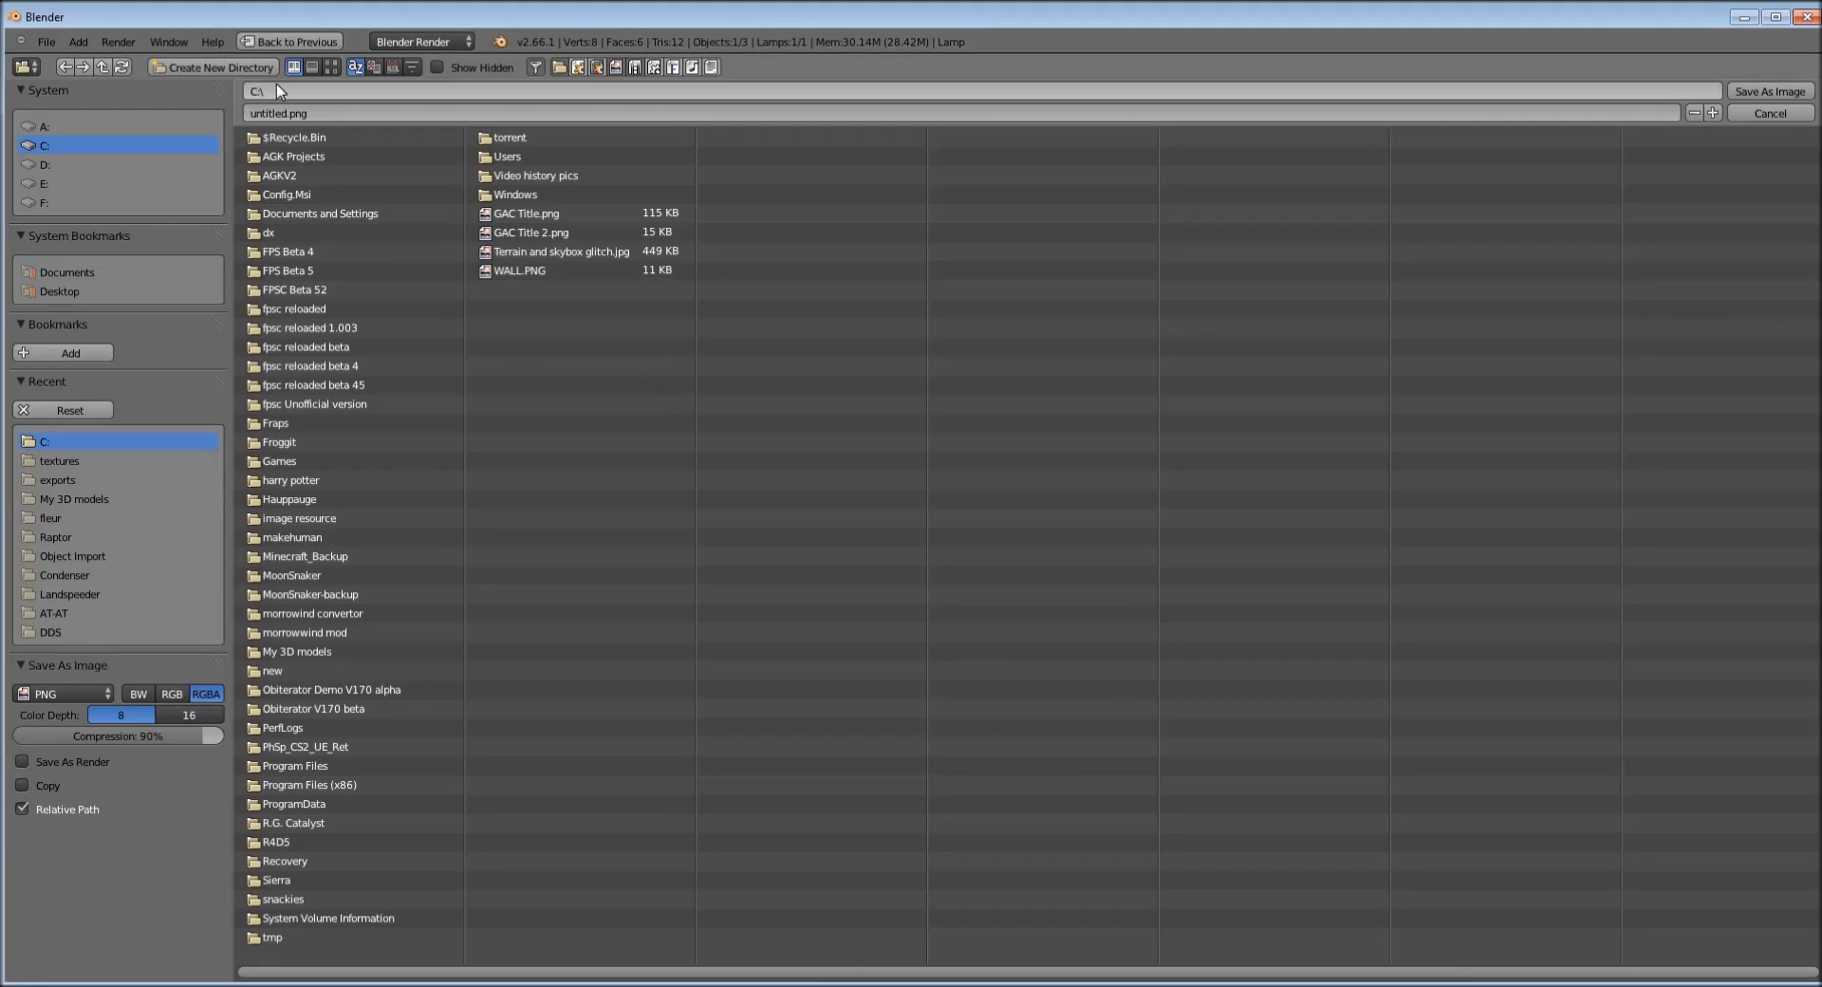
{"action": "left_click", "coordinate": [280, 113]}
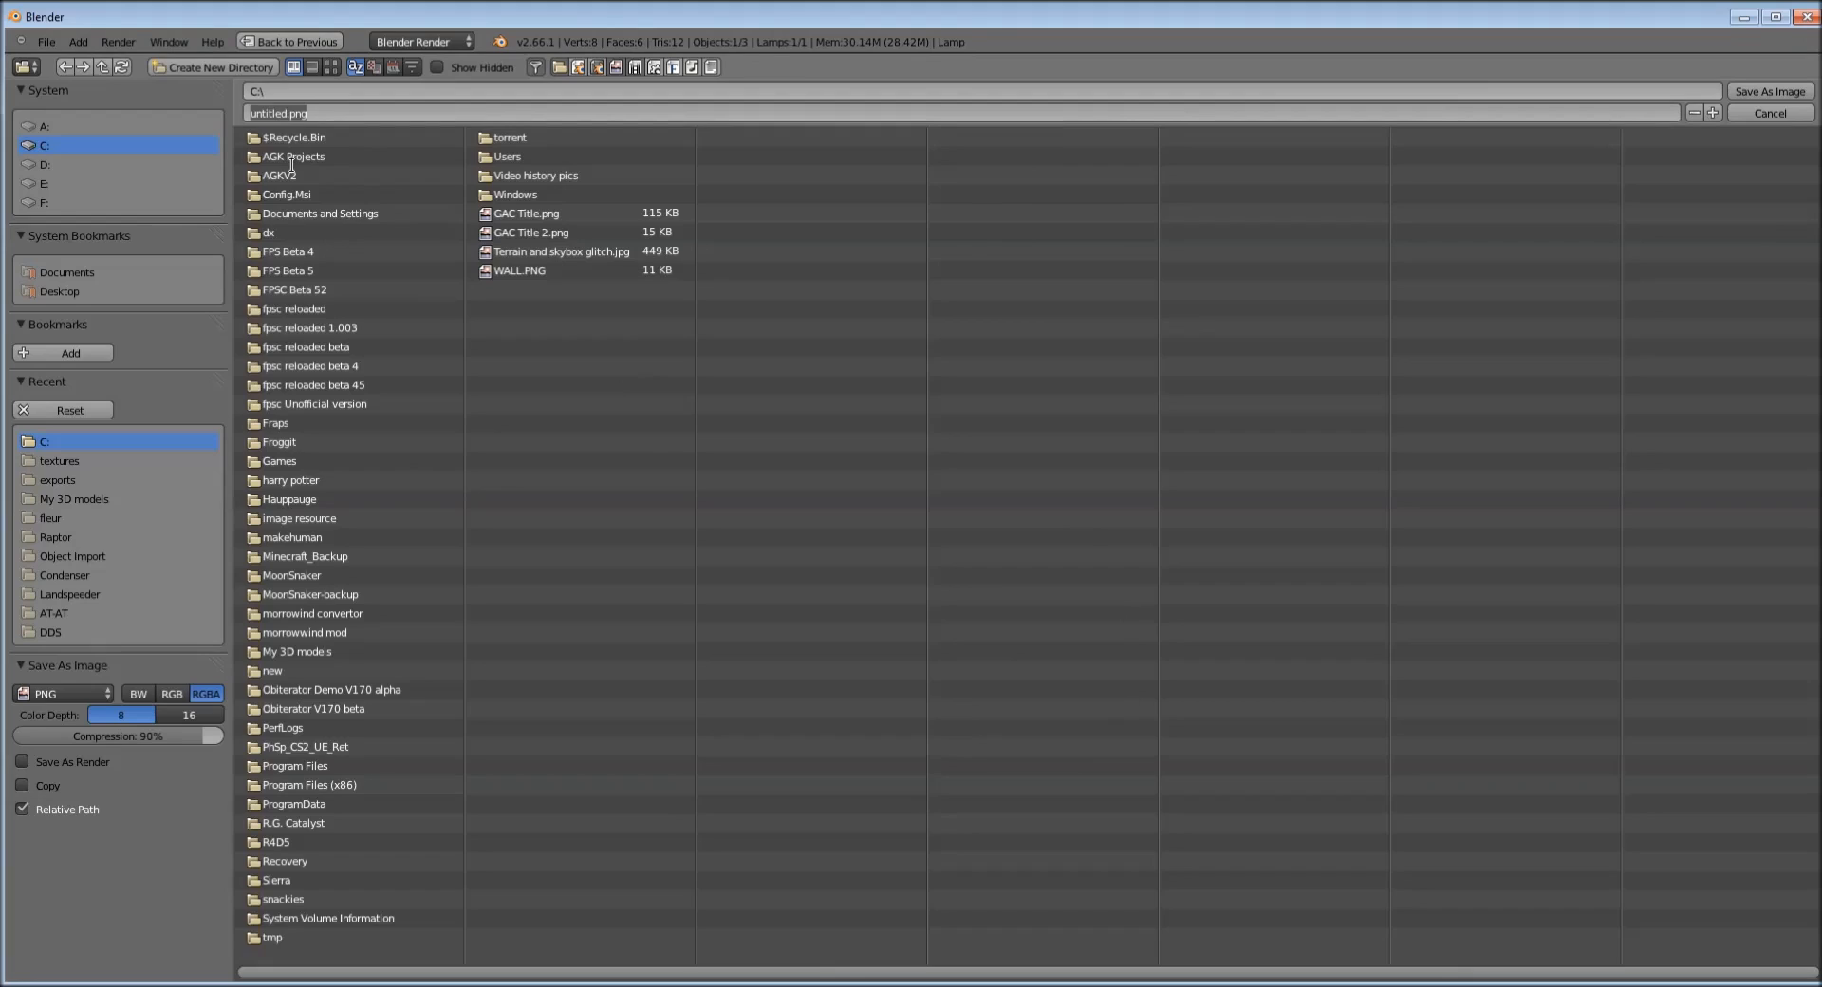
{"action": "type", "text": "bubble"}
{"action": "key", "text": "Return"}
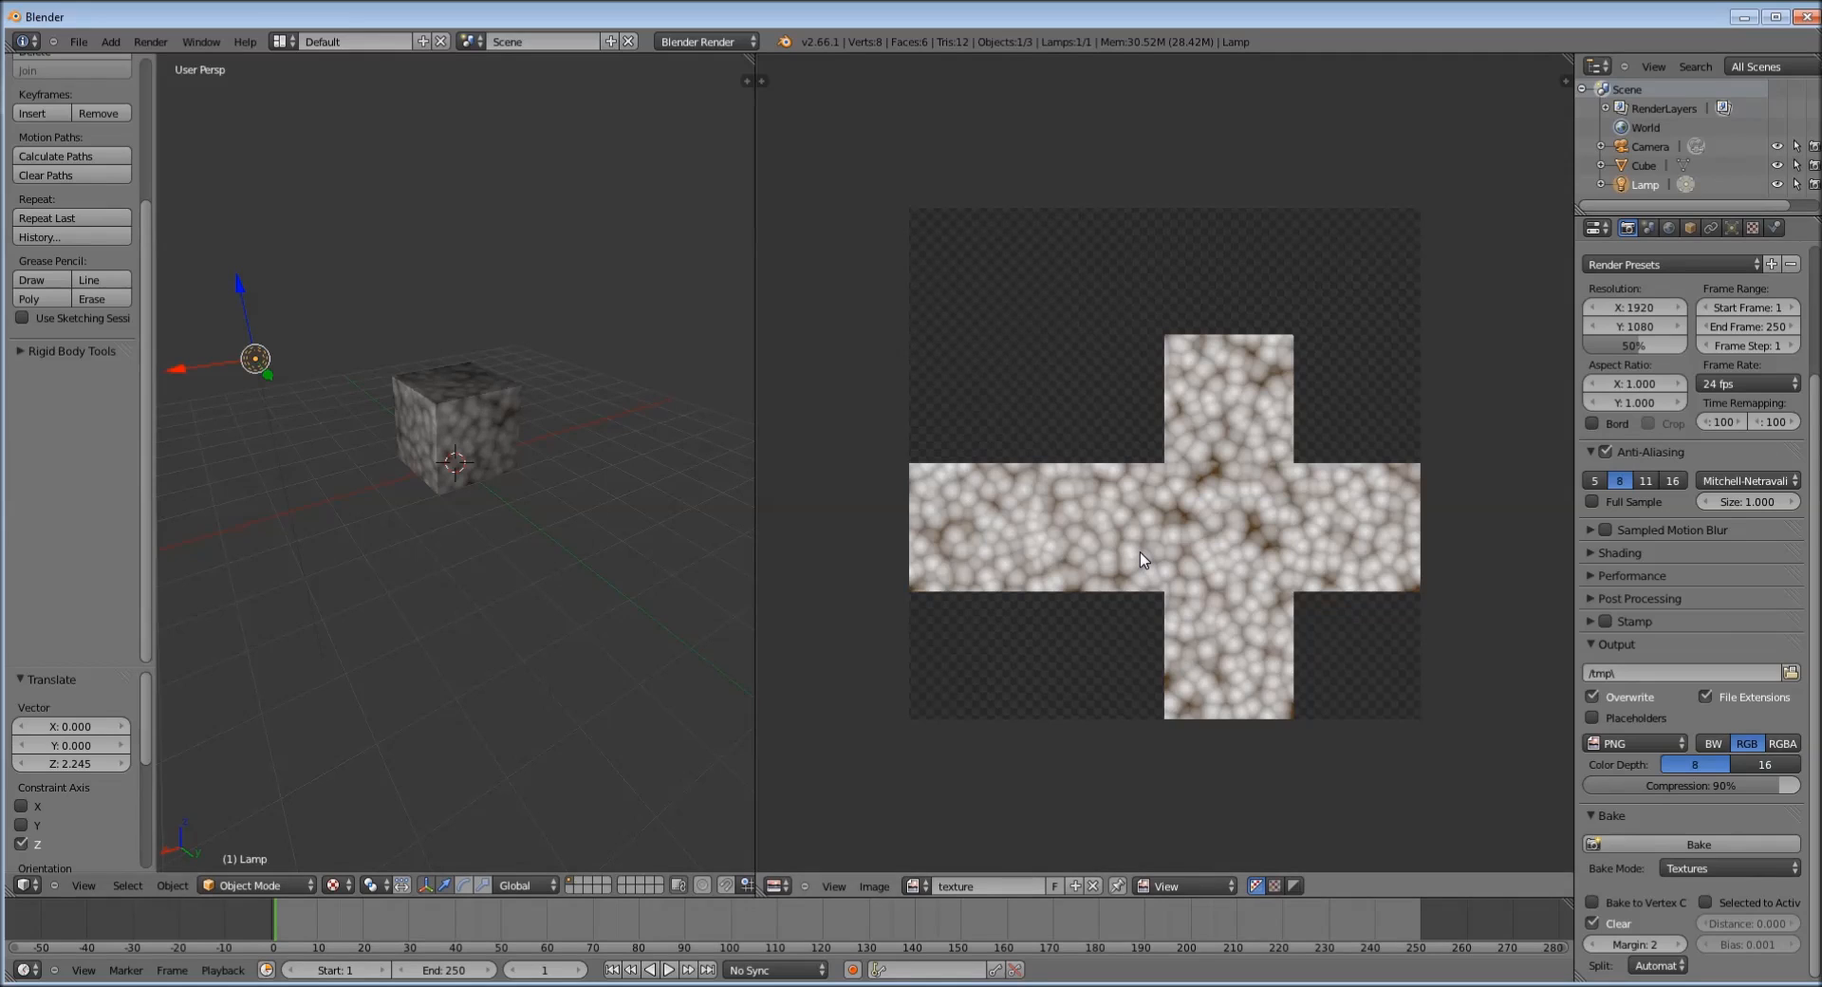
{"action": "scroll", "coordinate": [1280, 560], "scroll_direction": "up", "scroll_amount": 1}
{"action": "scroll", "coordinate": [1280, 568], "scroll_direction": "up", "scroll_amount": 1}
{"action": "scroll", "coordinate": [1279, 567], "scroll_direction": "down", "scroll_amount": 2}
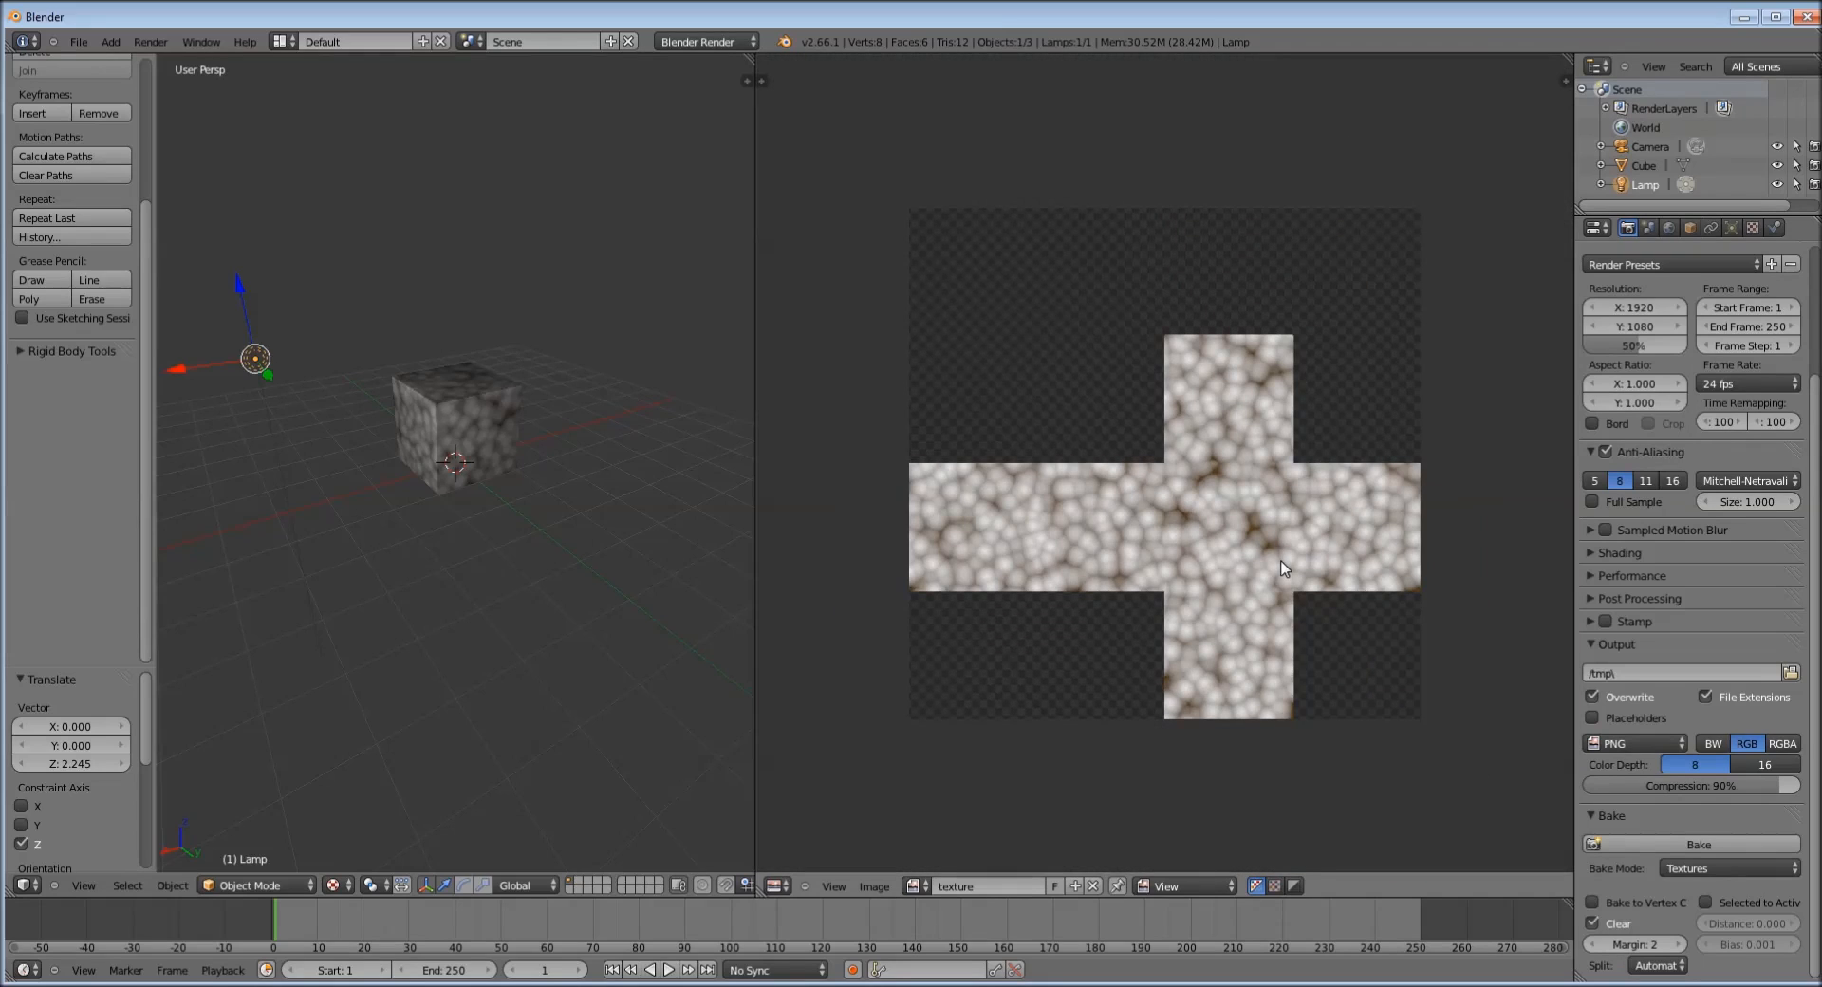